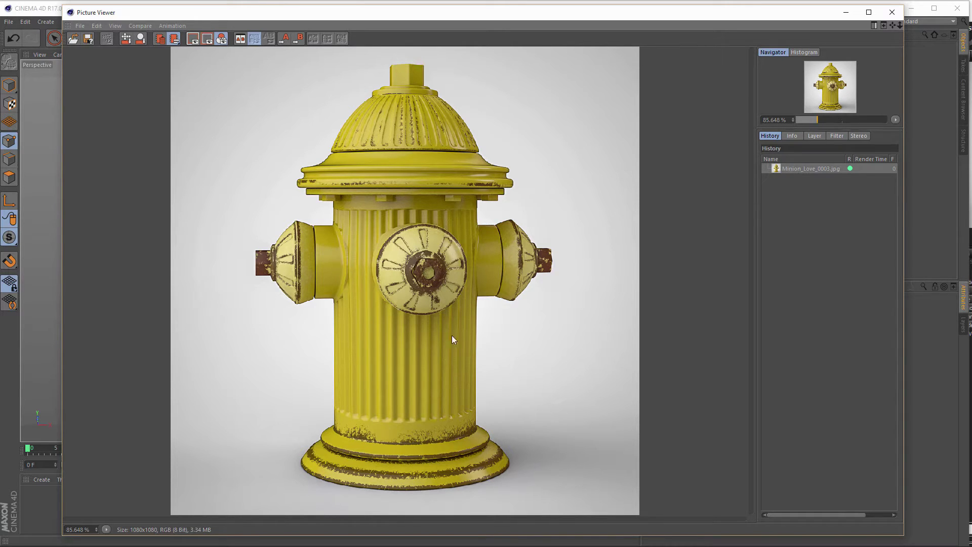
Step: Close the fire hydrant reference image and add a cylinder primitive to the scene
left_click(894, 15)
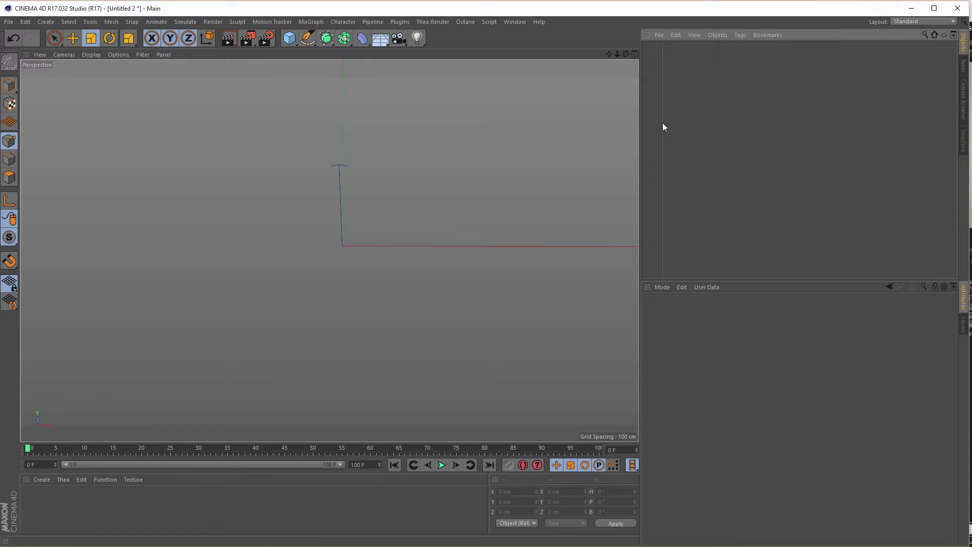
left_click(290, 40)
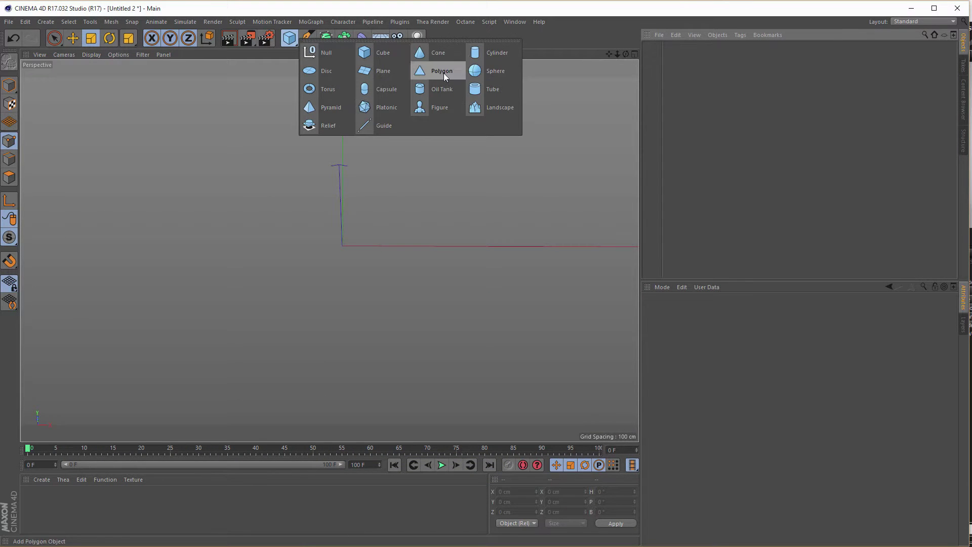
left_click(491, 54)
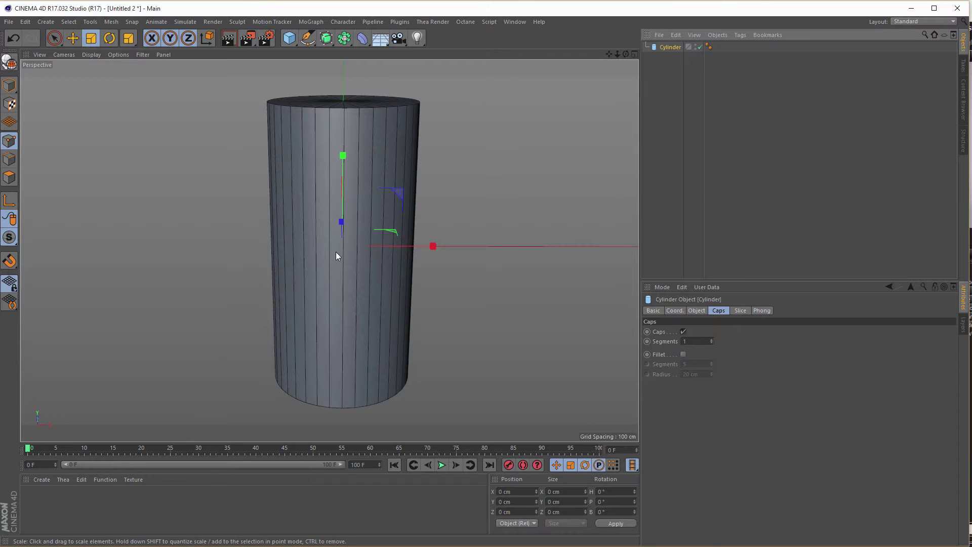
mouse_move(350, 251)
right_mouse_down("alt")
mouse_move(360, 250)
mouse_move(338, 264)
right_mouse_up("alt")
middle_click_drag(341, 268, 354, 291, "alt")
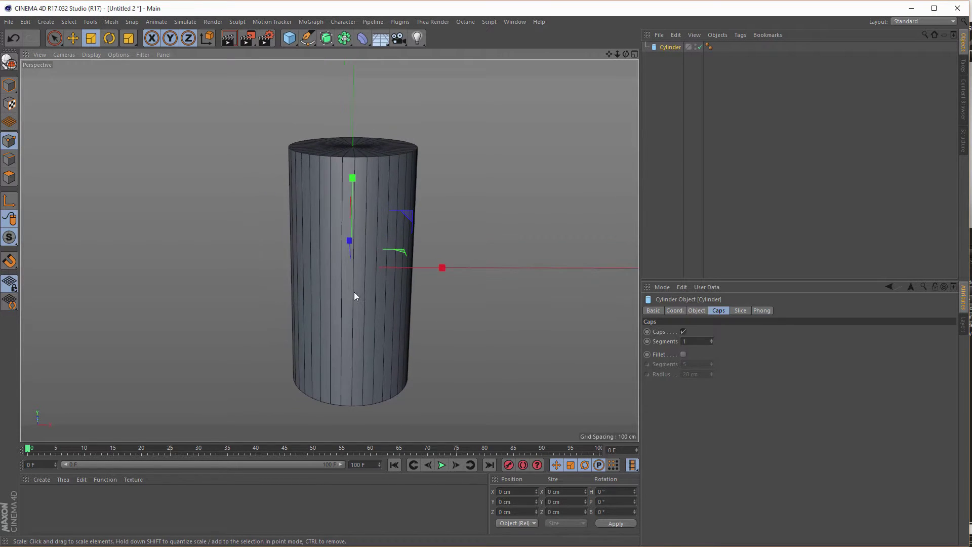
left_click_drag(355, 297, 367, 270, "alt")
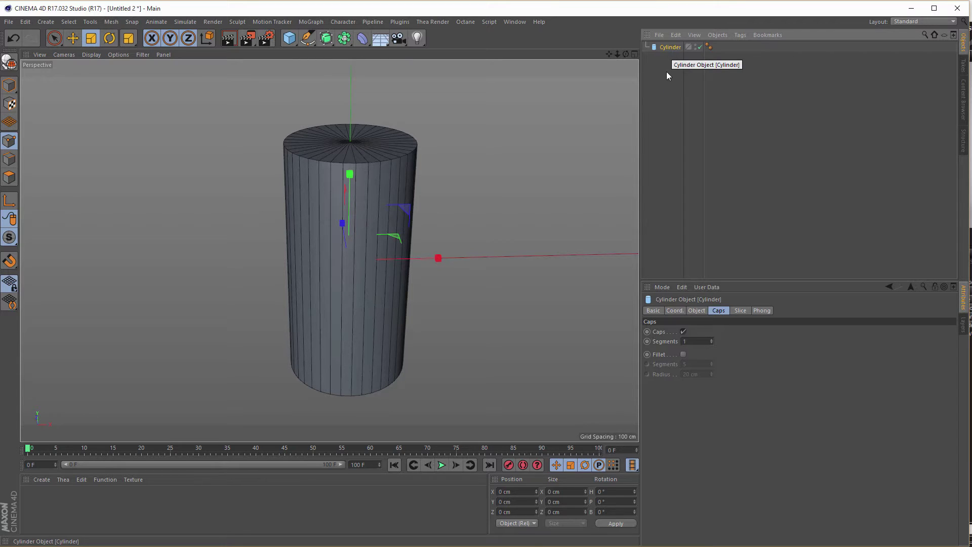
Step: Set the cylinder's cap segments and rotation segments both to 16
left_click(692, 341)
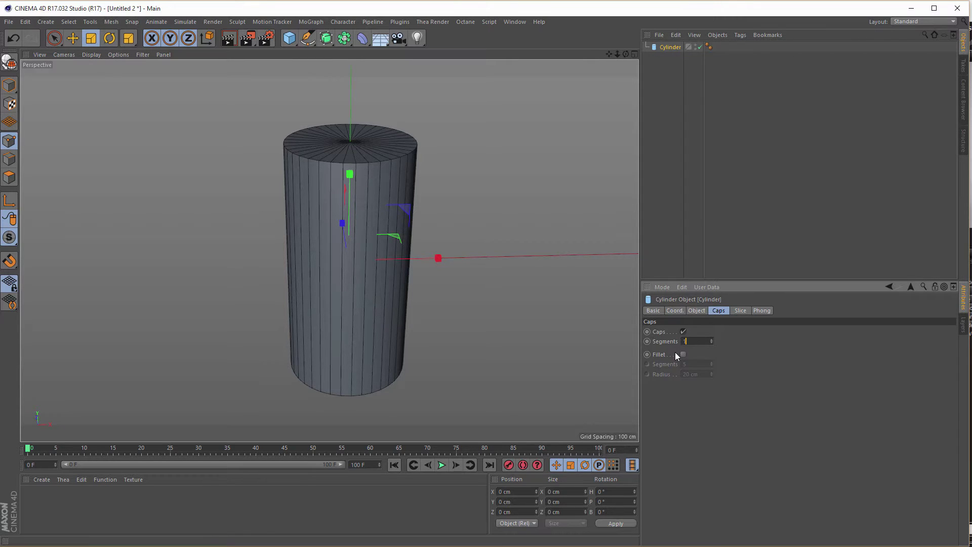
key("Return")
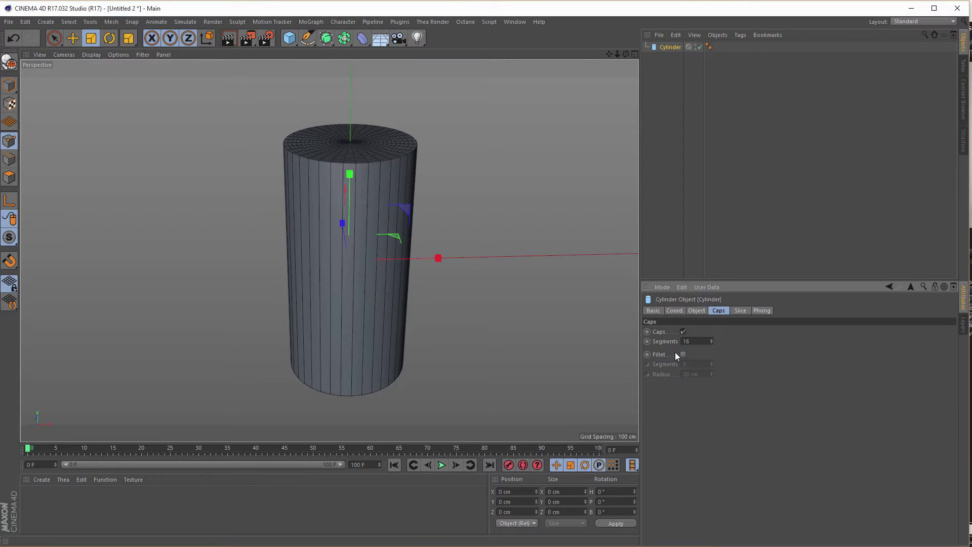
left_click(696, 310)
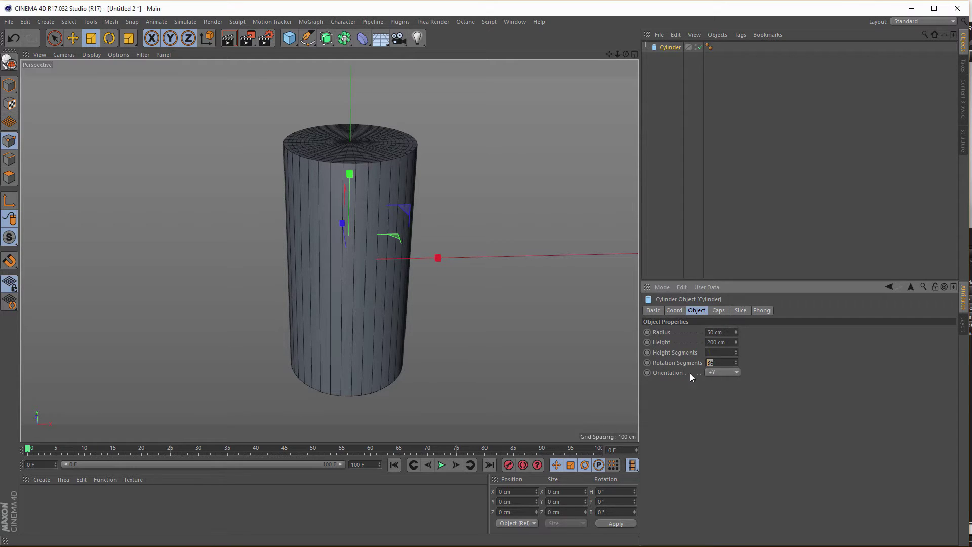
type("16")
key("Return")
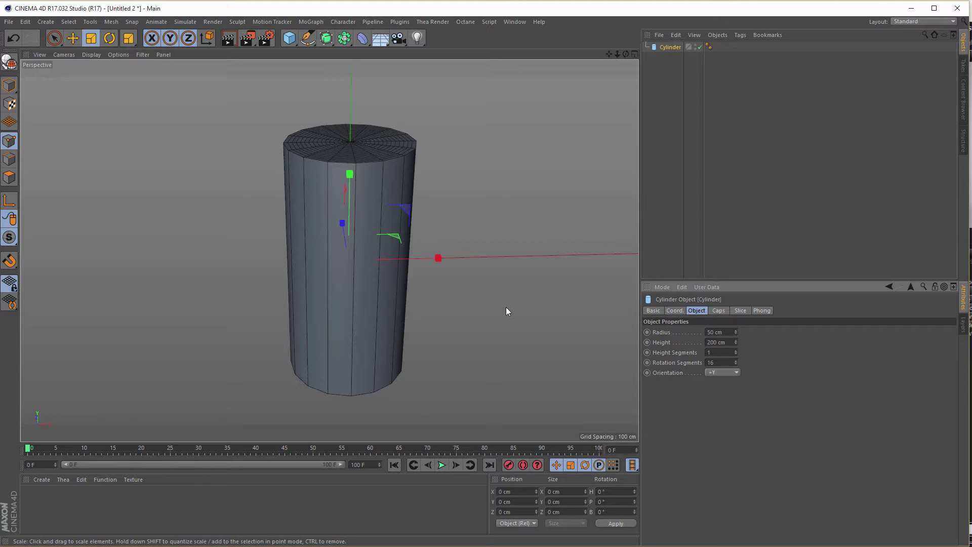
Step: Set the cylinder's height to 150 cm and turn off its caps
double_click(724, 342)
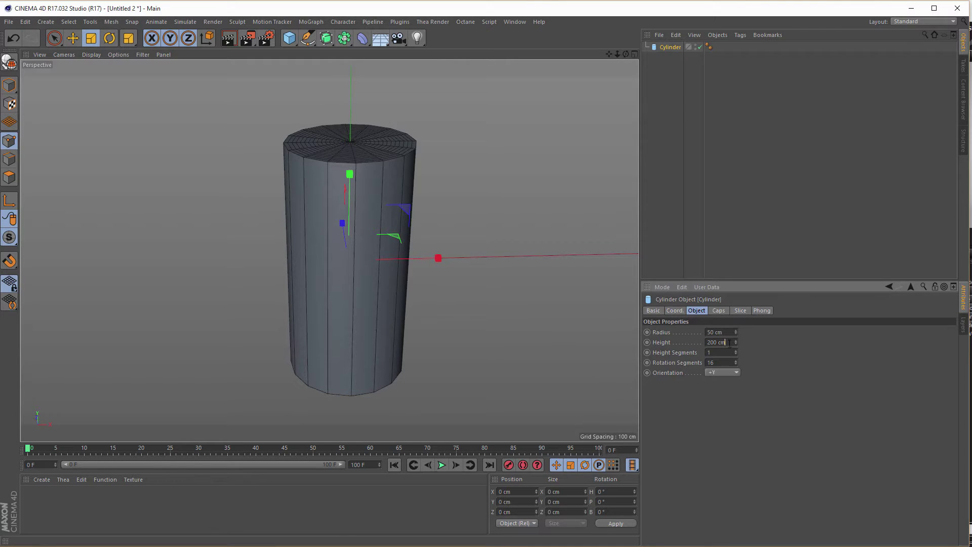
type("150")
key("Return")
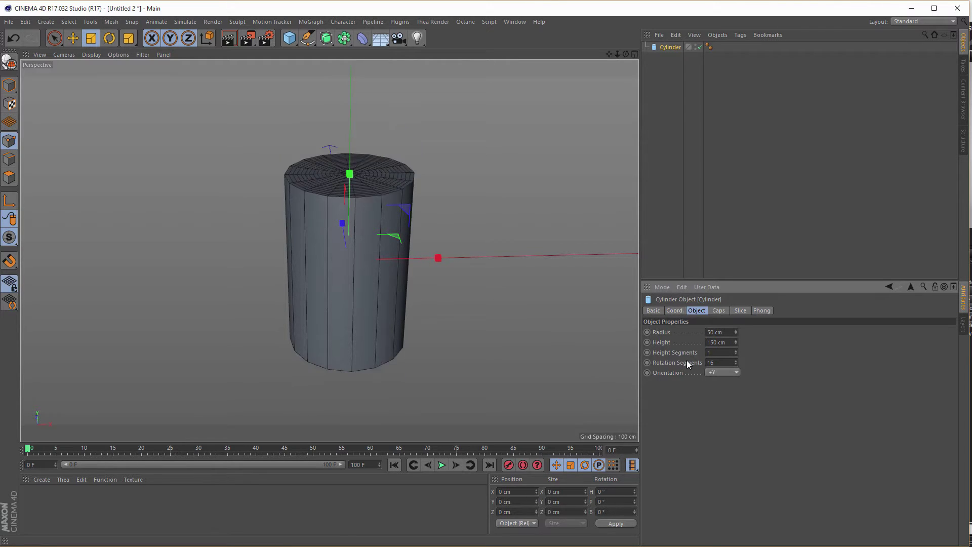
left_click(718, 310)
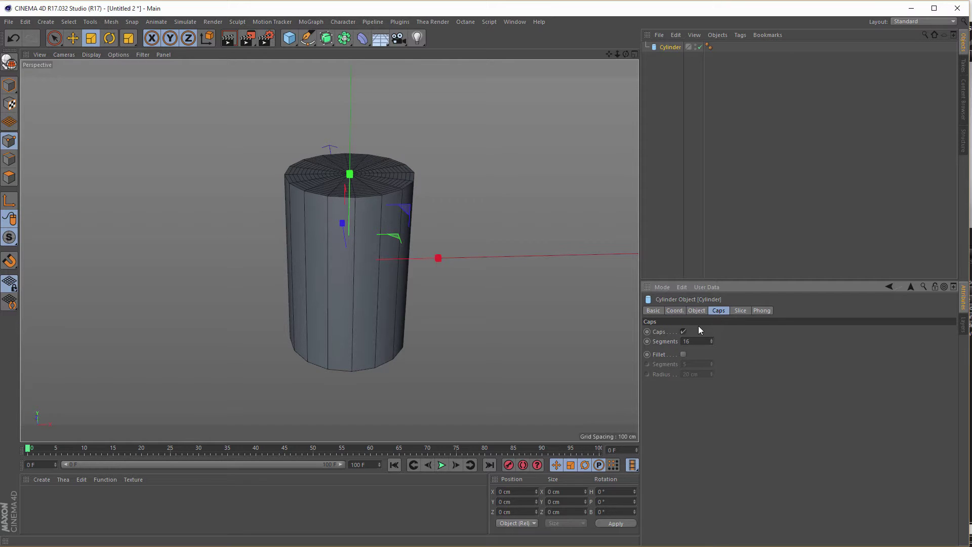
left_click(682, 332)
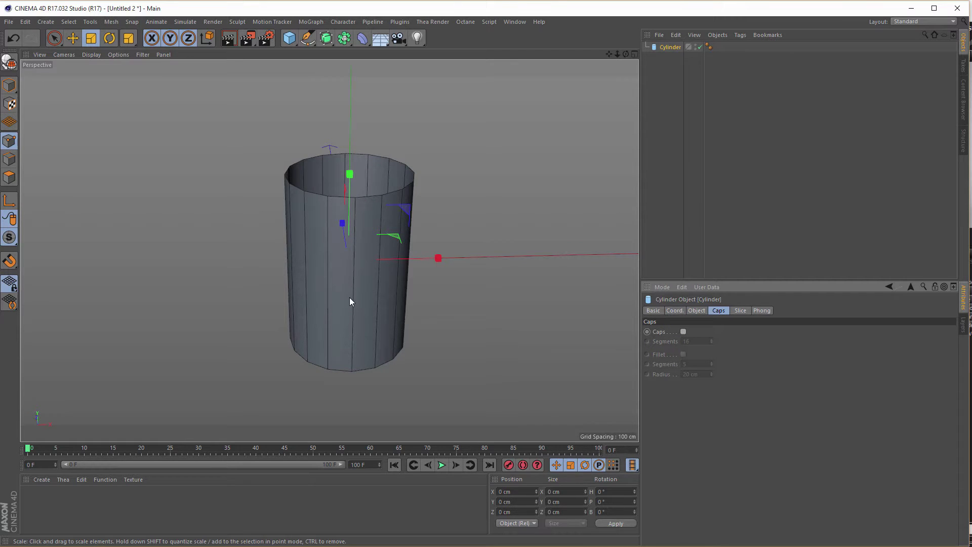
left_click_drag(350, 302, 327, 290, "alt")
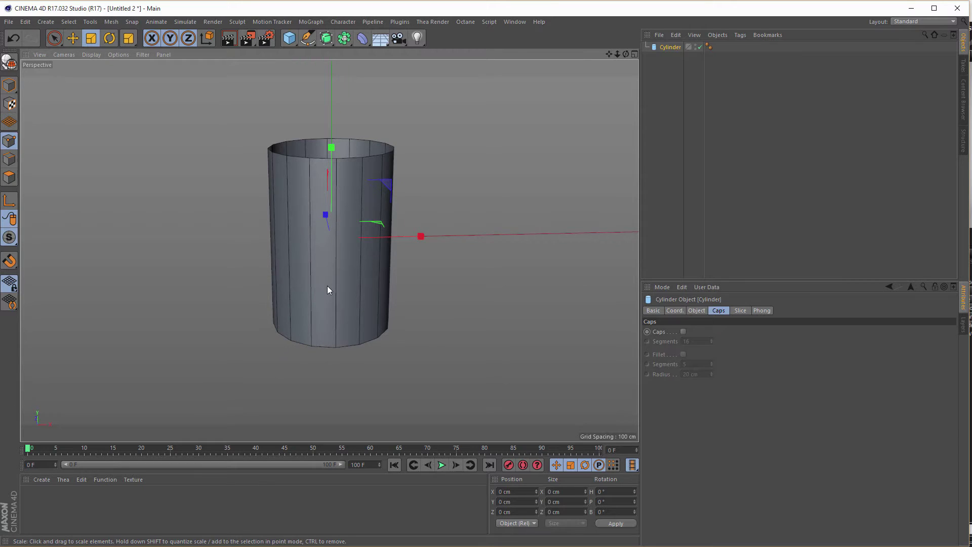
Step: In the front view, add an n-Side spline with a radius of 30 cm and 8 sides
middle_click(327, 286)
middle_click(362, 326)
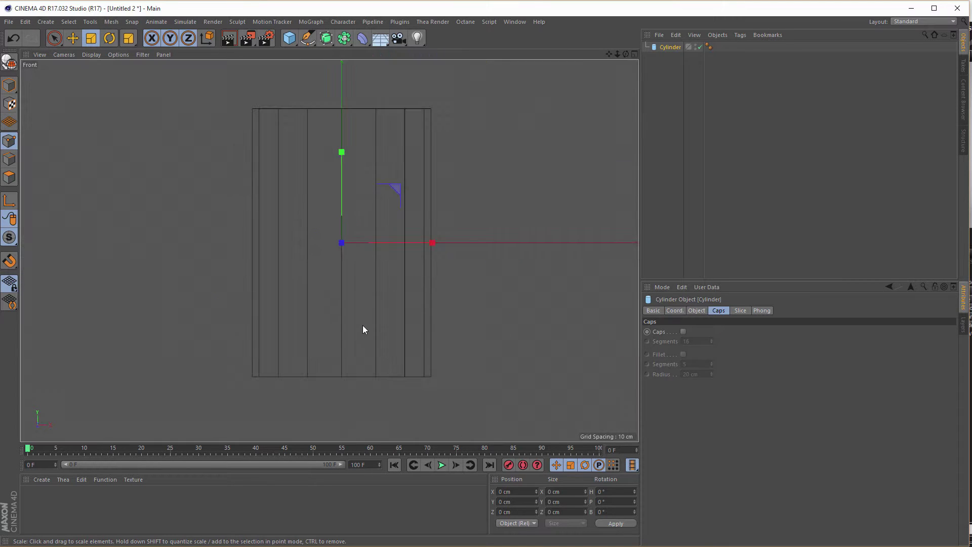
left_click(308, 38)
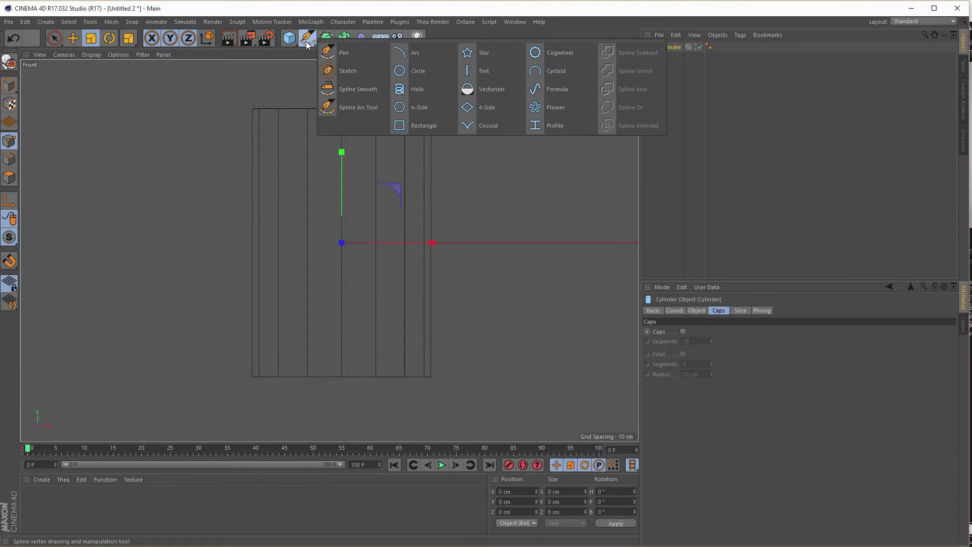
left_click(415, 109)
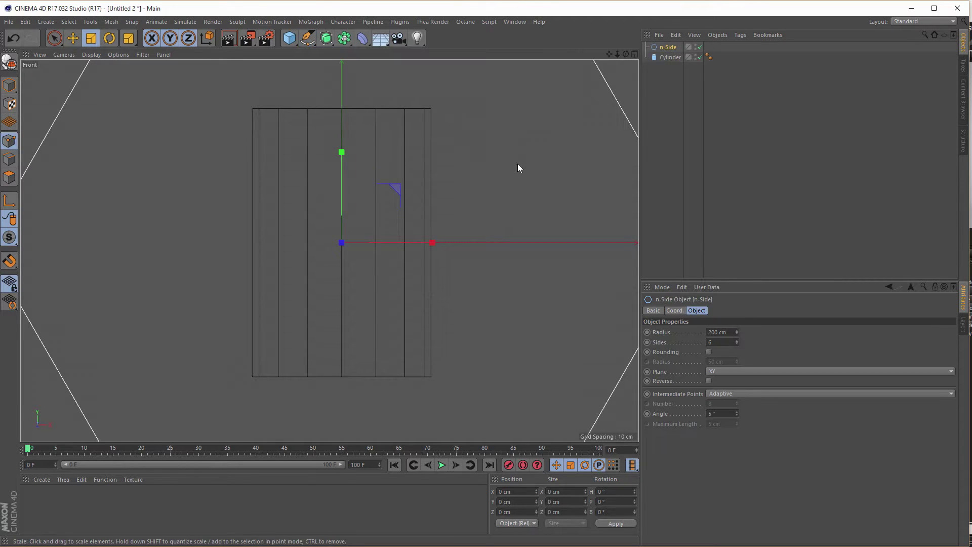
left_click_drag(433, 249, 409, 391)
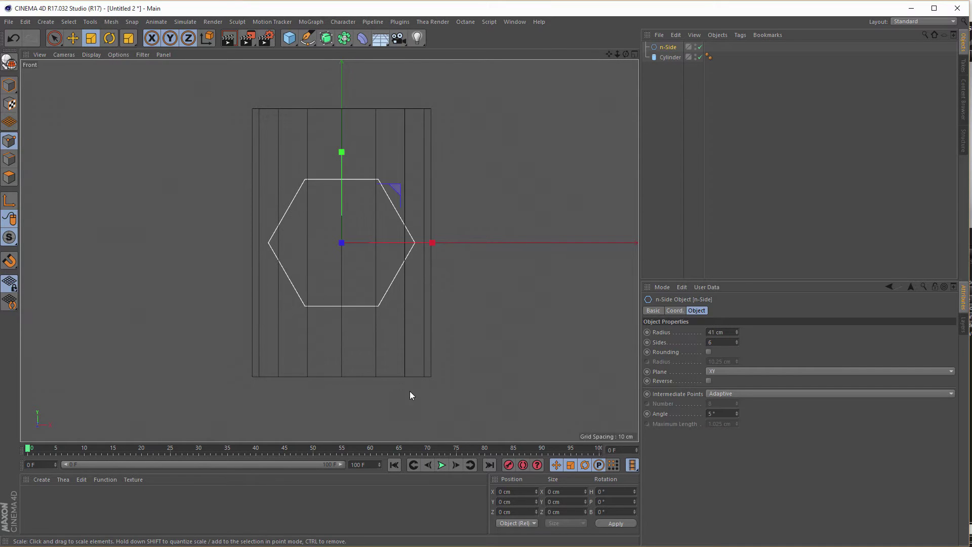
double_click(728, 332)
type("30")
key("Return")
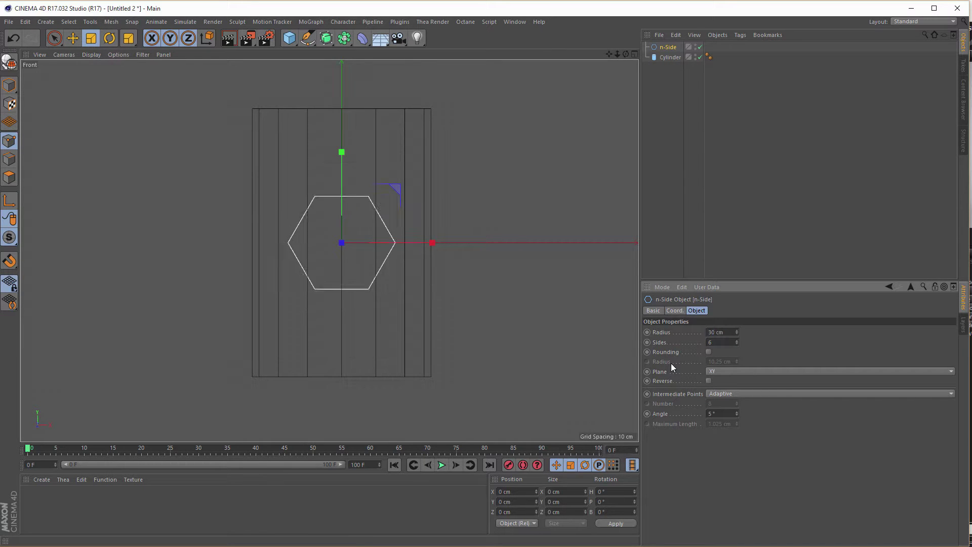
key("Tab")
type("8")
key("Return")
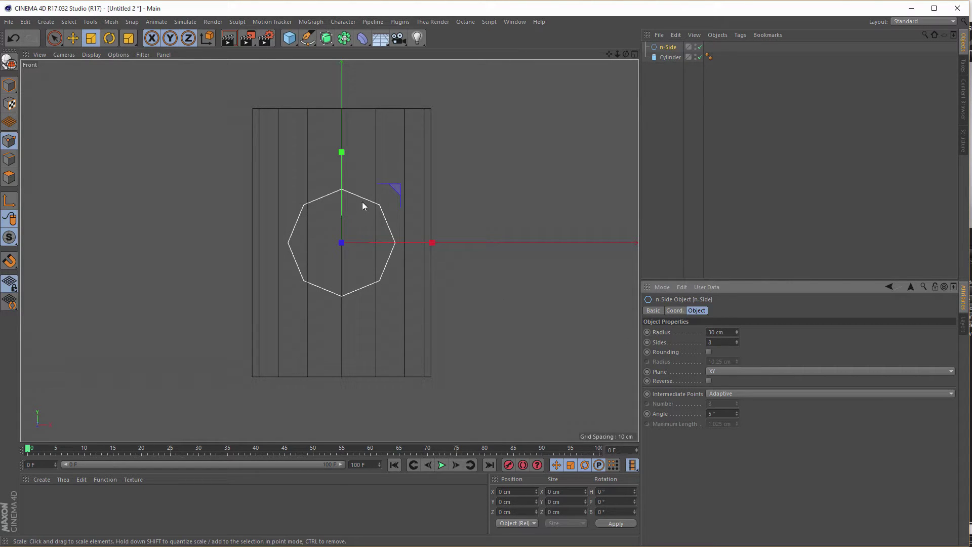
Step: Move the n-Side spline straight up along Y into the upper half of the cylinder
key("e")
left_click_drag(340, 154, 348, 97)
scroll(363, 140, "up", 2)
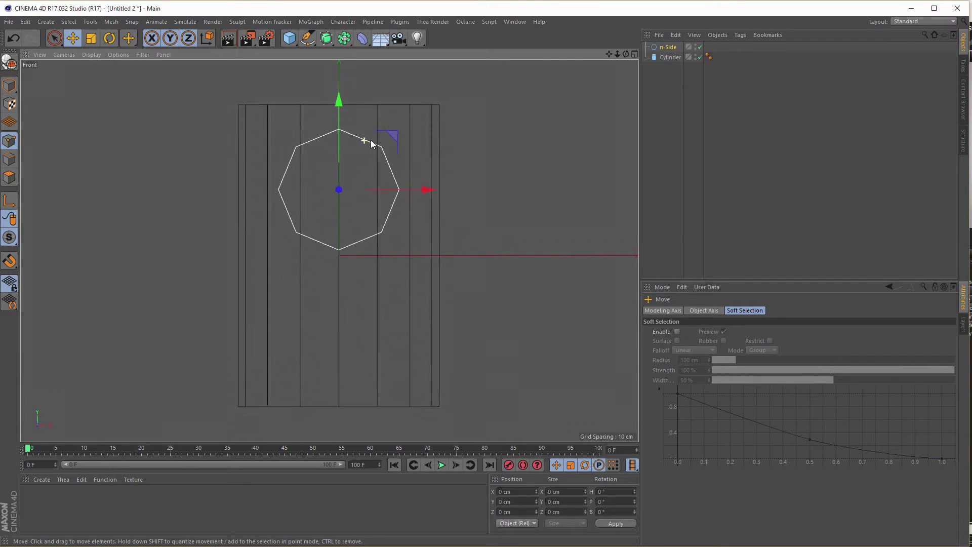
scroll(371, 143, "up", 1)
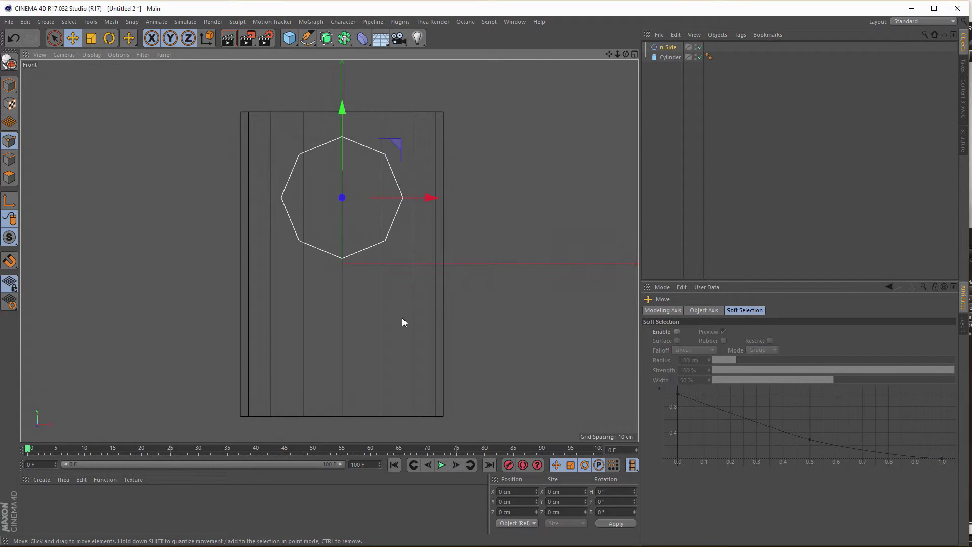
Step: Set the cylinder's height segments to 4 and convert it to an editable polygon object
left_click(668, 57)
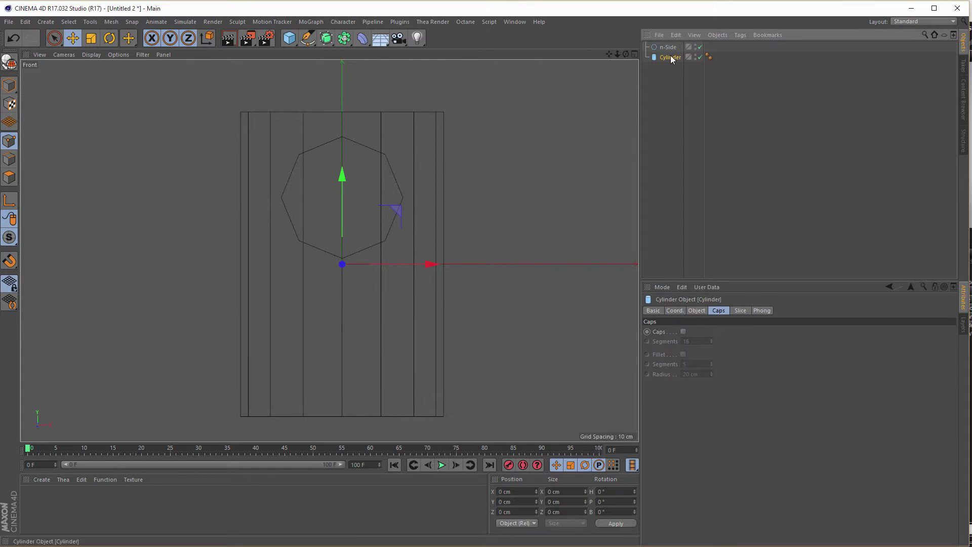
left_click(696, 310)
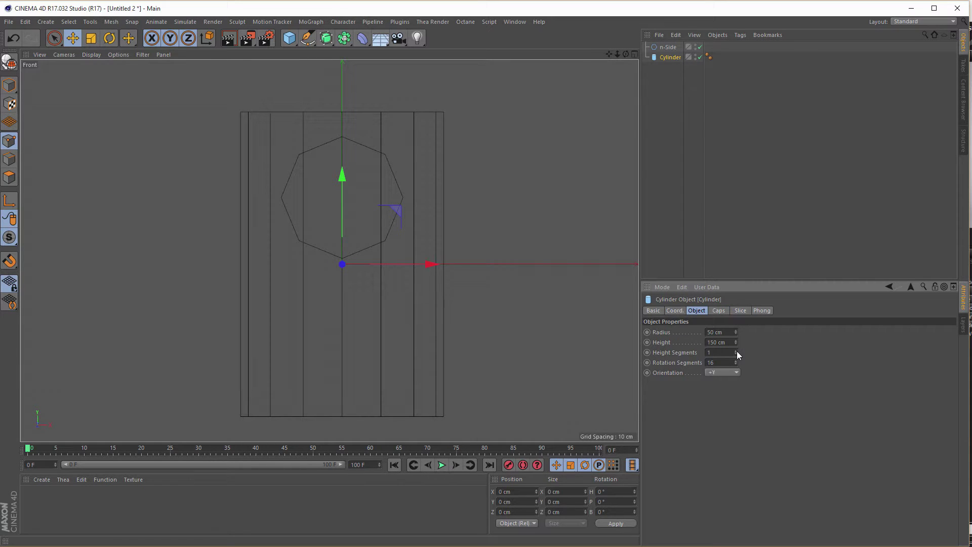
left_click(736, 350)
left_click(736, 350)
left_click(736, 351)
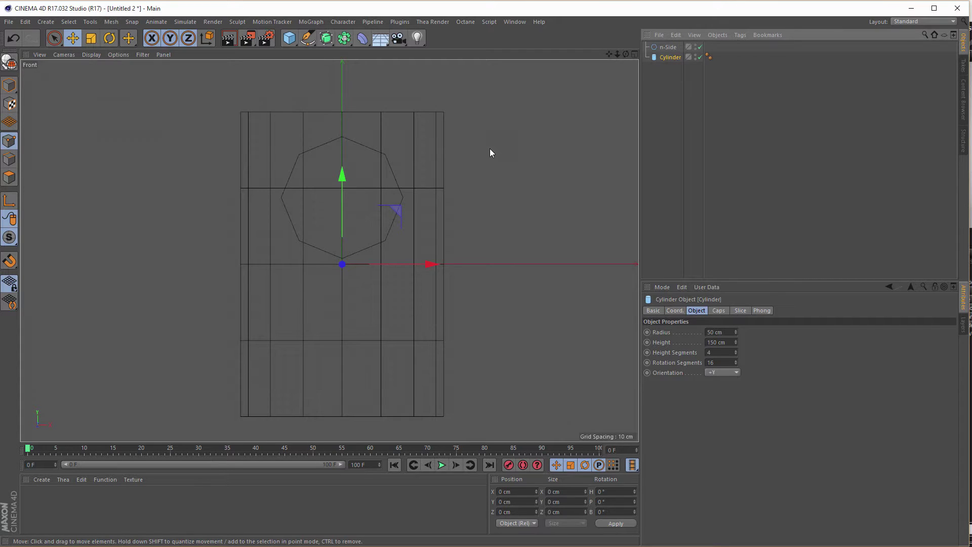
key("c")
middle_click(500, 162)
middle_click(277, 179)
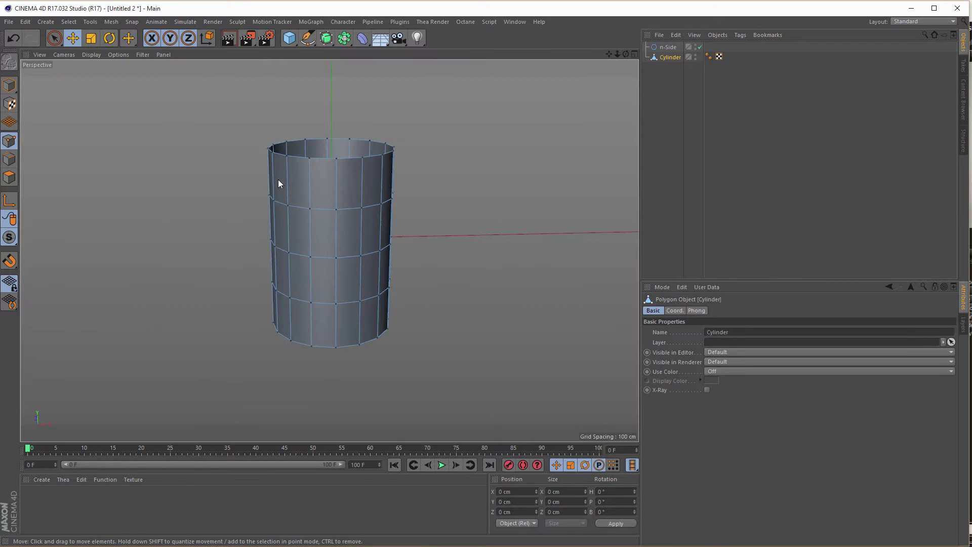
Step: In the top view, delete the cylinder's back and side points, including hidden ones, keeping only the five front columns
middle_click(293, 205)
middle_click(383, 213)
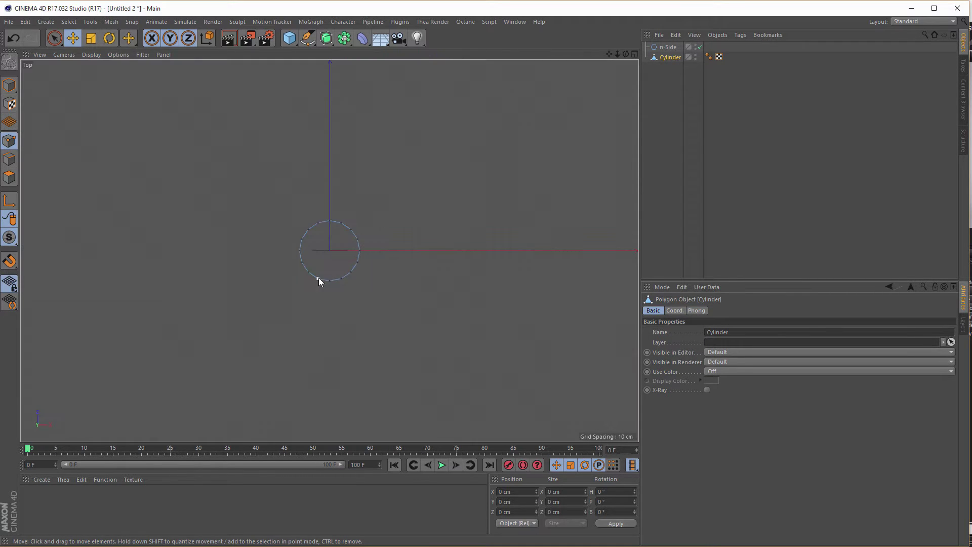
scroll(393, 273, "up", 5)
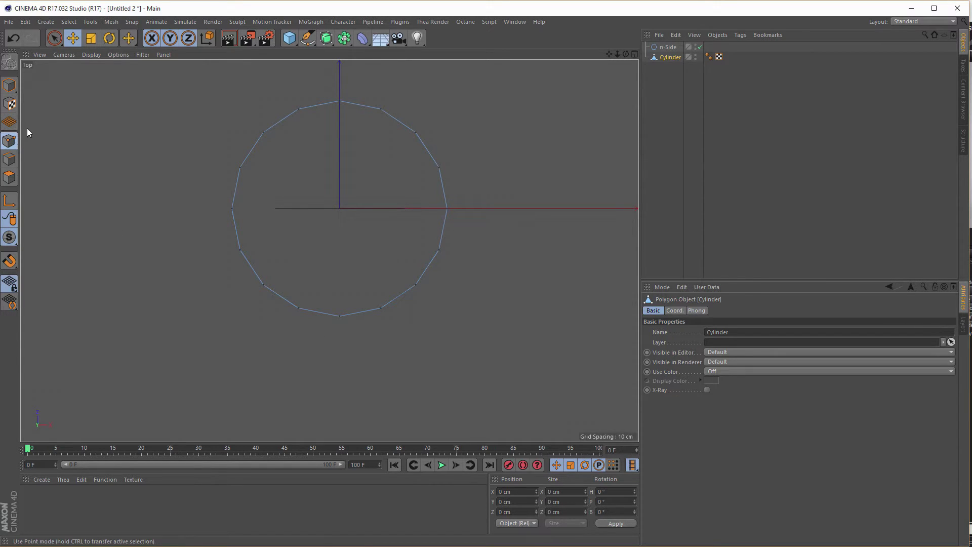
left_click_drag(56, 39, 87, 71)
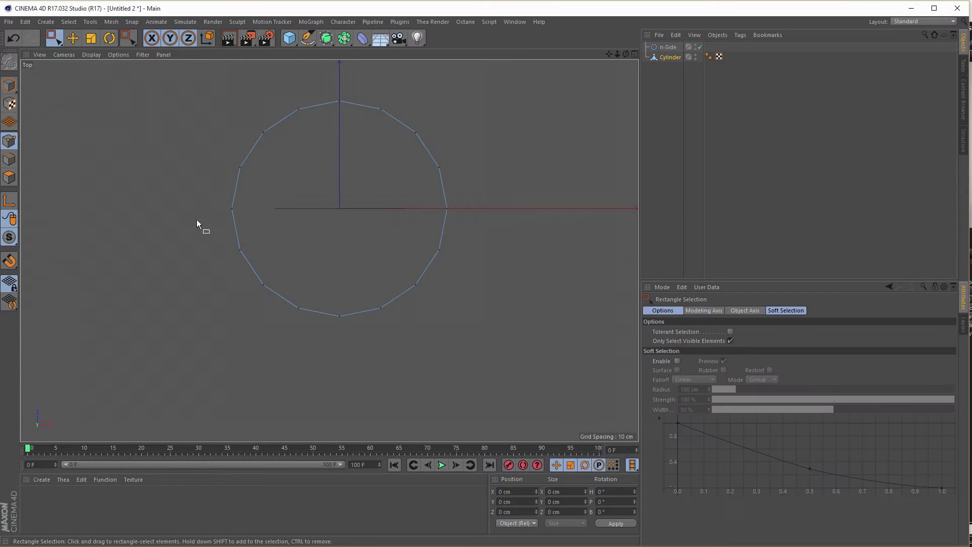
left_click(730, 340)
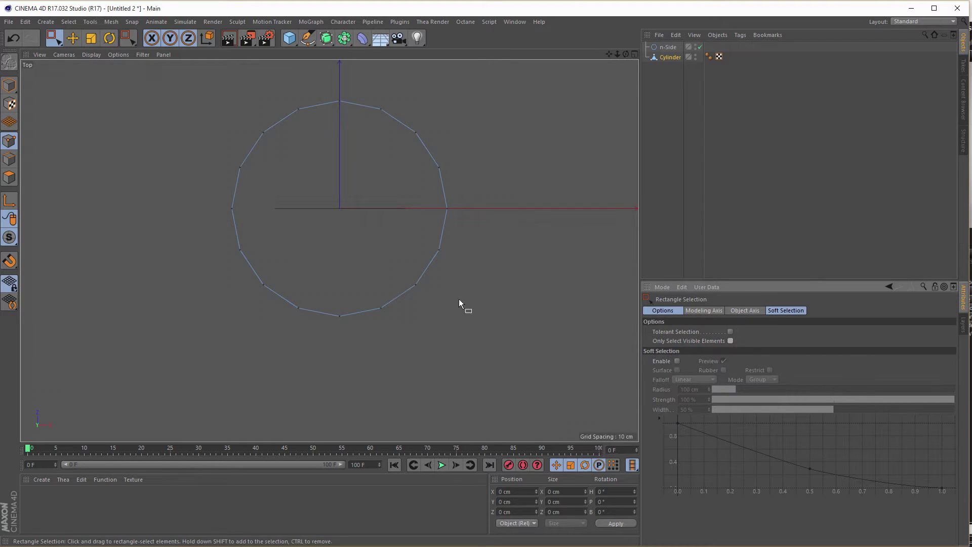
left_click_drag(190, 270, 502, 79)
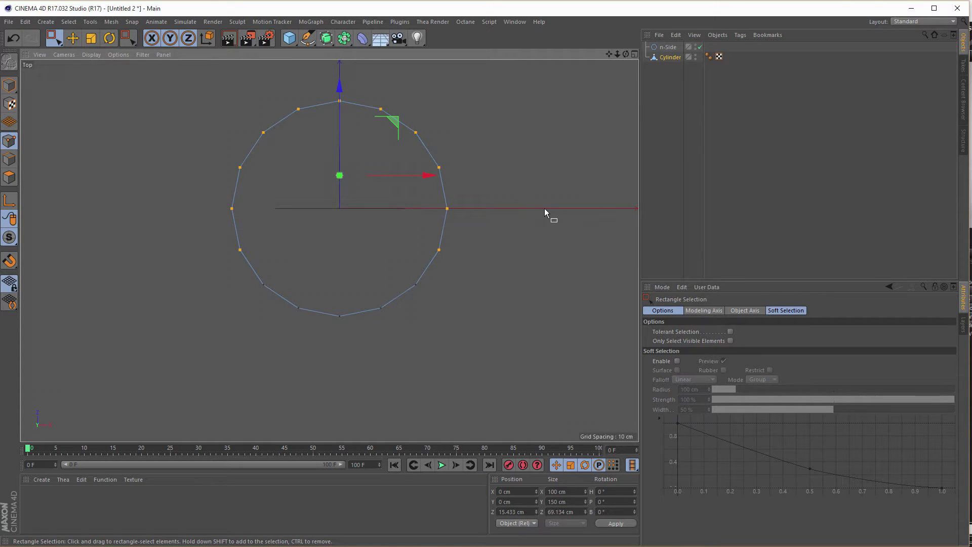
key("Delete")
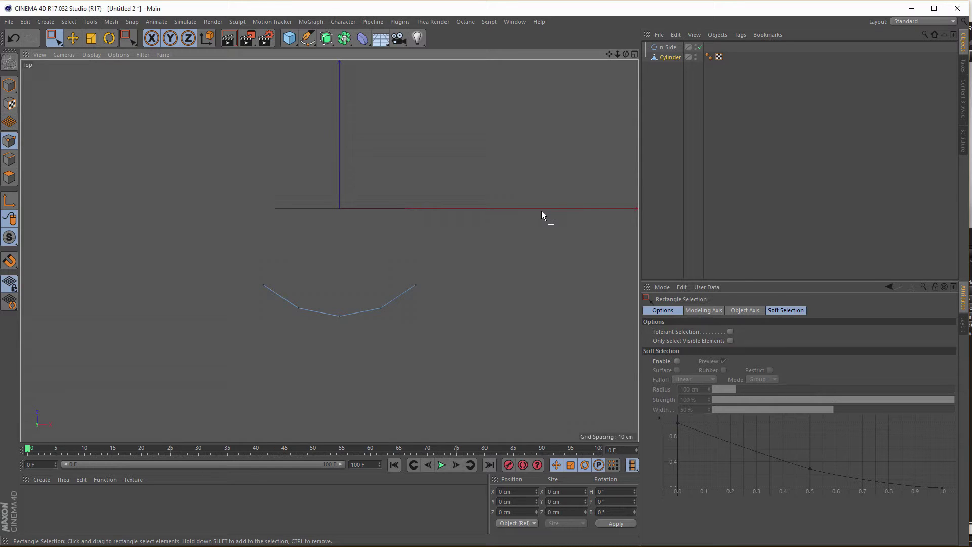
Step: Move the n-Side spline along Z until it sits just in front of the remaining curved cylinder section
left_click(667, 47)
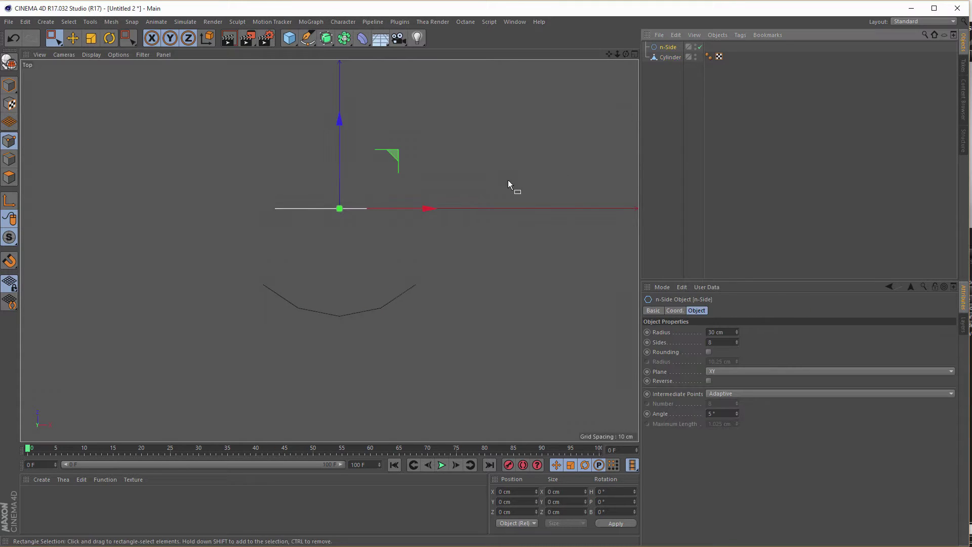
left_click_drag(340, 118, 341, 257)
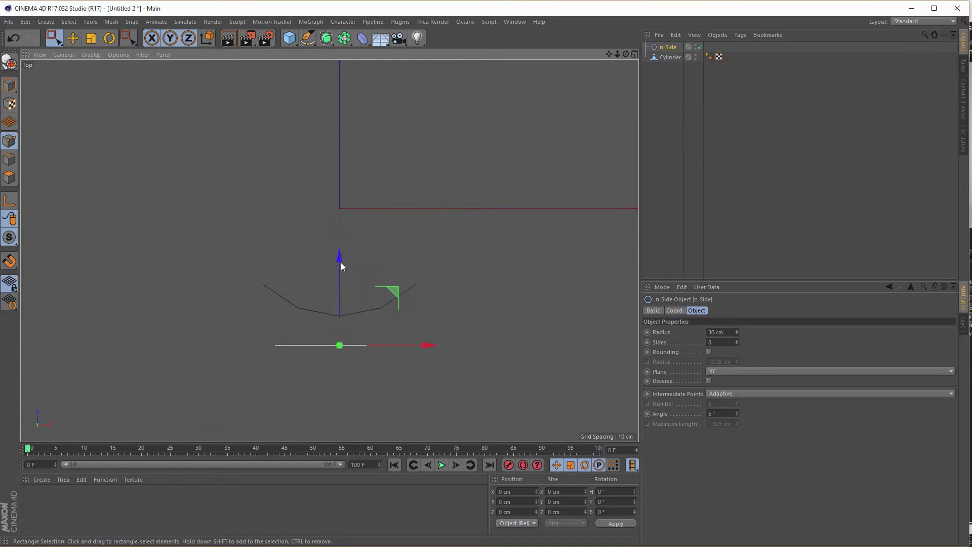
middle_click(398, 287)
middle_click(217, 179)
left_click_drag(217, 179, 280, 264, "alt")
middle_click(394, 242)
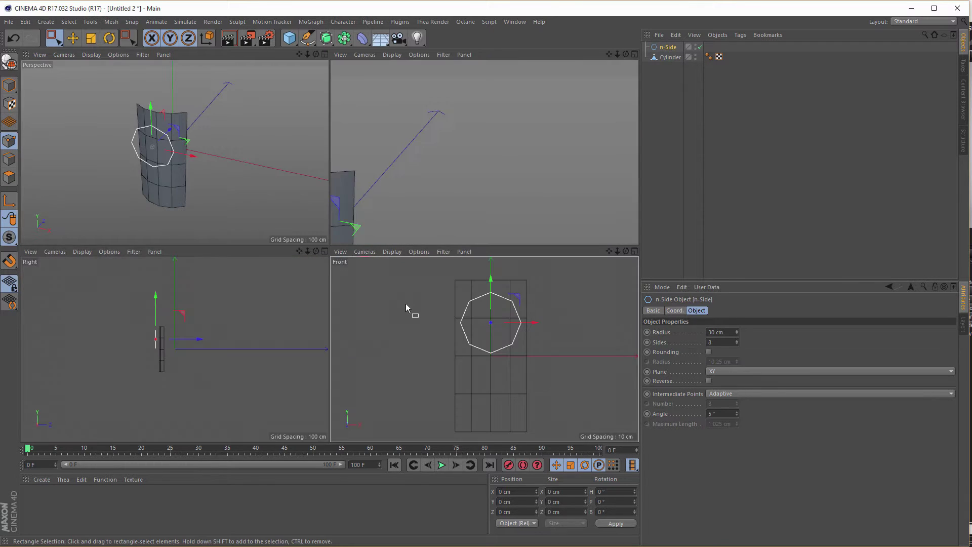
Step: In the front view, select the second row of points from the top on the cylinder section
middle_click(405, 303)
scroll(348, 147, "up", 1)
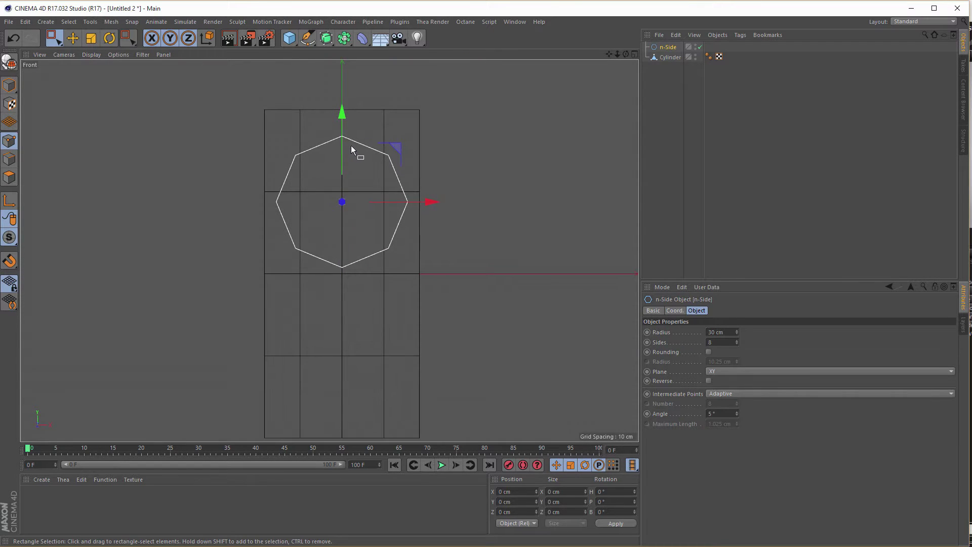
middle_click_drag(351, 147, 353, 187, "alt")
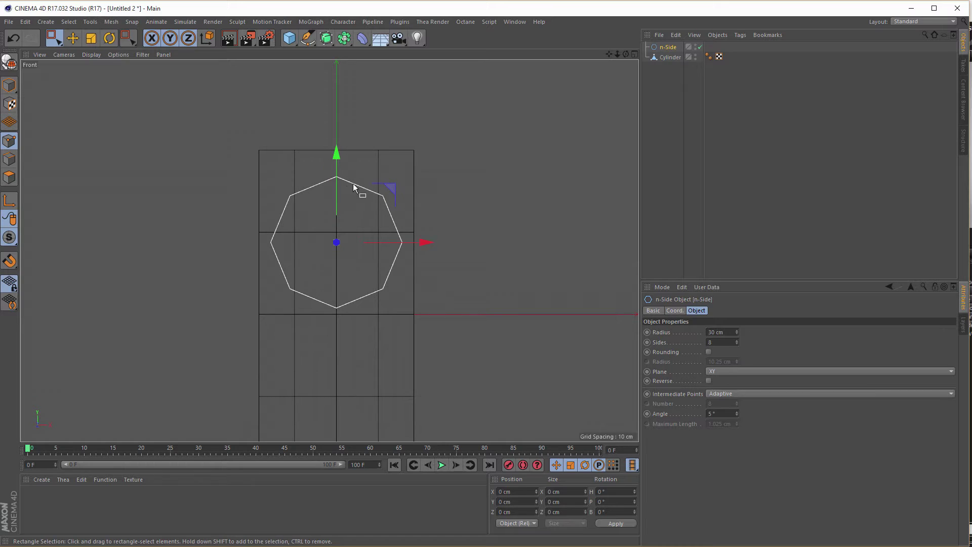
left_click(666, 60)
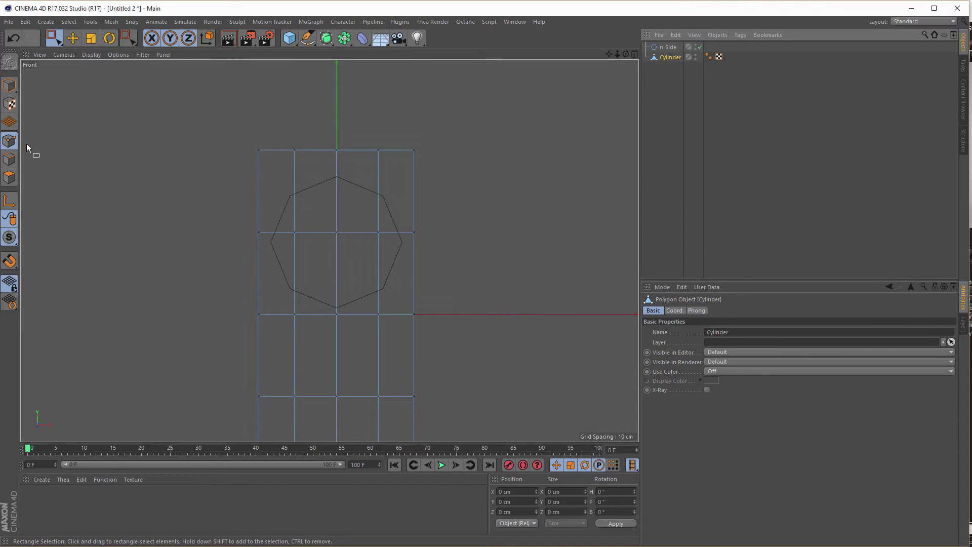
left_click(52, 38)
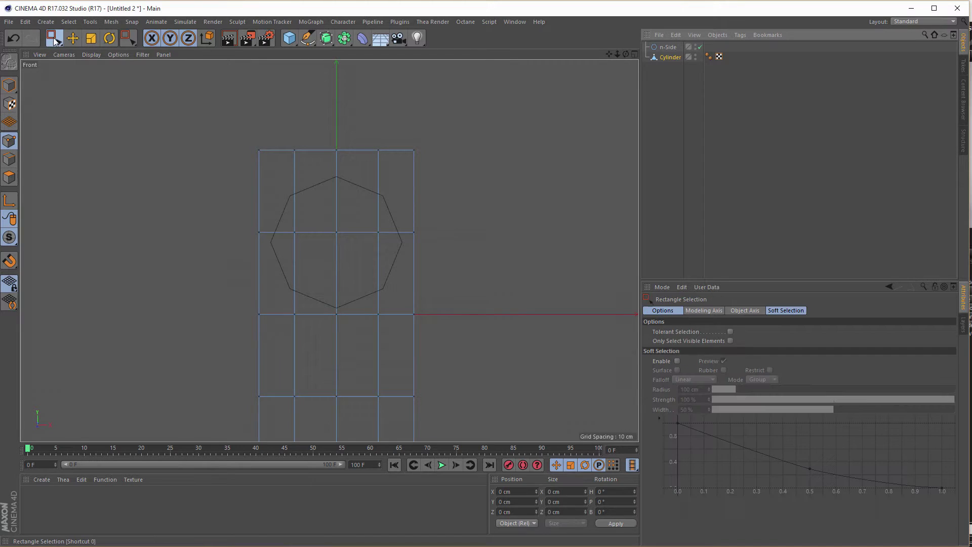
left_click_drag(200, 208, 503, 255)
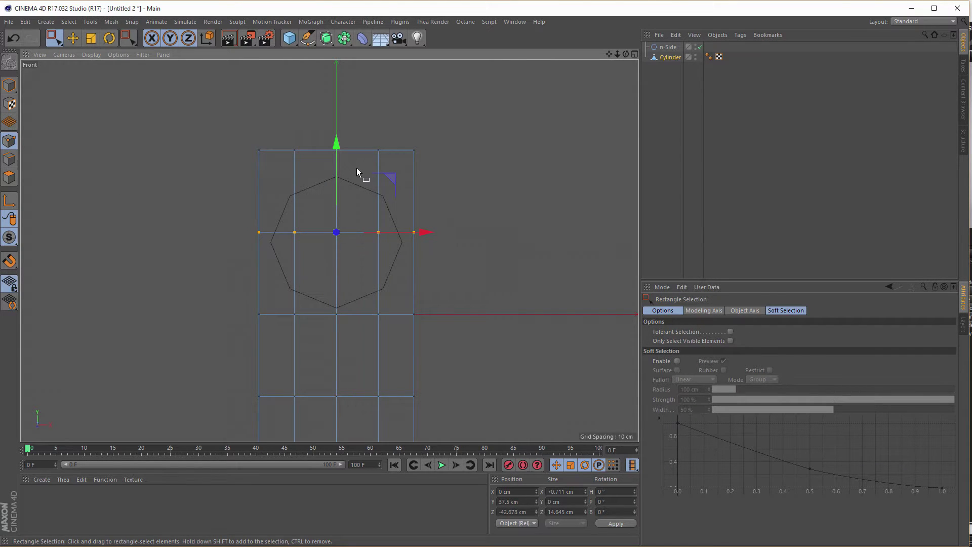
scroll(375, 169, "up", 3)
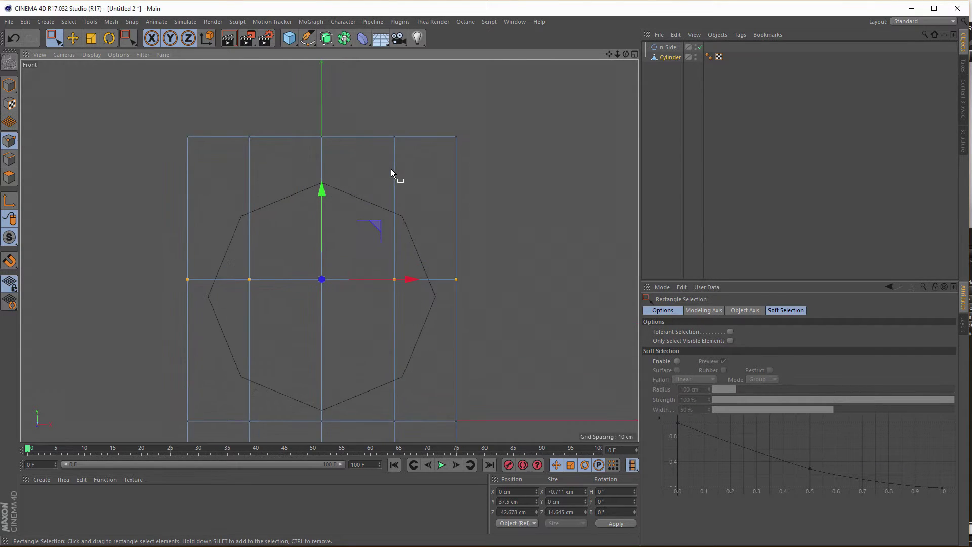
Step: Enable snapping with Vertex Snap and Axis Snap active, and detach the snap options as a floating palette
left_click(10, 262)
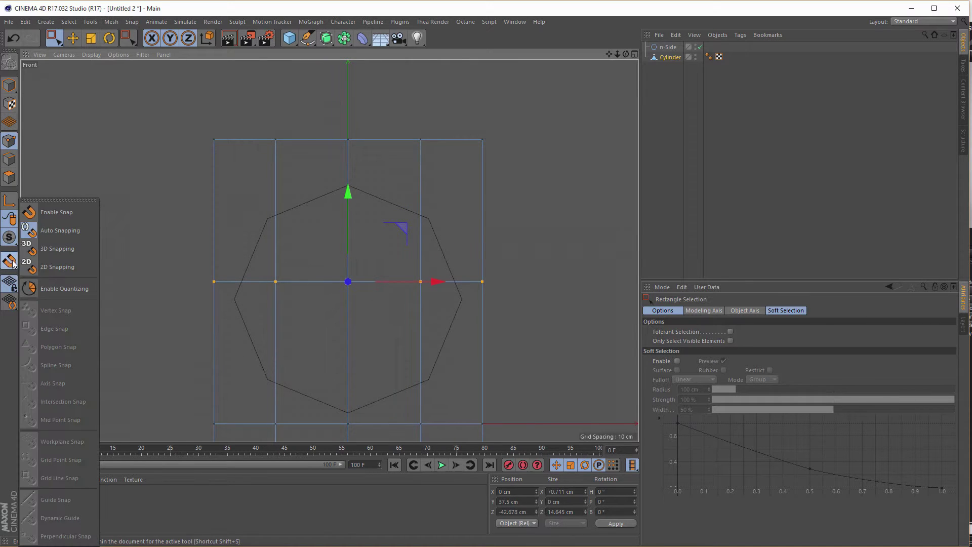
left_click(61, 214)
left_click(10, 262)
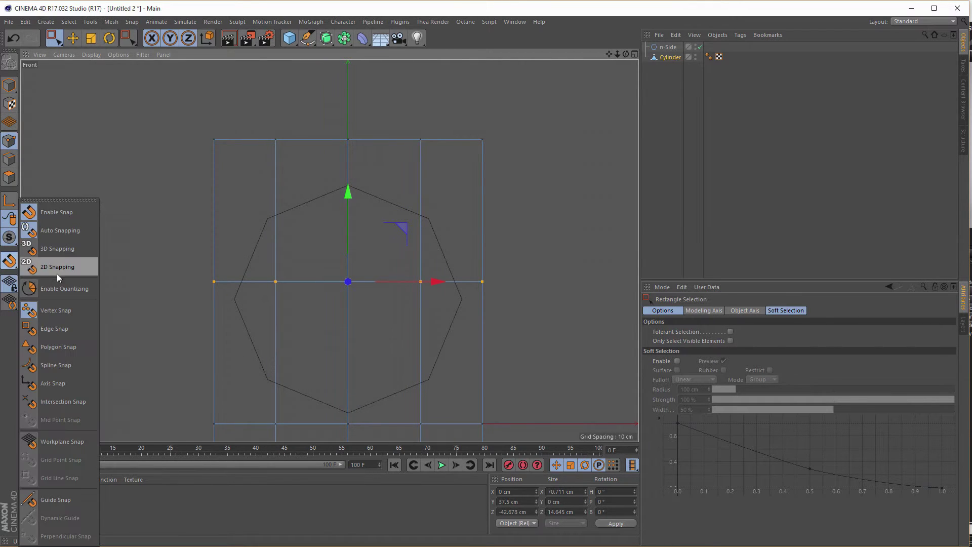
left_click(56, 383)
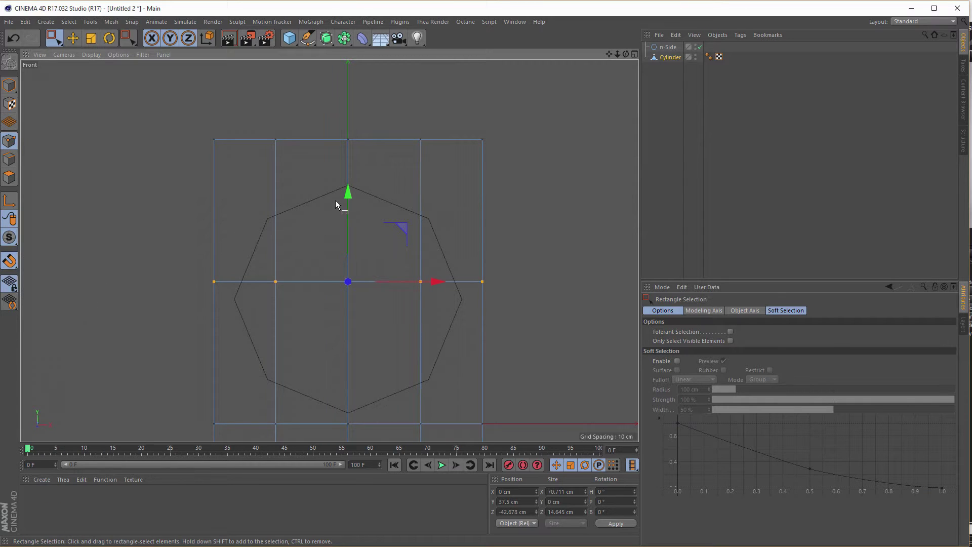
left_click(9, 261)
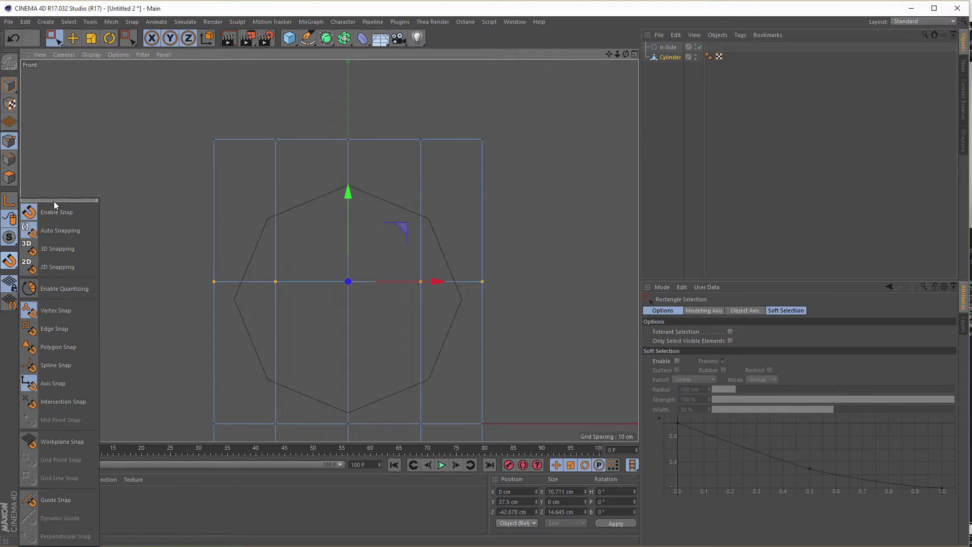
left_click_drag(53, 202, 90, 120)
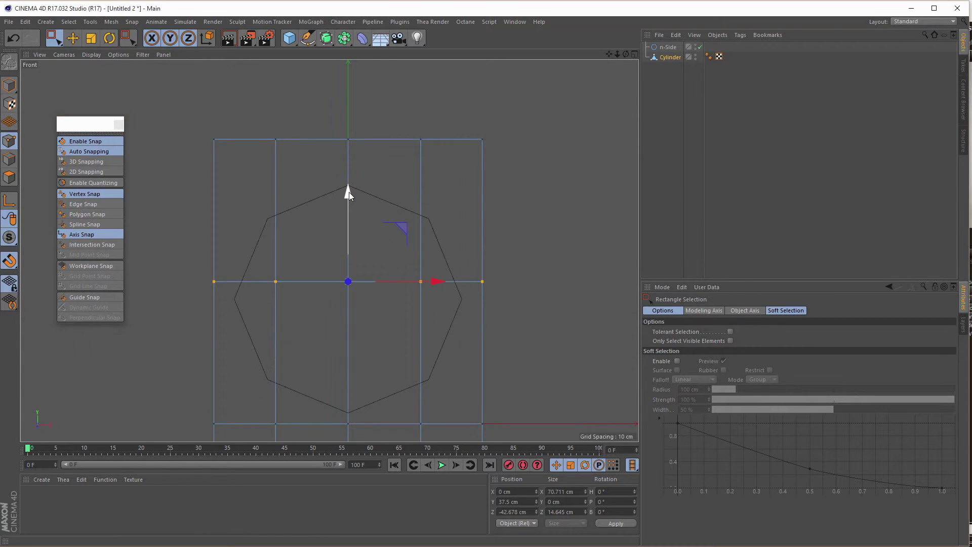
Step: Move the cylinder's three inner point rows vertically to snap to the octagon's top vertex, side vertices and bottom vertex
left_click_drag(348, 193, 370, 102)
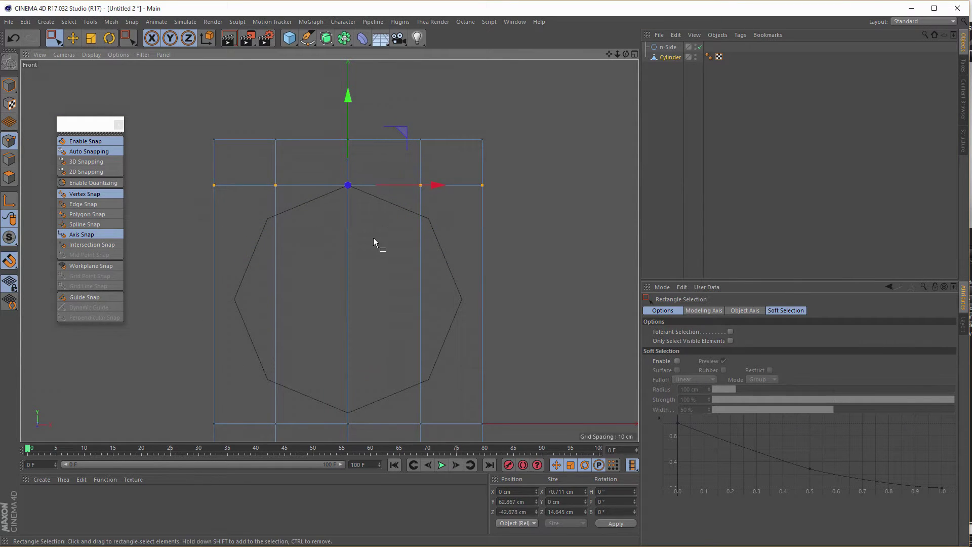
scroll(374, 237, "down", 2)
middle_click_drag(362, 240, 356, 173, "alt")
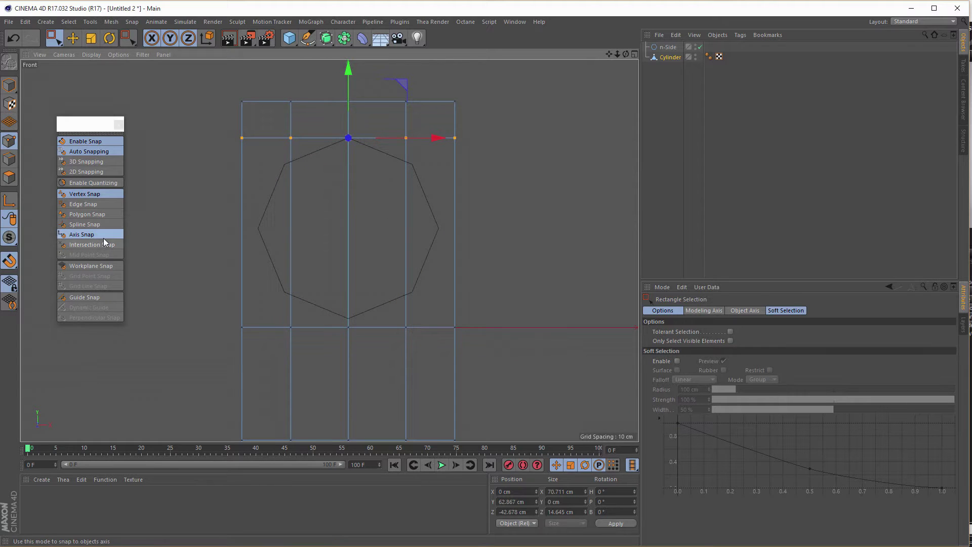
left_click_drag(206, 317, 550, 342)
left_click_drag(348, 240, 370, 144)
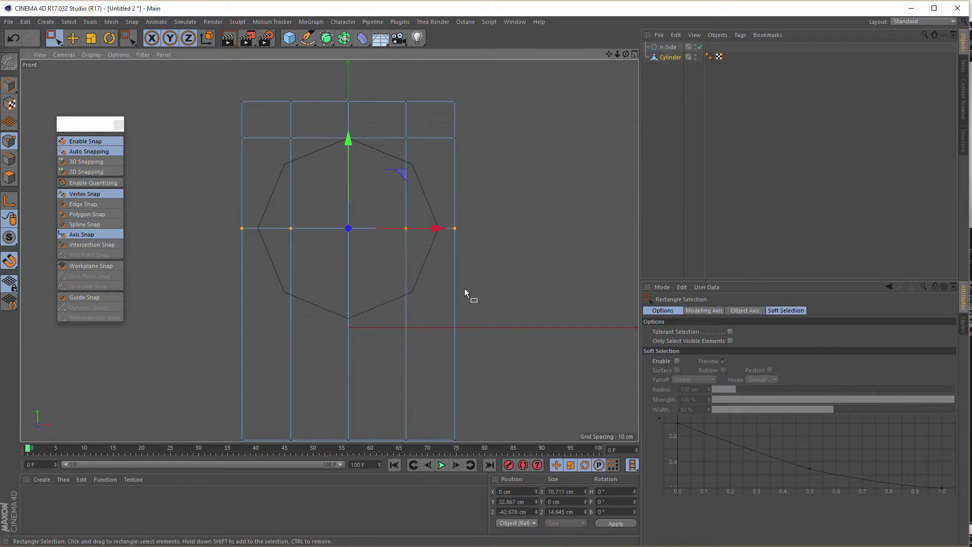
scroll(465, 290, "down", 2)
left_click_drag(269, 387, 502, 408)
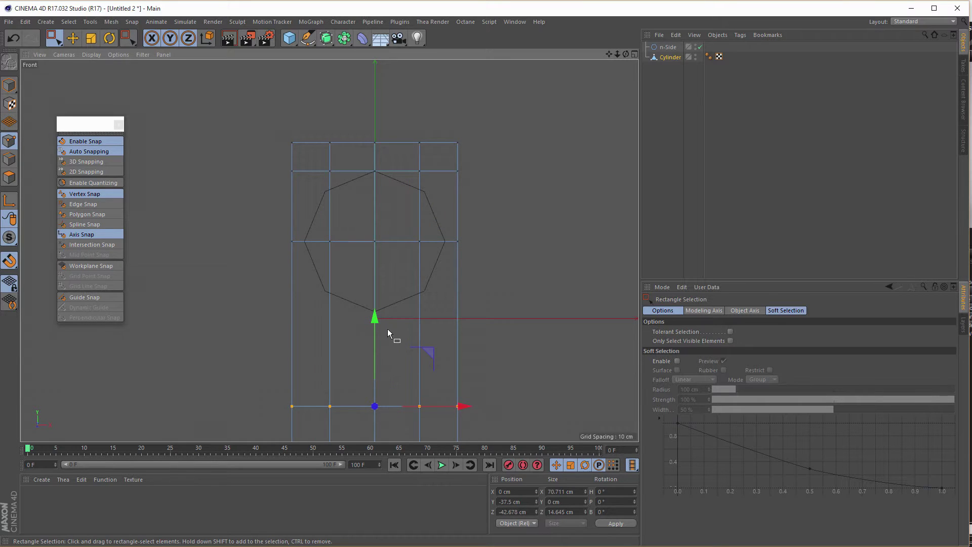
left_click_drag(378, 320, 392, 229)
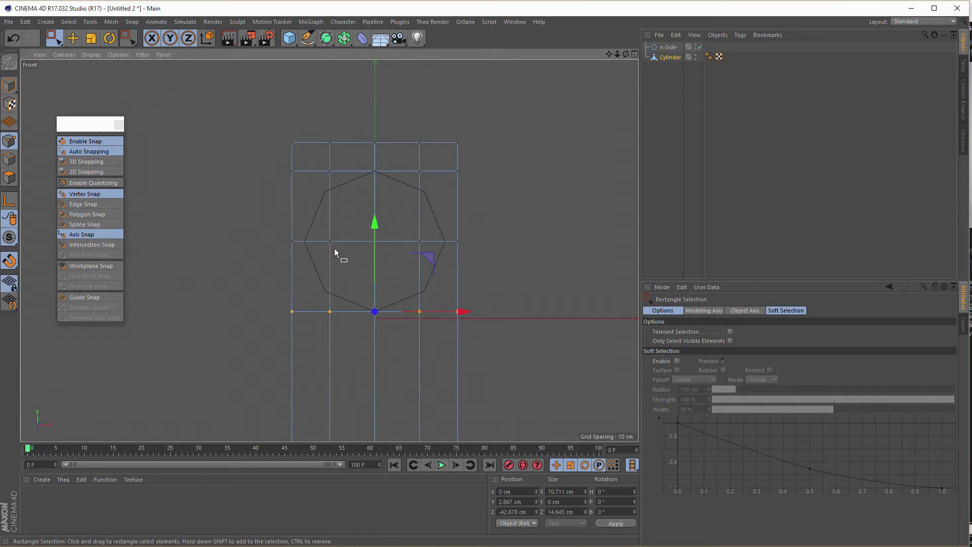
Step: Turn off Axis Snap and snap the two upper points beside the centre column onto the octagon's upper diagonal vertices
left_click(81, 235)
scroll(391, 180, "up", 4)
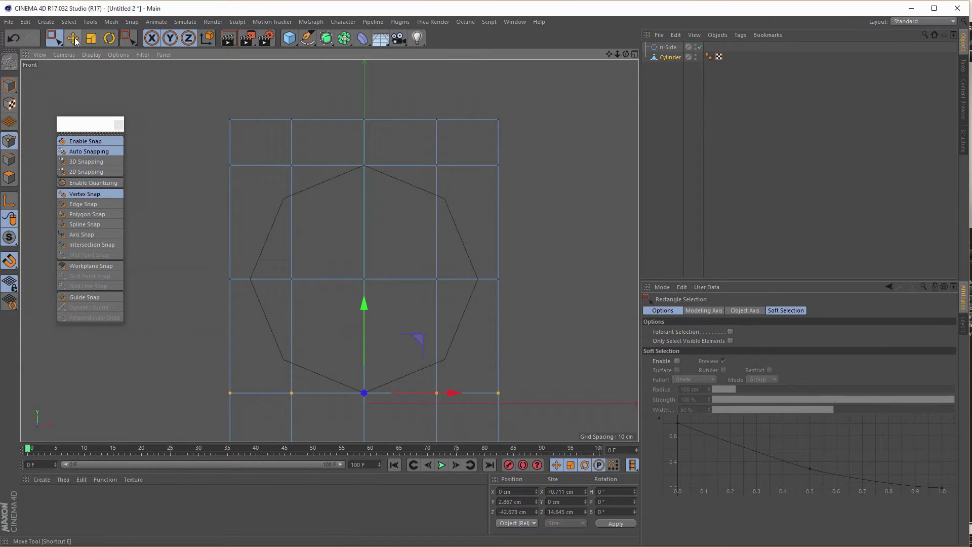
left_click_drag(53, 38, 83, 56)
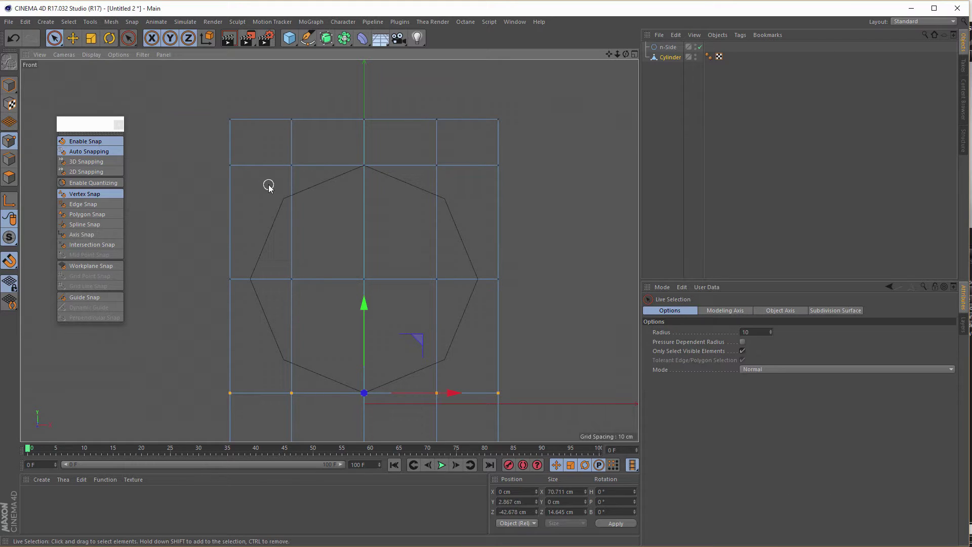
left_click(293, 164)
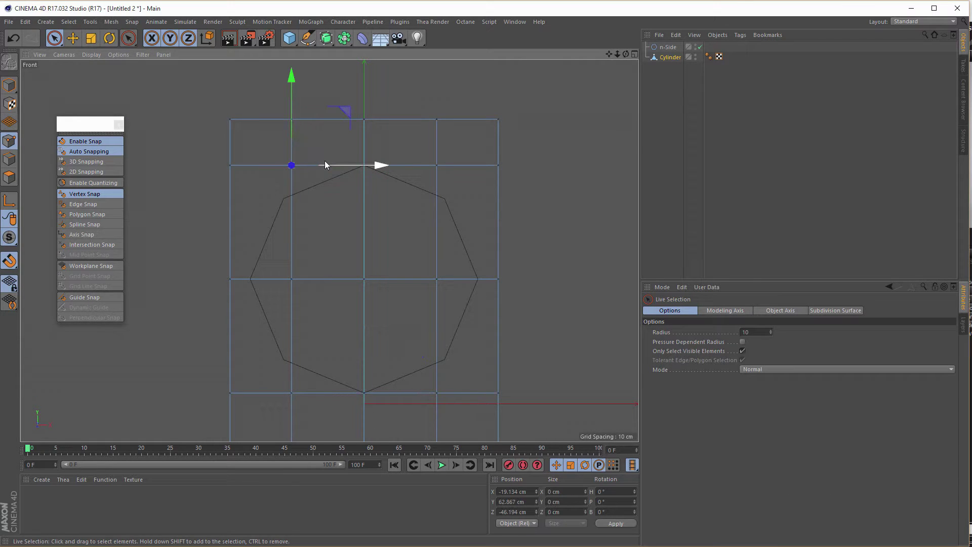
left_click_drag(347, 111, 339, 144)
left_click(439, 170)
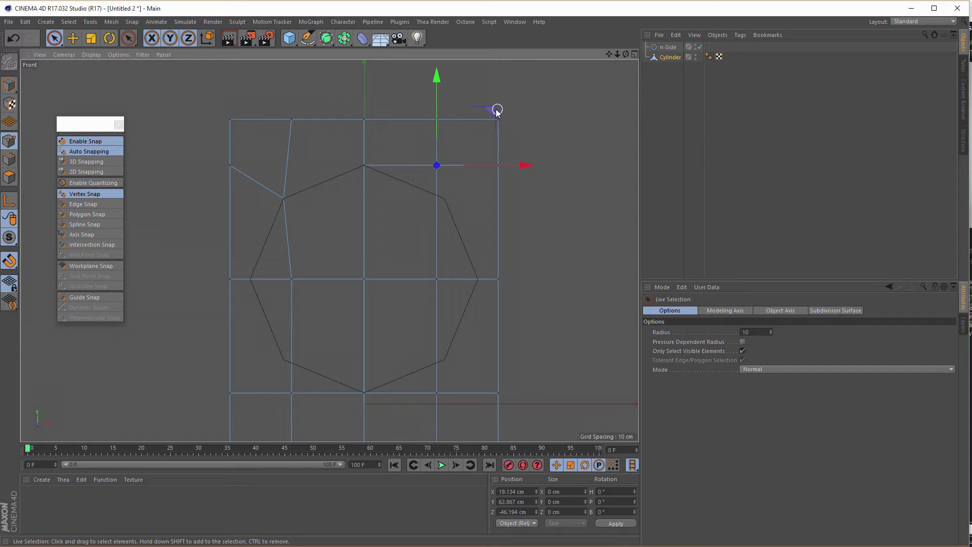
left_click_drag(496, 111, 500, 139)
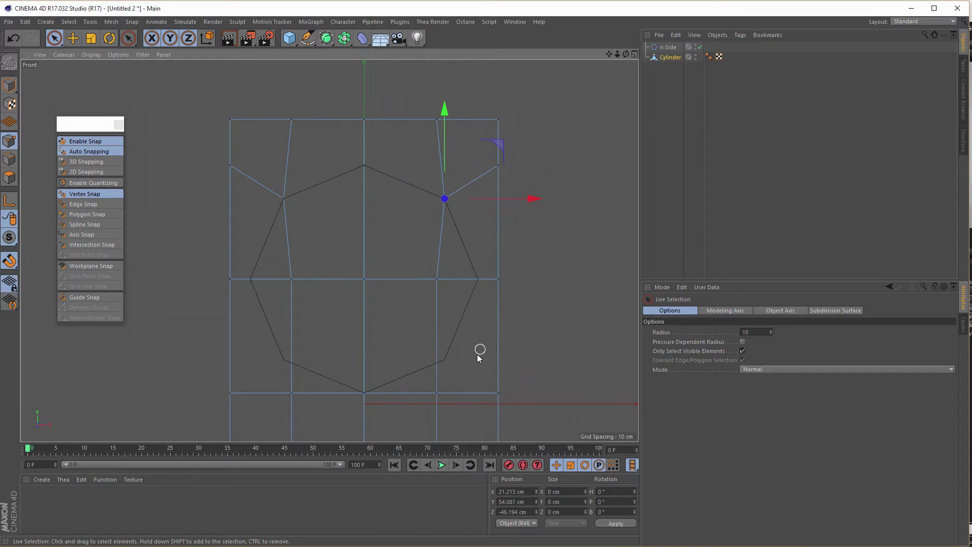
Step: Snap the two lower points beside the centre column onto the octagon's lower diagonal vertices
left_click(437, 392)
left_click_drag(494, 353, 486, 318)
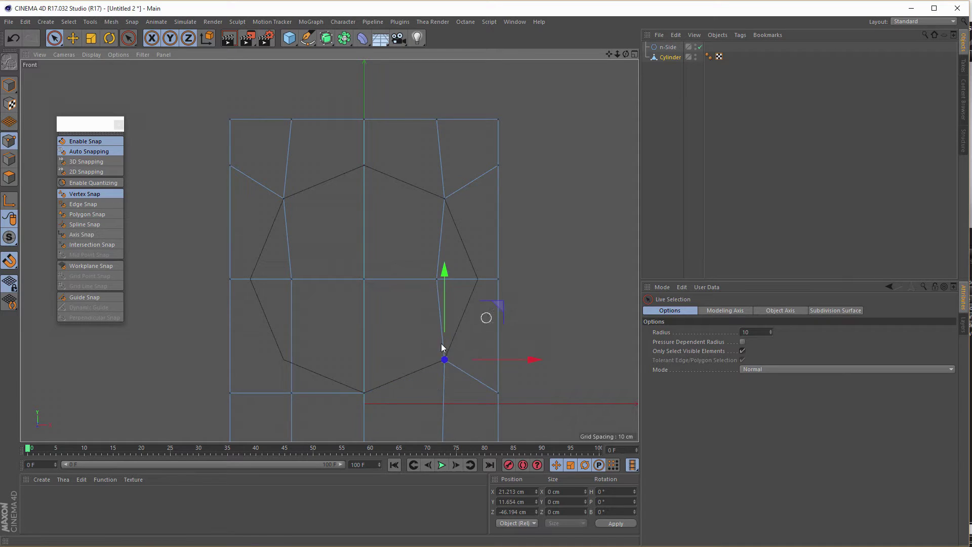
left_click(291, 392)
left_click_drag(351, 336, 342, 305)
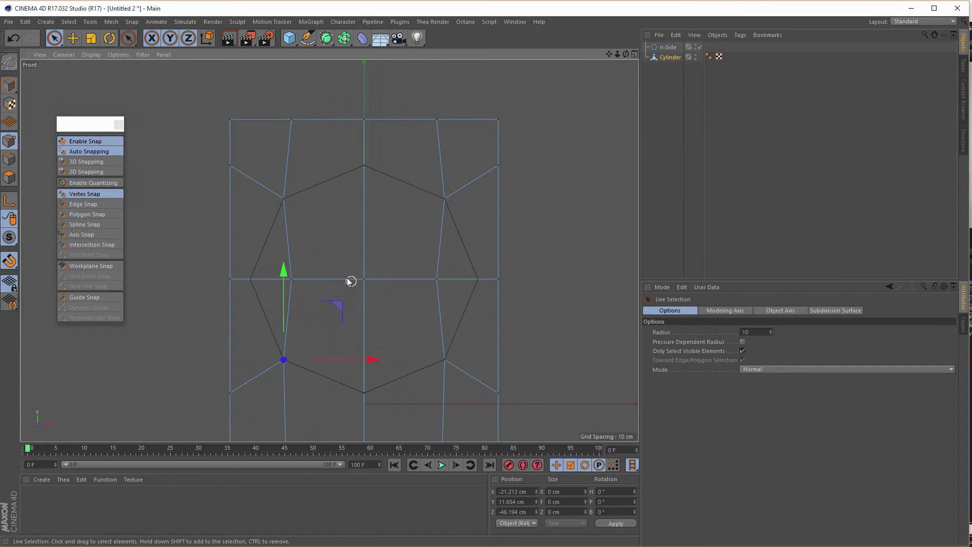
Step: Snap the two middle-row points beside the centre point outward onto the octagon's left and right vertices
left_click(285, 279)
left_click_drag(332, 223, 306, 222)
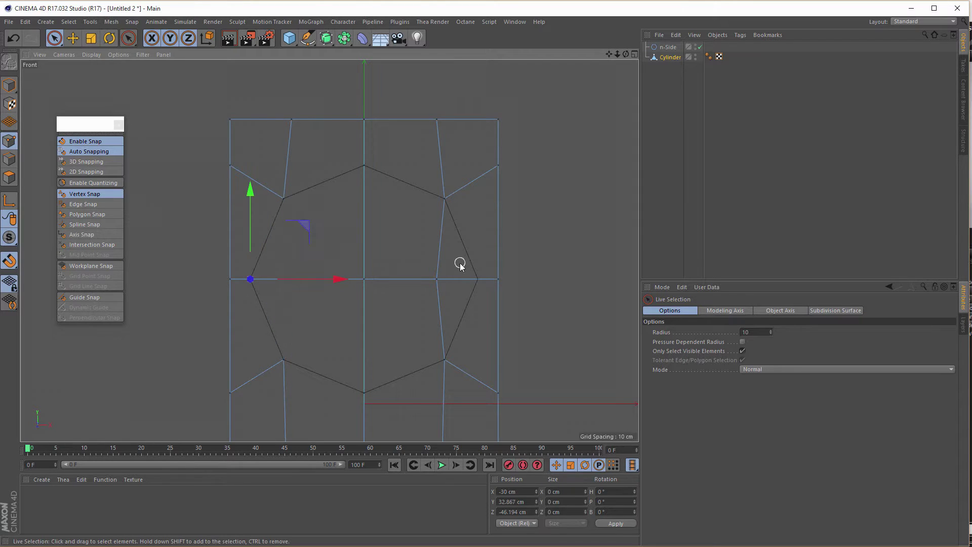
left_click(437, 279)
left_click_drag(545, 282, 566, 281)
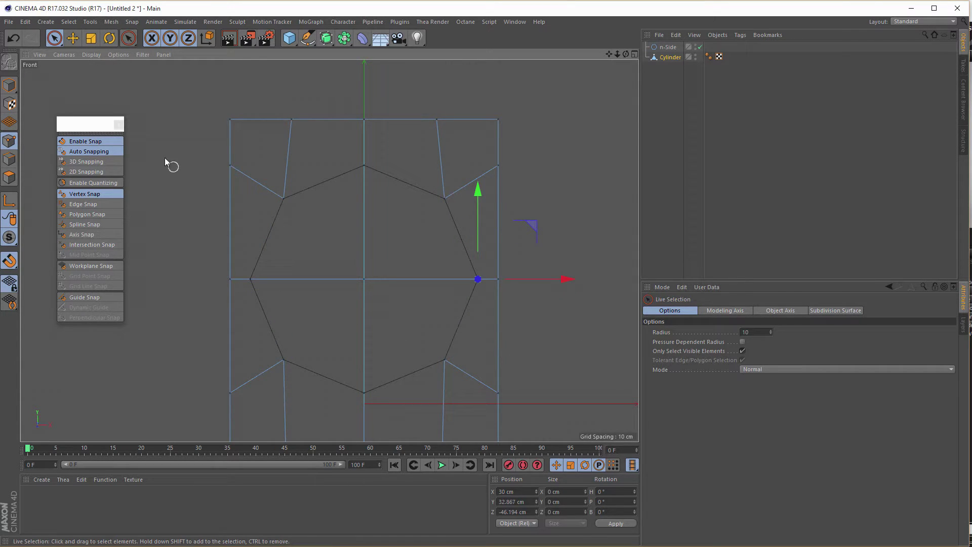
Step: Disable snapping and close its palette, and hide the n-Side spline in the perspective view
left_click(80, 143)
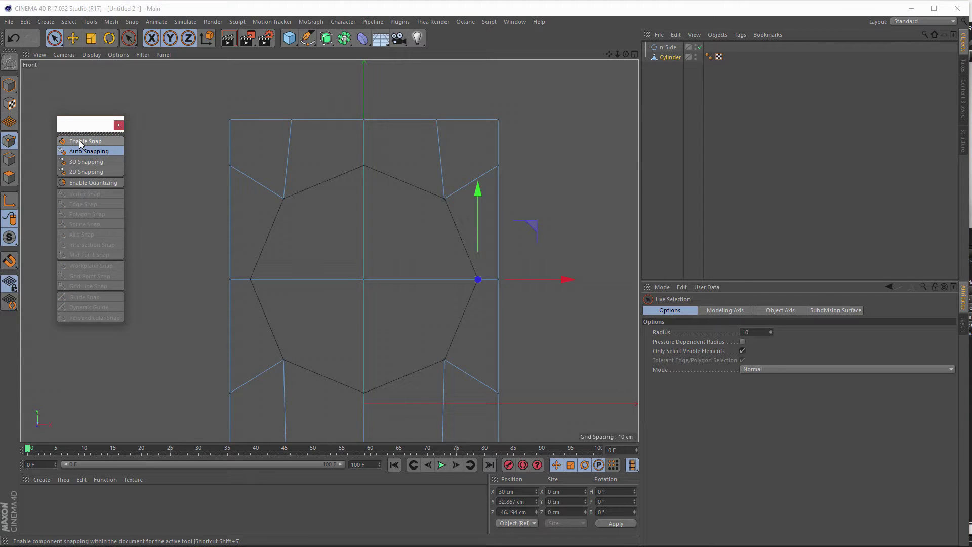
left_click(119, 124)
middle_click(135, 210)
middle_click(144, 178)
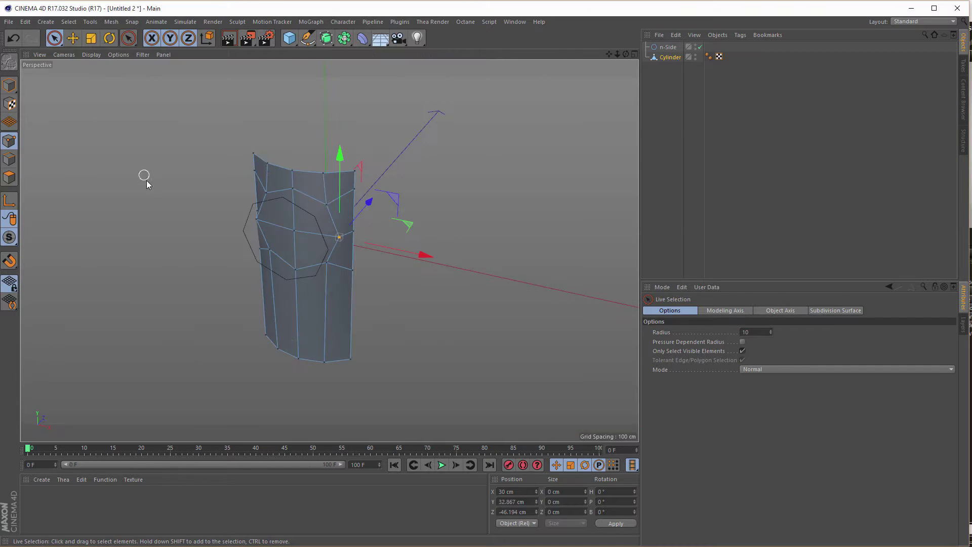
left_click_drag(352, 245, 387, 256, "alt")
left_click(386, 256)
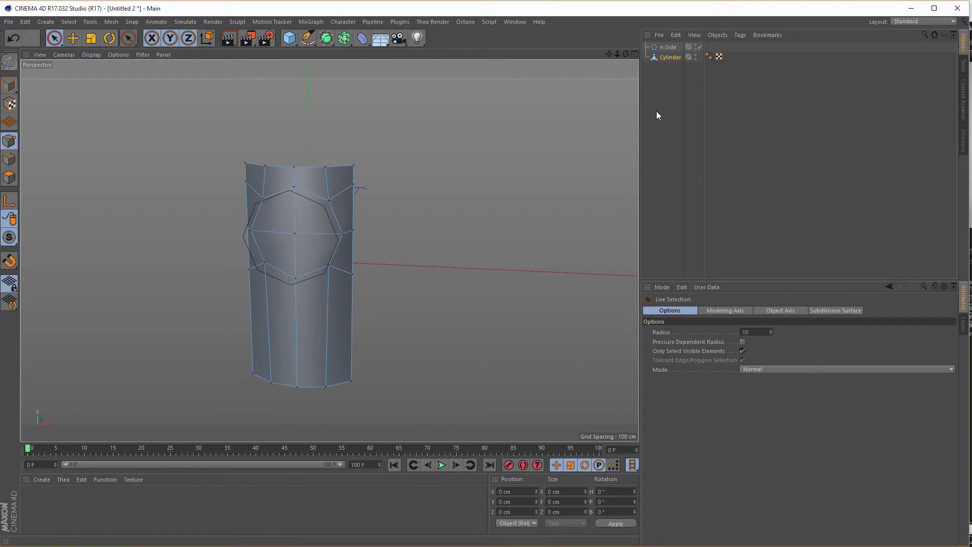
left_click(699, 47)
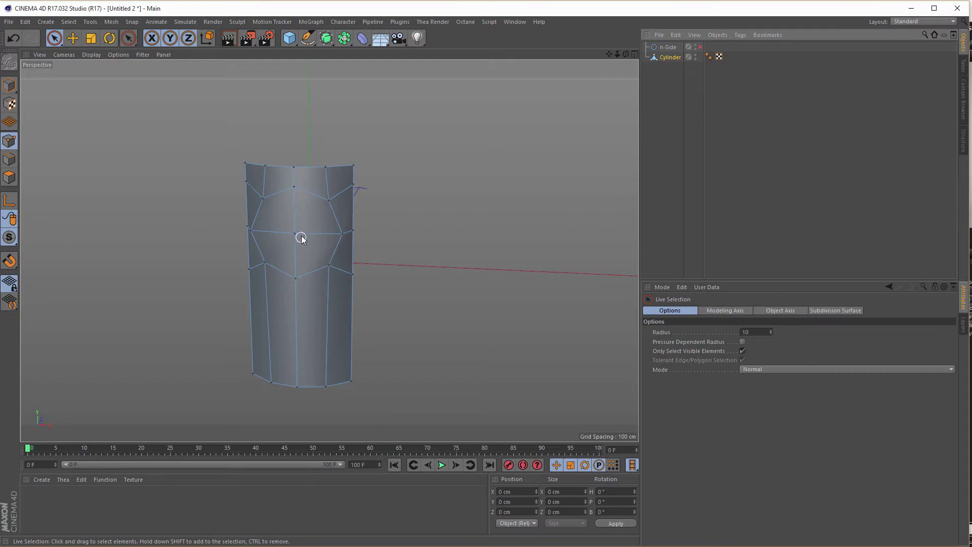
Step: Select the octagon outline's two side points and, in the top view, move them back along Z about 6.7 cm onto the cylinder's curve
scroll(324, 233, "up", 5)
left_click_drag(345, 230, 330, 394, "alt")
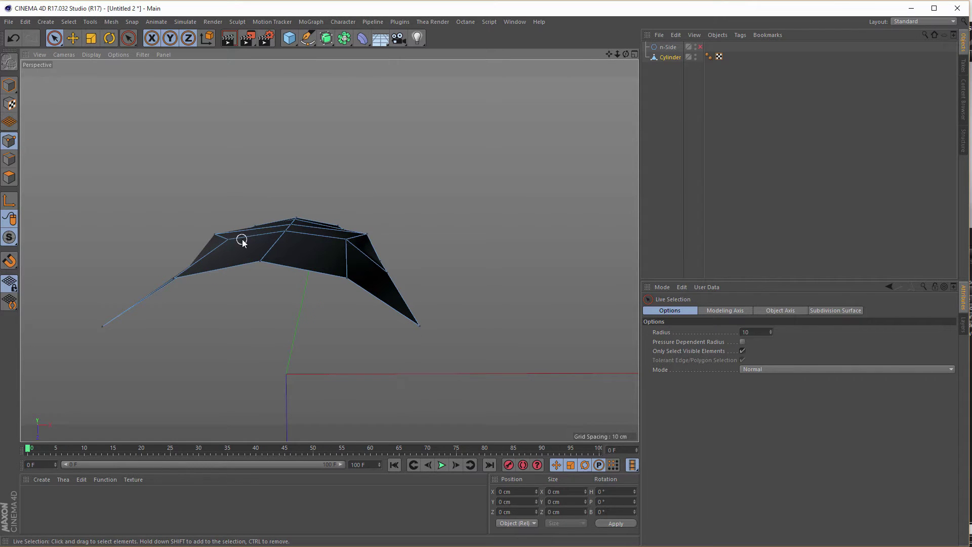
left_click_drag(264, 247, 231, 167, "alt")
left_click(213, 174)
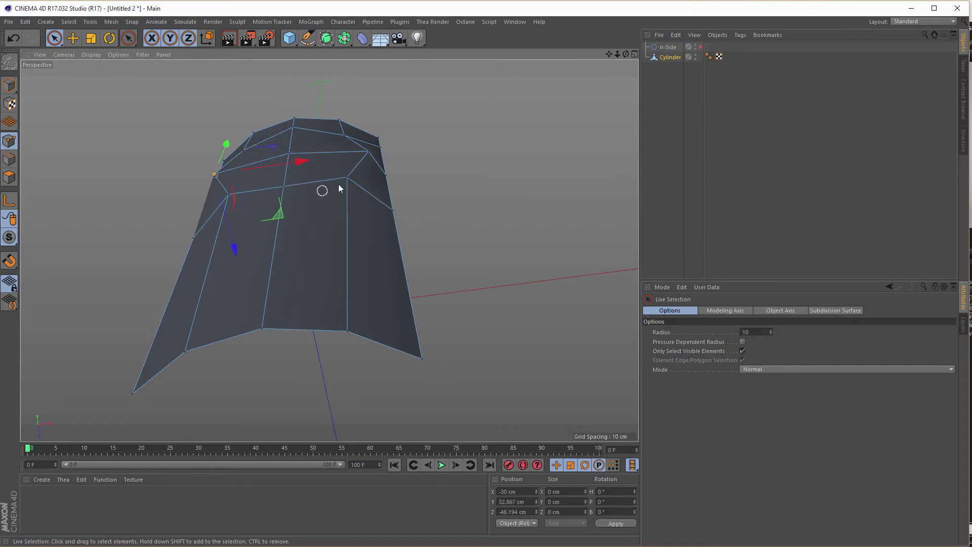
left_click(367, 152, "shift")
middle_click(357, 241)
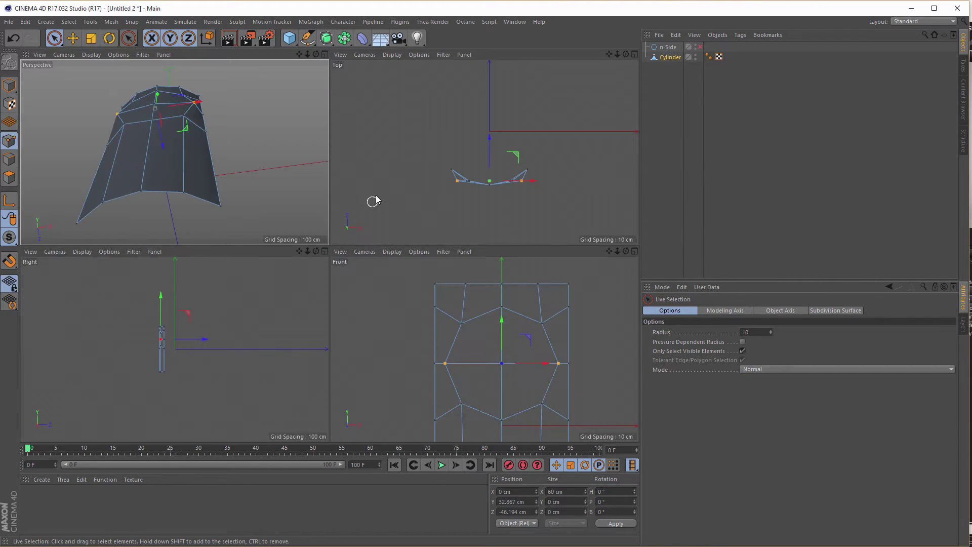
middle_click(376, 197)
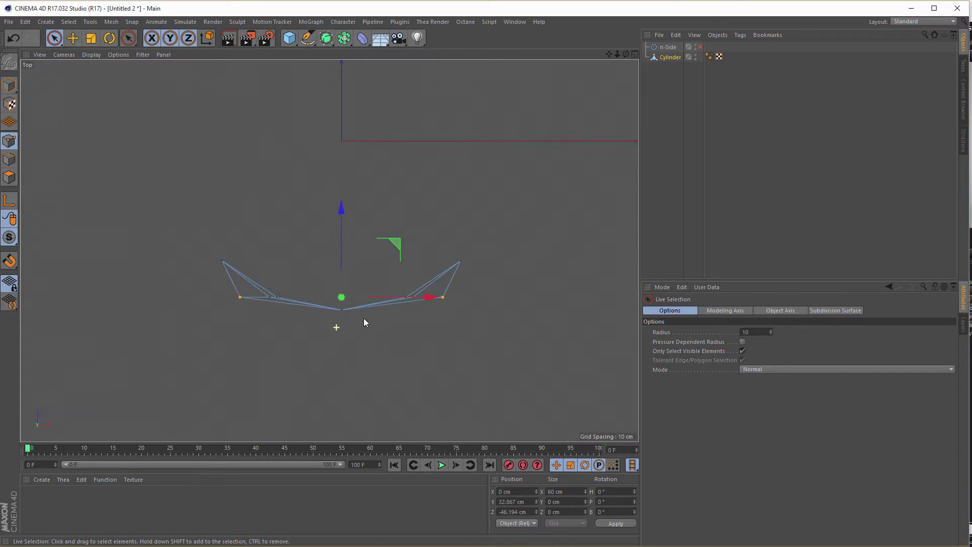
scroll(336, 325, "up", 10)
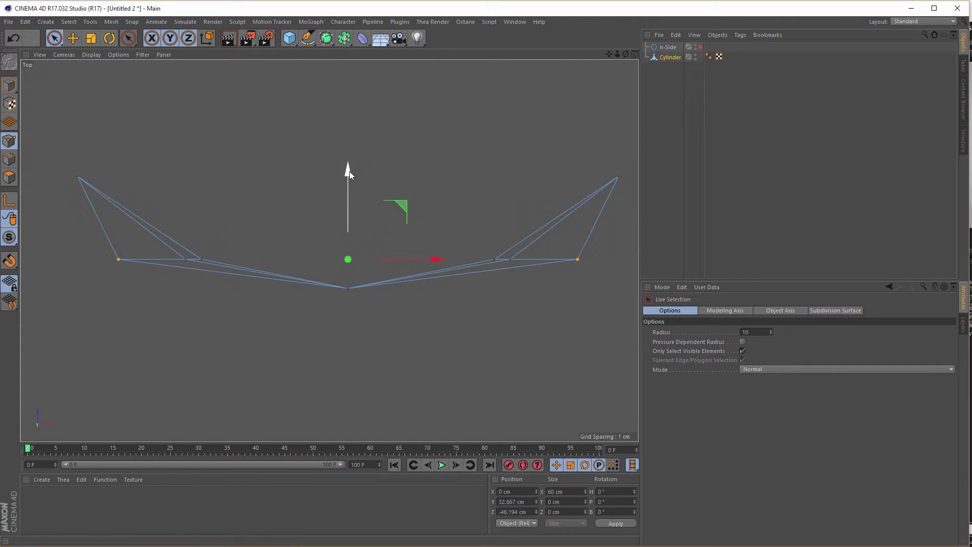
left_click_drag(353, 171, 372, 119)
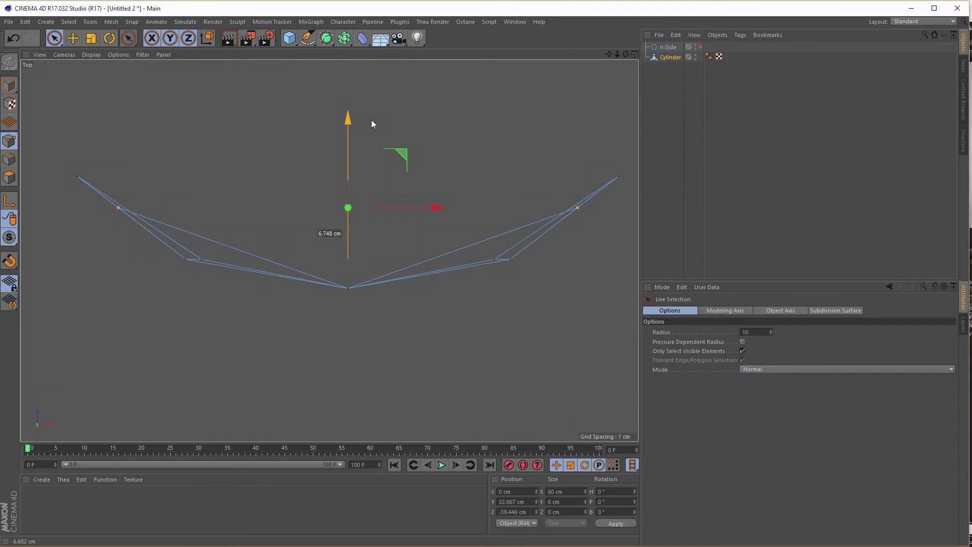
Step: Select the octagon outline's four diagonal points and, in the top view, move them back along Z about 1.4 cm onto the cylinder's curve
left_click_drag(372, 120, 371, 119)
middle_click(314, 232)
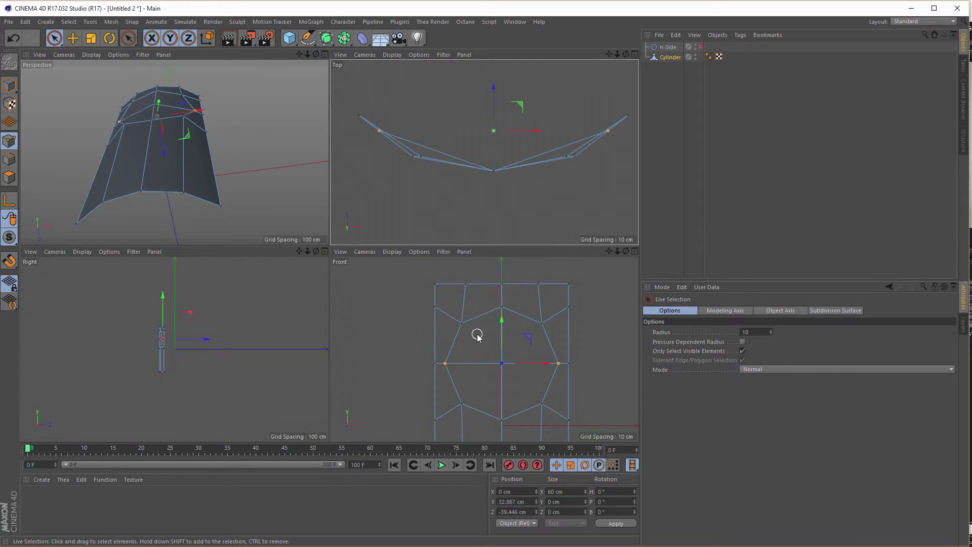
left_click(461, 323)
left_click(542, 323, "shift")
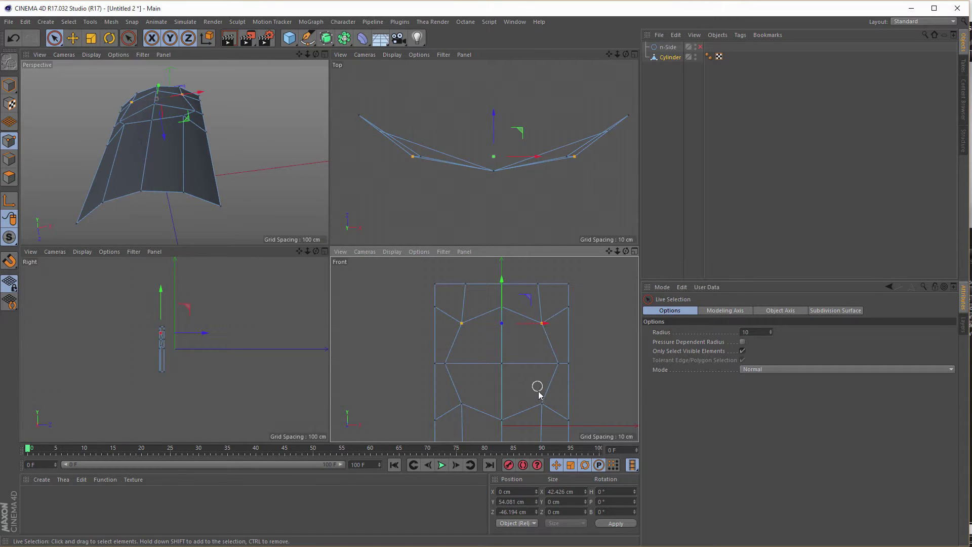
left_click(541, 404, "shift")
left_click(461, 403, "shift")
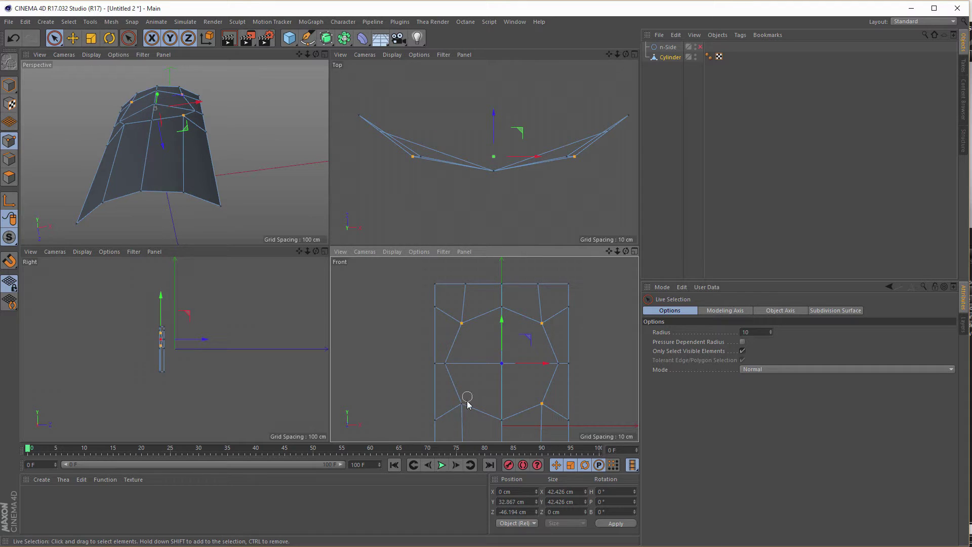
middle_click(460, 214)
left_click_drag(347, 169, 350, 159)
middle_click(285, 301)
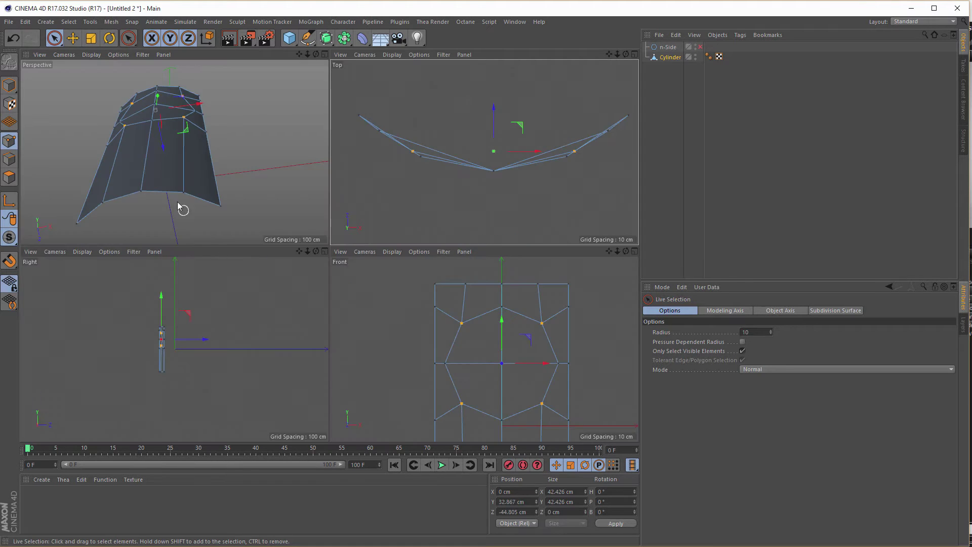
Step: Delete the centre point inside the octagon outline to cut the opening through the cylinder section
middle_click(182, 208)
left_click_drag(256, 217, 310, 294, "alt")
right_click_drag(310, 294, 256, 275, "alt")
left_click_drag(256, 275, 326, 276, "alt")
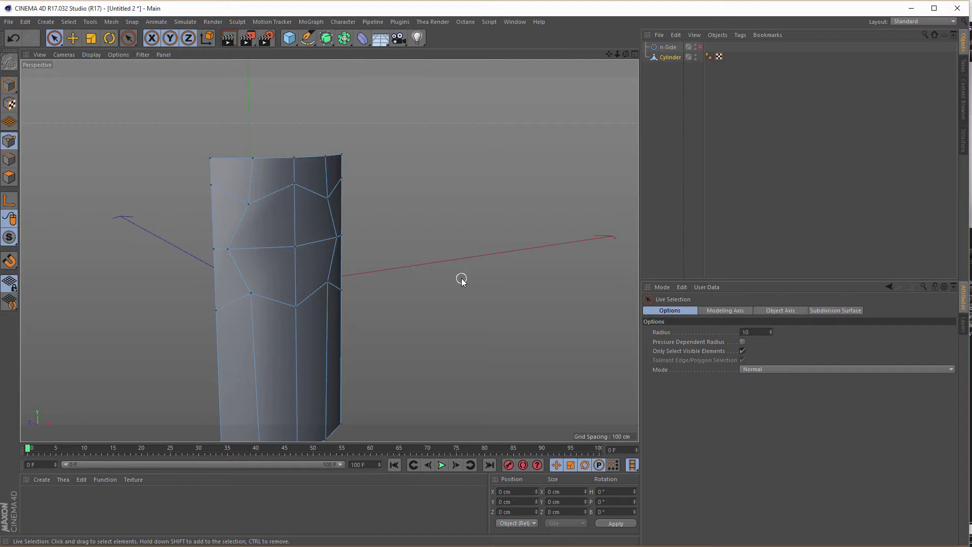
mouse_move(313, 235)
left_mouse_down("alt")
mouse_move(272, 232)
mouse_move(303, 236)
left_mouse_up("alt")
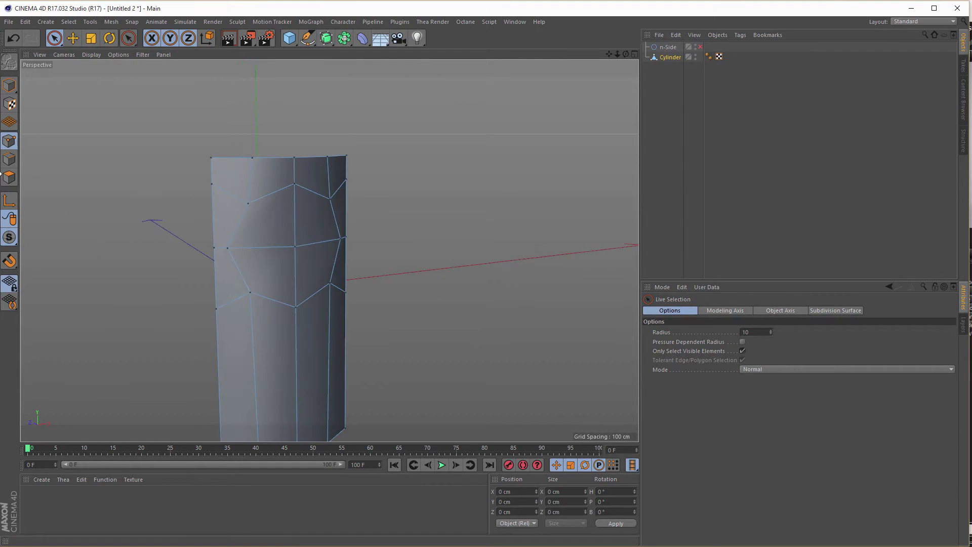
left_click(8, 144)
left_click(294, 248)
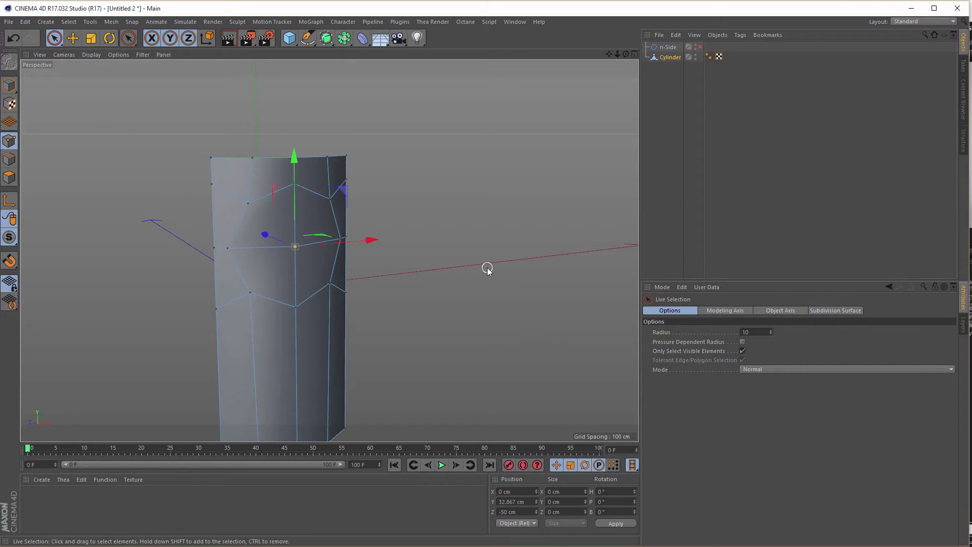
key("Delete")
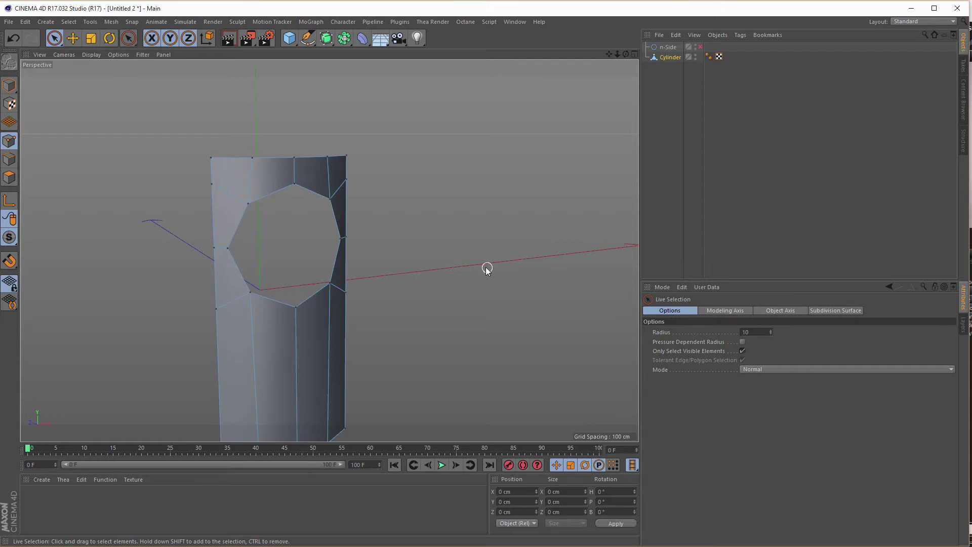
Step: Loop-select the octagonal opening's border edges in edge mode, with Stop at Boundary Edges and Select Boundary Loop enabled
left_click_drag(339, 203, 258, 191, "alt")
left_click(9, 159)
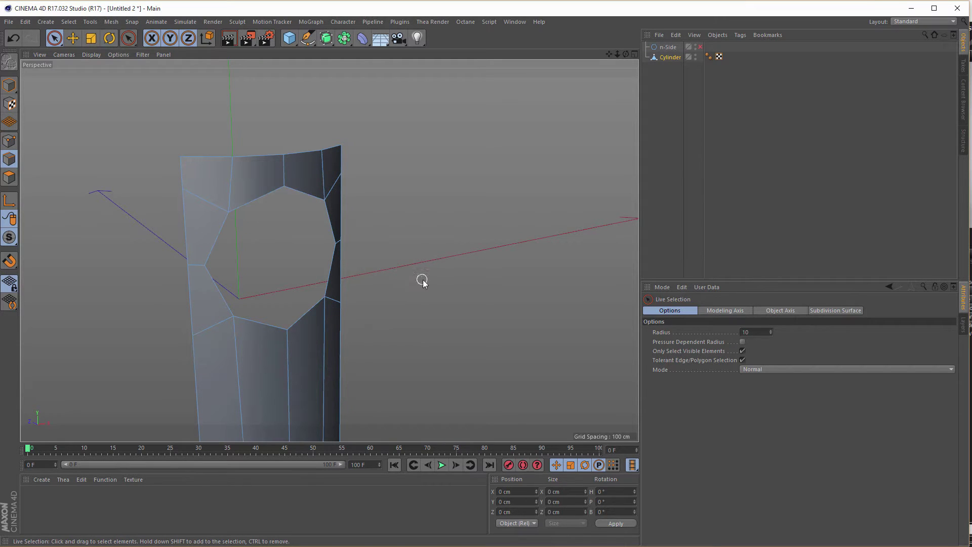
key("u")
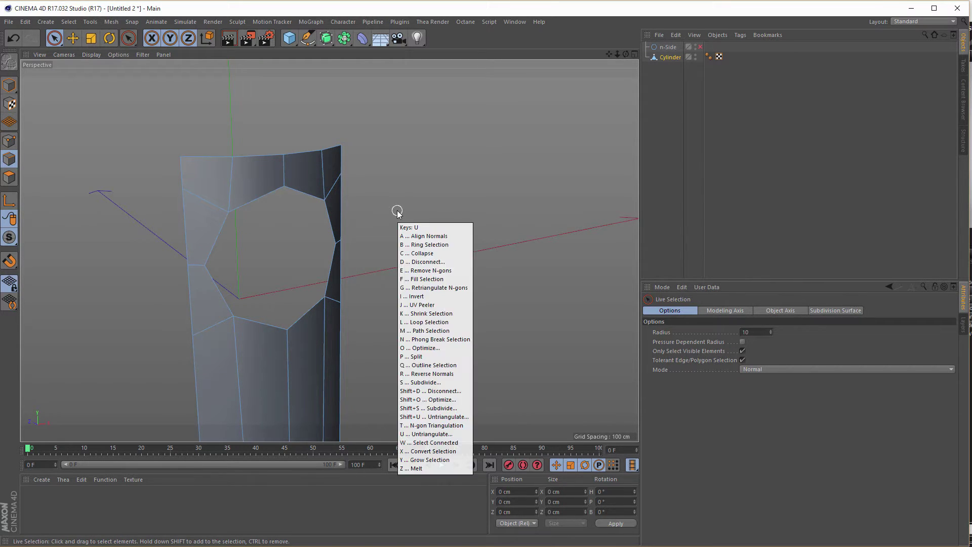
key("l")
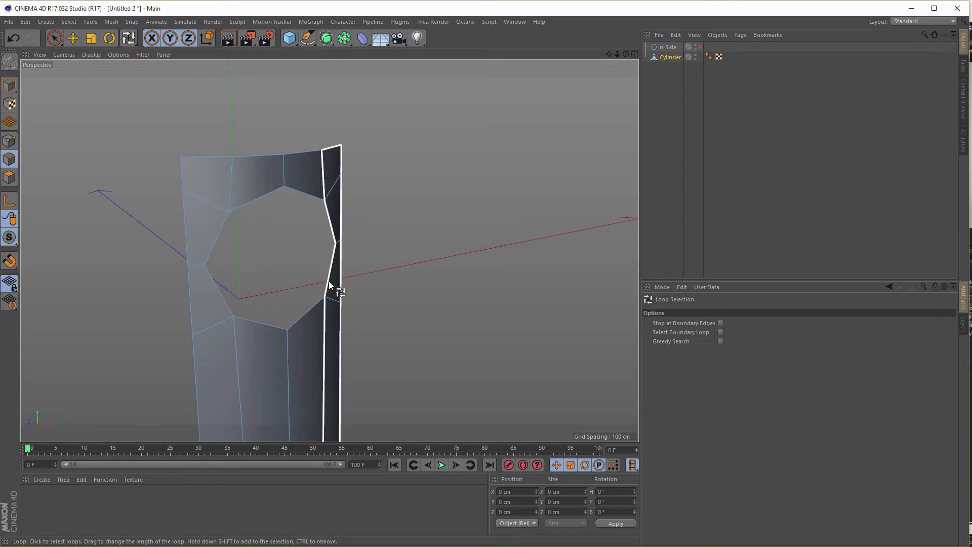
mouse_move(330, 281)
left_mouse_down("alt")
mouse_move(319, 258)
mouse_move(334, 257)
mouse_move(324, 287)
mouse_move(349, 248)
mouse_move(321, 267)
mouse_move(357, 253)
left_mouse_up("alt")
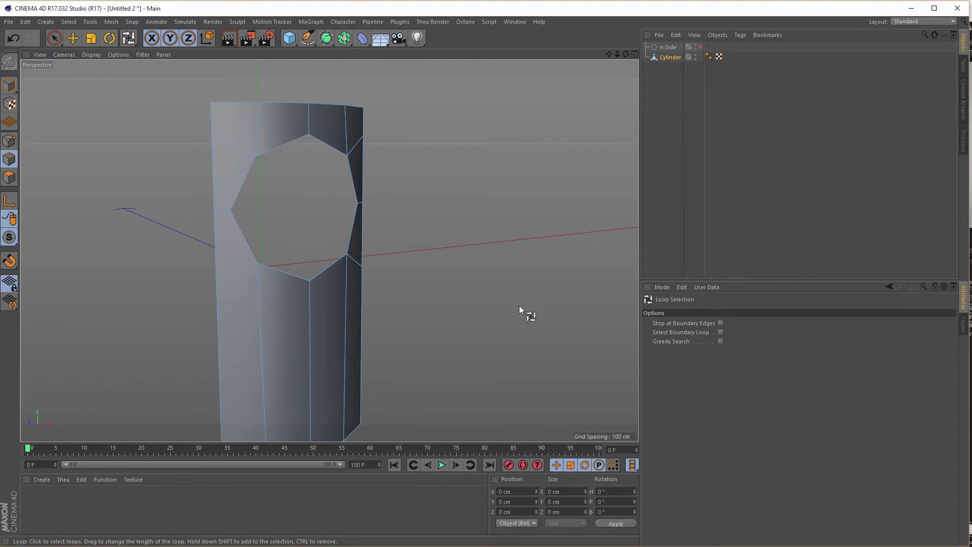
left_click(721, 323)
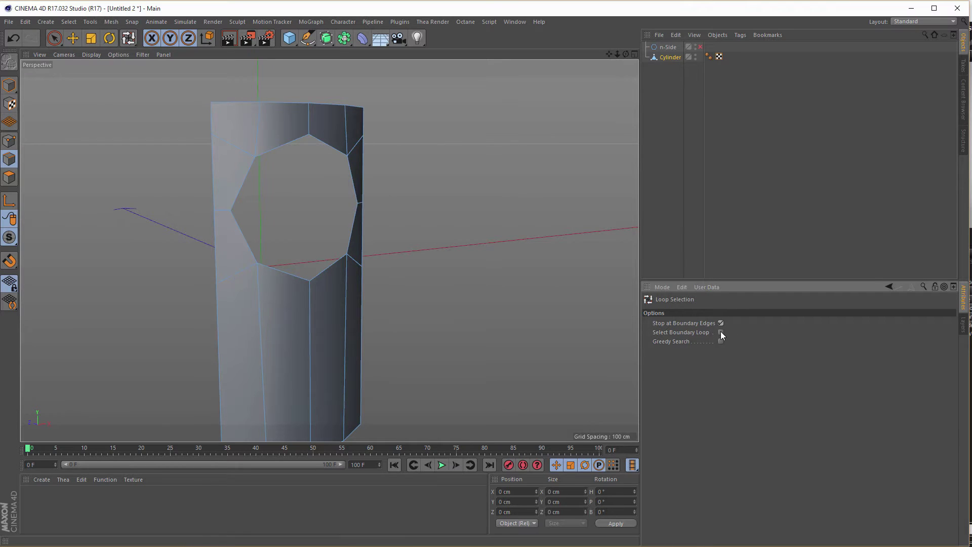
left_click(321, 138)
left_click_drag(321, 225, 466, 200, "alt")
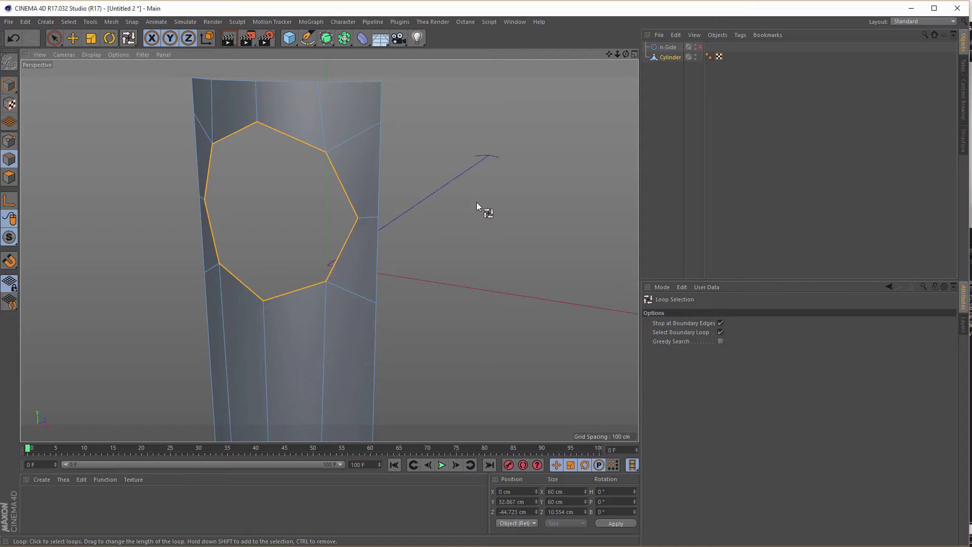
Step: Extrude the opening's border edges inward with an offset of about 2.4 cm
key("d")
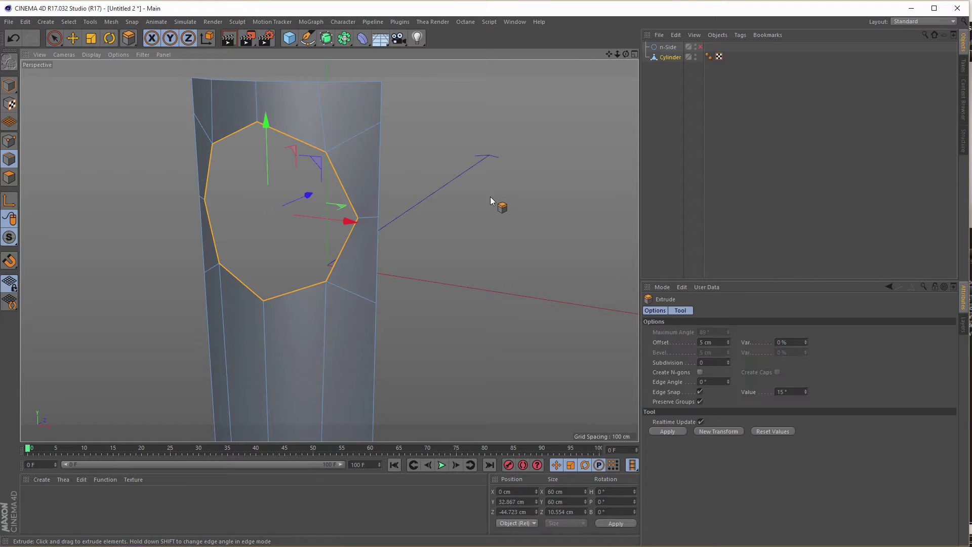
left_click_drag(490, 196, 505, 196)
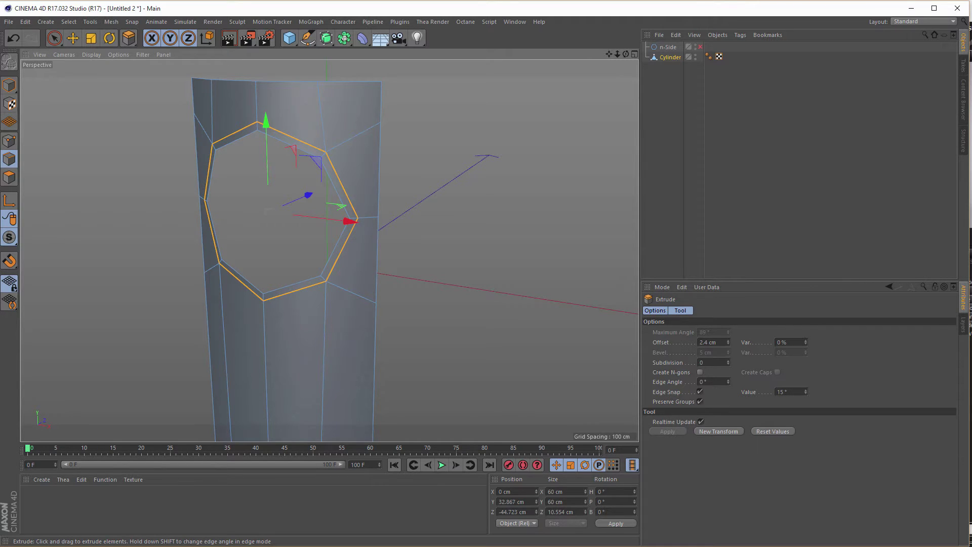
left_click_drag(502, 196, 502, 196)
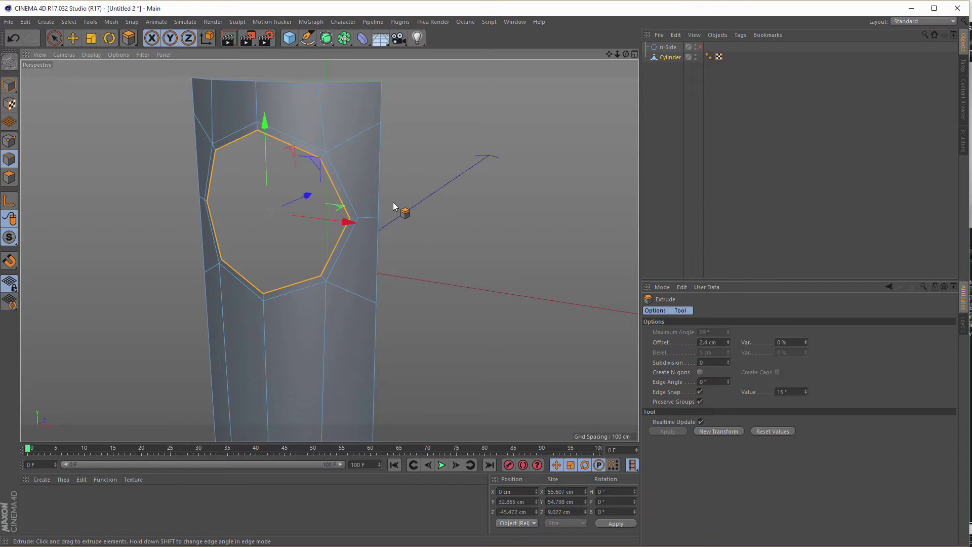
Step: Extrude the inner edge loop outward along Z about 33 cm to form the outlet pipe
left_click_drag(393, 202, 407, 200, "alt")
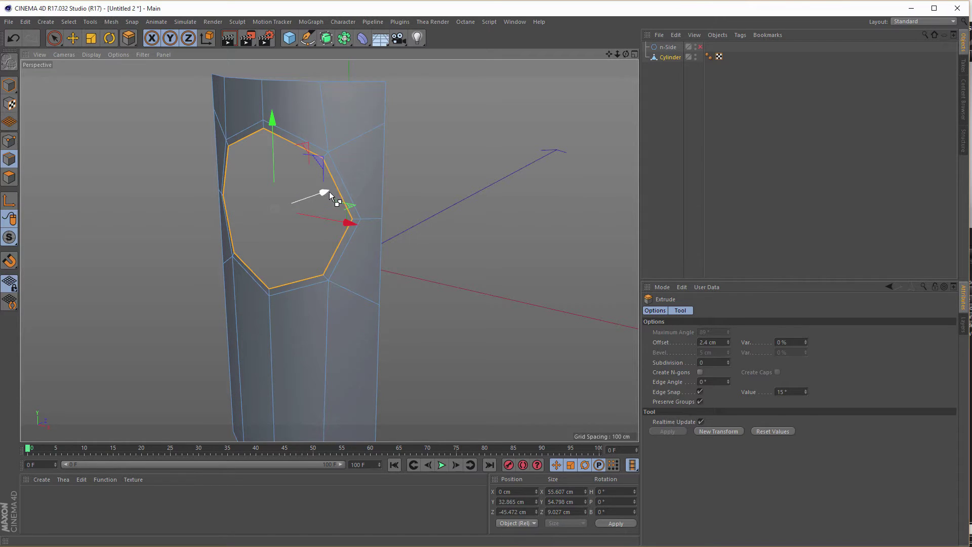
left_click_drag(325, 190, 266, 218)
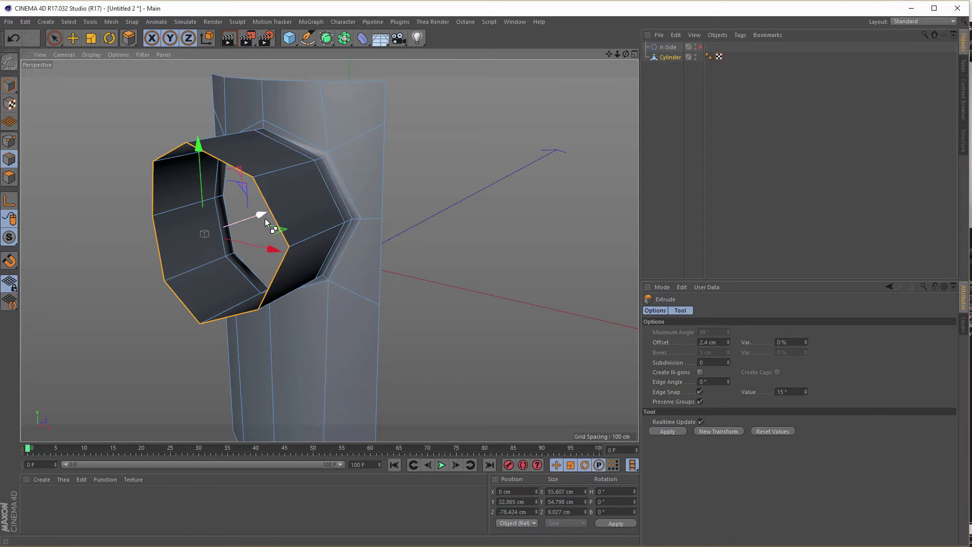
left_click_drag(344, 260, 418, 285, "alt")
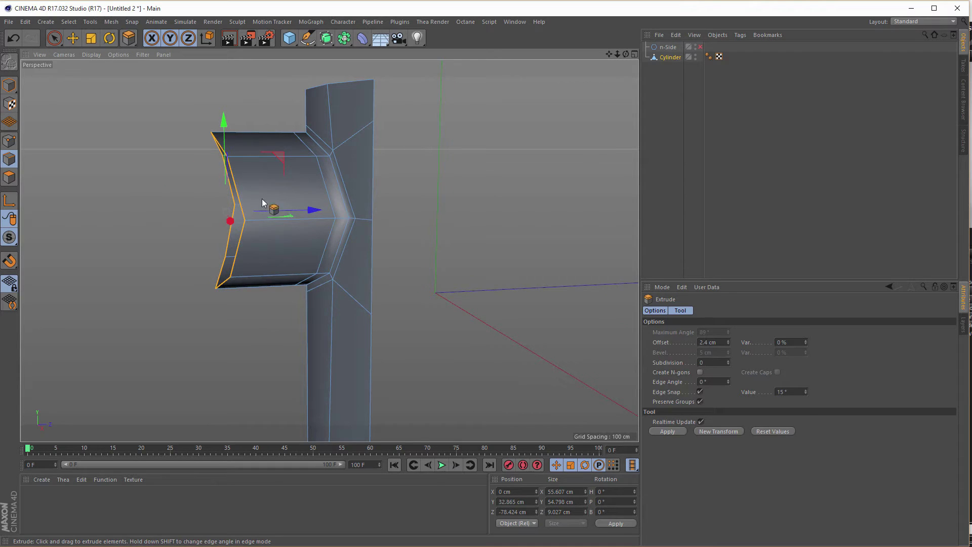
left_click_drag(272, 270, 330, 225, "alt")
Step: Flatten the pipe's outer edge loop in the right view by scaling it along Z to 0 cm
middle_click(330, 225)
middle_click(281, 287)
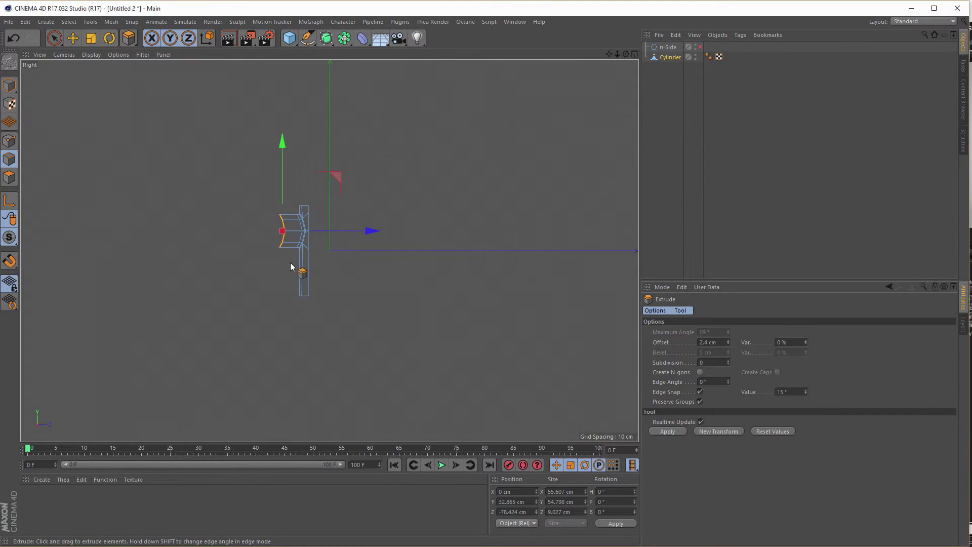
right_click_drag(285, 221, 366, 209, "alt")
middle_click_drag(307, 252, 320, 190, "alt")
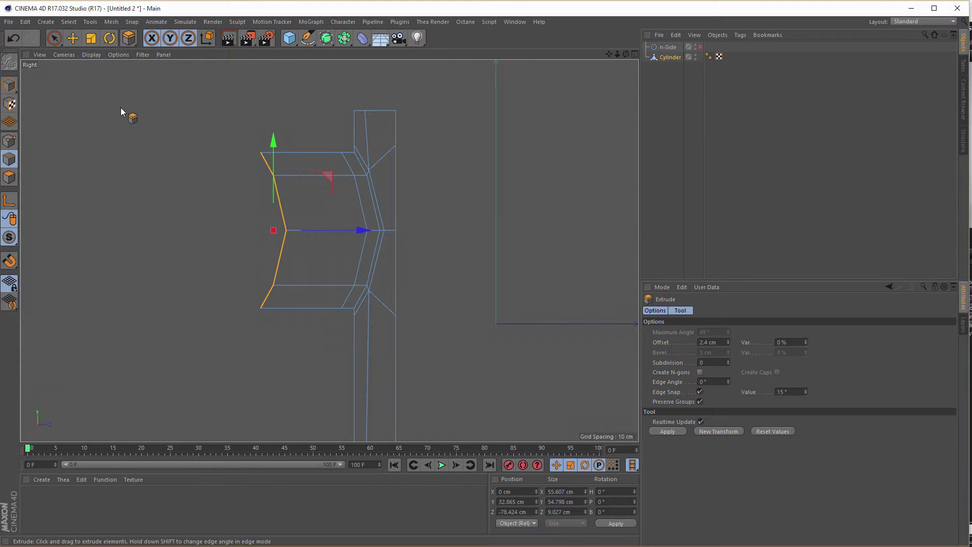
key("t")
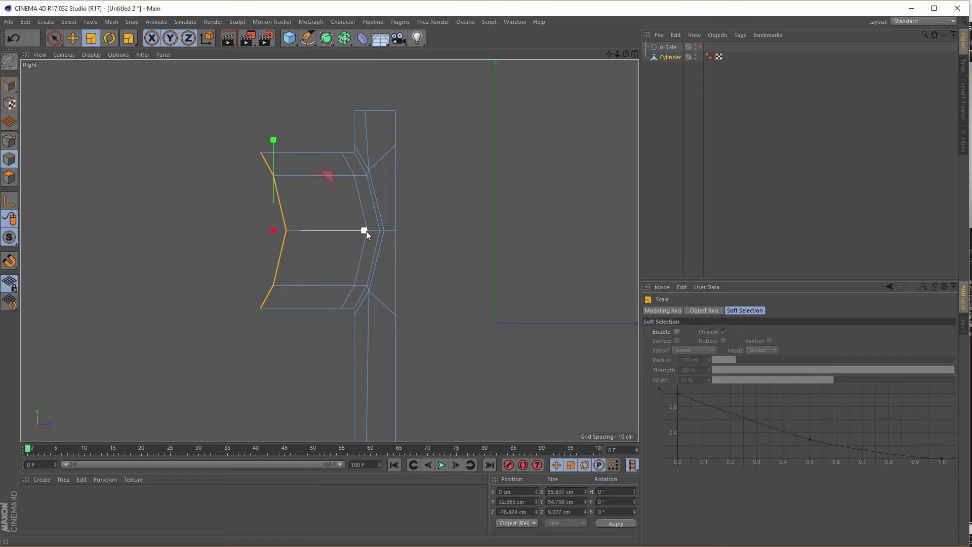
left_click_drag(367, 230, 274, 233)
middle_click(326, 298)
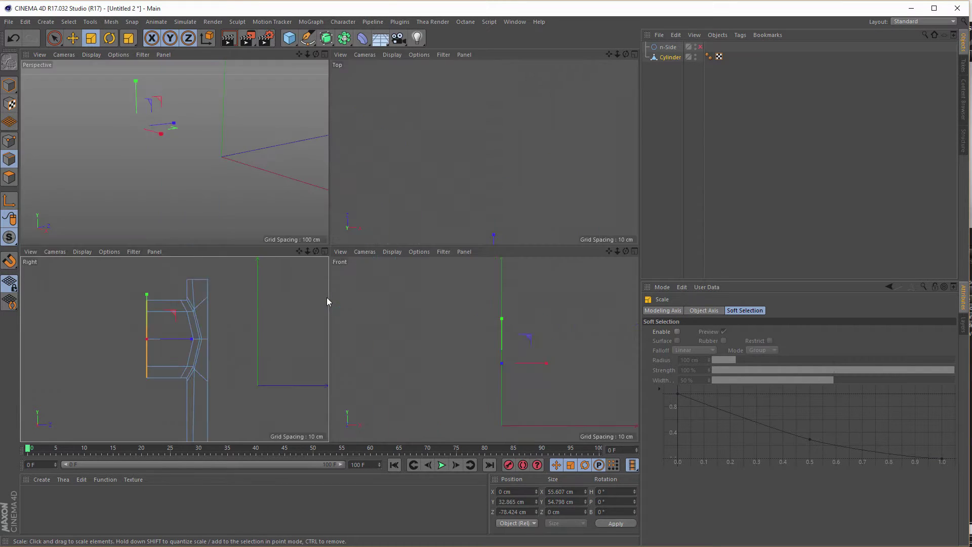
Step: Extrude the pipe's front edge loop inward by scaling, making a rim with an inner width of about 46 cm
middle_click(221, 189)
mouse_move(292, 173)
left_mouse_down("alt")
mouse_move(362, 175)
mouse_move(136, 180)
mouse_move(267, 190)
mouse_move(278, 177)
mouse_move(297, 190)
left_mouse_up("alt")
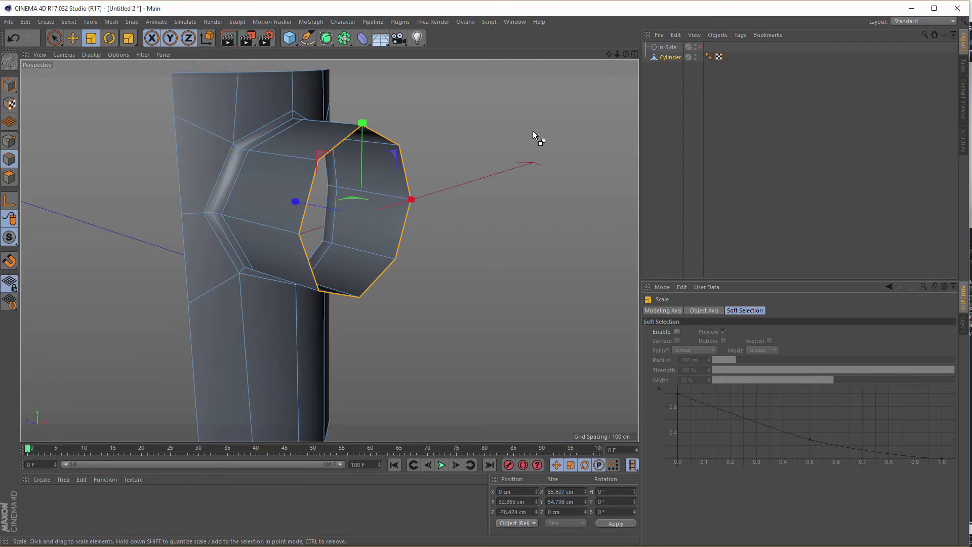
left_click_drag(563, 147, 509, 183)
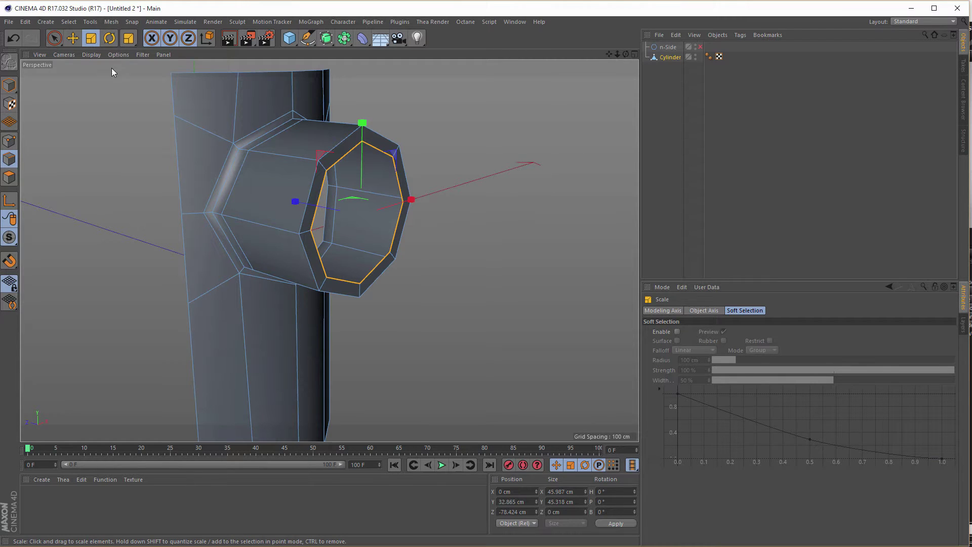
Step: Extrude the rim's inner edge loop about 27 cm back along Z into the pipe to form its inner wall
left_click(73, 37)
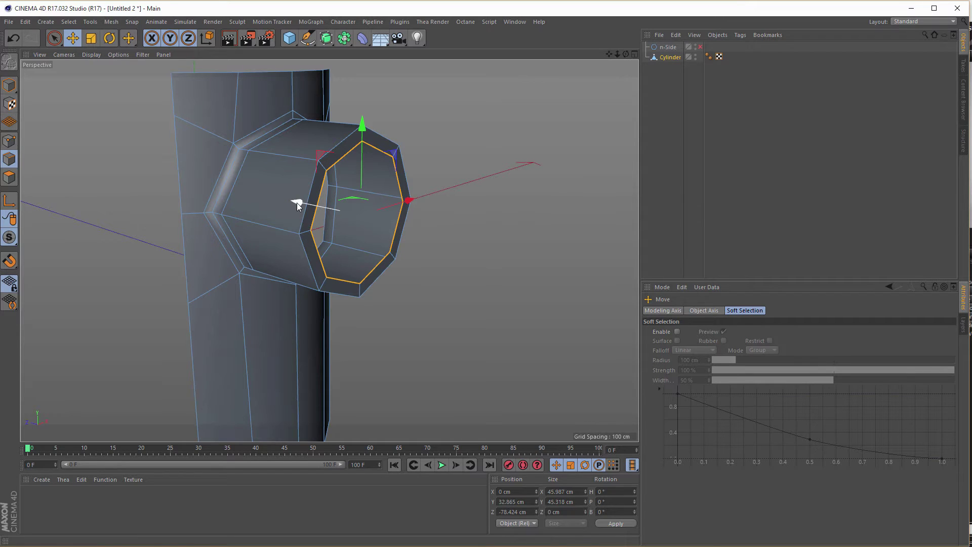
left_click_drag(297, 202, 314, 159)
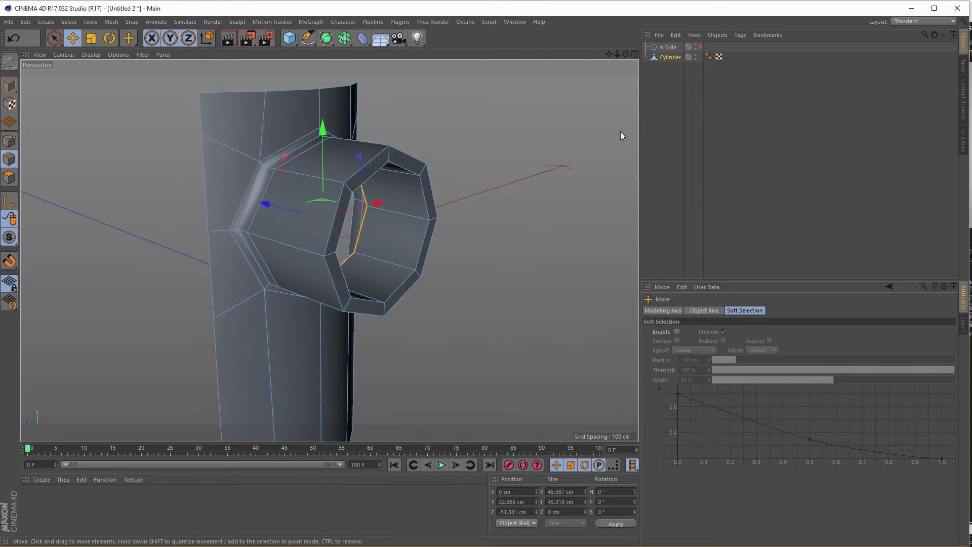
left_click_drag(387, 160, 409, 162, "alt")
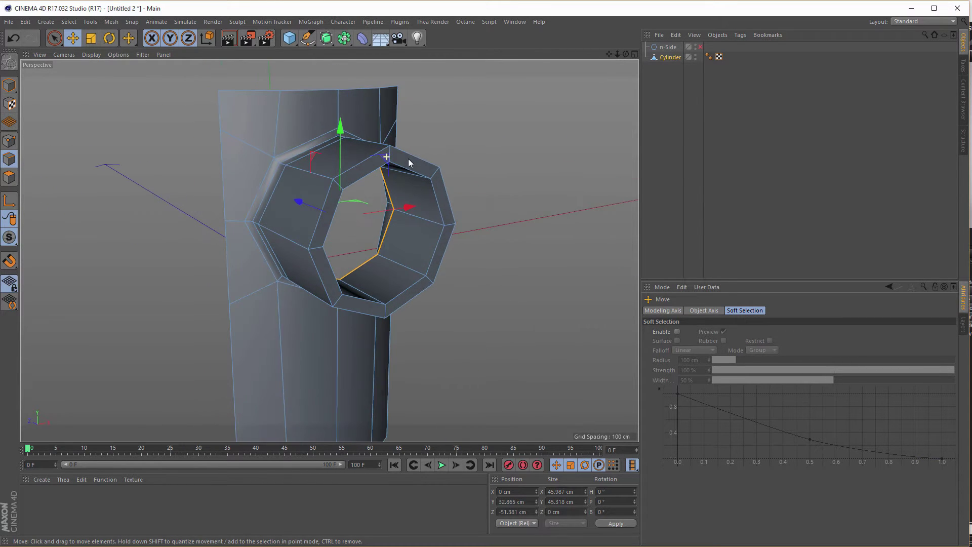
Step: Place the Cylinder under a new Subdivision Surface to check the smoothed outlet, and turn the smoothing off
left_click(669, 57)
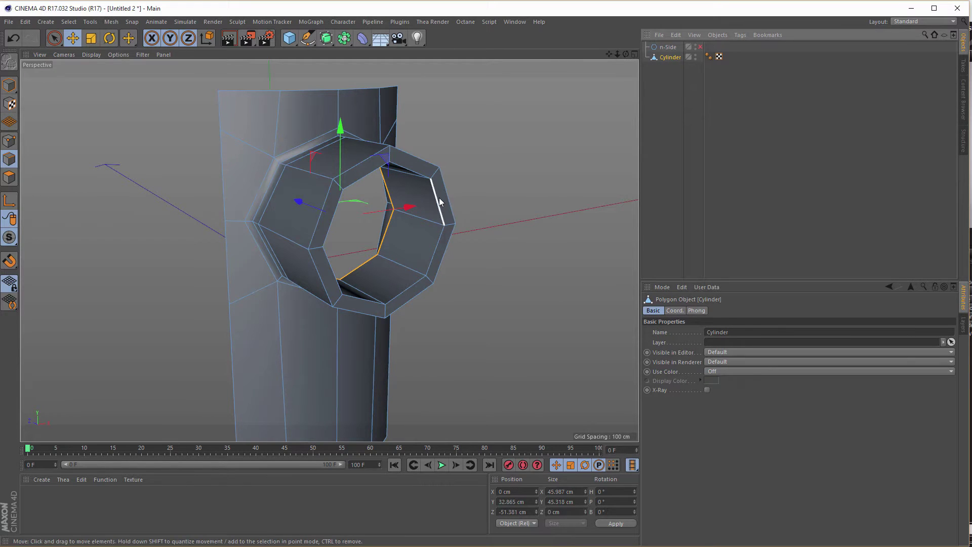
left_click(327, 39, "alt")
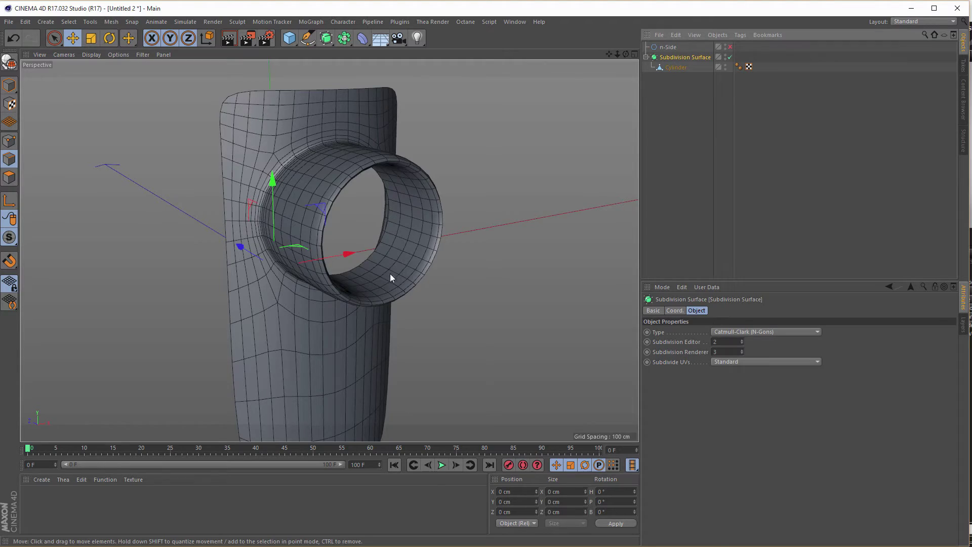
left_click_drag(389, 273, 362, 160, "alt")
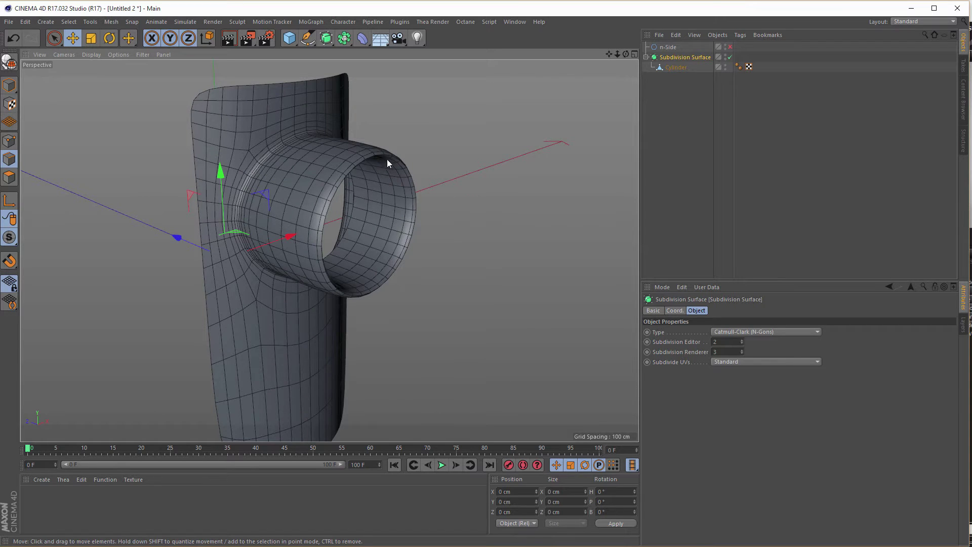
scroll(318, 226, "up", 6)
left_click_drag(346, 214, 281, 205, "alt")
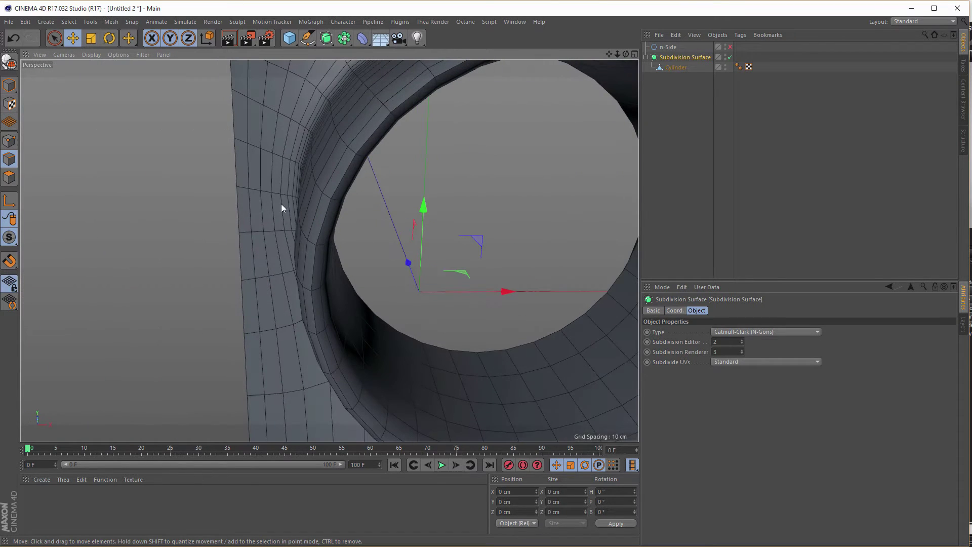
scroll(304, 223, "down", 6)
left_click_drag(226, 249, 299, 183, "alt")
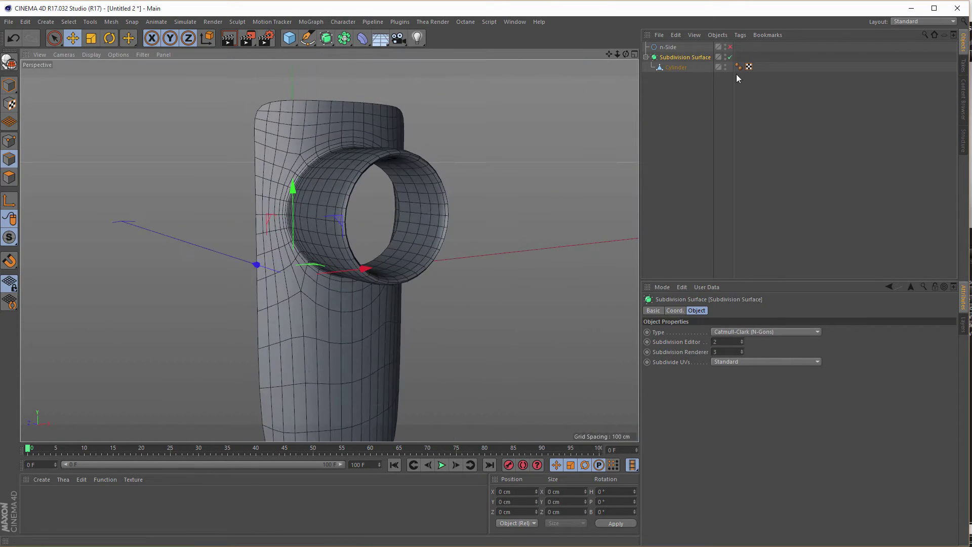
left_click(730, 57)
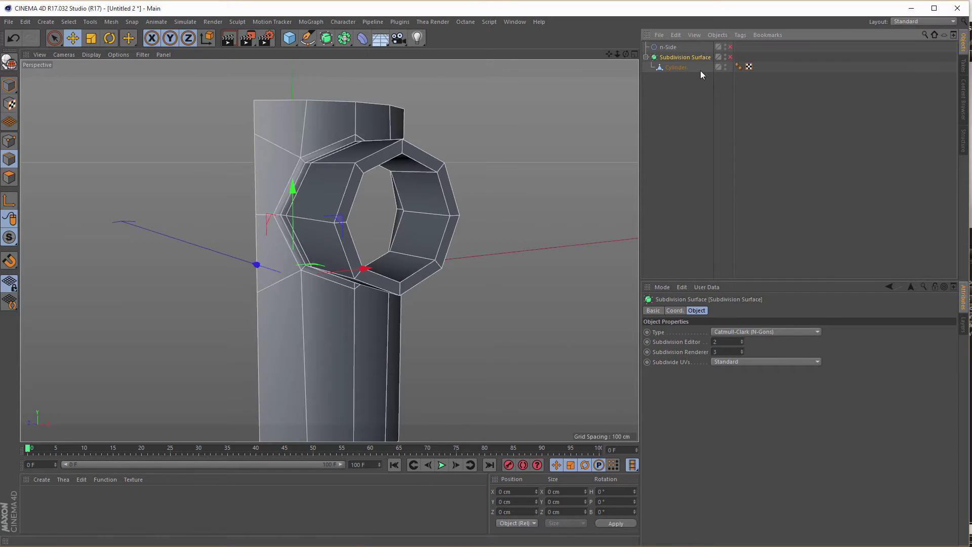
Step: Cut an edge loop around the pipe's inner wall close to the rim using the Knife in Loop mode, unrestricted to the selection
left_click(676, 67)
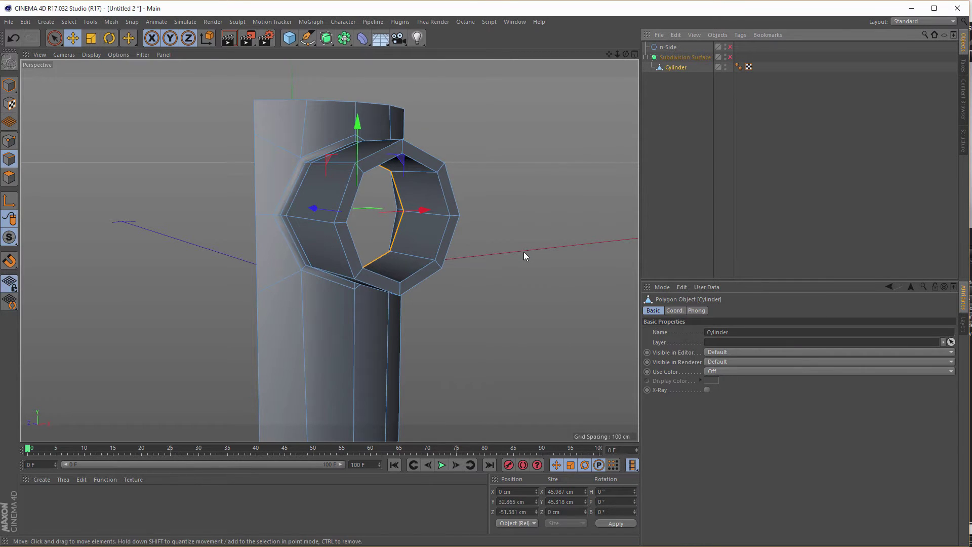
key("k")
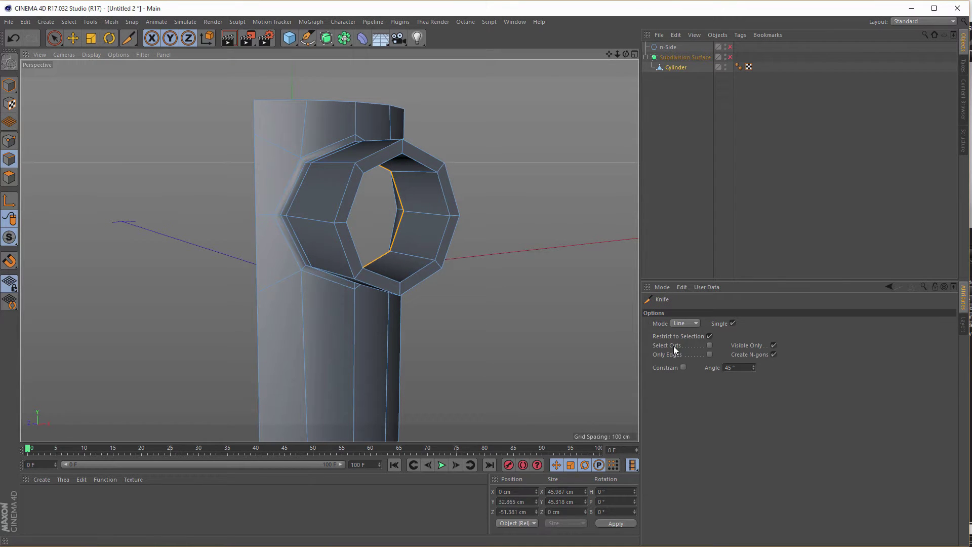
left_click(710, 335)
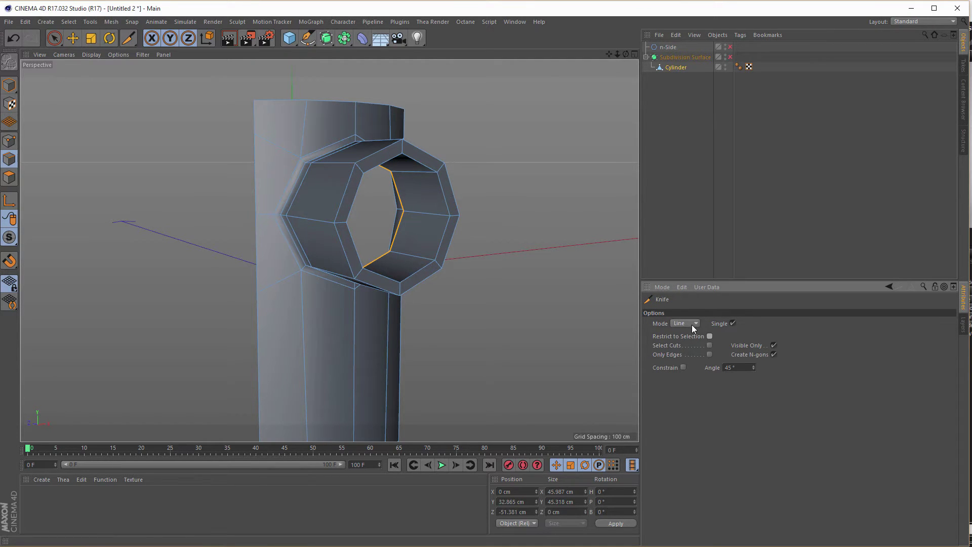
left_click(689, 324)
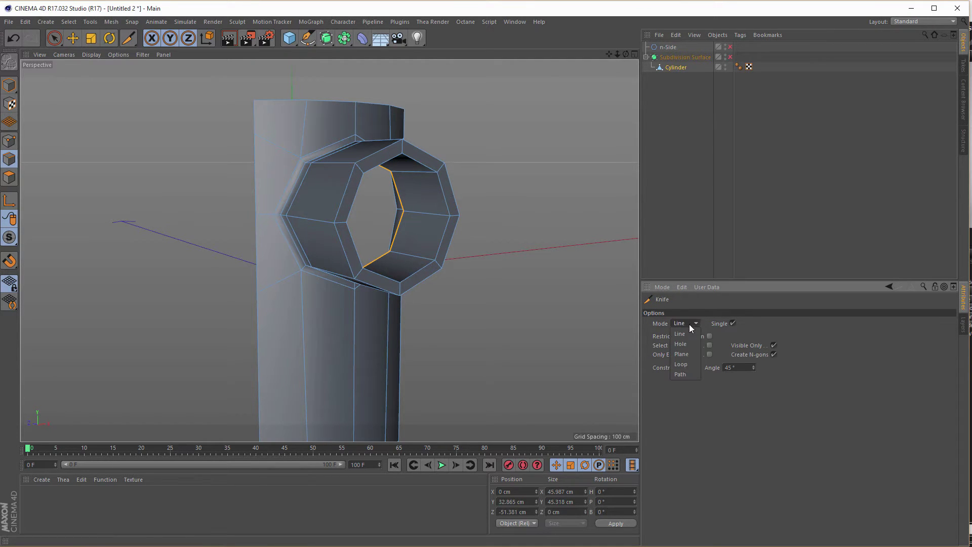
left_click(684, 363)
left_click_drag(506, 274, 408, 208, "alt")
scroll(423, 195, "up", 3)
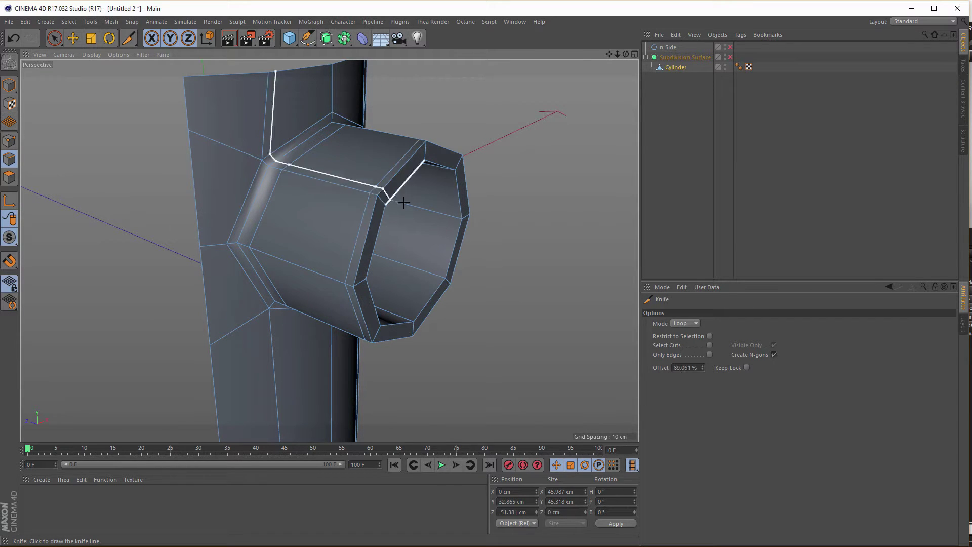
left_click(456, 216)
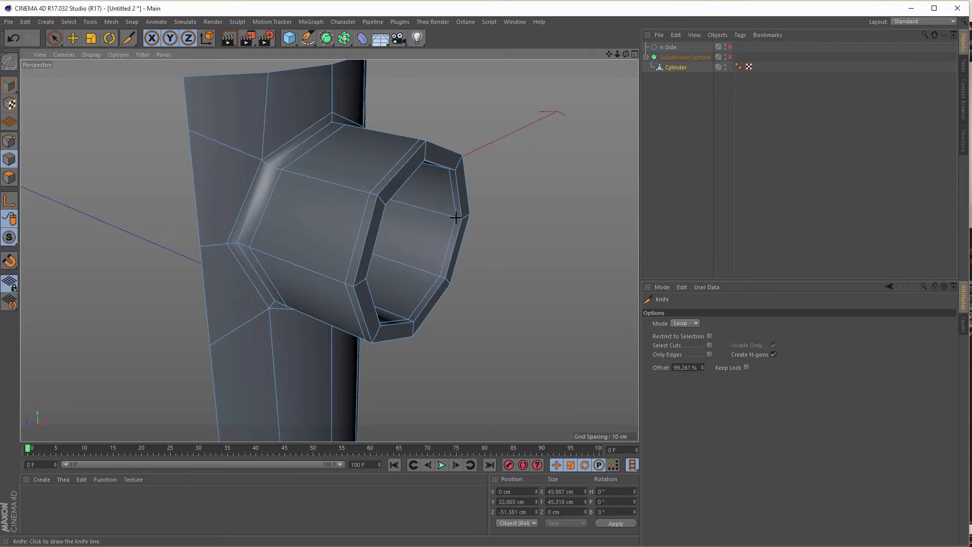
Step: Turn on the Subdivision Surface to check the smoothed rim from the front, and turn the smoothing off
left_click(729, 56)
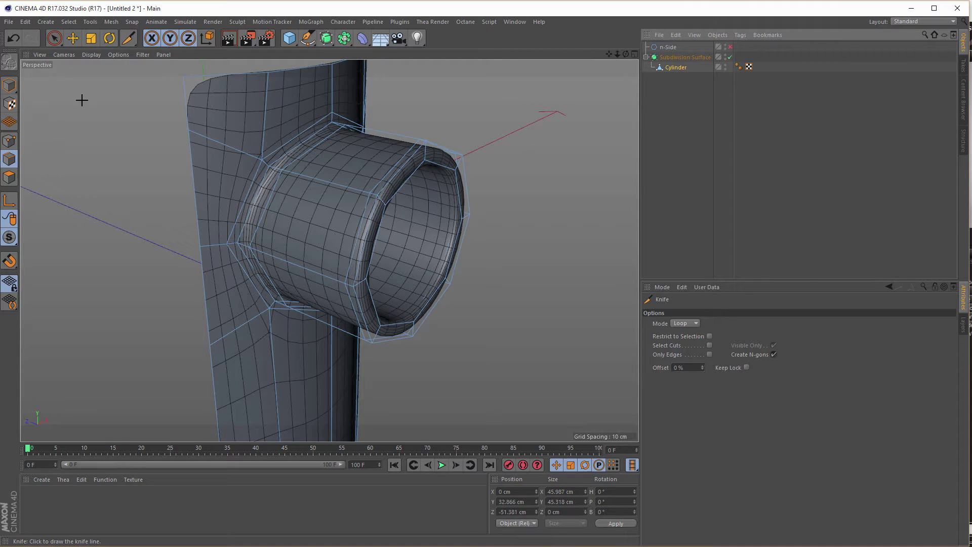
left_click(9, 85)
left_click_drag(314, 162, 324, 202, "alt")
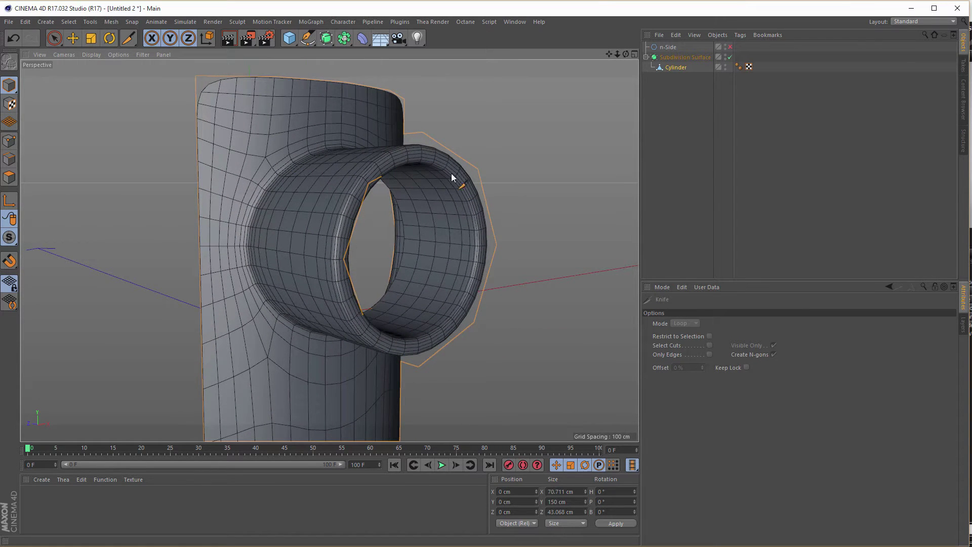
key("q")
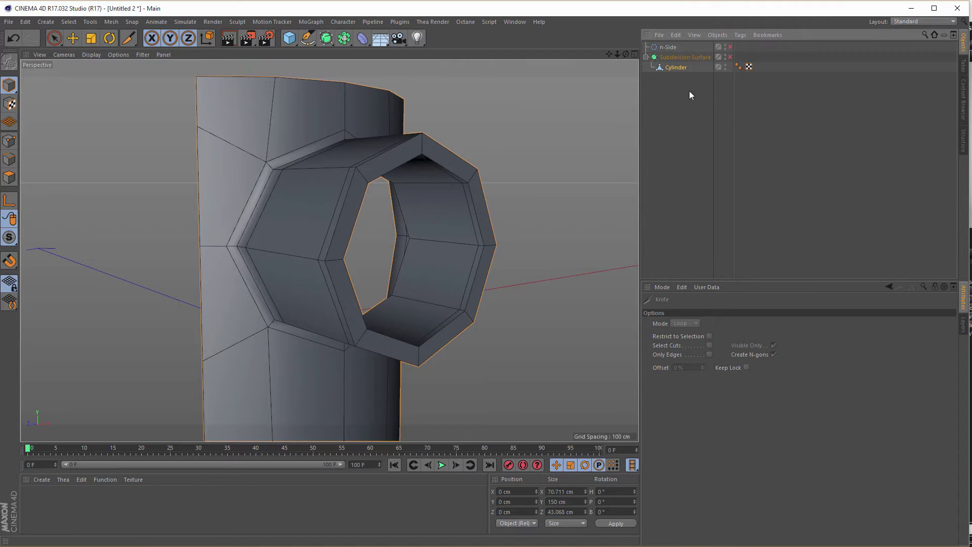
Step: Cut supporting edge loops around the pipe's front rim face with the Knife in Loop mode
left_click(675, 69)
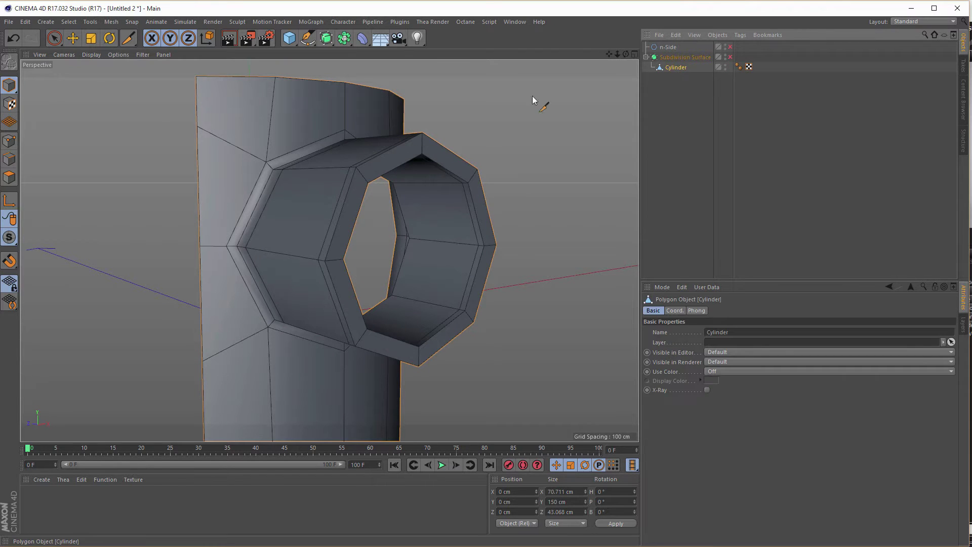
left_click(9, 158)
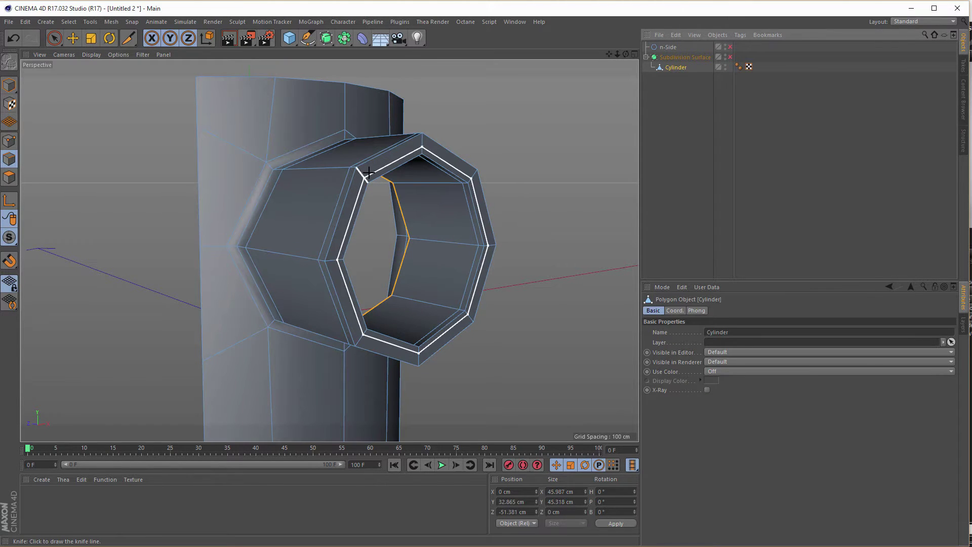
scroll(399, 147, "up", 5)
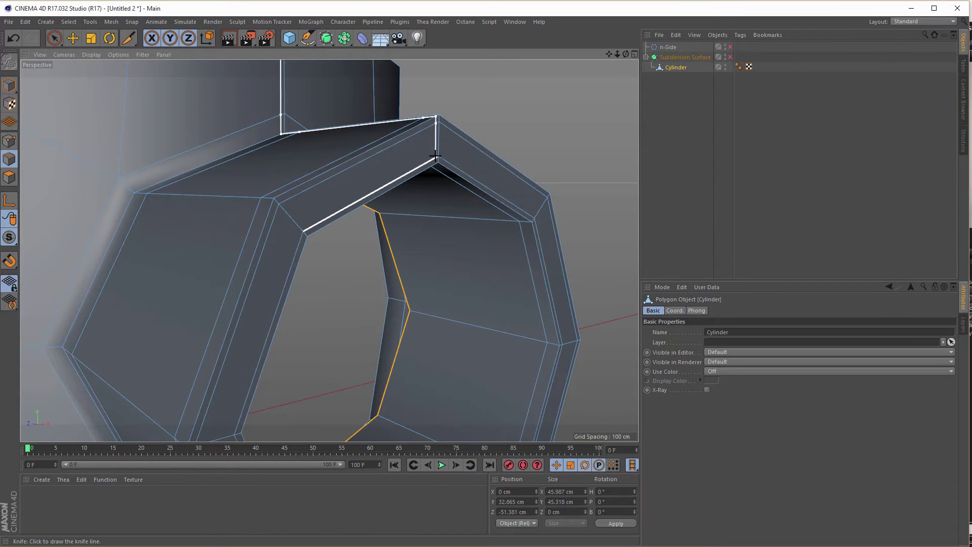
scroll(425, 164, "down", 5)
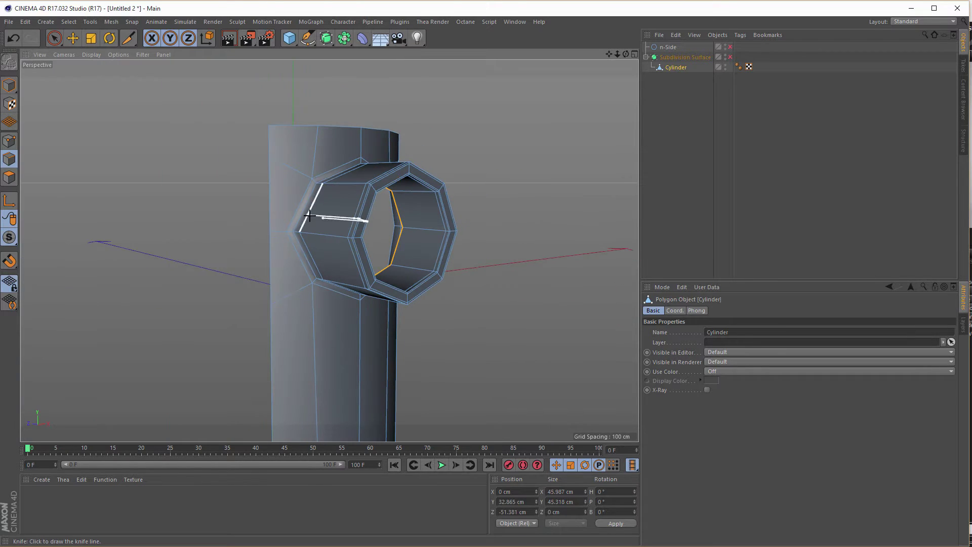
Step: Turn on the Subdivision Surface to inspect the sharpened rim from both sides, and turn the smoothing off
left_click(9, 85)
left_click(730, 57)
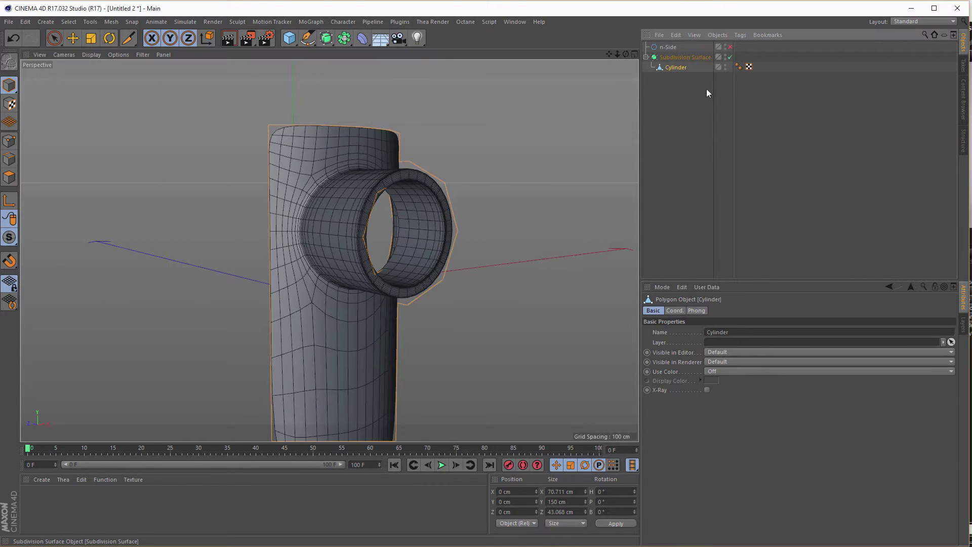
scroll(386, 184, "up", 5)
left_click_drag(460, 165, 417, 164, "alt")
scroll(416, 163, "down", 5)
left_click_drag(367, 208, 329, 211, "alt")
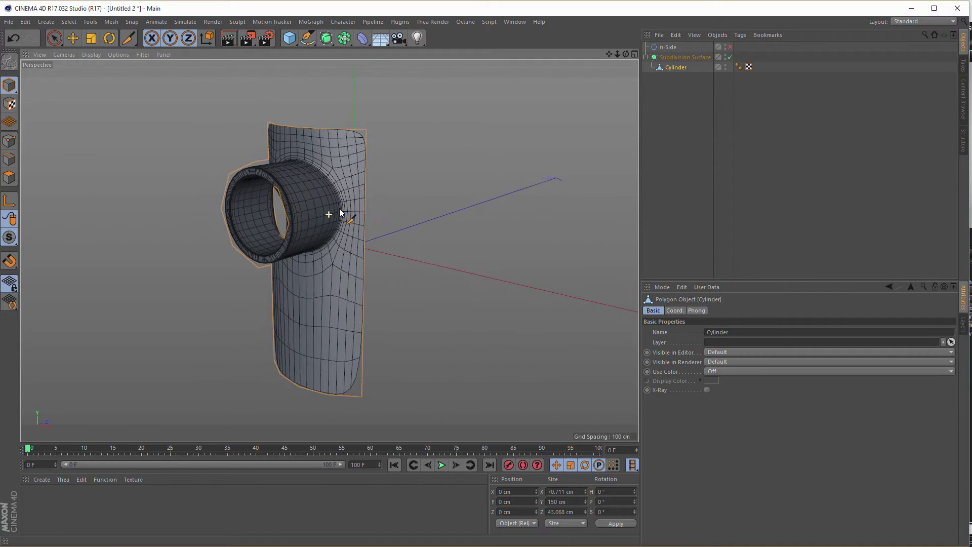
left_click(729, 57)
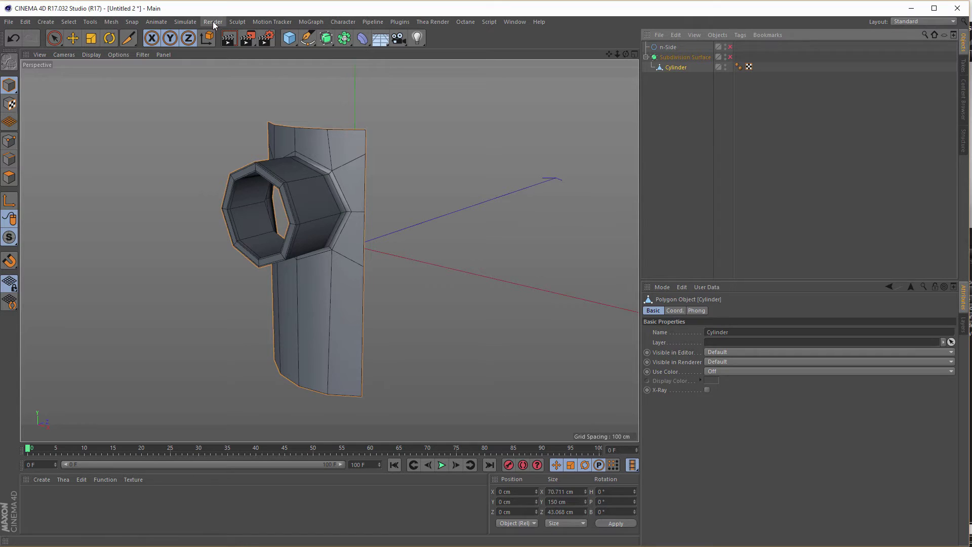
Step: Add a MoGraph Cloner inside the Subdivision Surface and place the Cylinder under it
left_click(269, 22)
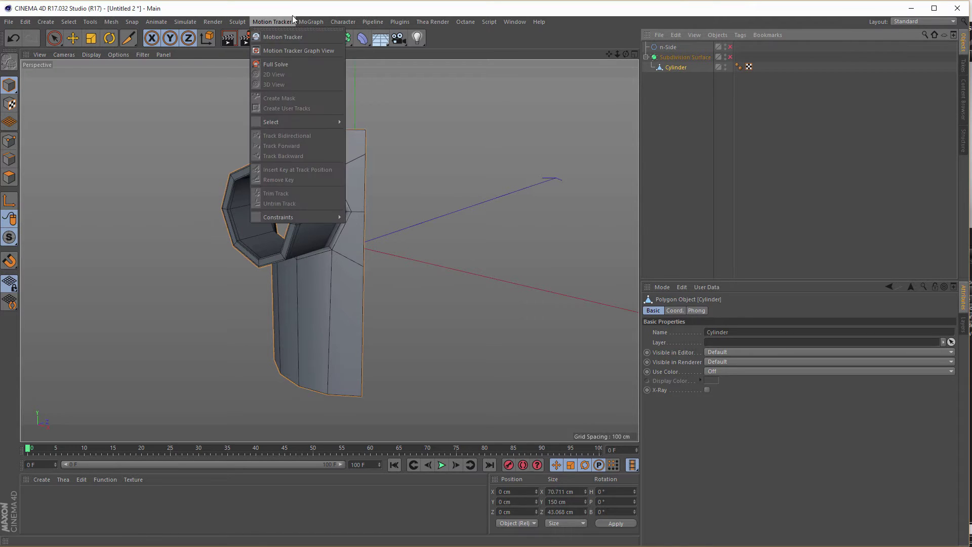
mouse_move(312, 22)
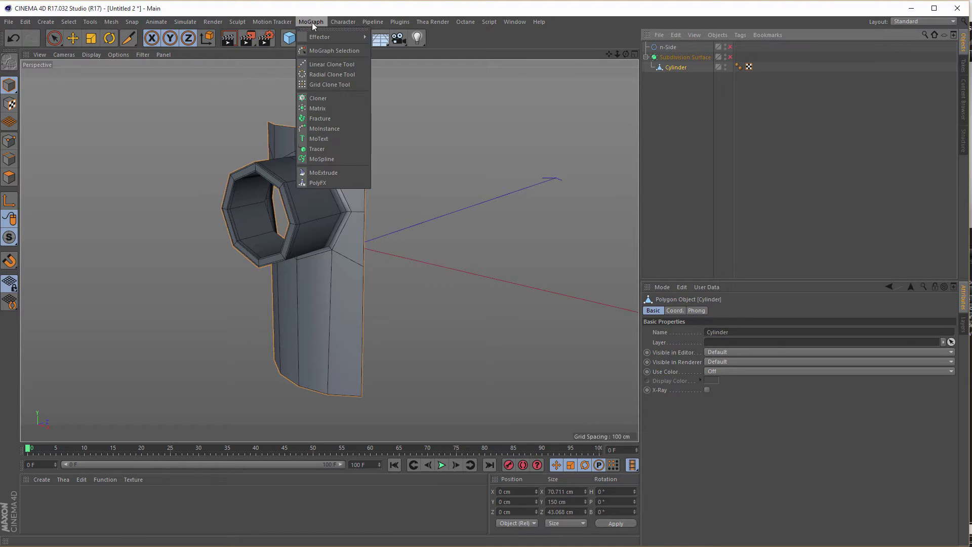
left_click(323, 98)
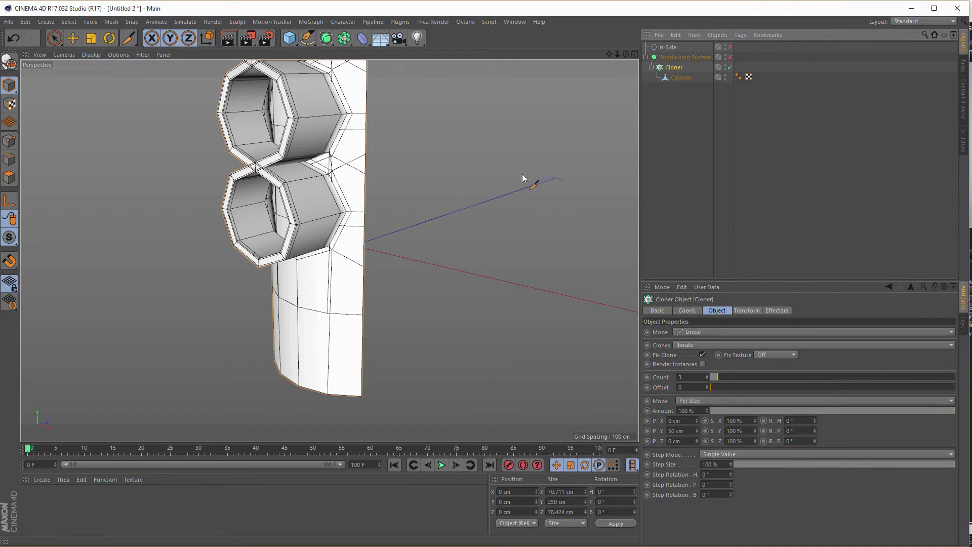
right_click_drag(263, 186, 228, 216, "alt")
middle_click_drag(288, 178, 304, 249, "alt")
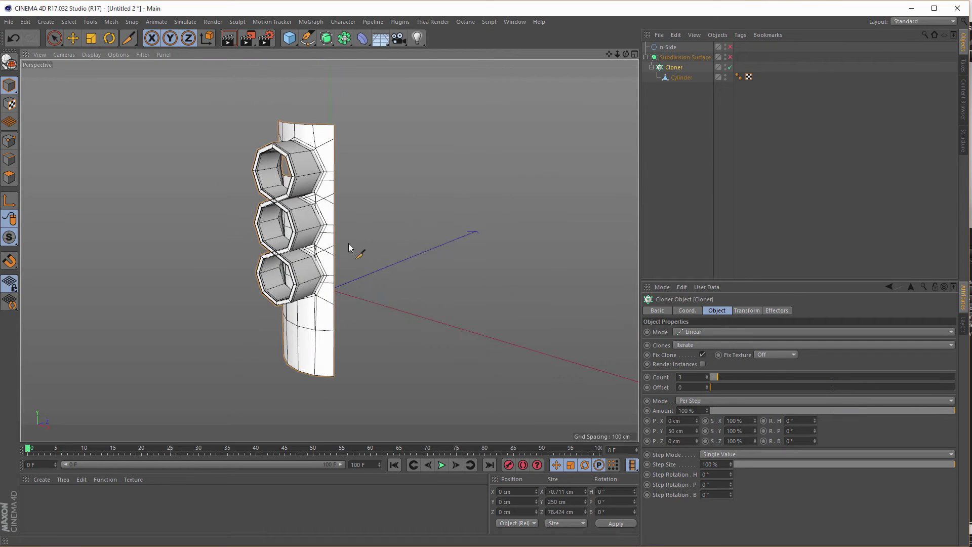
Step: Set the Cloner to Radial mode in the XZ plane with a radius of 0 cm and a count of 4
left_click(697, 332)
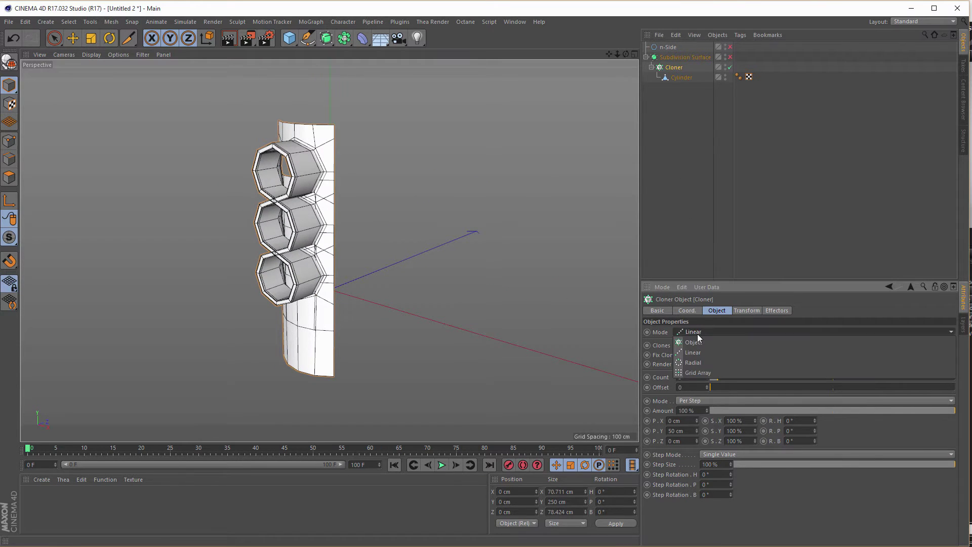
left_click(697, 363)
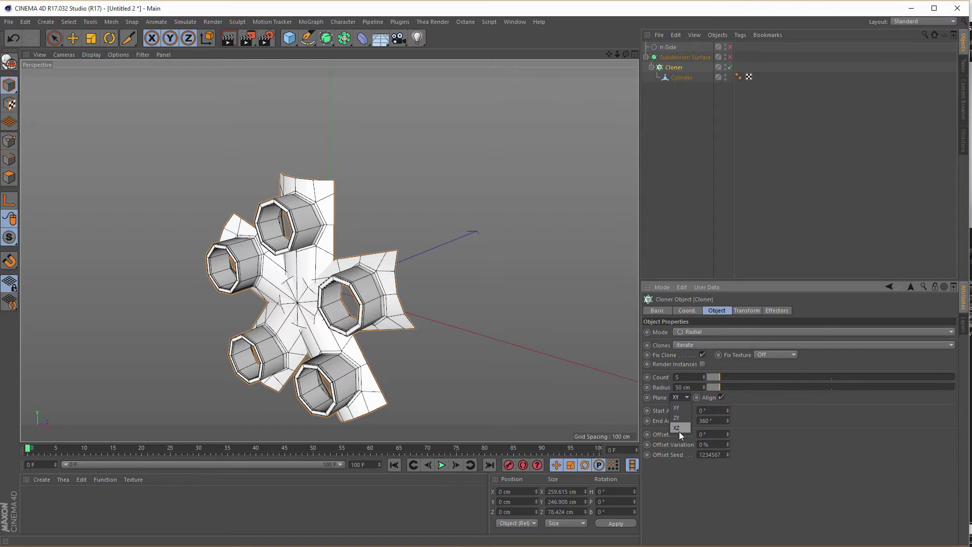
left_click(678, 428)
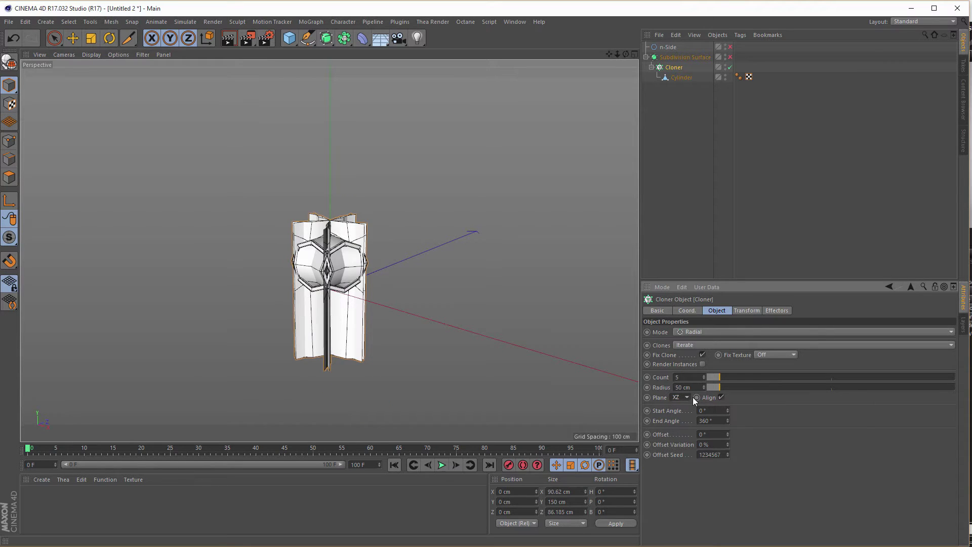
left_click_drag(721, 387, 672, 379)
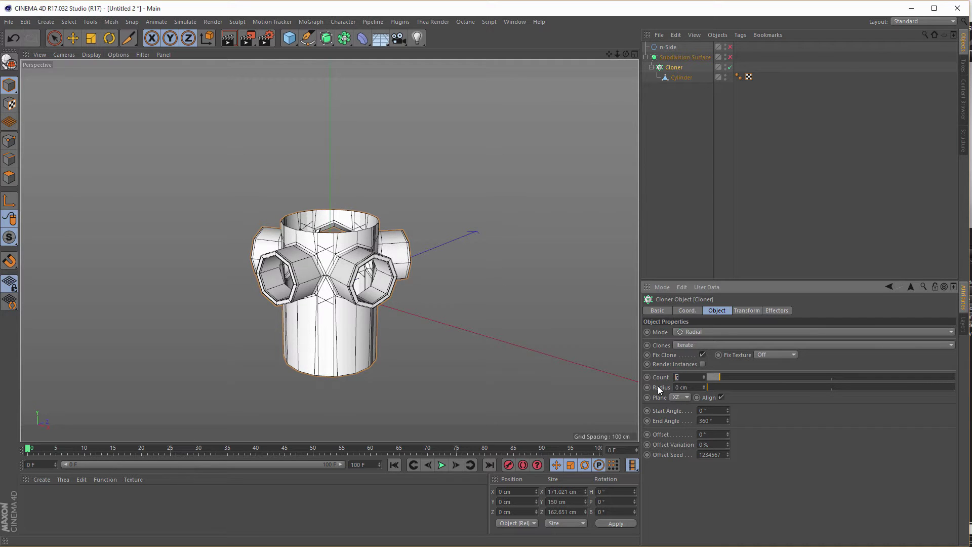
key("Return")
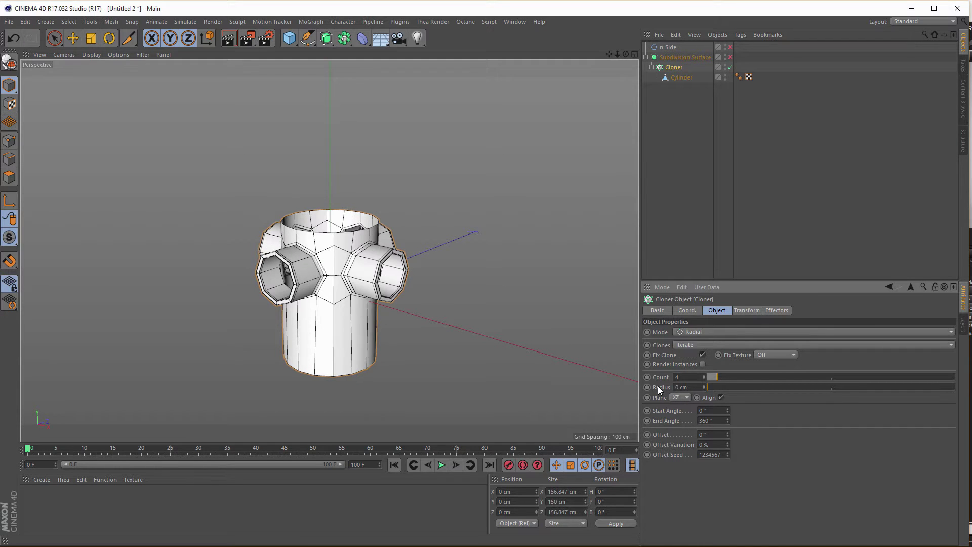
Step: Inspect the closed body with its cloned outlets, and turn on the Subdivision Surface to examine the seams between the clones
scroll(463, 213, "up", 10)
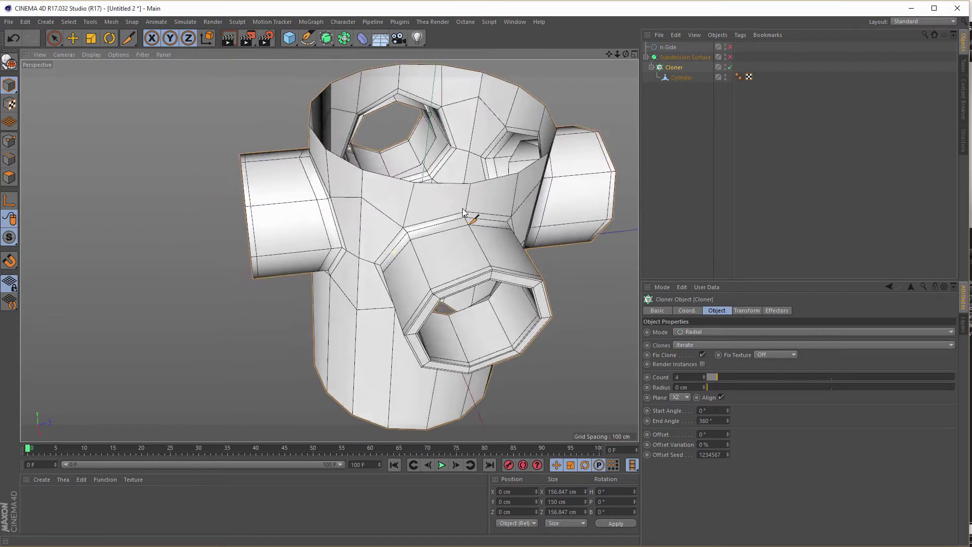
left_click_drag(463, 213, 414, 225, "alt")
right_click_drag(414, 225, 372, 246, "alt")
middle_click_drag(372, 246, 278, 203, "alt")
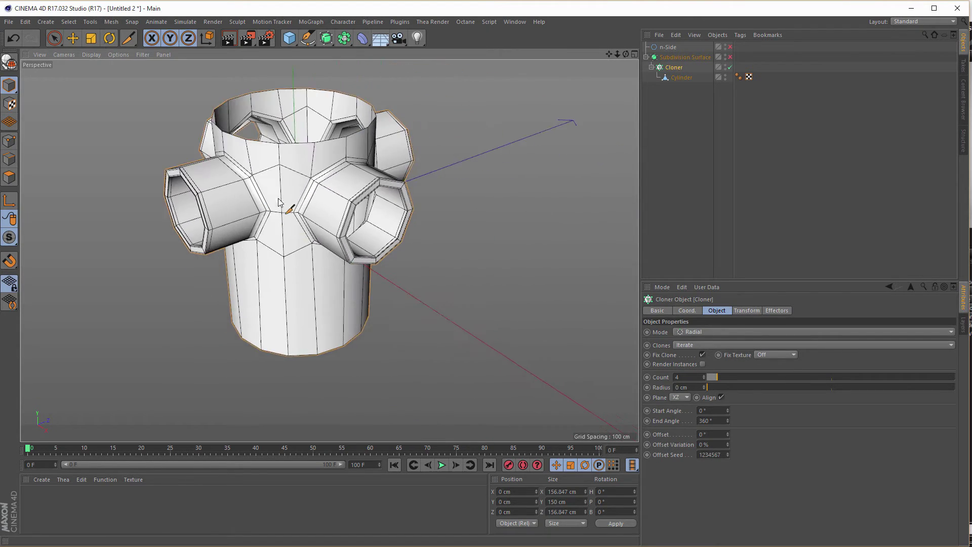
left_click_drag(279, 199, 314, 203, "alt")
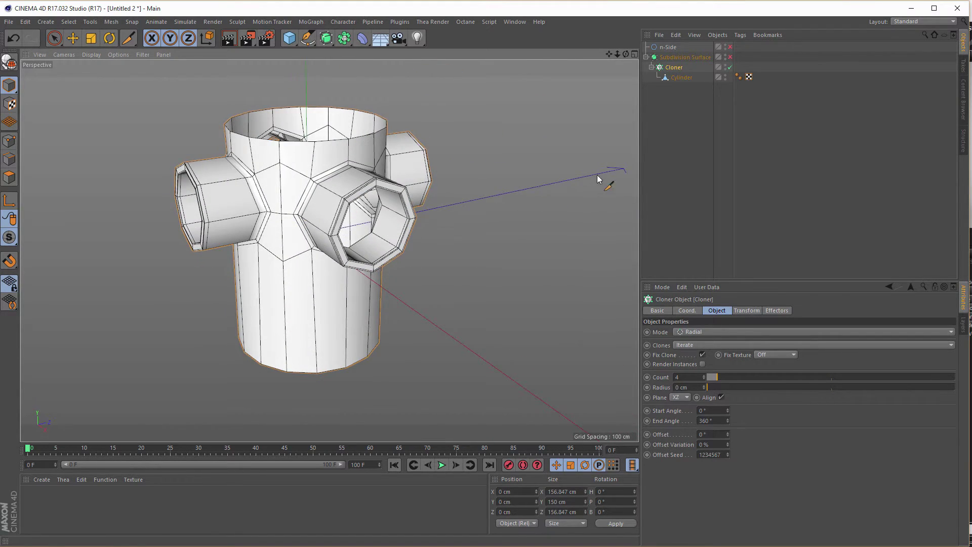
left_click(729, 58)
scroll(319, 162, "up", 8)
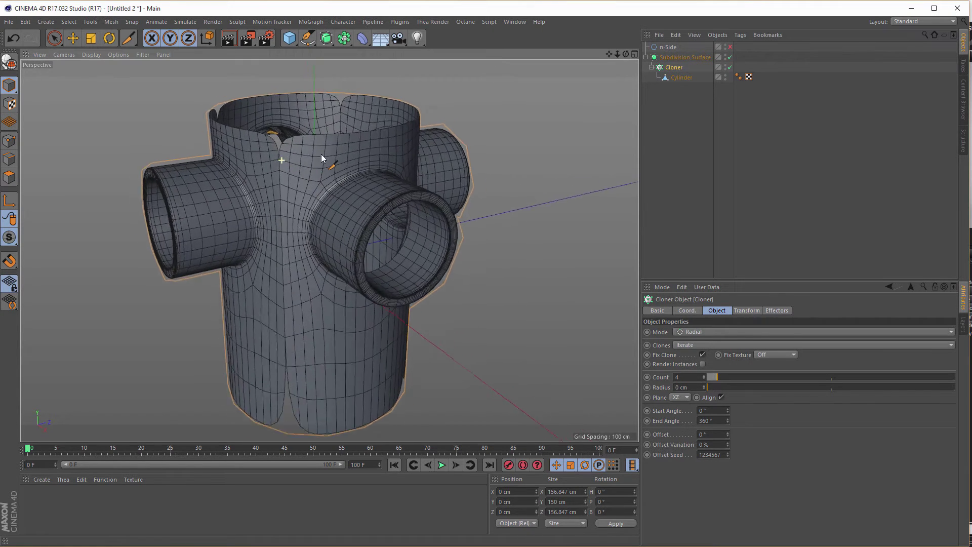
scroll(318, 165, "down", 3)
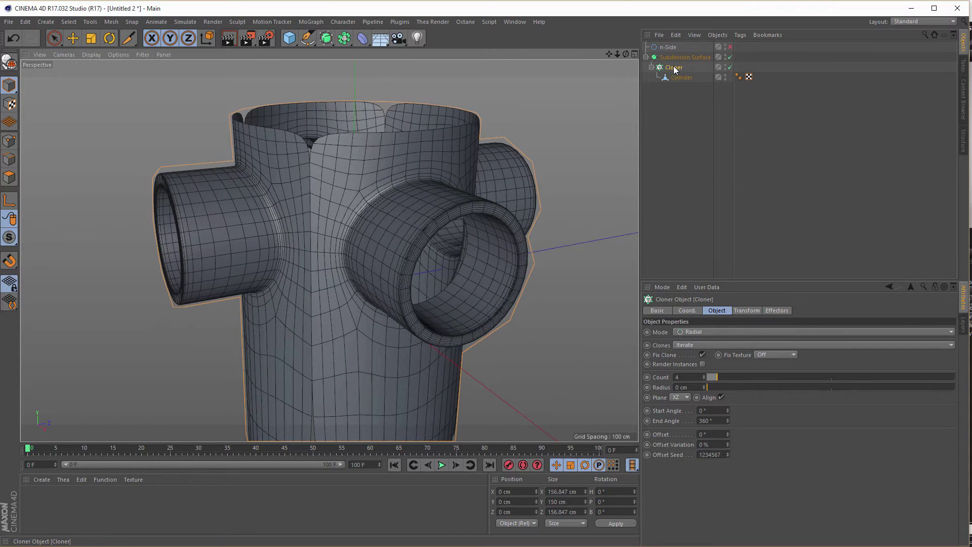
Step: Add a Connect object with Weld under the Subdivision Surface and place the Cloner in it to join the clones' seams
left_click(344, 38)
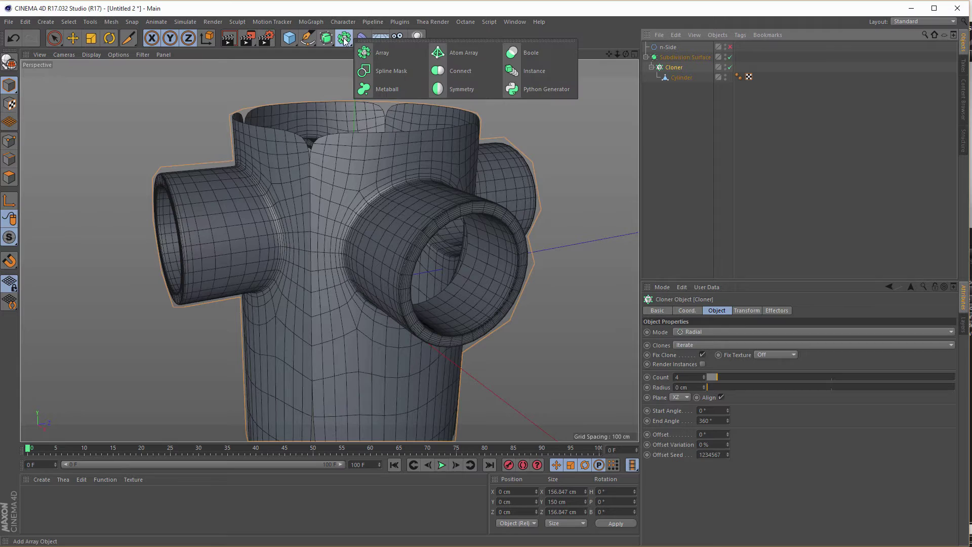
left_click(463, 73)
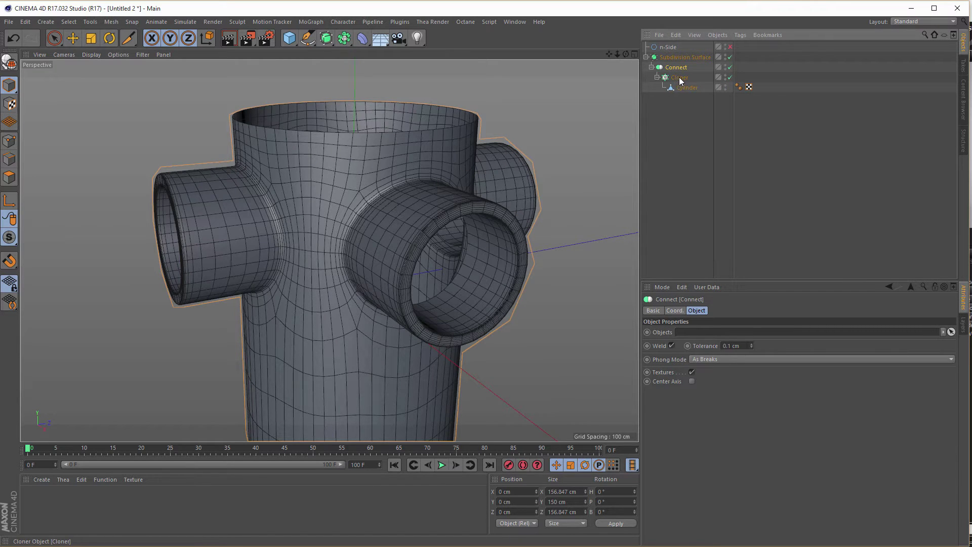
scroll(424, 213, "down", 5)
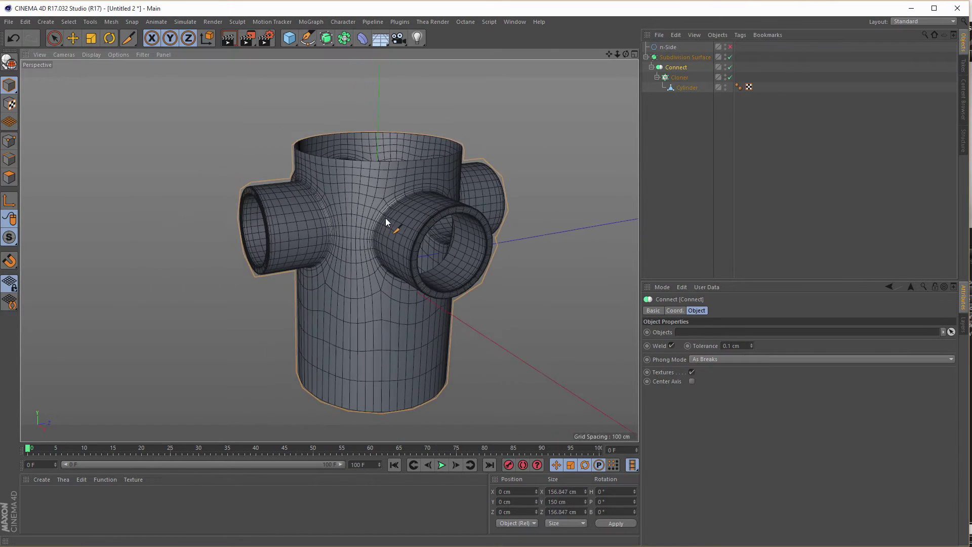
middle_click_drag(386, 219, 340, 195, "alt")
left_click_drag(346, 186, 314, 192, "alt")
right_click_drag(313, 191, 338, 185, "alt")
left_click_drag(340, 179, 350, 176, "alt")
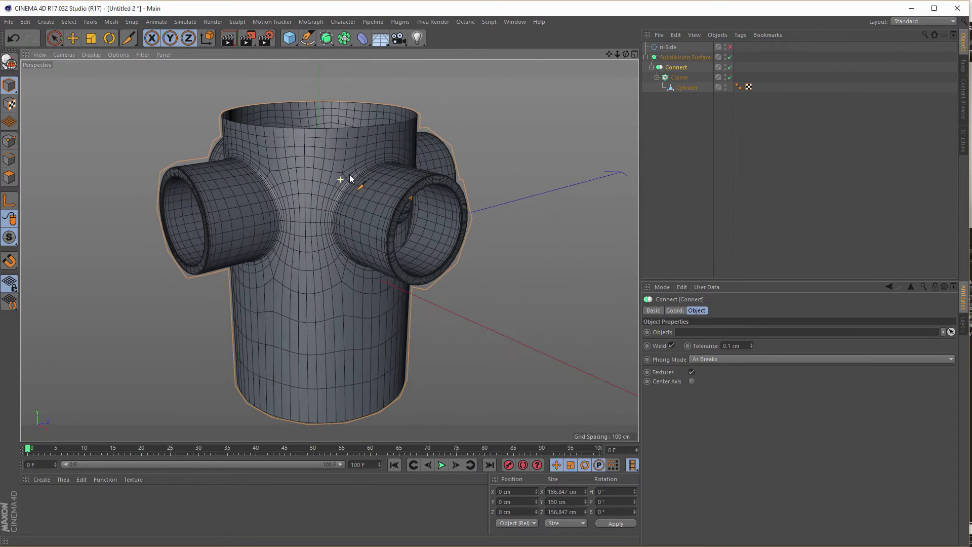
middle_click_drag(366, 166, 378, 156, "alt")
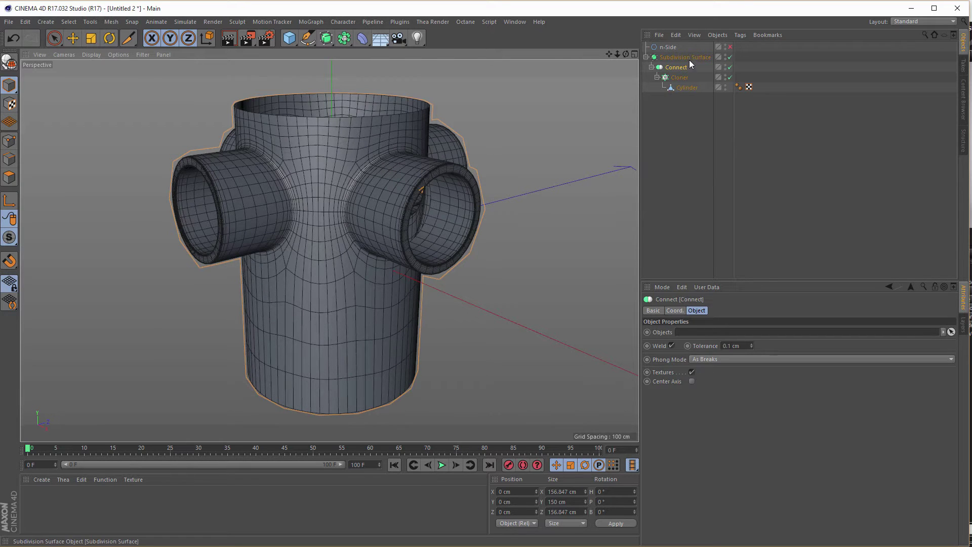
Step: Turn off the Subdivision Surface and create a Null object named Backup
left_click(730, 56)
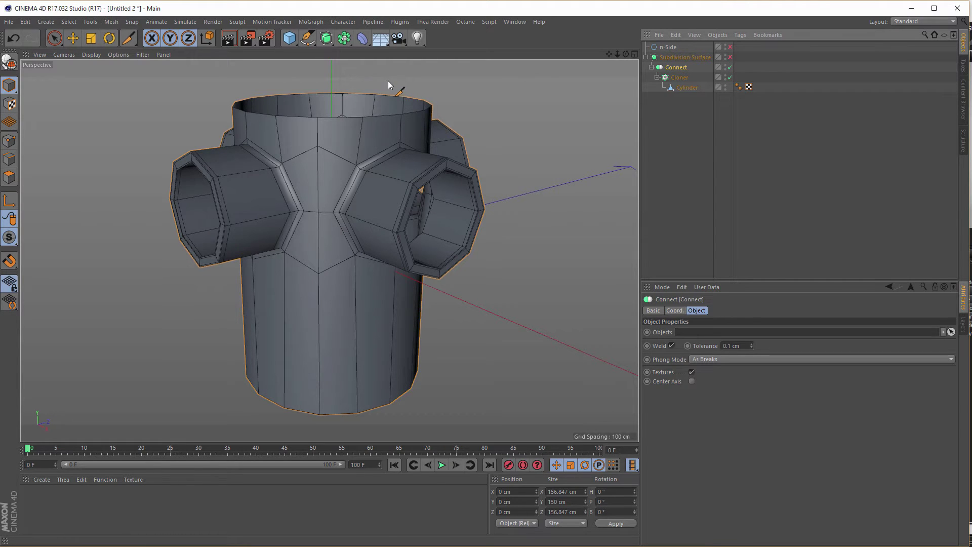
left_click(694, 155)
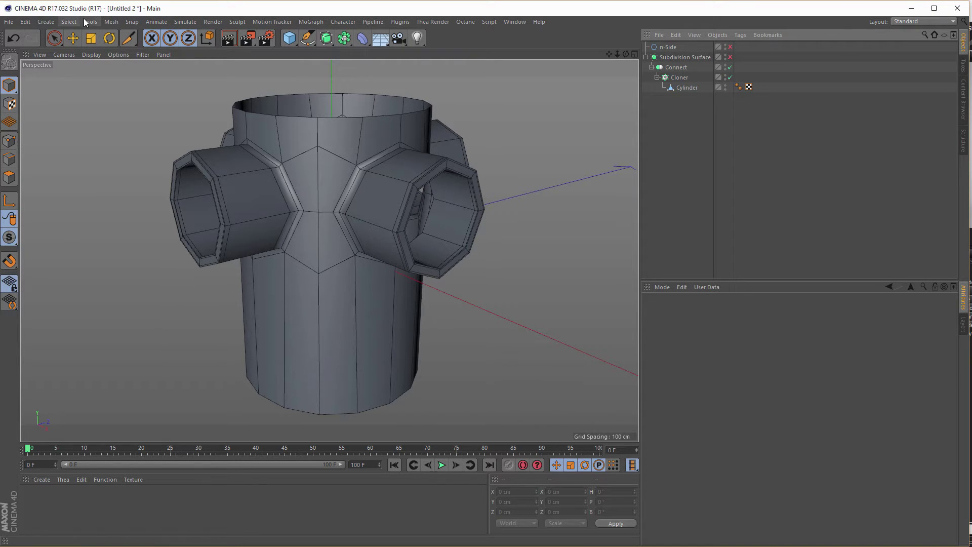
left_click(46, 21)
mouse_move(48, 37)
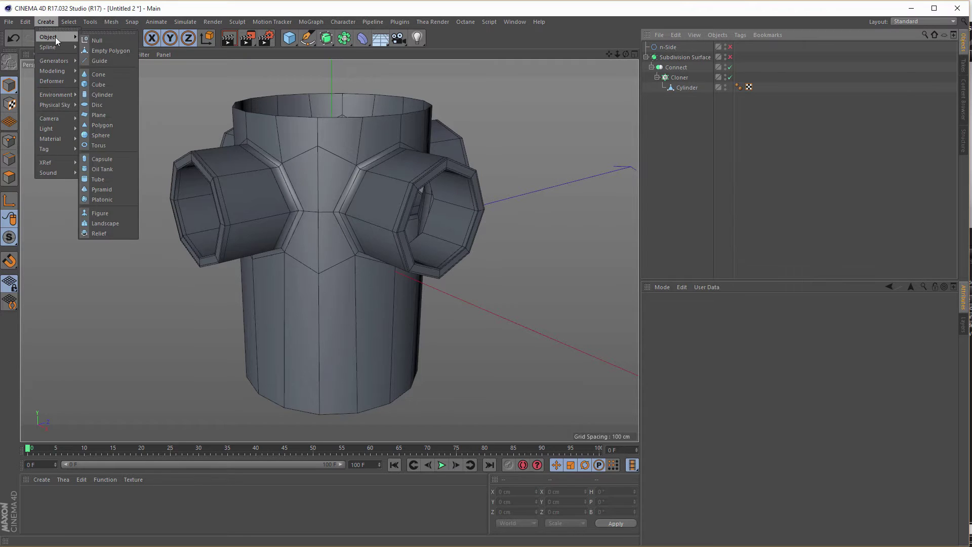
left_click(102, 37)
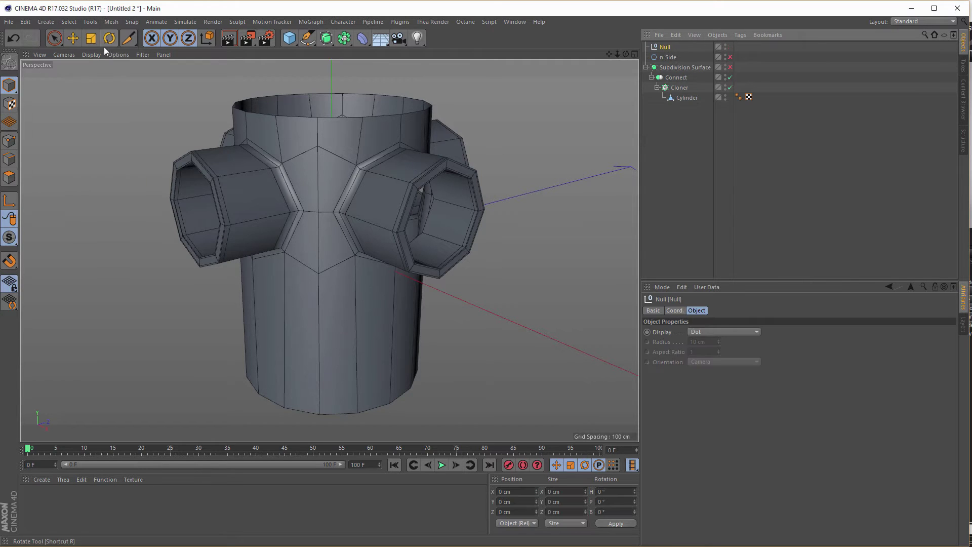
double_click(673, 48)
type("Backup")
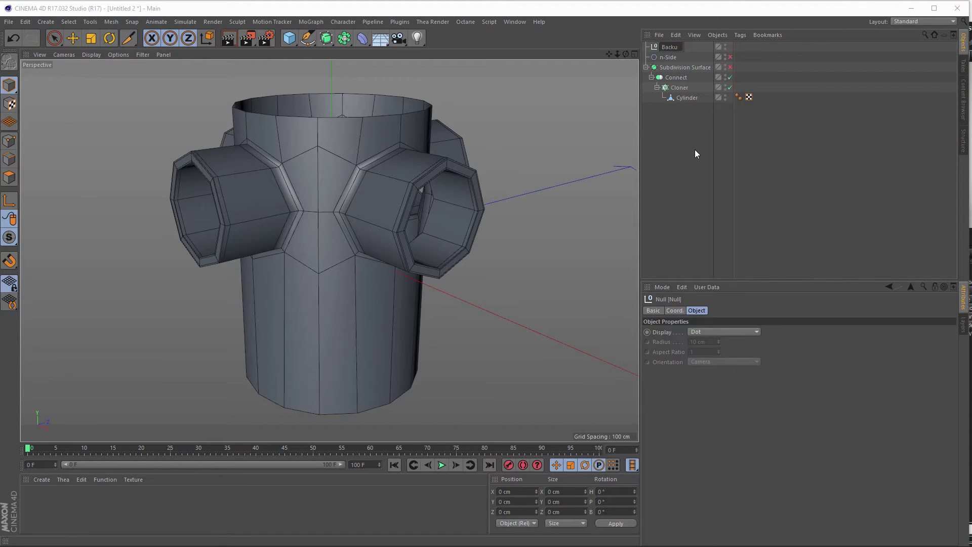
key("Return")
Step: Copy the Connect object with its Cloner and Cylinder into the Backup null
left_click(677, 77)
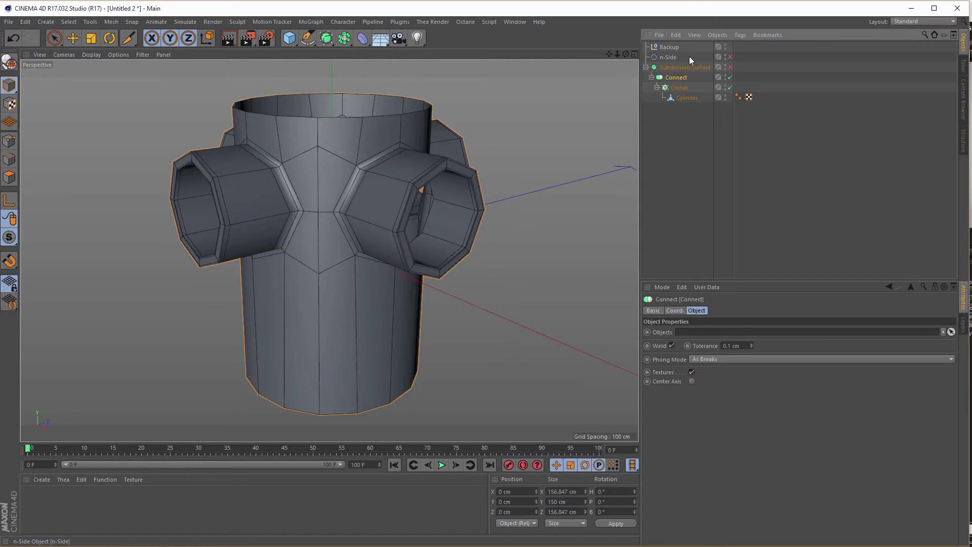
left_click_drag(678, 47, 677, 77)
key("ctrl+Escape")
left_click(779, 193)
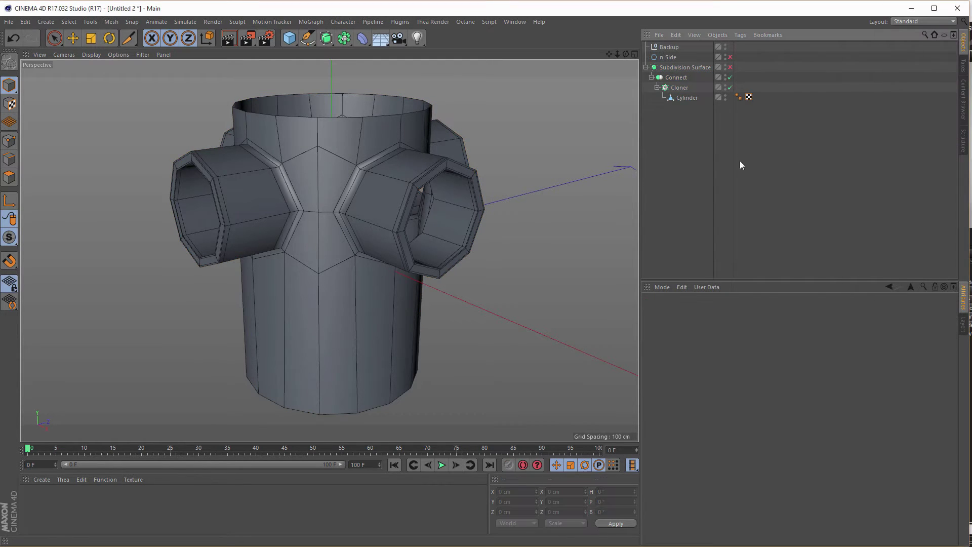
left_click(676, 77)
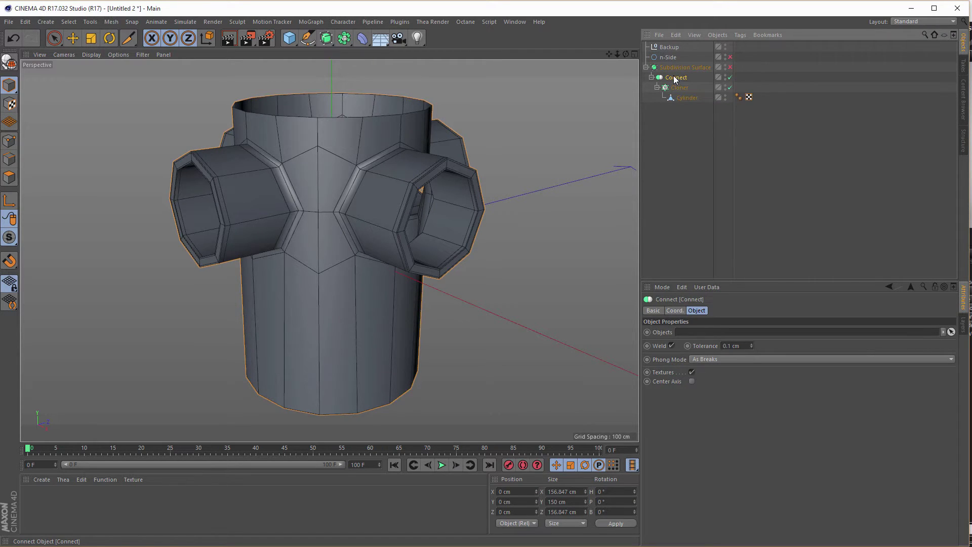
left_click_drag(674, 75, 668, 47, "ctrl")
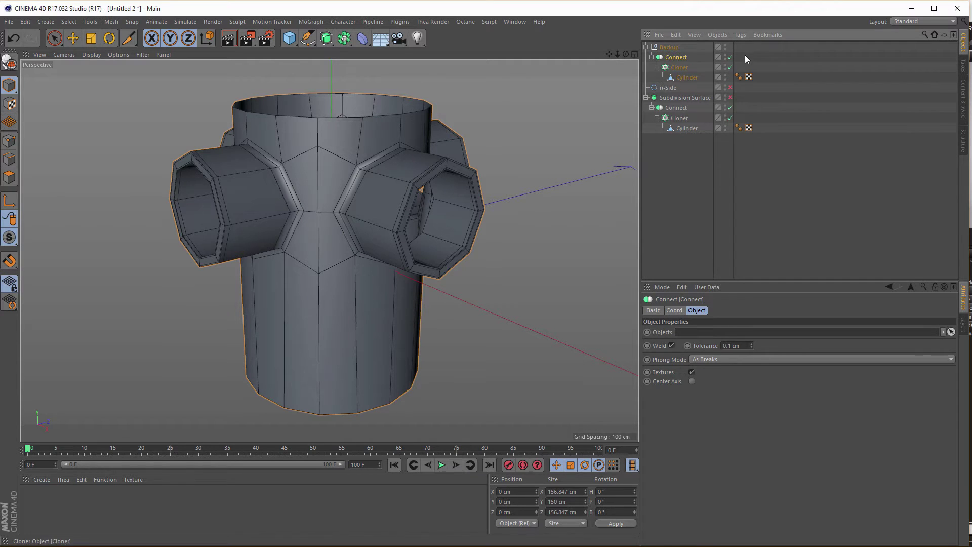
Step: Hide the Backup null in editor and renderer, disable the Connect and Cloner inside it, and collapse its hierarchy
left_click(725, 45, "ctrl")
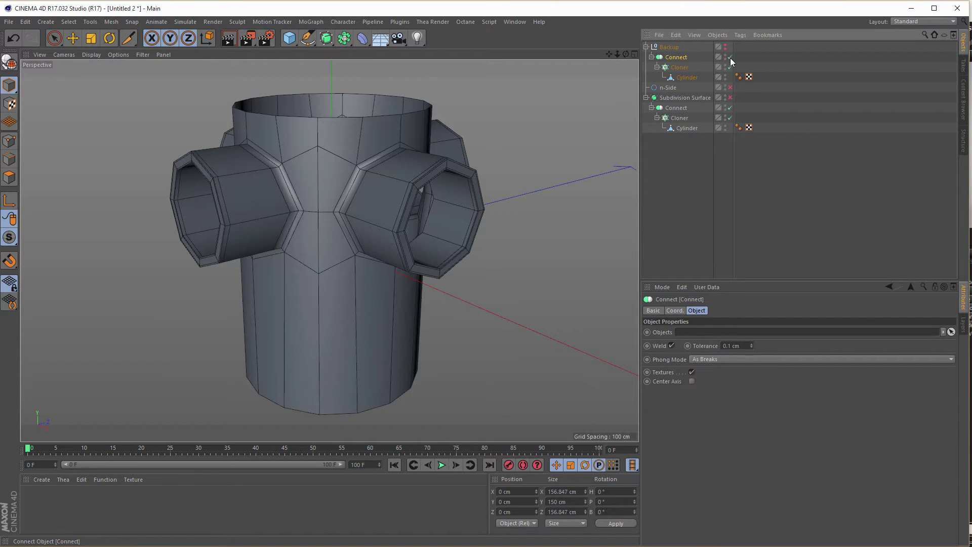
left_click_drag(730, 57, 735, 67)
left_click(645, 47)
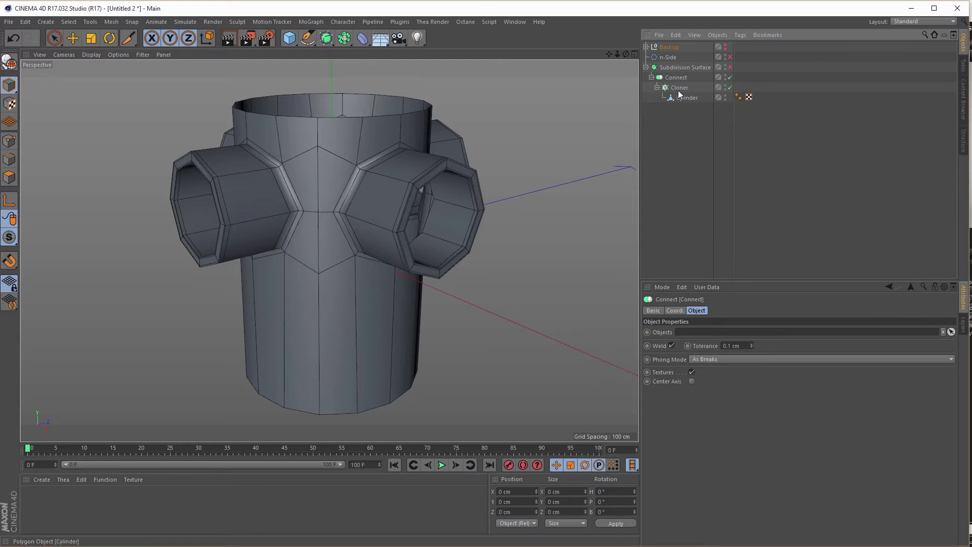
Step: Convert the Connect object under the Subdivision Surface to an editable polygon mesh and check its edges
left_click(675, 79)
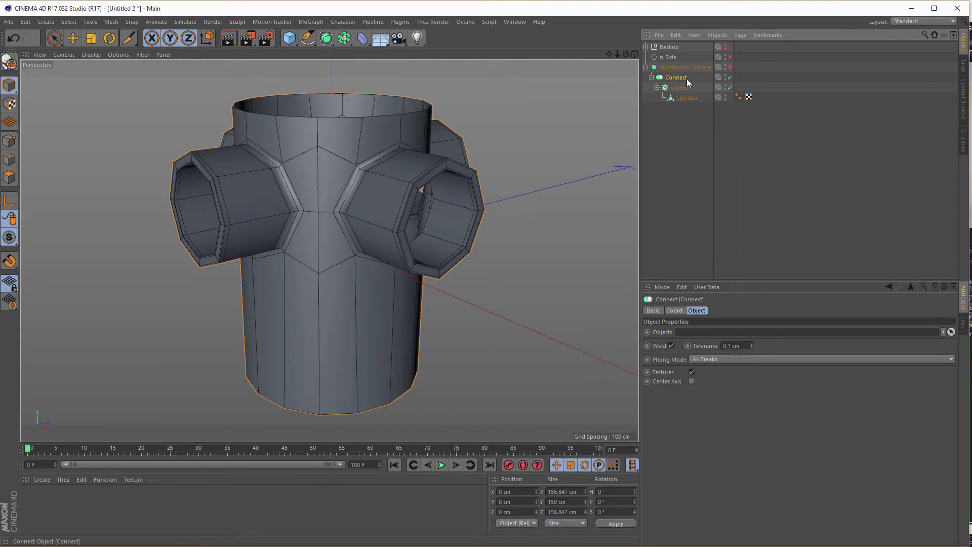
key("c")
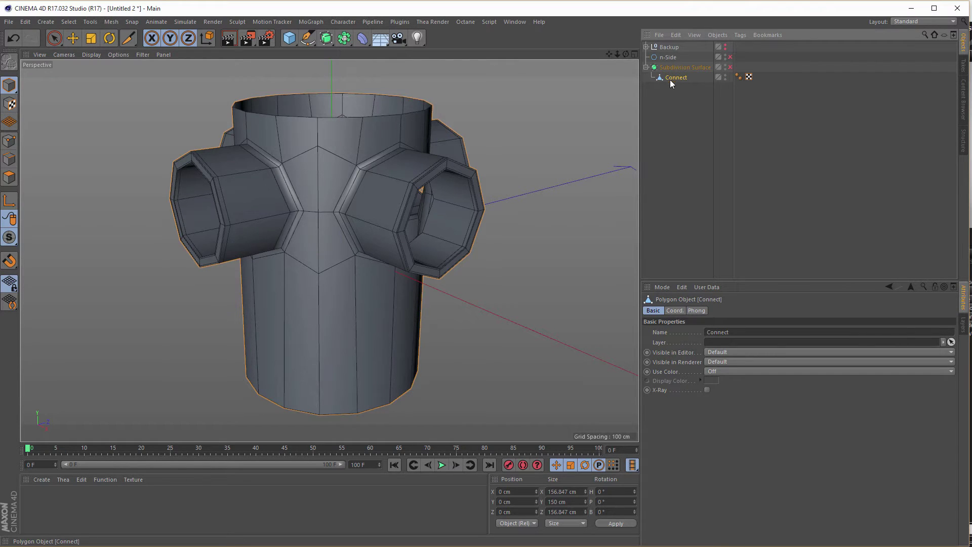
left_click(9, 158)
left_click_drag(396, 189, 328, 208, "alt")
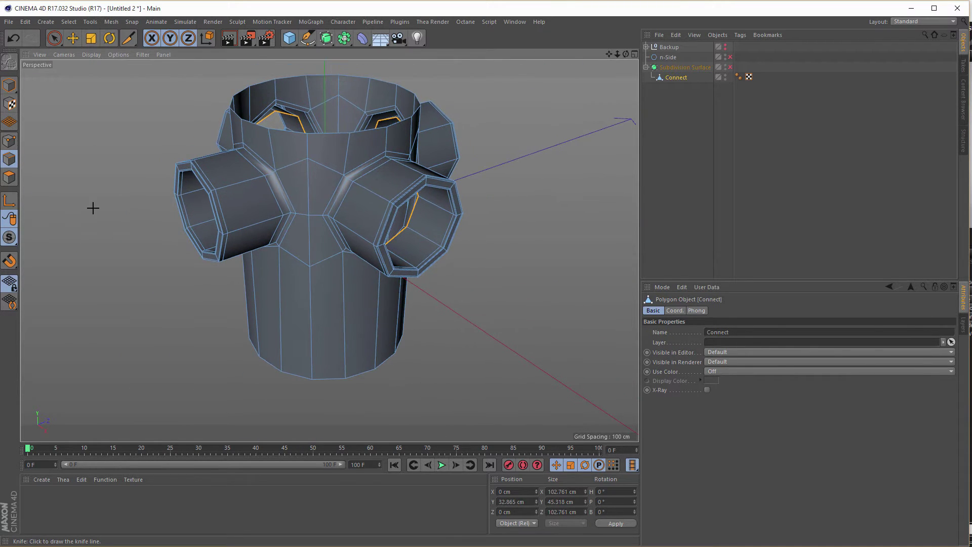
Step: Inspect the converted body with the Subdivision Surface toggled, and view the base of the hydrant in the Picture Viewer's reference image
left_click(9, 84)
left_click(730, 66)
left_click(685, 67)
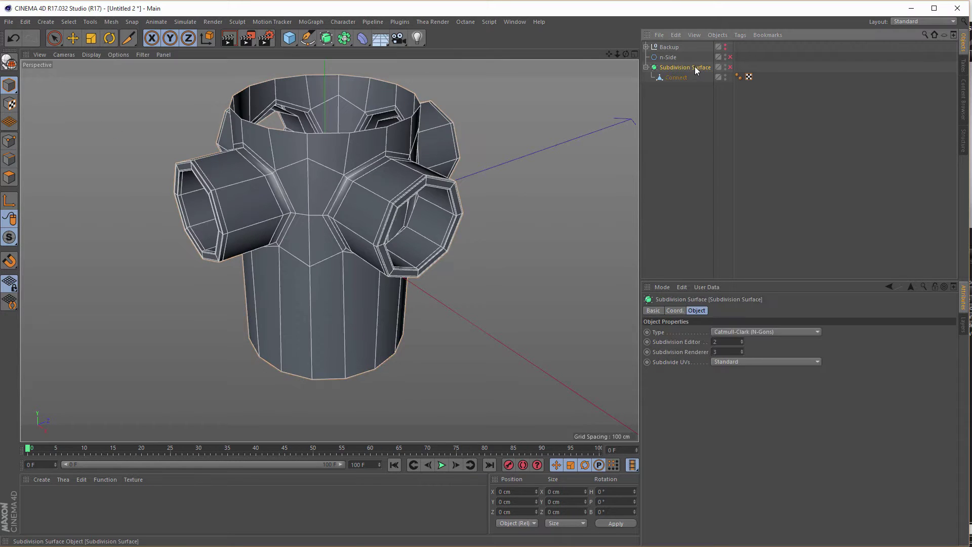
left_click_drag(456, 203, 334, 211, "alt")
key("q")
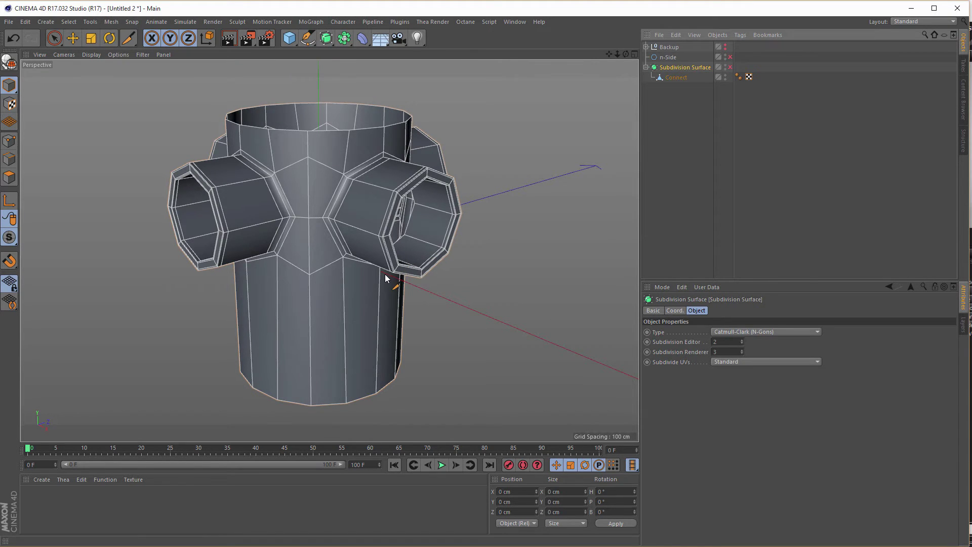
key("shift+F6")
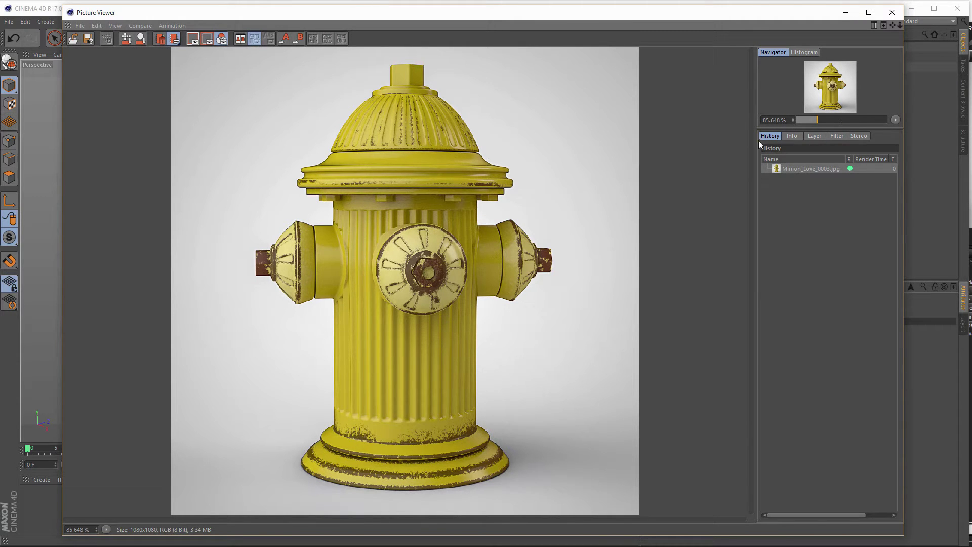
left_click(897, 15)
middle_click_drag(380, 389, 404, 340, "alt")
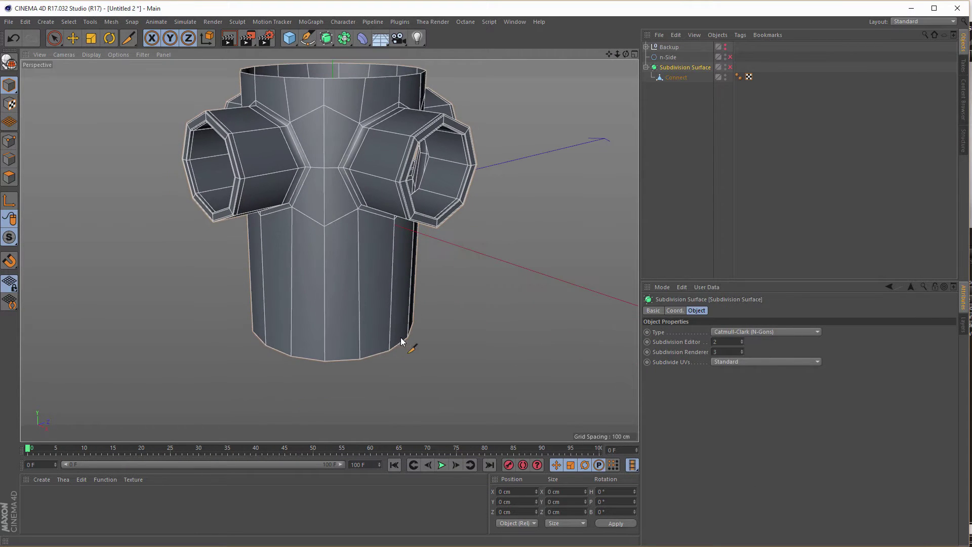
Step: Select the bottom boundary edge loop of the Connect mesh and extrude it downward about 5.5 cm in the Right view
left_click(684, 78)
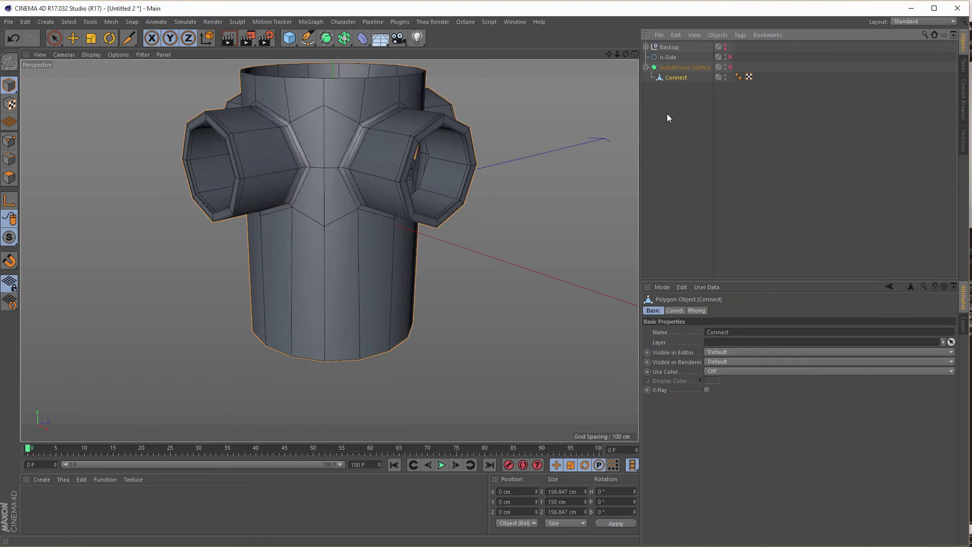
left_click(9, 159)
left_click_drag(286, 337, 284, 384, "alt")
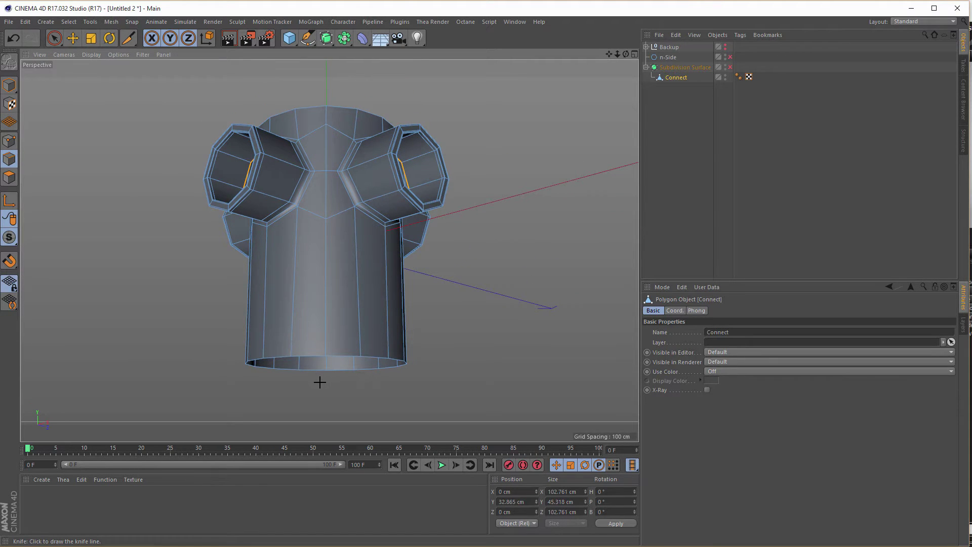
key("u")
key("l")
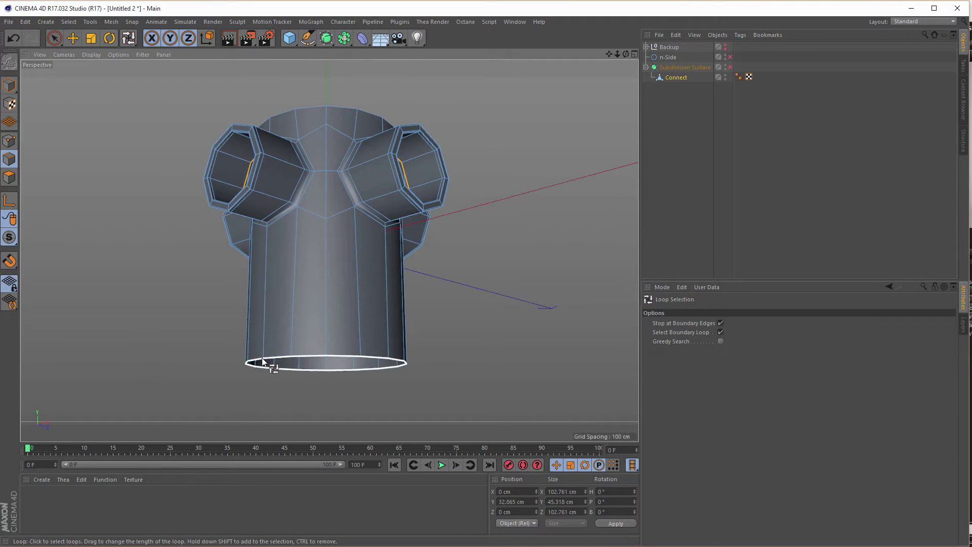
left_click(309, 360)
middle_click(294, 398)
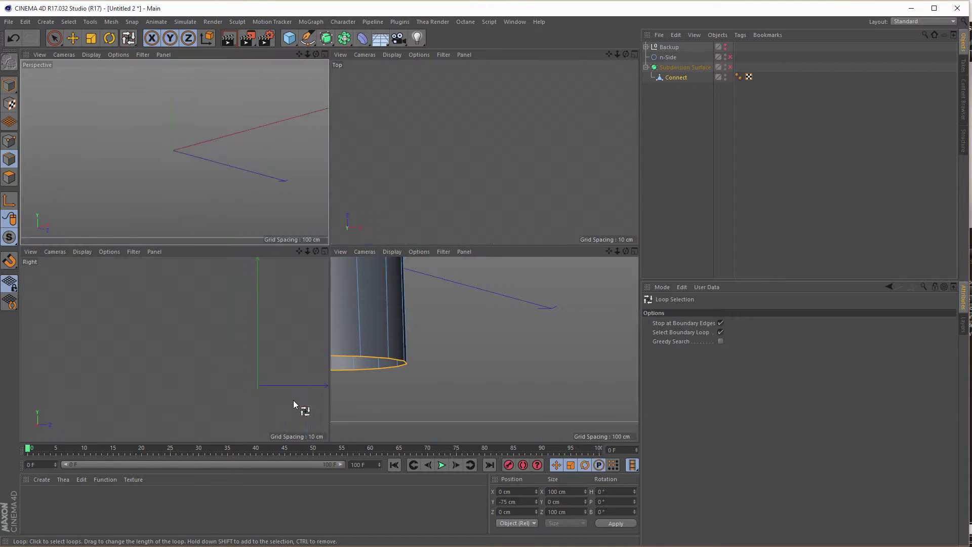
middle_click(238, 378)
scroll(365, 322, "up", 8)
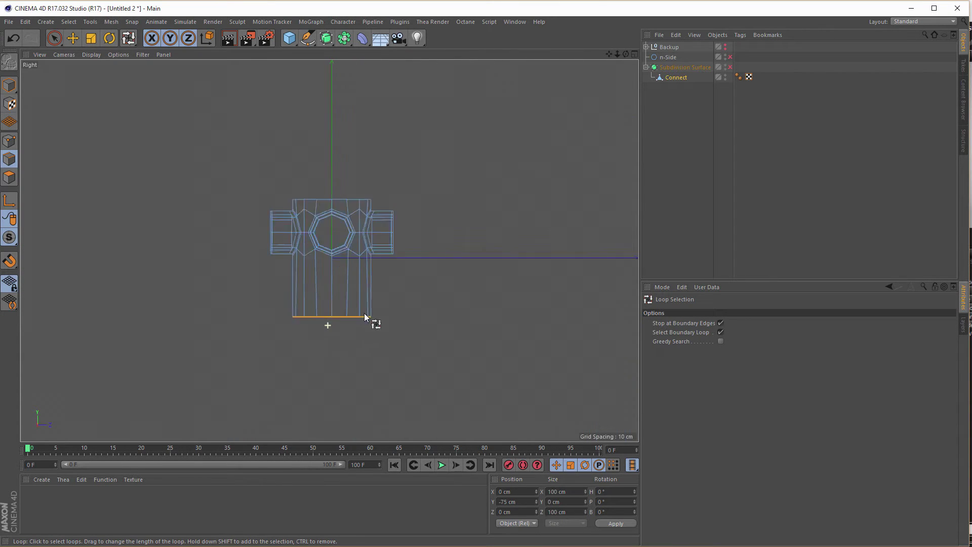
scroll(344, 349, "down", 3)
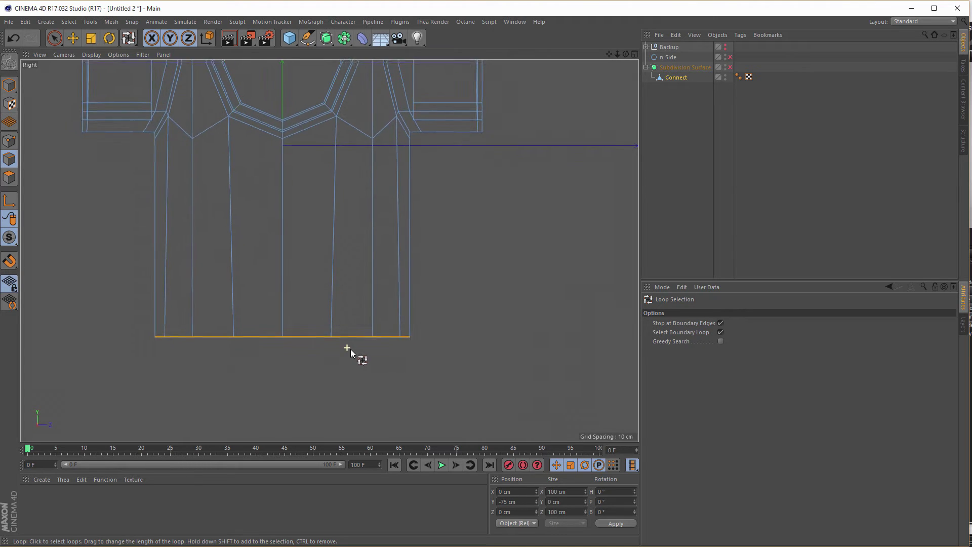
middle_click_drag(343, 350, 371, 351, "alt")
left_click(72, 38)
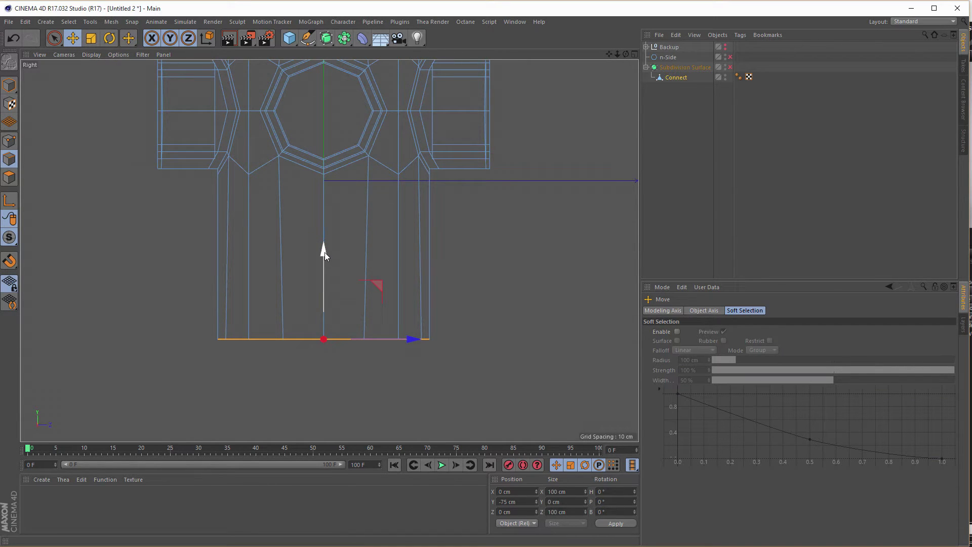
left_click_drag(323, 251, 322, 262)
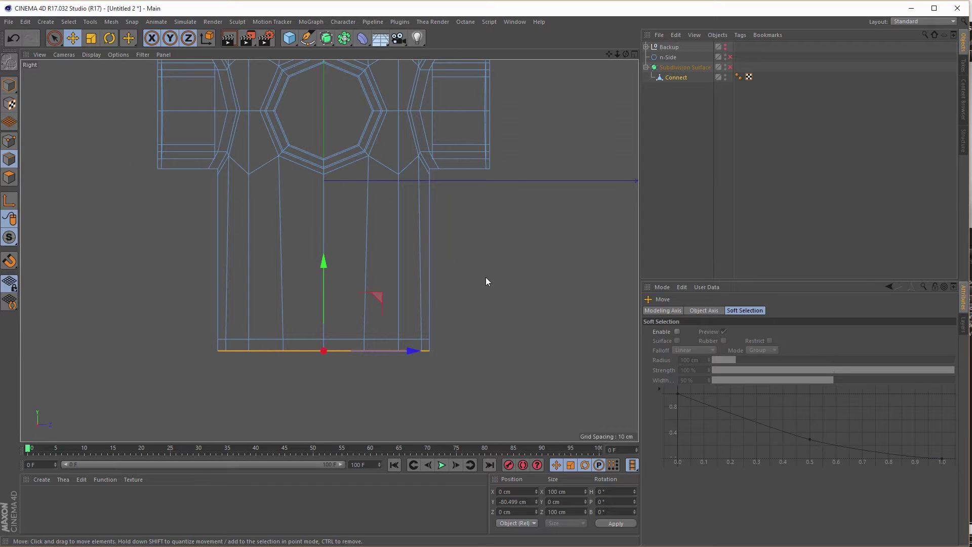
Step: Scale the bottom edge loop outward to about 117.4 cm across and extrude it downward about 6.7 cm
key("t")
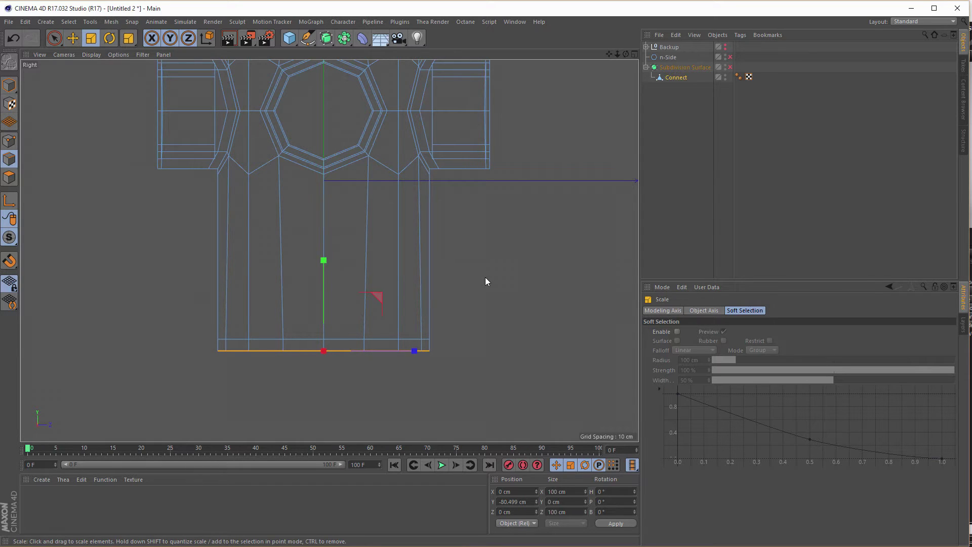
left_click_drag(486, 277, 541, 247)
key("e")
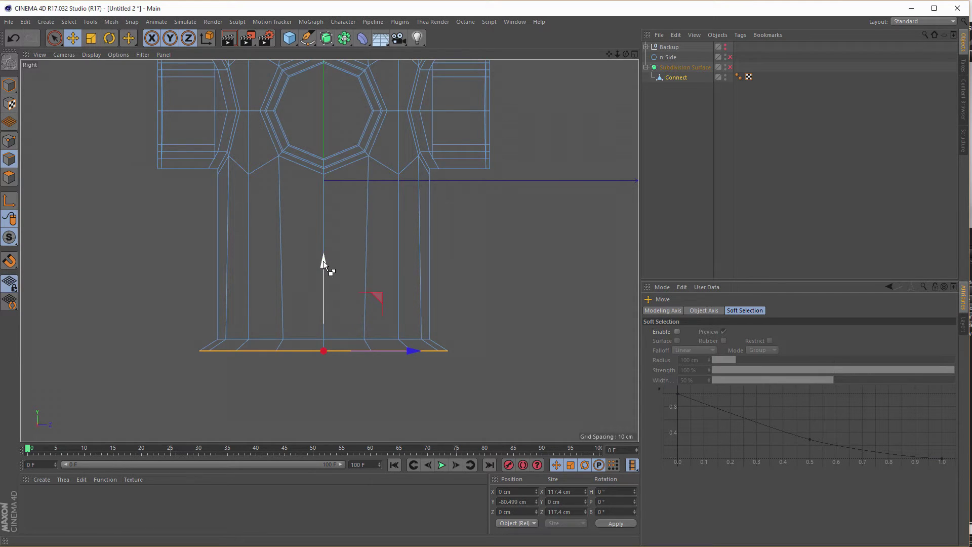
left_click_drag(323, 260, 323, 274)
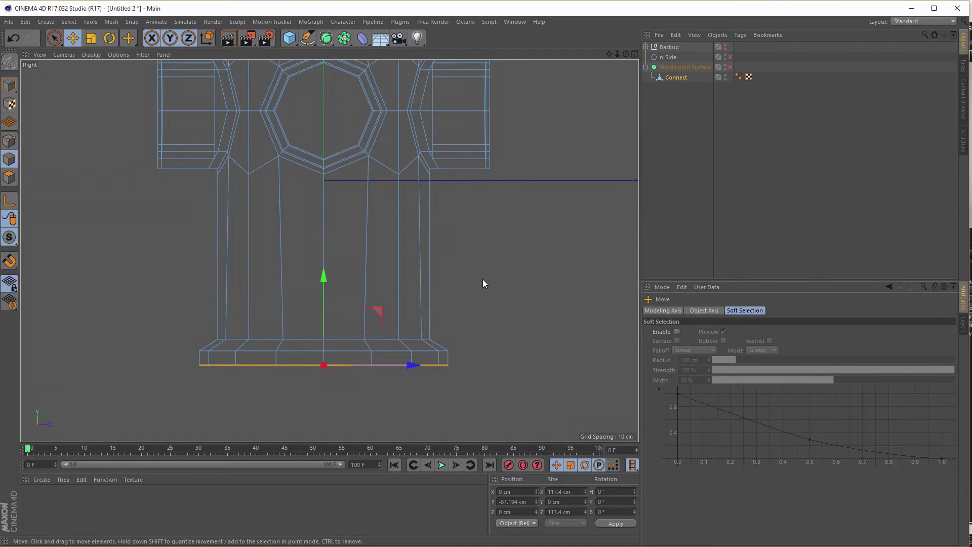
Step: Scale the bottom edge loop inward to about 102.4 cm across and extrude it downward about 12.7 cm
key("t")
left_click_drag(525, 262, 482, 284)
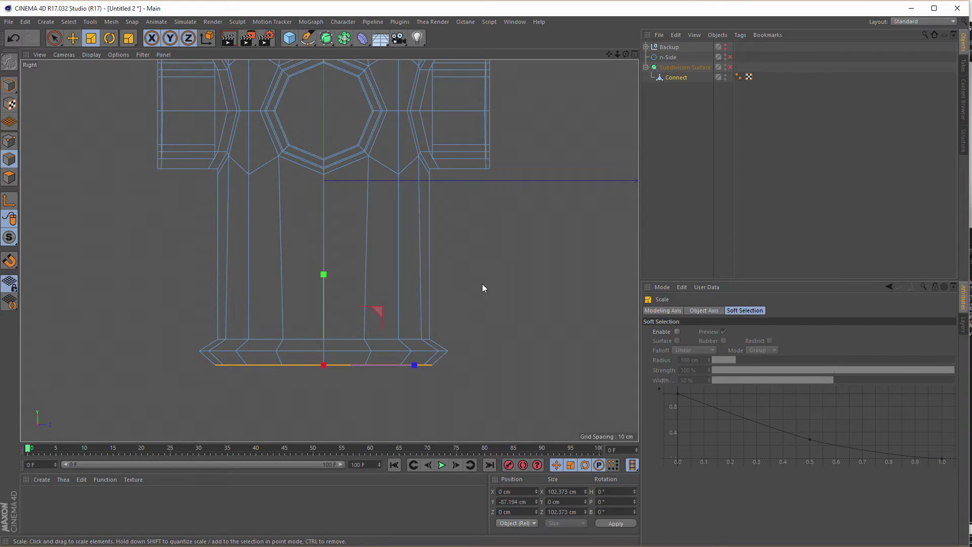
key("e")
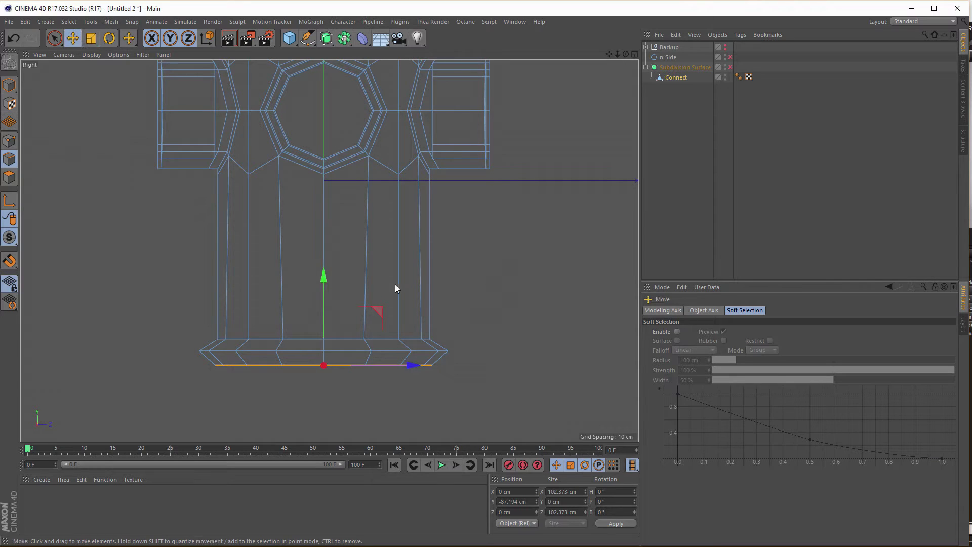
left_click_drag(324, 280, 328, 310)
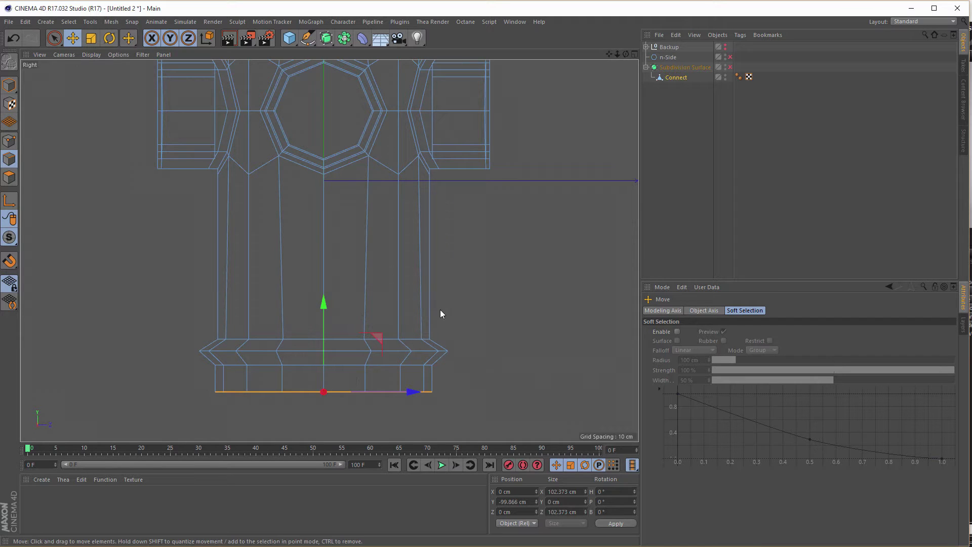
Step: Flare the bottom edge loop outward to about 153 cm across and extrude it downward about 7 cm as the base rim
key("t")
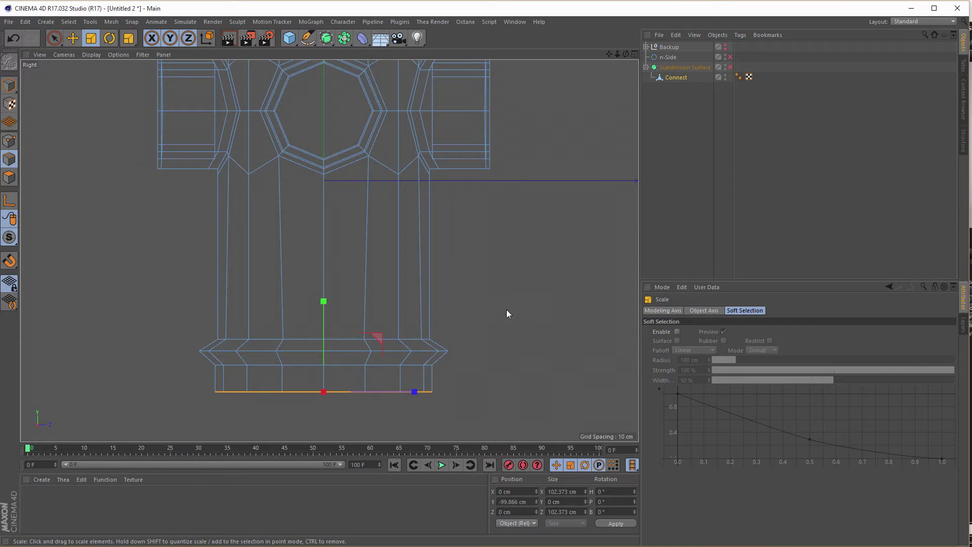
left_click_drag(507, 310, 667, 216)
key("e")
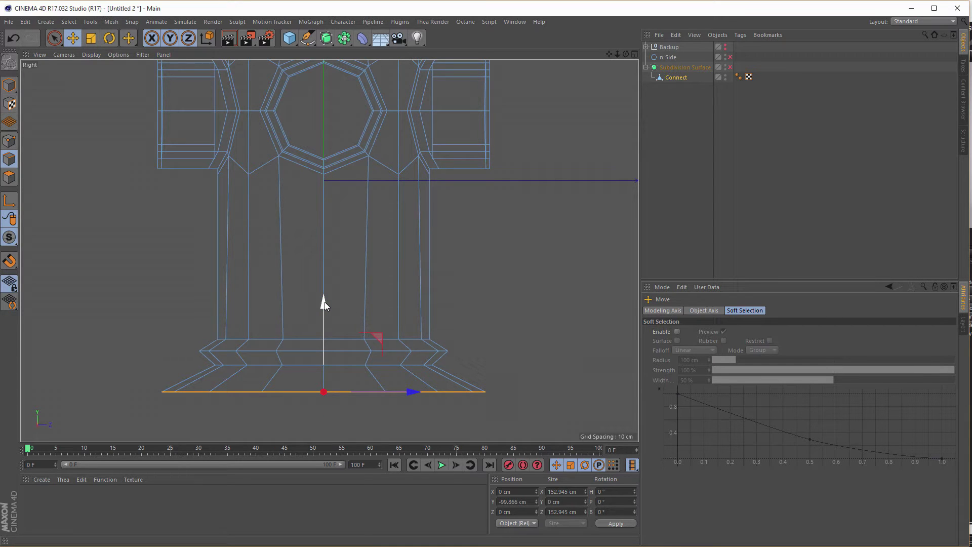
left_click_drag(324, 302, 324, 318)
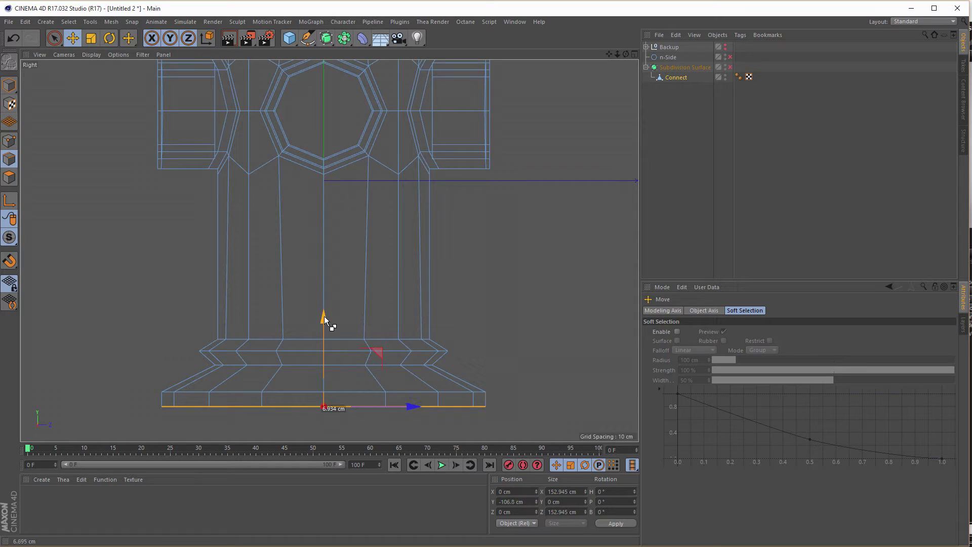
Step: Try closing the open hole beneath the base with Close Polygon Hole and undo the fill
middle_click(504, 327)
middle_click(239, 208)
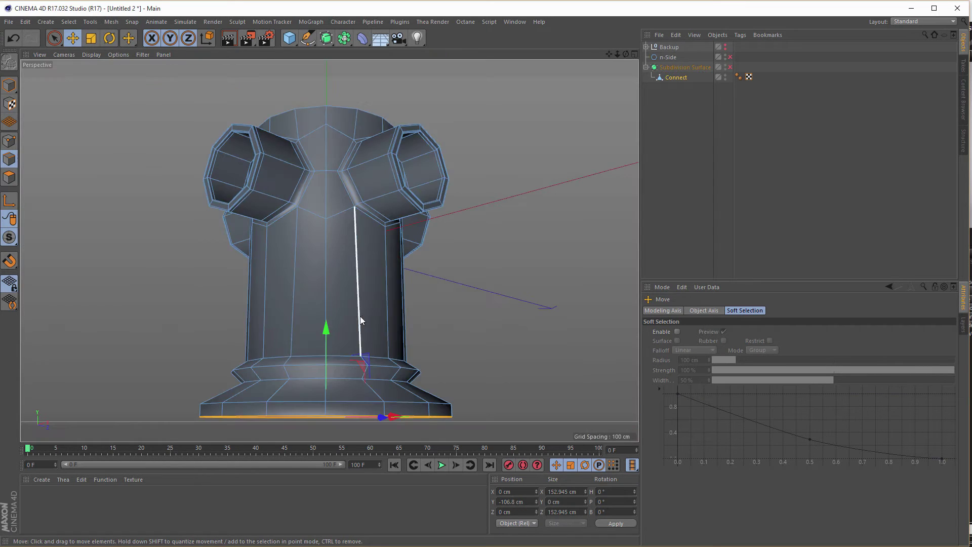
middle_click_drag(325, 315, 323, 278, "alt")
left_click_drag(328, 246, 326, 260, "alt")
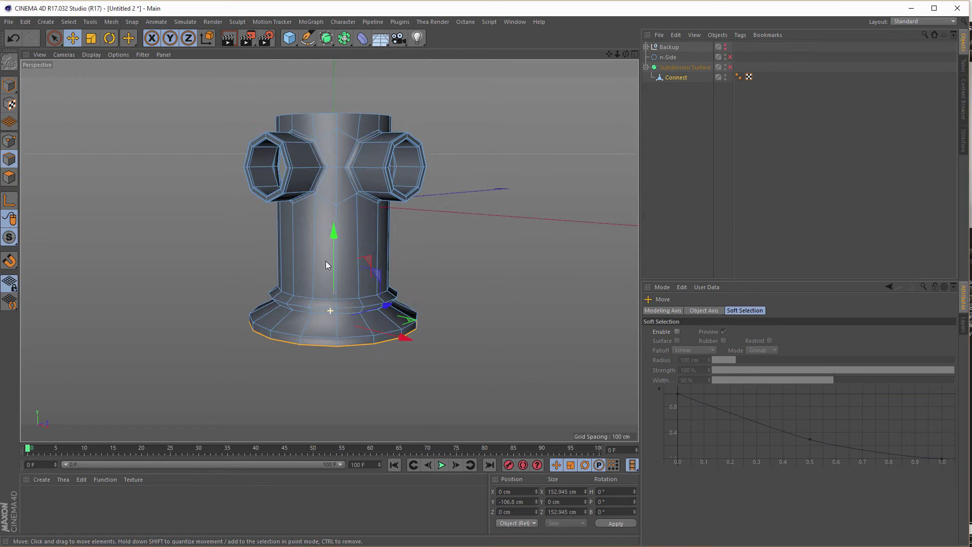
left_click_drag(333, 307, 332, 393, "alt")
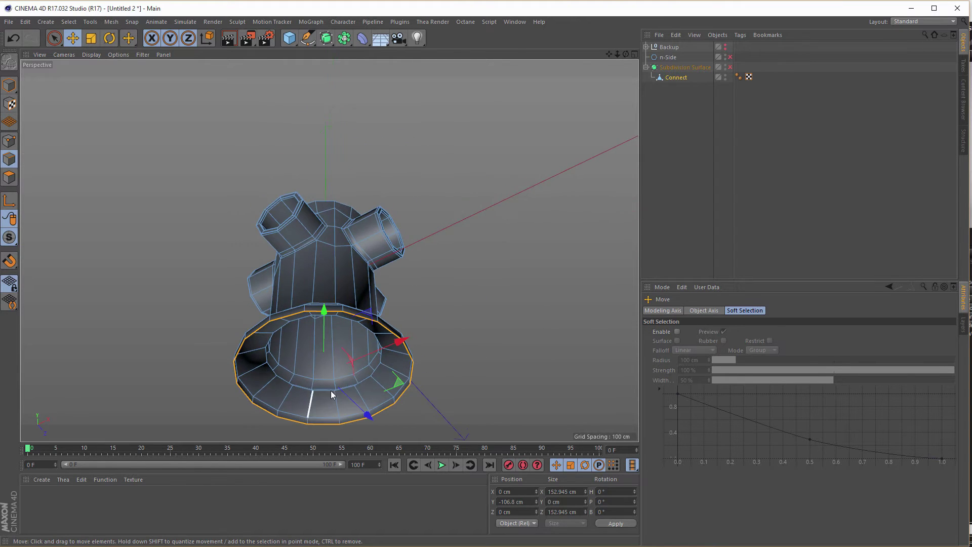
right_click_drag(412, 349, 461, 331, "alt")
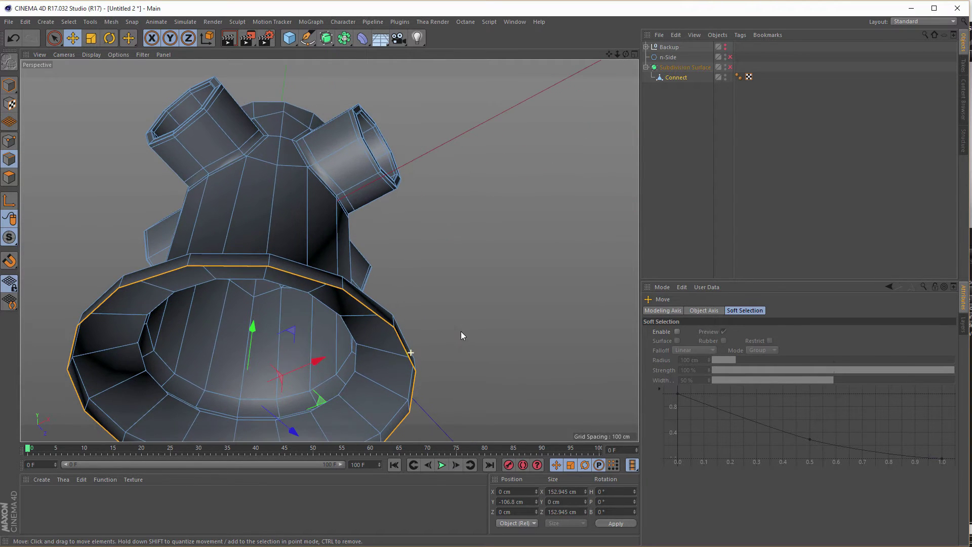
right_click(516, 210)
left_click(555, 275)
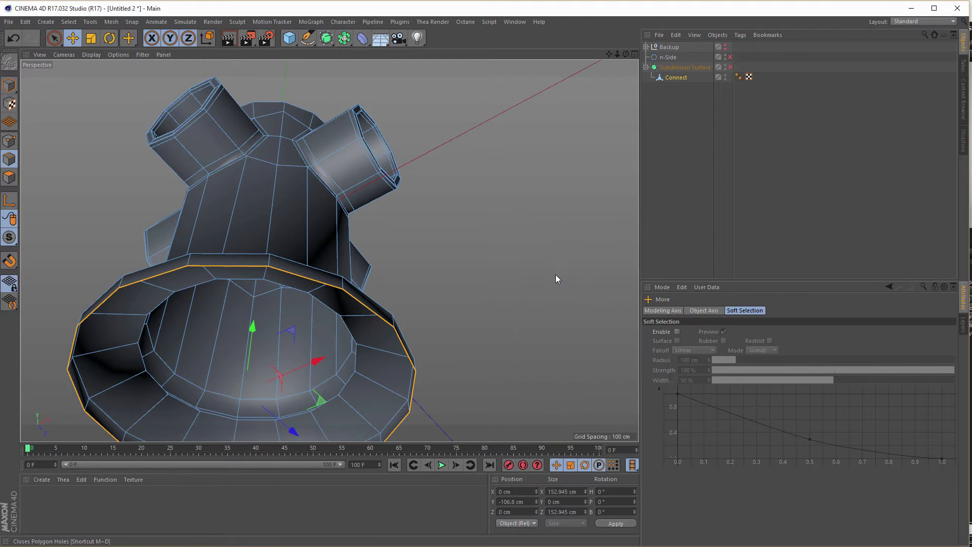
left_click(384, 322)
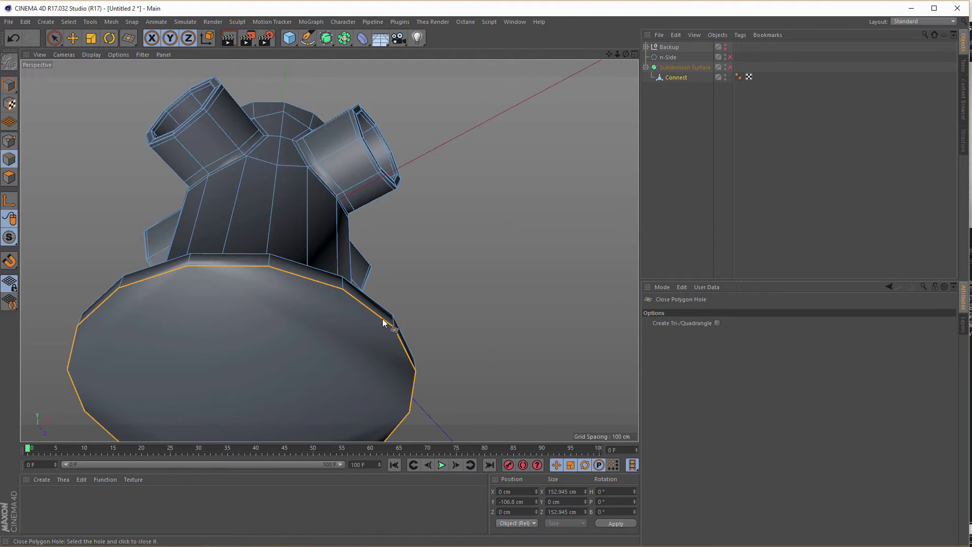
left_click_drag(453, 319, 387, 301, "alt")
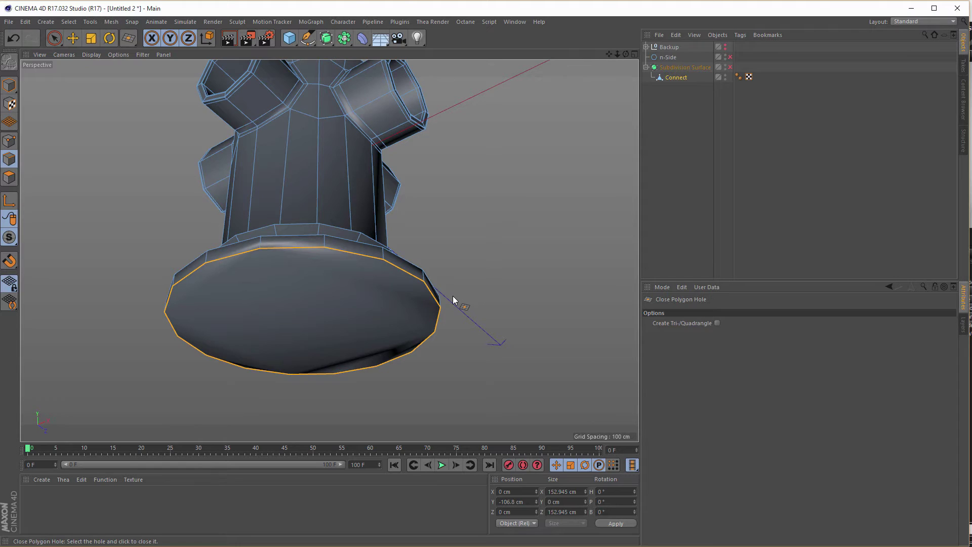
key("ctrl+z")
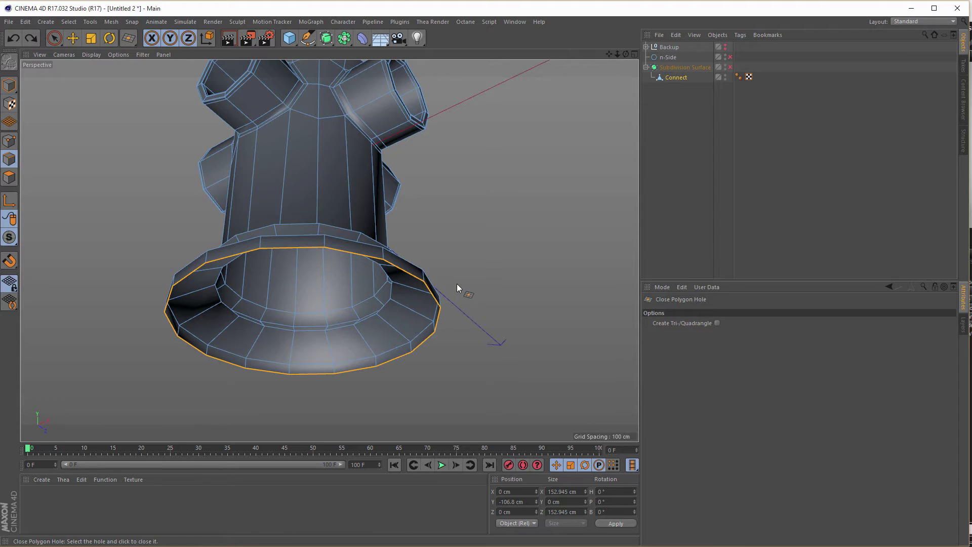
Step: Extrude the base's bottom edge loop inward by scaling it to about 133.8 cm across
left_click(91, 38)
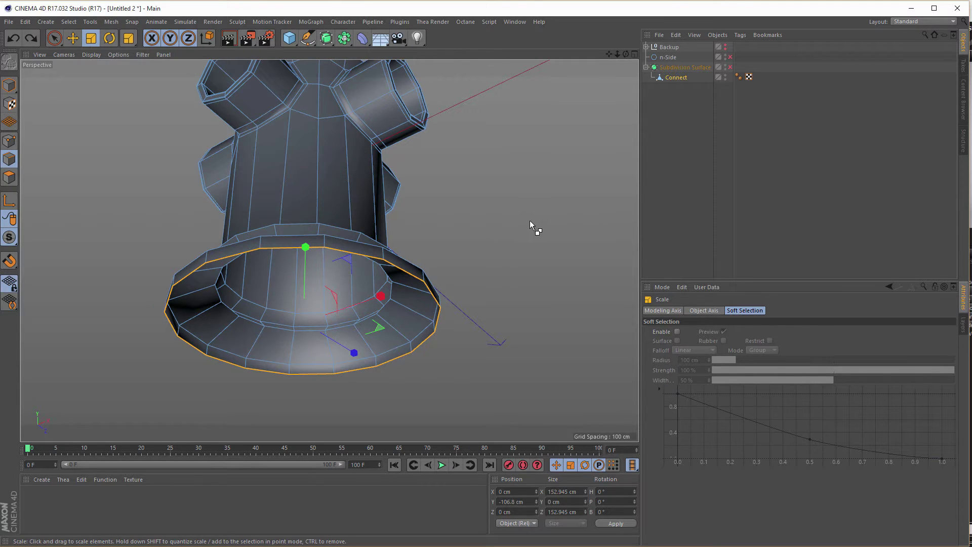
left_click_drag(528, 223, 493, 244)
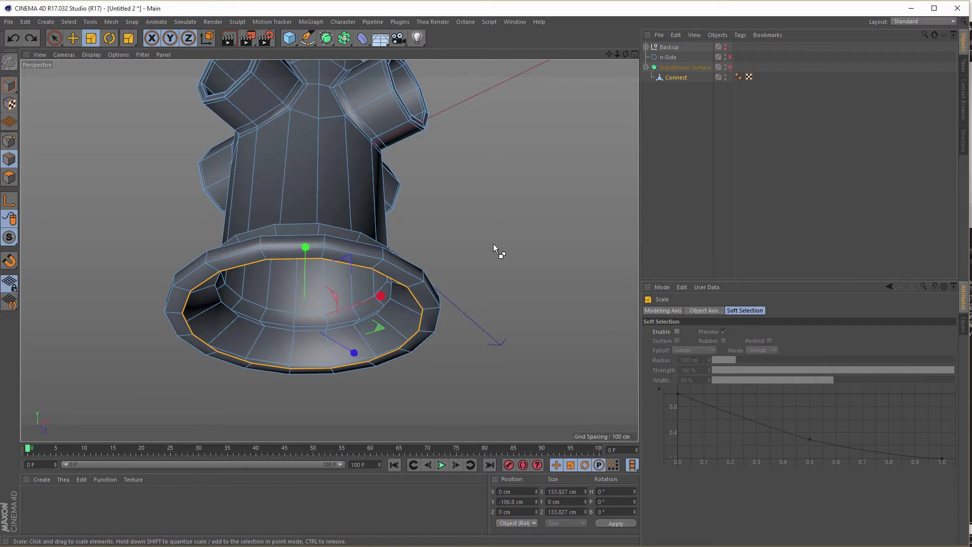
left_click_drag(411, 298, 248, 274, "alt")
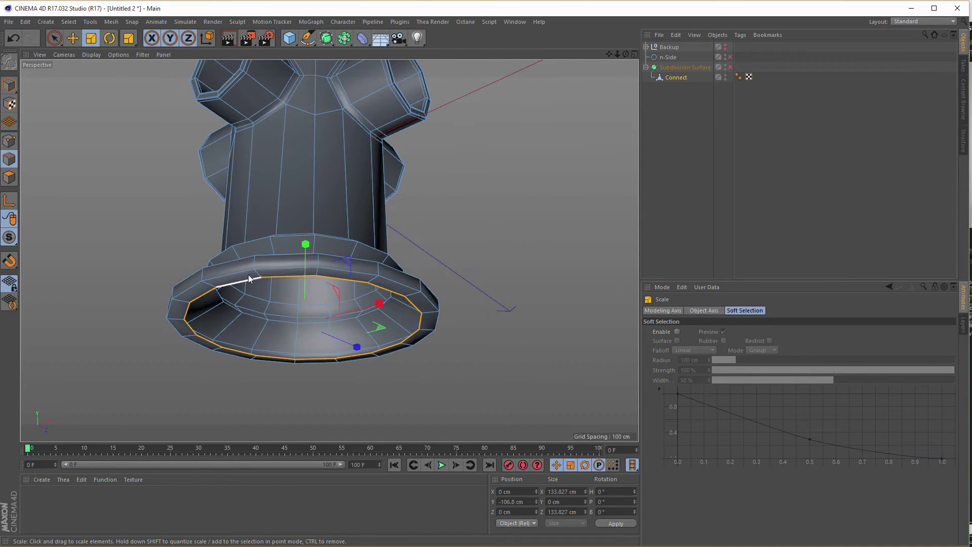
left_click_drag(411, 300, 348, 287, "alt")
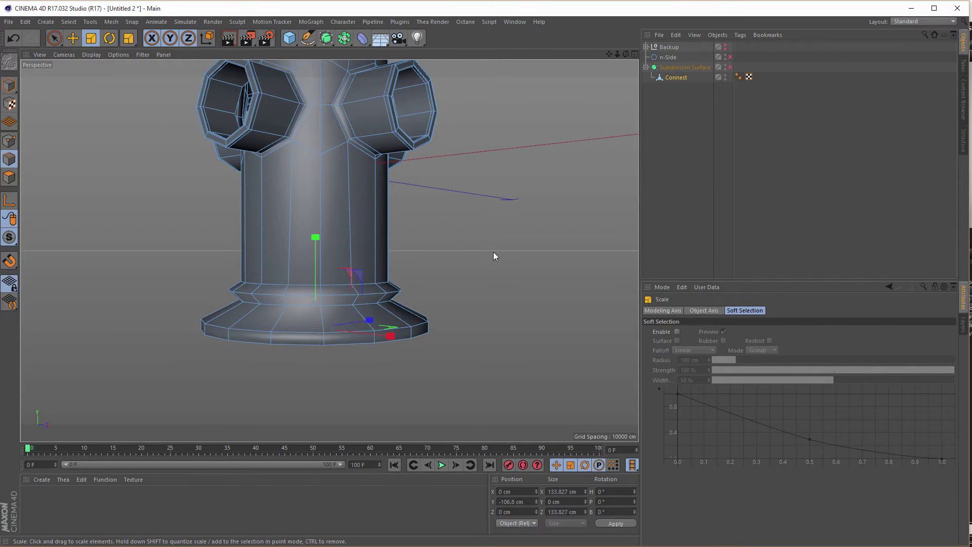
Step: Select the three edge loops of the collar above the base, with Stop at Boundary Edges and Select Boundary Loop disabled
key("u")
key("l")
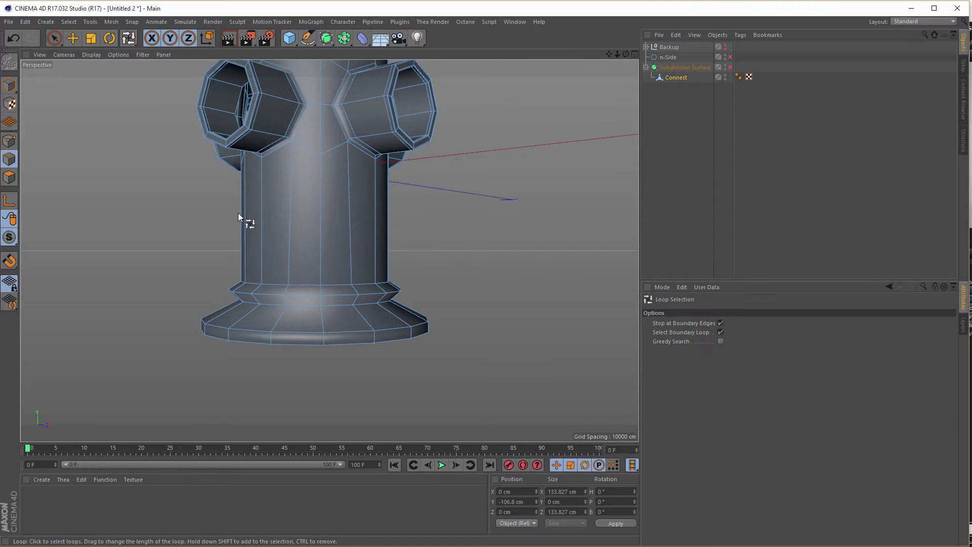
left_click(9, 160)
scroll(338, 286, "up", 5)
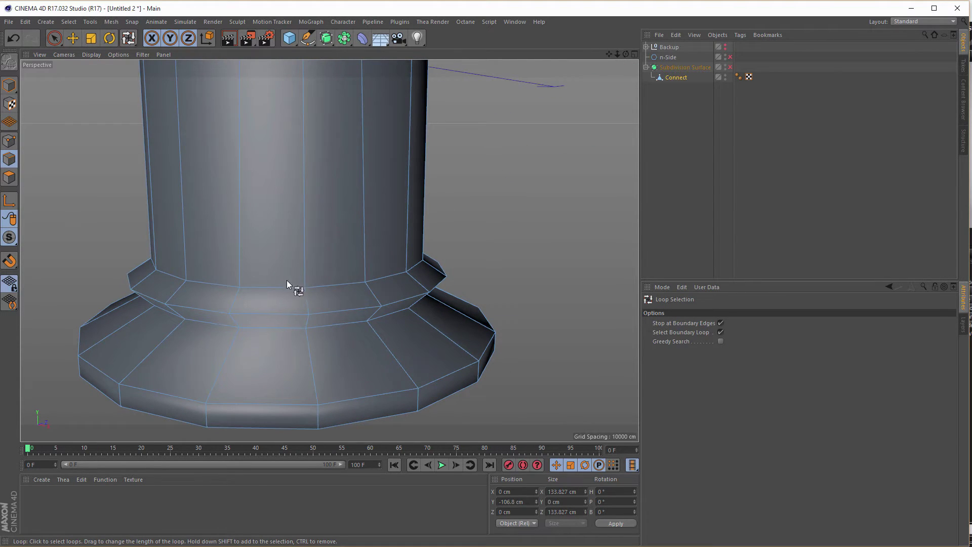
left_click(720, 323)
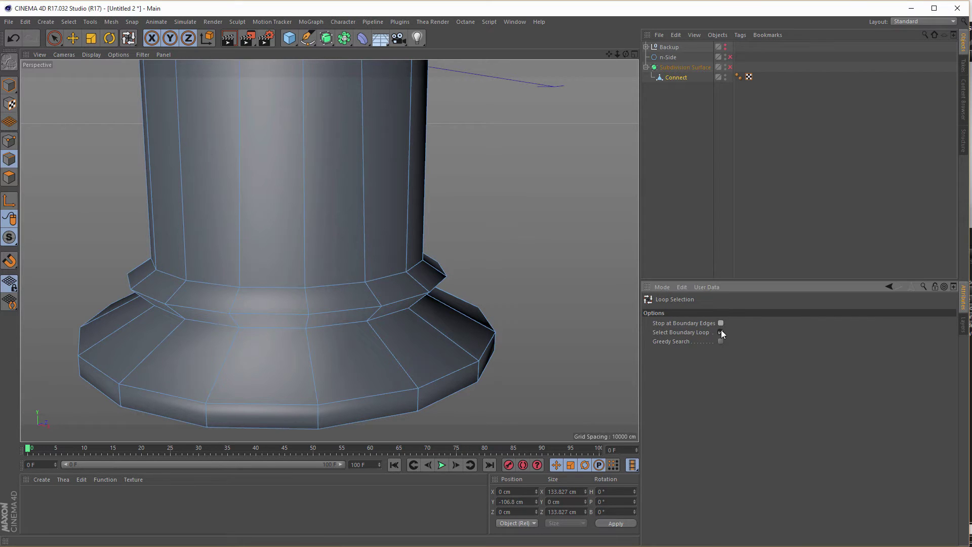
left_click(311, 288)
left_click(318, 296)
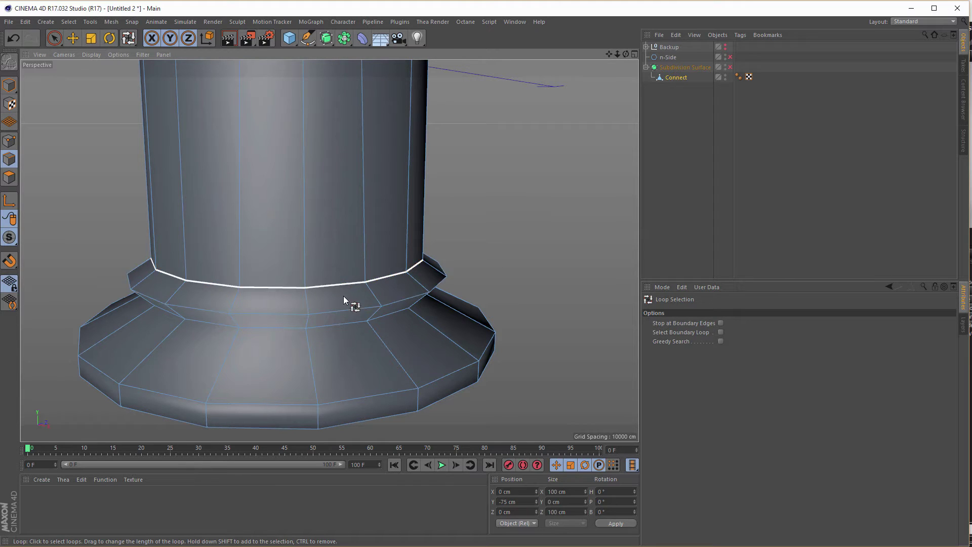
left_click_drag(343, 295, 346, 312, "alt")
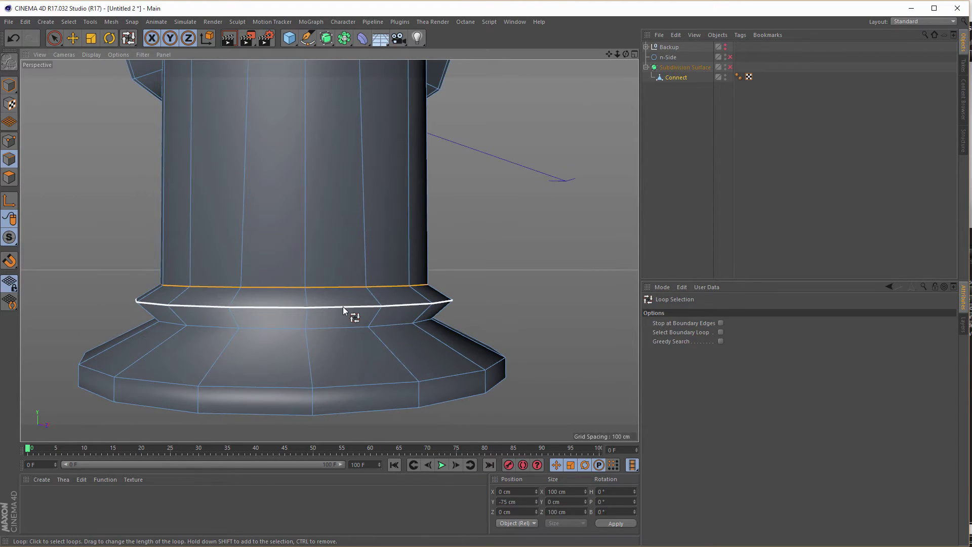
left_click(343, 307, "shift")
left_click(343, 327, "shift")
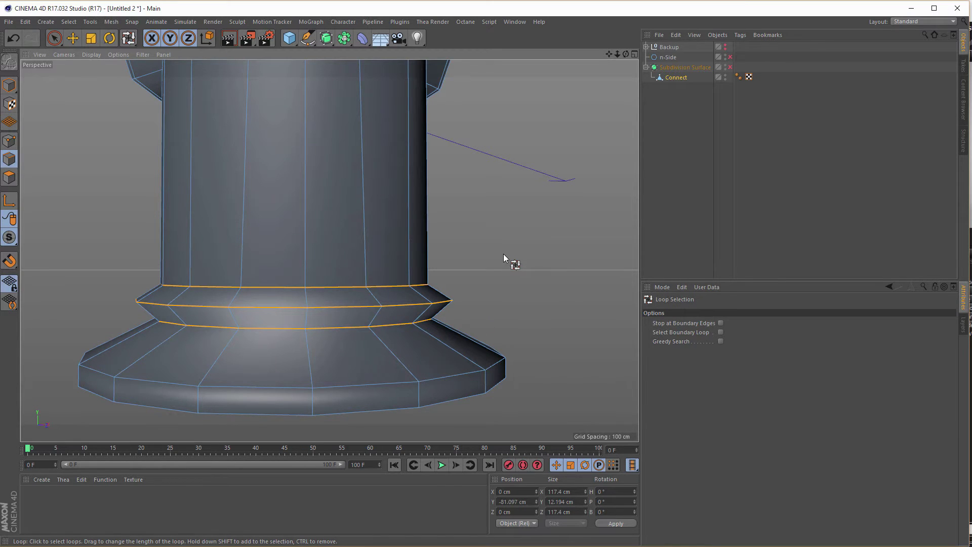
Step: Bevel the three selected collar loops with a 2 cm offset and 3 subdivisions
right_click(528, 202)
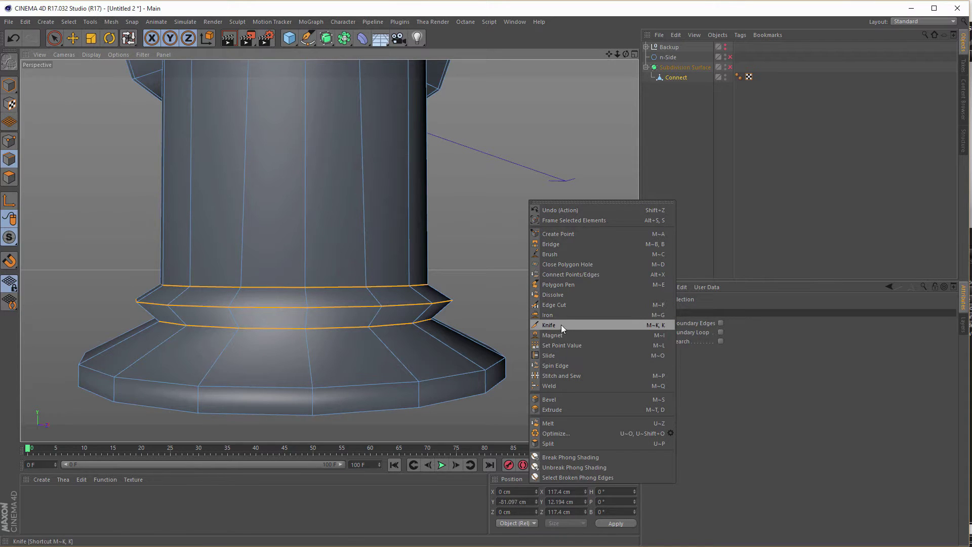
left_click(627, 95)
right_click(518, 224)
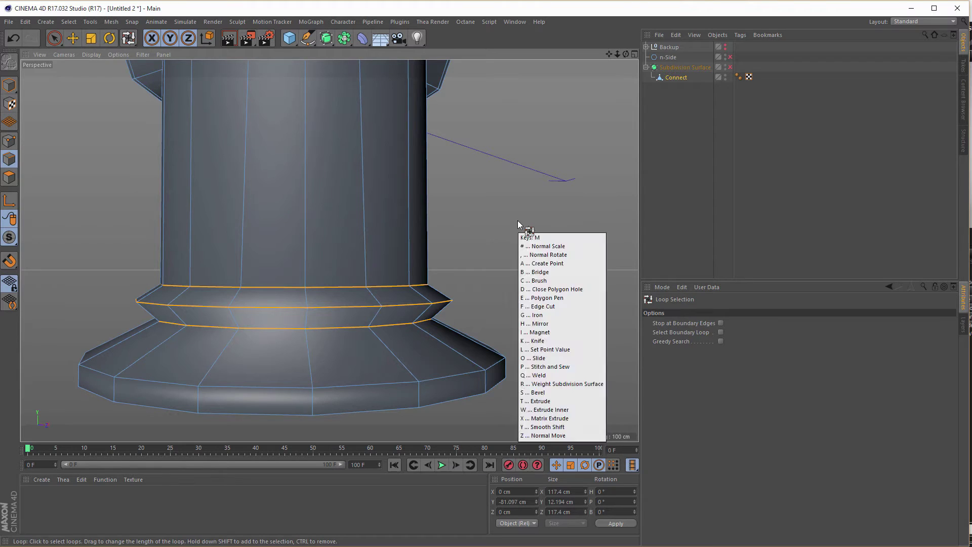
left_click(529, 246)
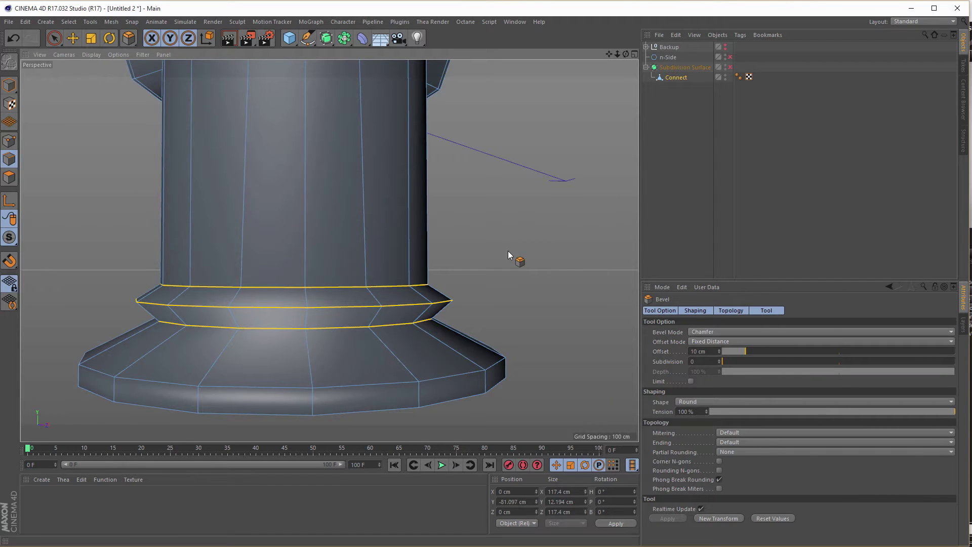
left_click_drag(509, 250, 463, 251)
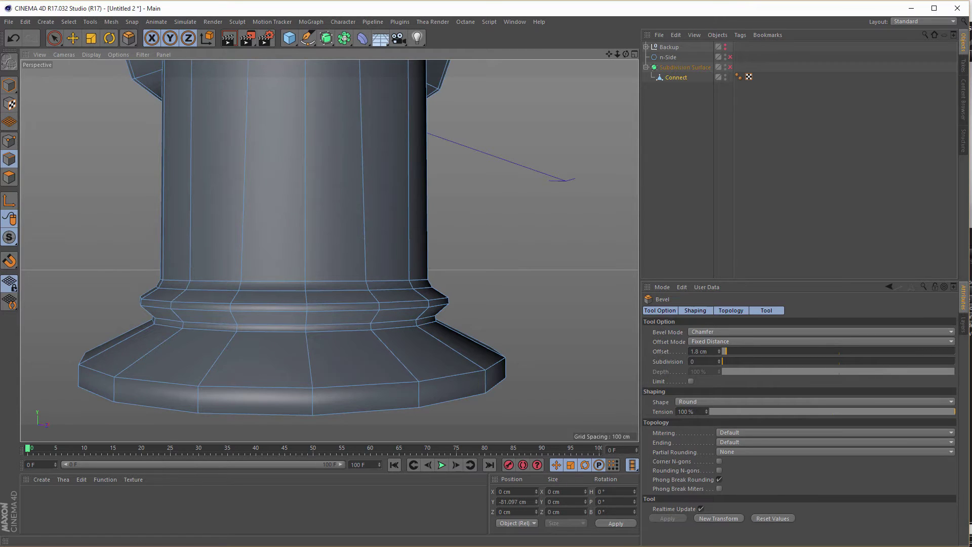
left_click_drag(463, 251, 463, 251)
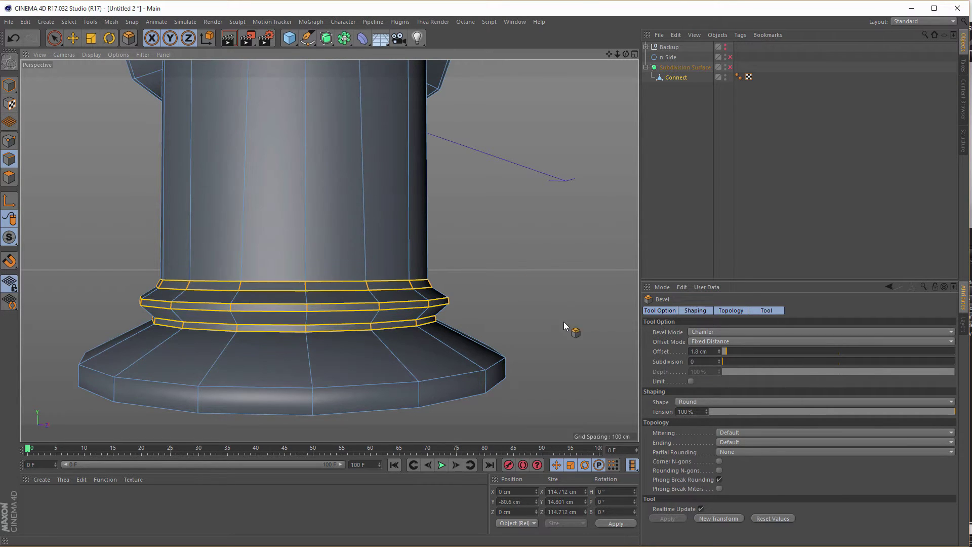
left_click_drag(720, 360, 716, 354)
type("2")
key("Return")
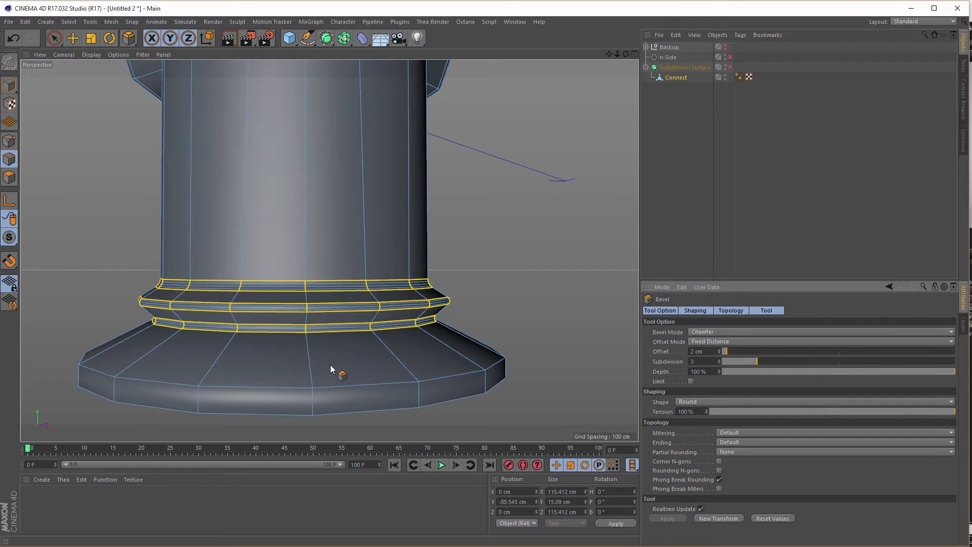
Step: Select the lower outer edge loop of the base rim and bevel it with a 2 cm offset and 3 subdivisions
left_click_drag(330, 364, 330, 305, "alt")
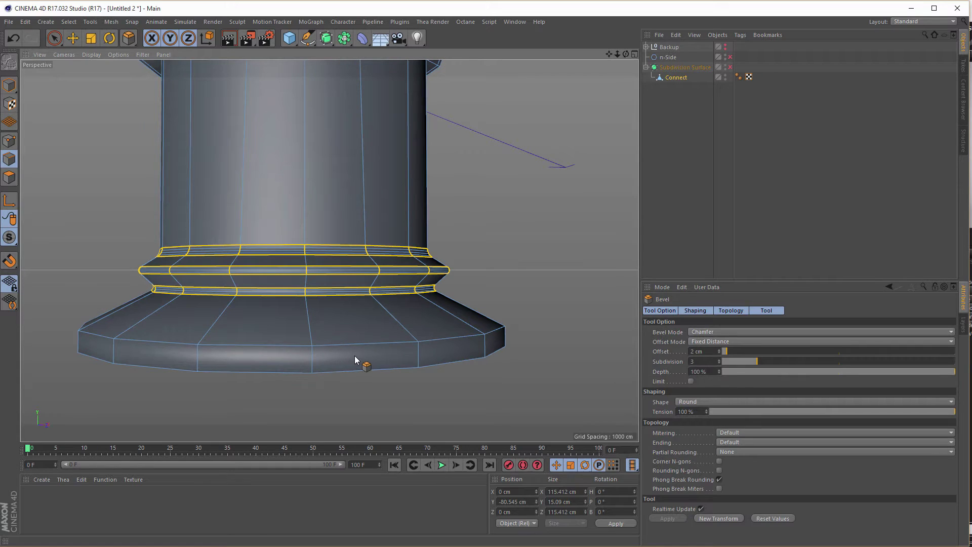
key("u")
key("l")
left_click(358, 369)
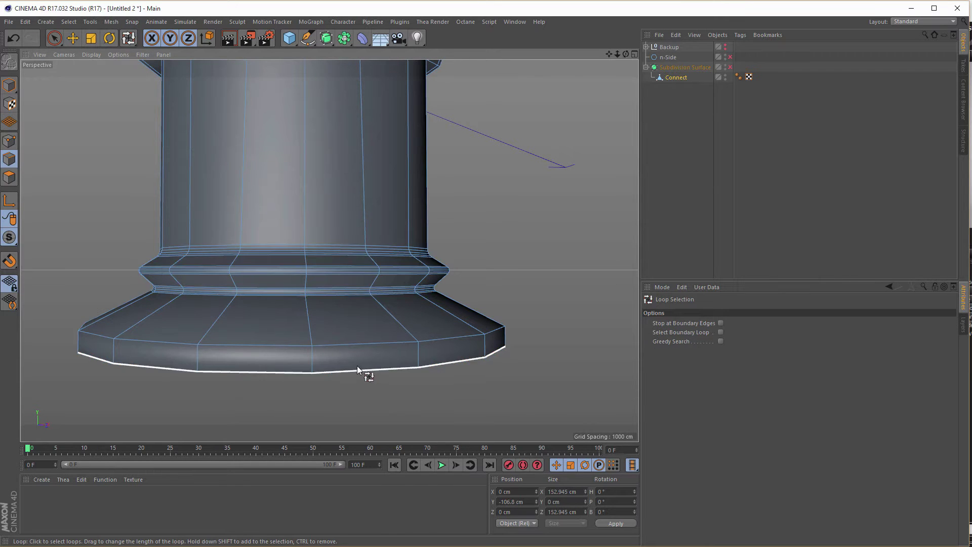
left_click(357, 365)
left_click_drag(356, 365, 355, 393, "alt")
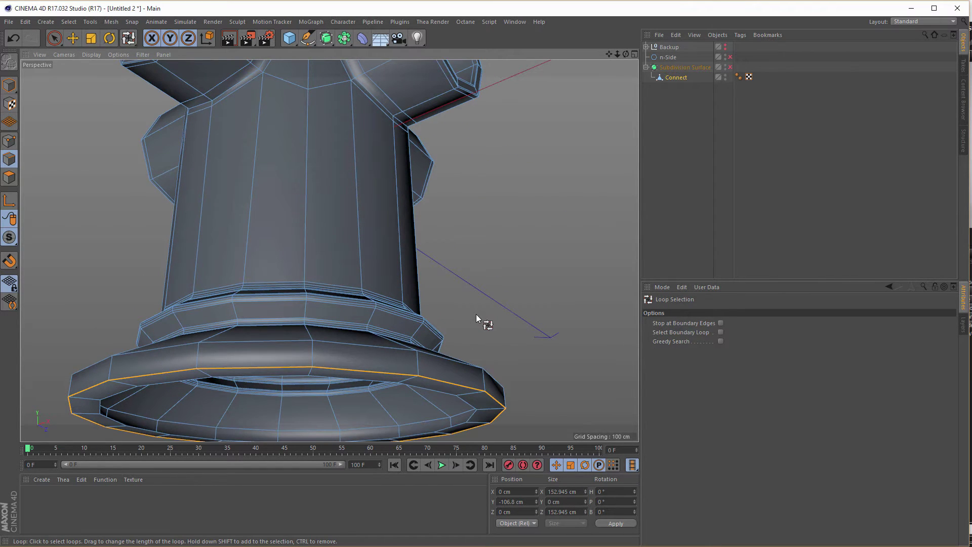
key("m")
key("s")
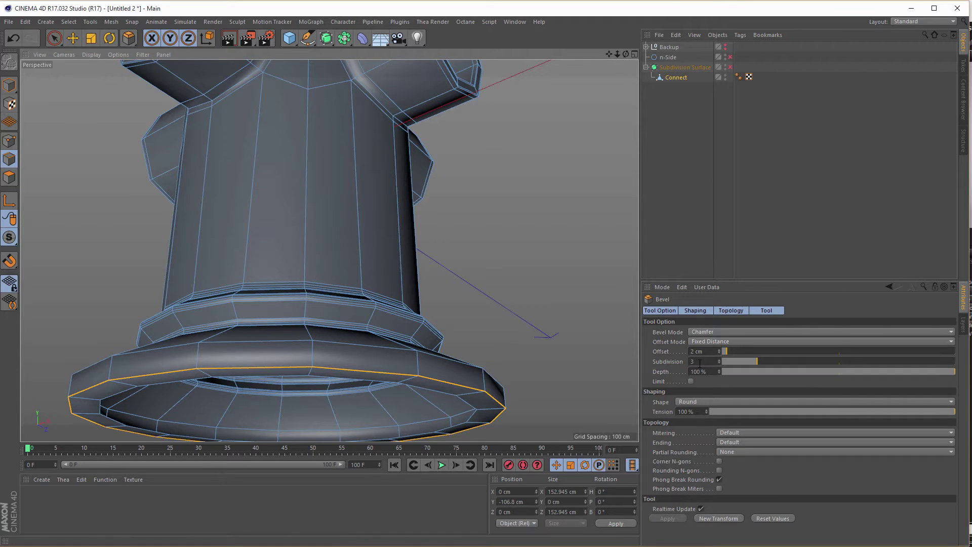
double_click(700, 361)
type("3")
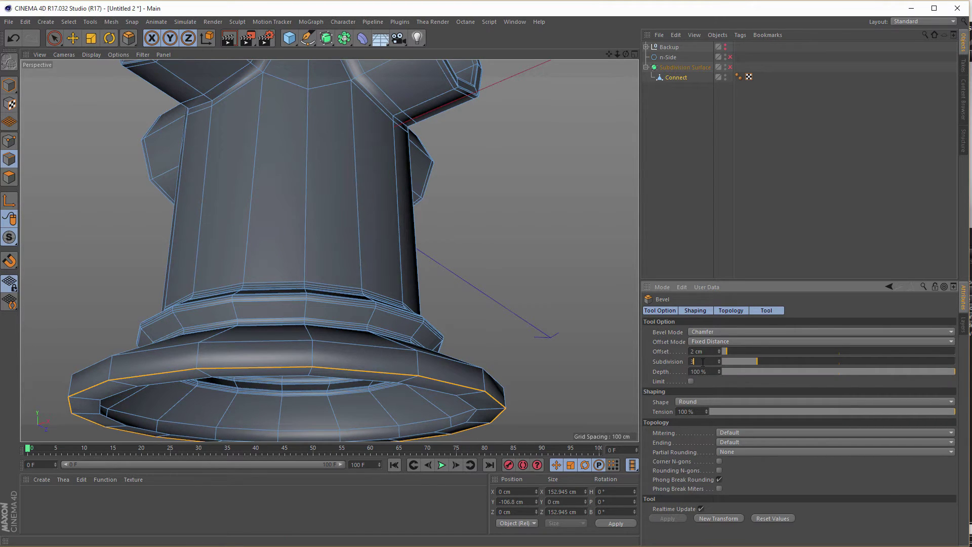
key("Return")
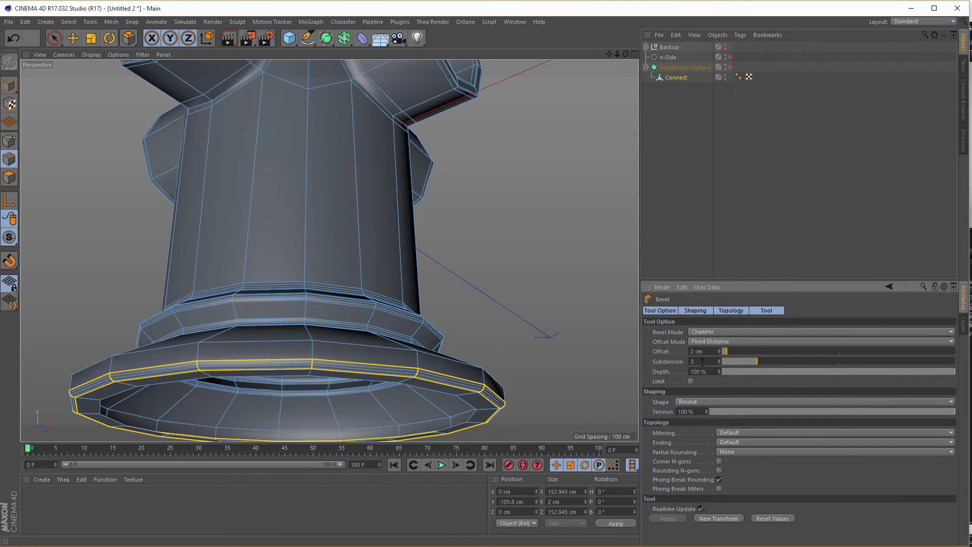
Step: Select the upper edge loop of the base rim and bevel it 2 cm with 3 subdivisions and Limit enabled
left_click_drag(409, 351, 383, 318, "alt")
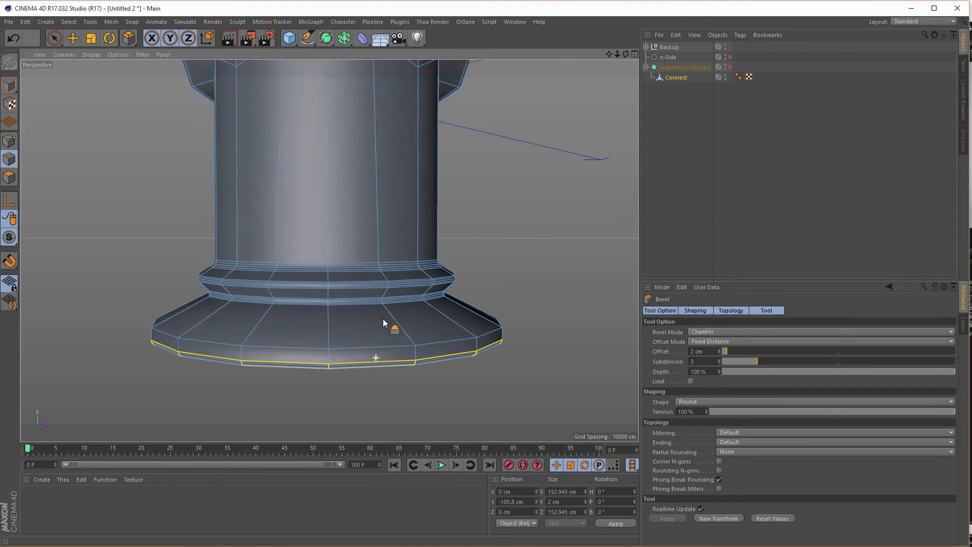
right_click(491, 266)
left_click(513, 324)
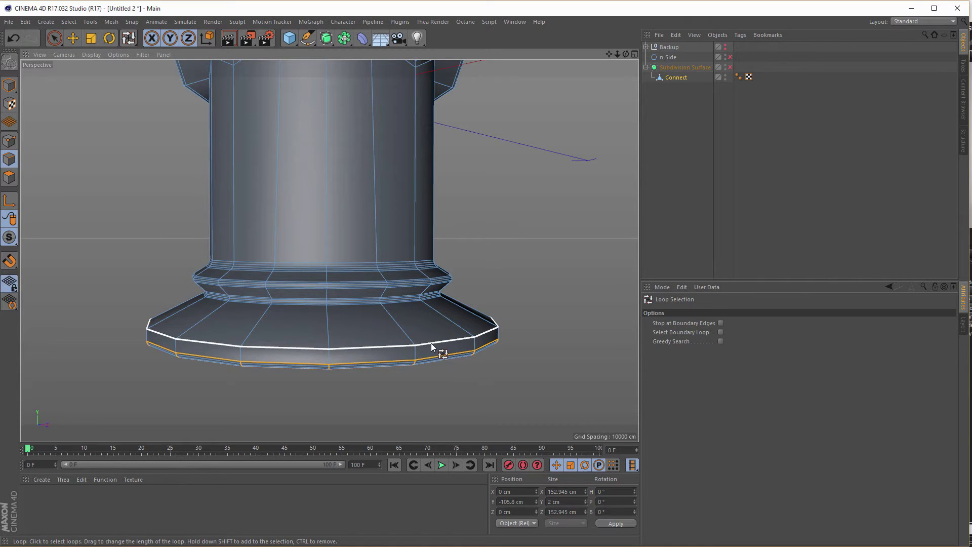
left_click(430, 342)
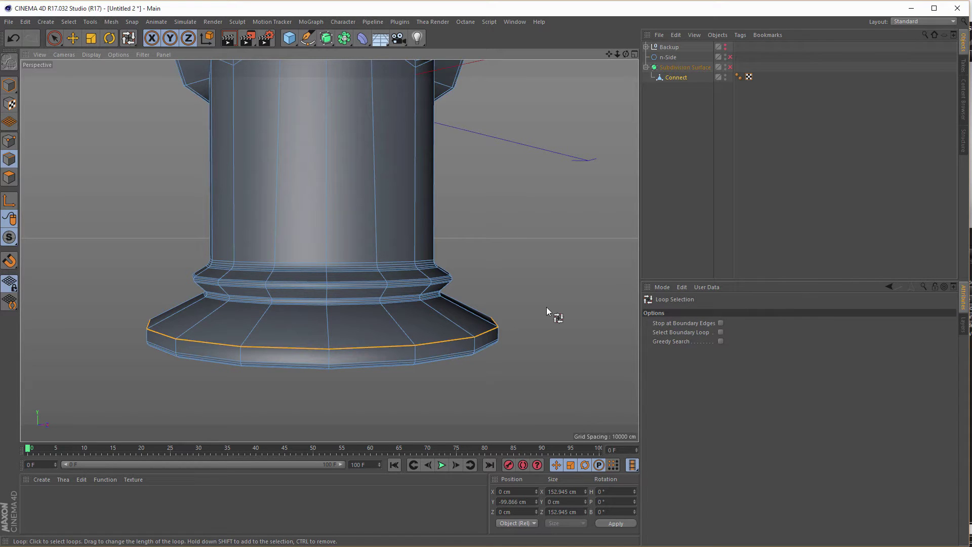
key("m")
key("s")
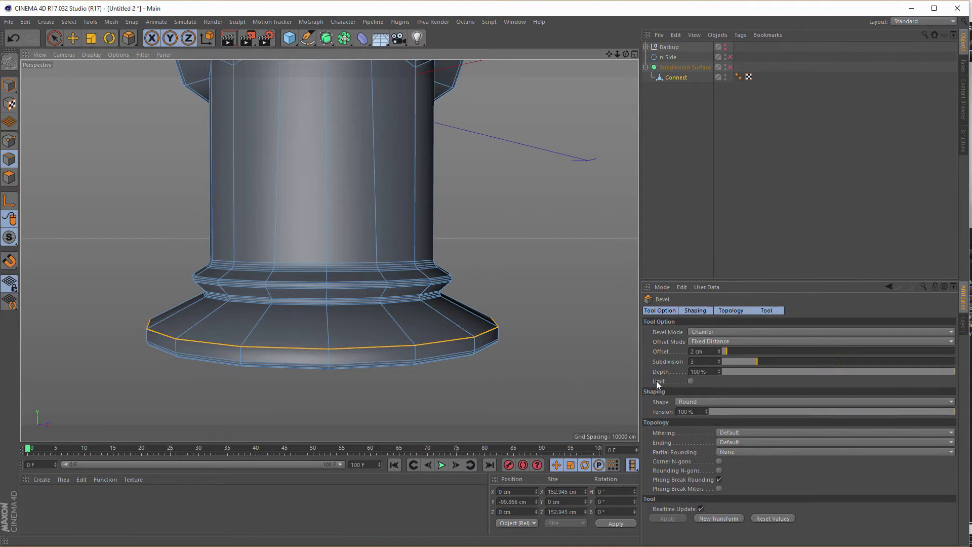
left_click(691, 382)
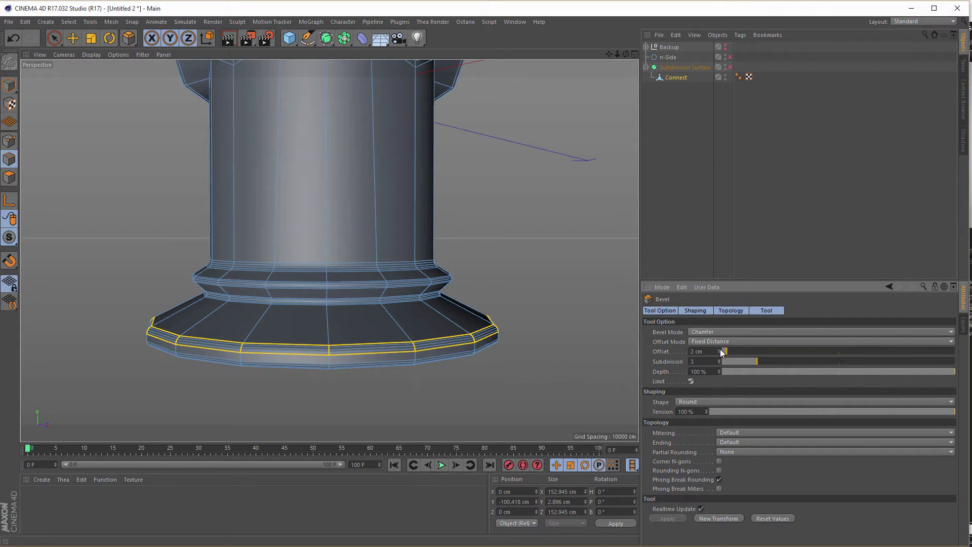
Step: Increase the base rim bevel's offset to 16 cm and compare the rounded shape with the reference hydrant image
left_click_drag(720, 351, 720, 351)
left_click_drag(578, 366, 393, 355, "alt")
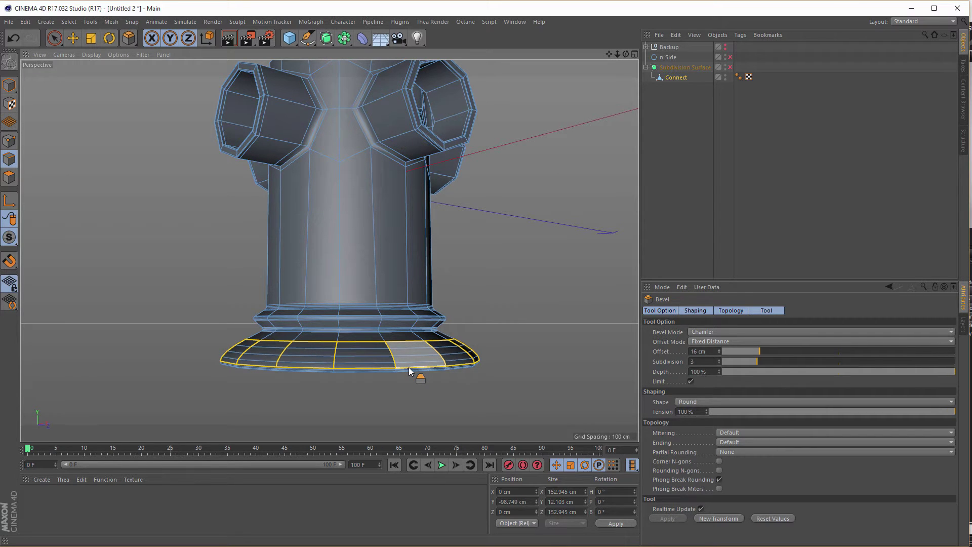
key("shift+F6")
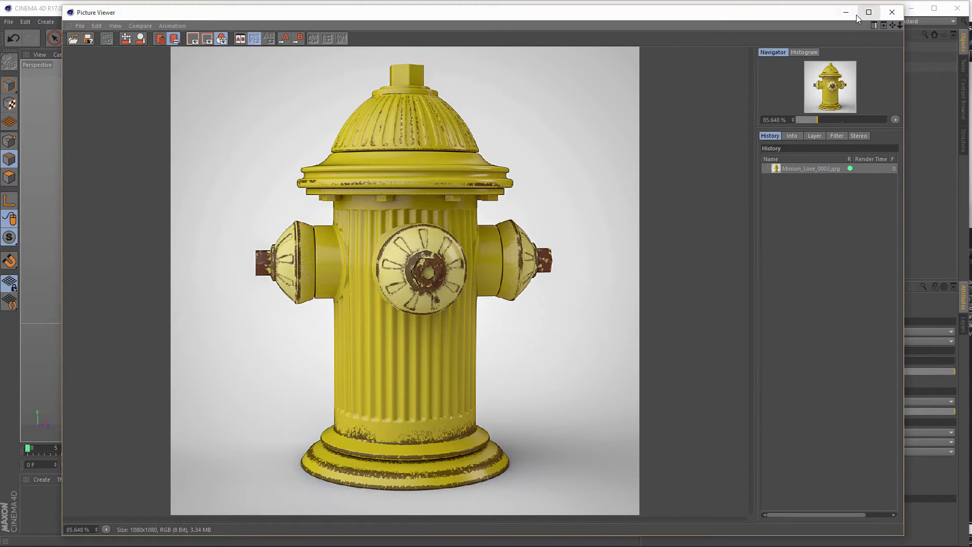
left_click(892, 12)
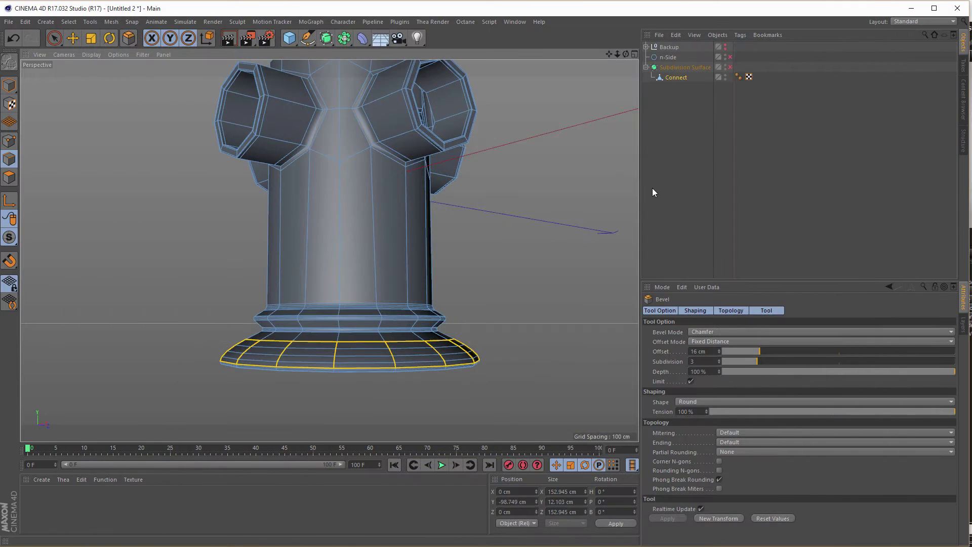
Step: In the Right view, rectangle-select the points of the collar's protruding ridge and lower them to about Y -86.9 cm
middle_click(382, 337)
middle_click(250, 388)
scroll(250, 388, "up", 5)
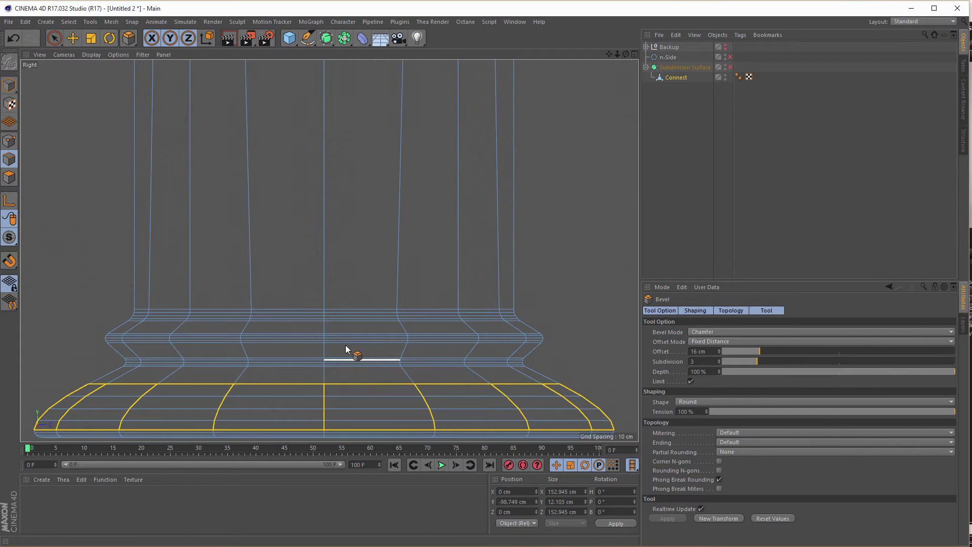
left_click(9, 142)
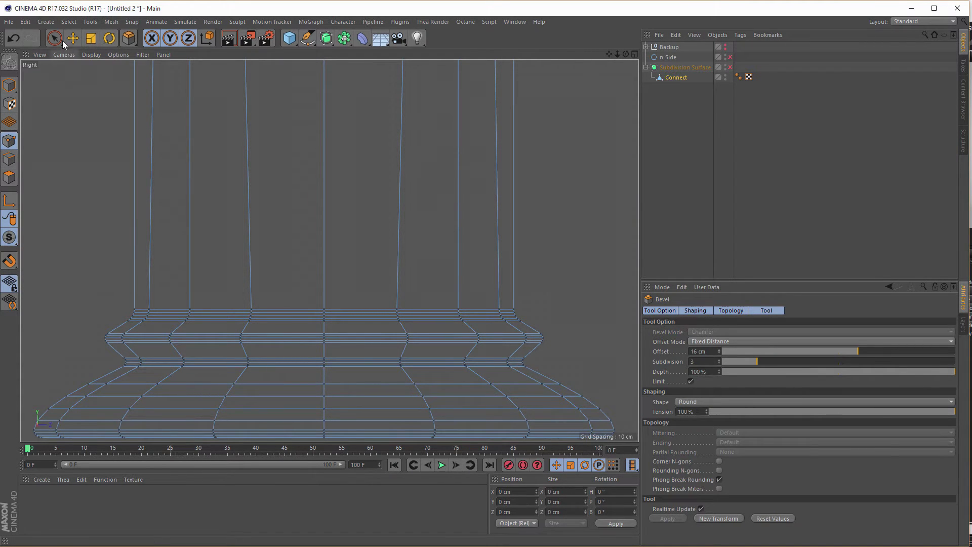
mouse_move(54, 38)
left_mouse_down()
mouse_move(63, 64)
mouse_move(102, 68)
left_mouse_up()
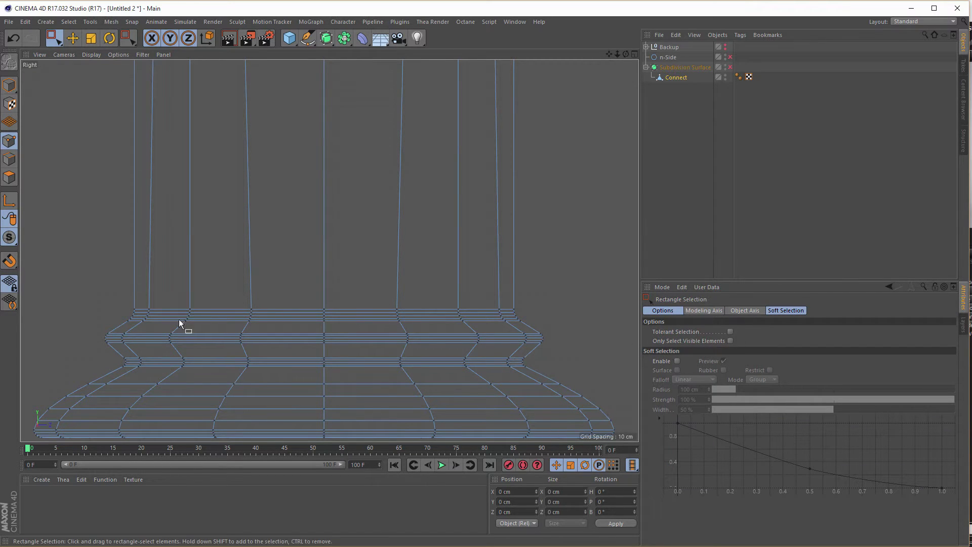
left_click_drag(86, 328, 585, 349)
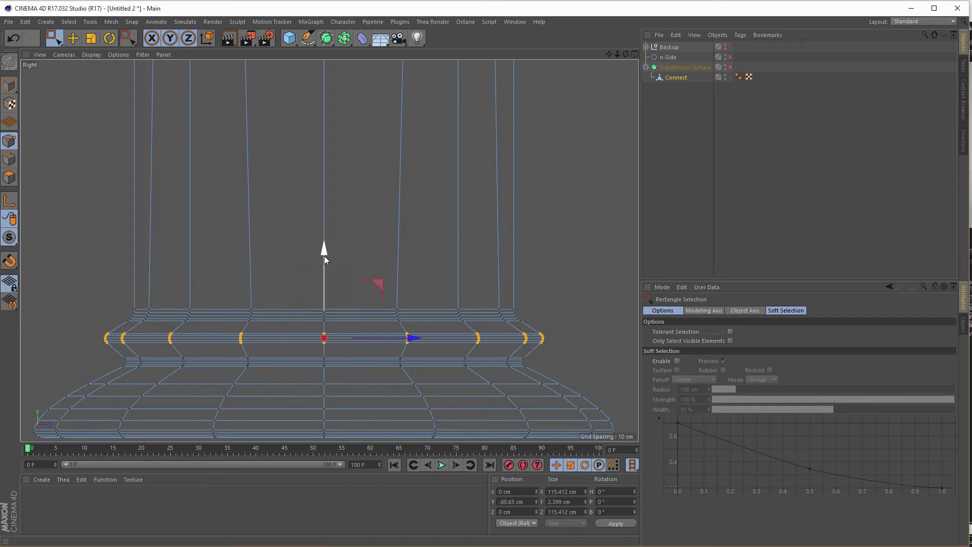
left_click_drag(322, 248, 313, 275)
middle_click(281, 330)
middle_click(226, 223)
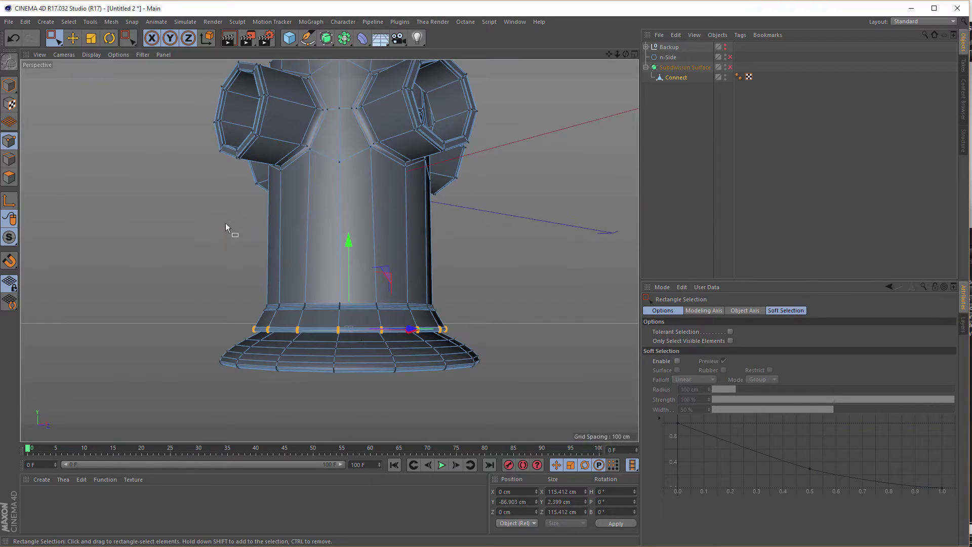
Step: Loop-select the lower edge of the collar ridge and bevel it with a 0.38 cm offset and 3 subdivisions
scroll(383, 321, "down", 2)
scroll(382, 321, "up", 10)
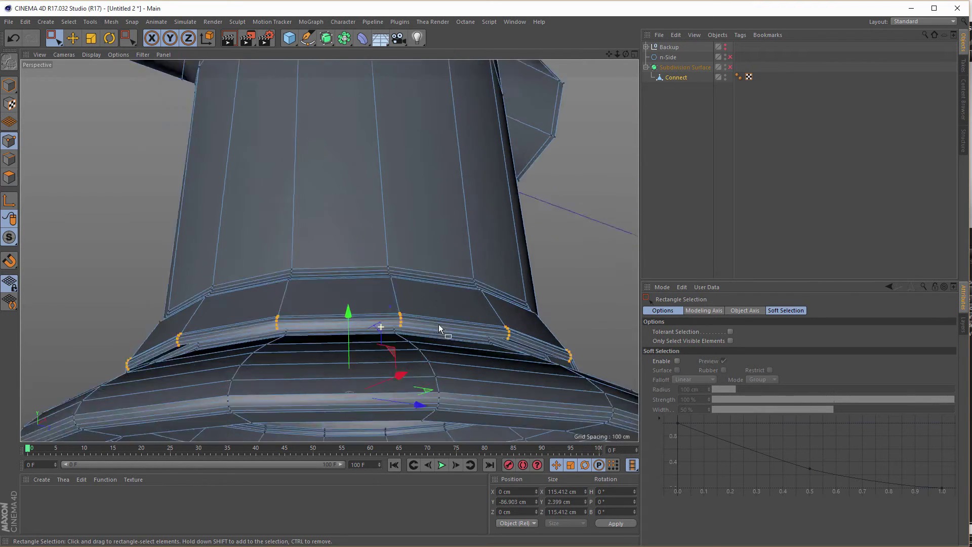
left_click_drag(484, 325, 455, 316, "alt")
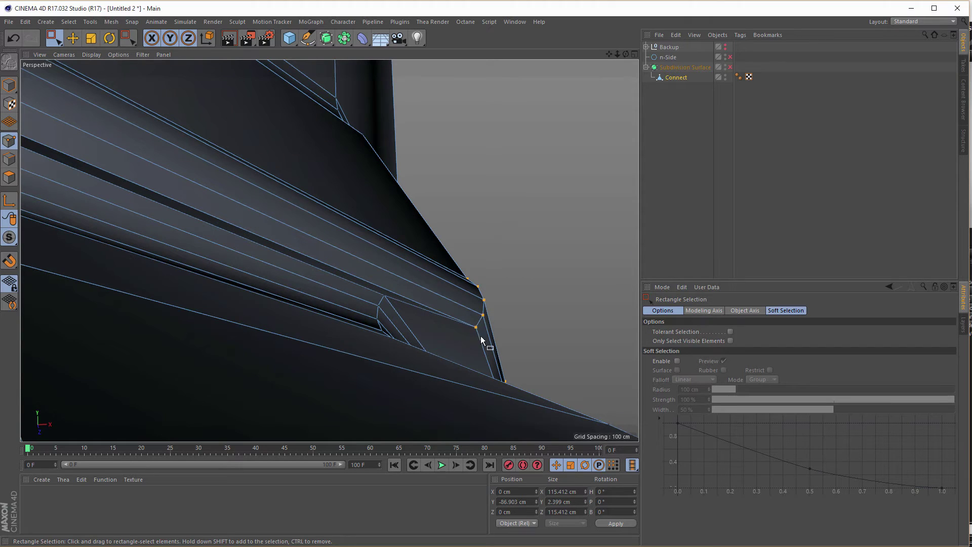
left_click(17, 160)
key("u")
key("l")
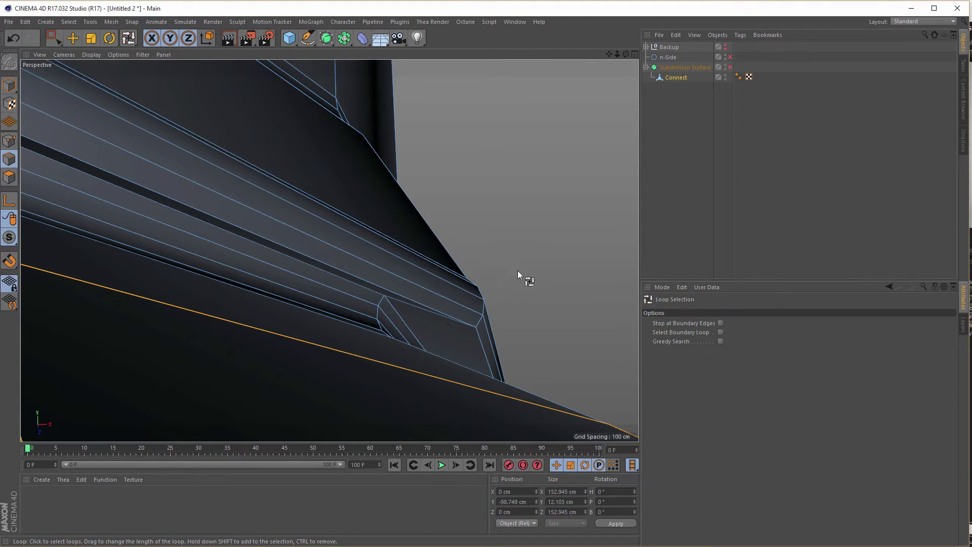
left_click(481, 337)
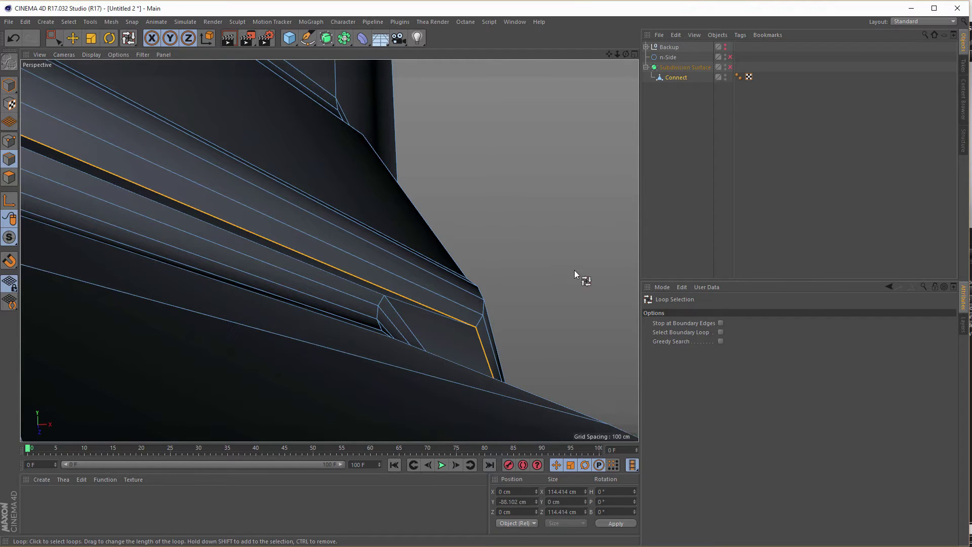
key("m")
key("s")
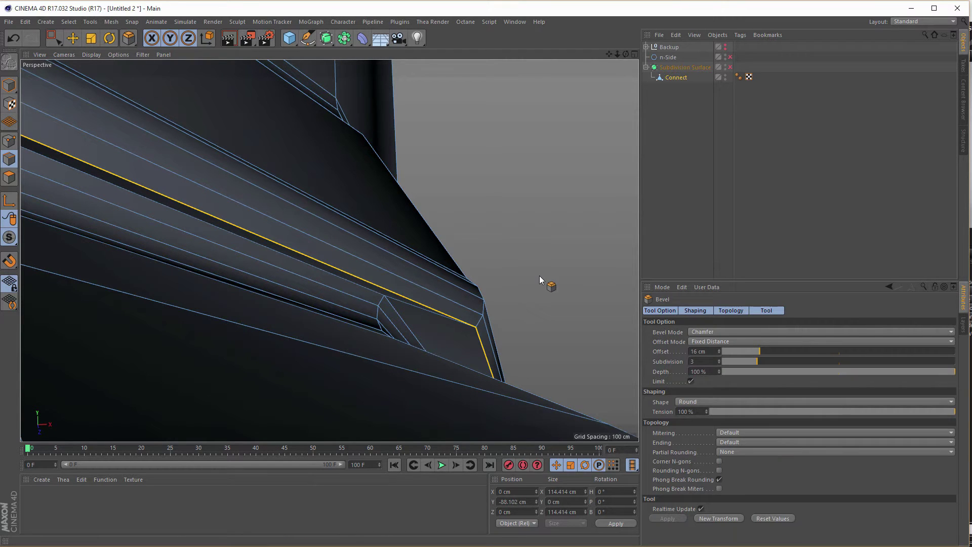
left_click_drag(540, 275, 540, 275)
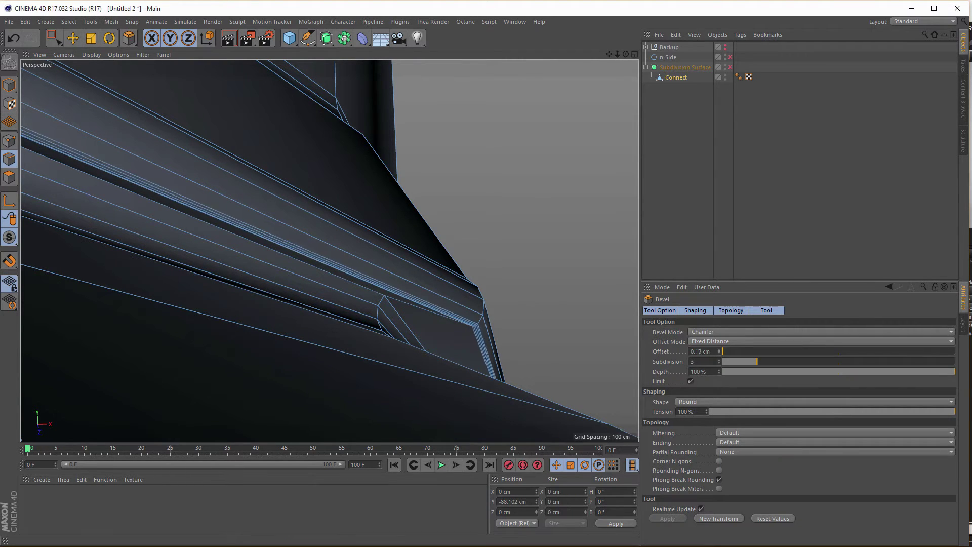
left_click_drag(480, 295, 484, 295)
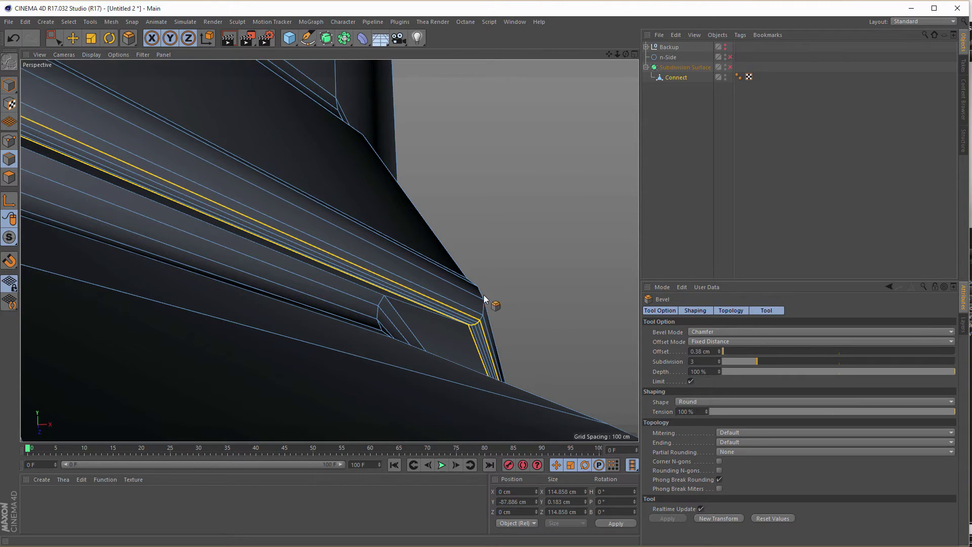
Step: Switch to Model mode, enable the Subdivision Surface, and render the view of the smoothed hydrant body
right_click_drag(453, 327, 378, 329, "alt")
left_click_drag(375, 307, 462, 227, "alt")
right_click_drag(463, 227, 405, 233, "alt")
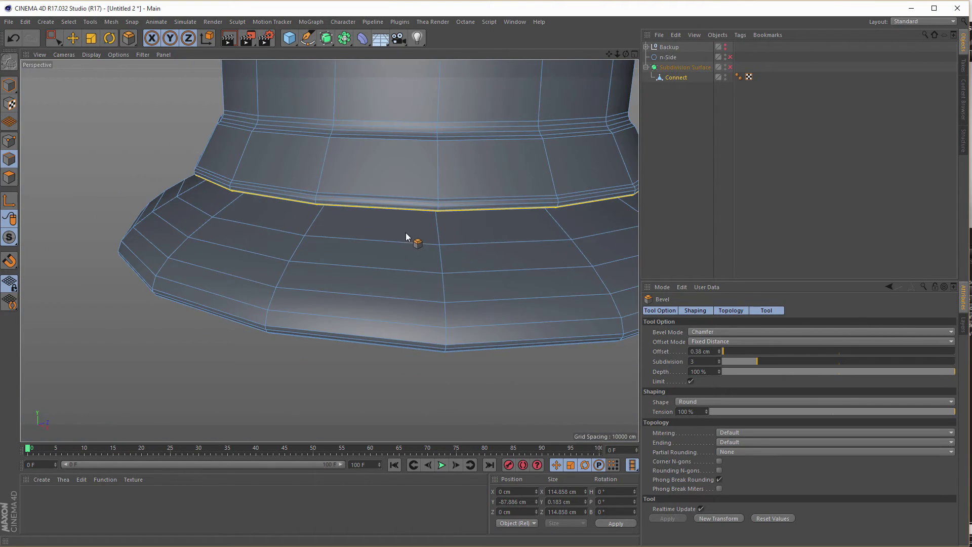
middle_click_drag(440, 231, 344, 309, "alt")
right_click_drag(344, 309, 213, 330, "alt")
middle_click_drag(380, 257, 330, 320, "alt")
mouse_move(330, 320)
left_mouse_down("alt")
mouse_move(368, 338)
mouse_move(328, 317)
mouse_move(314, 324)
left_mouse_up("alt")
middle_click_drag(314, 324, 331, 353, "alt")
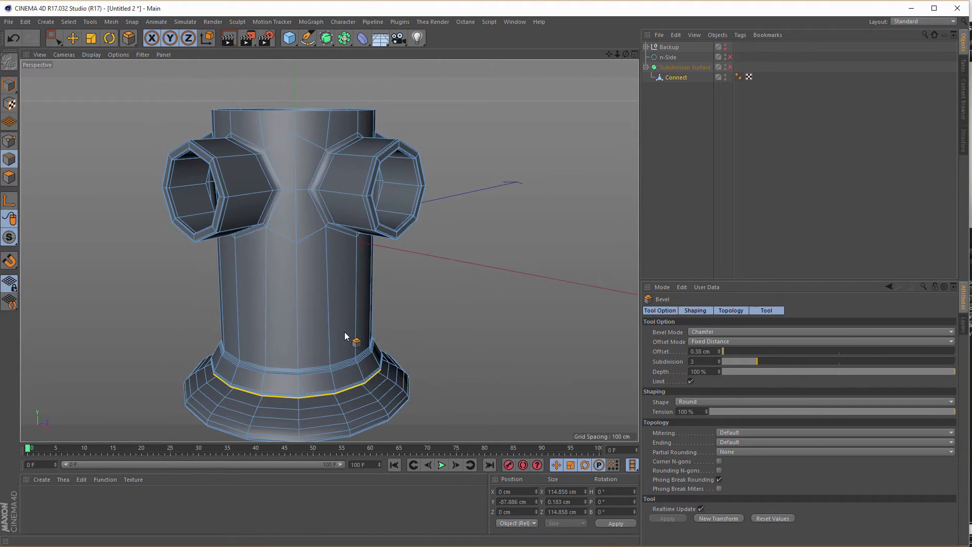
left_click_drag(344, 332, 345, 288, "alt")
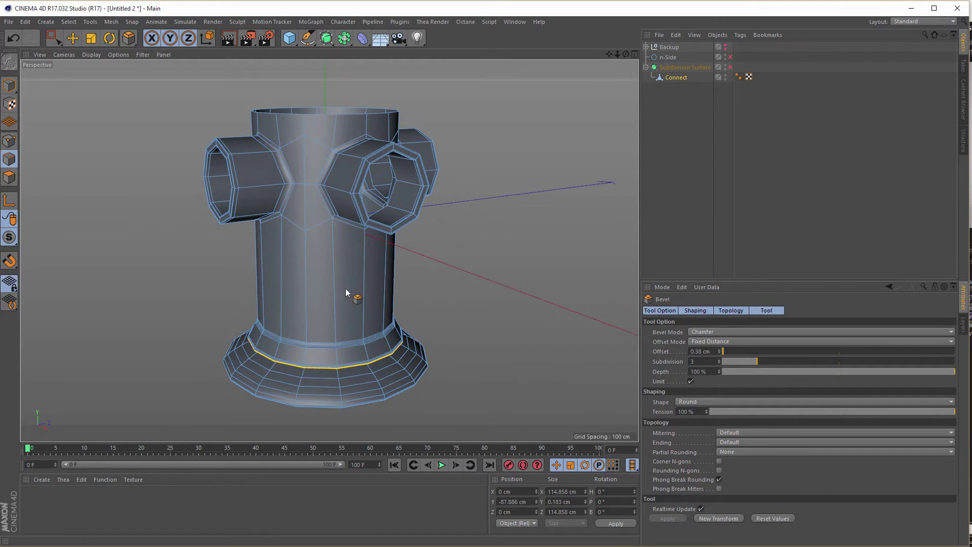
left_click(10, 85)
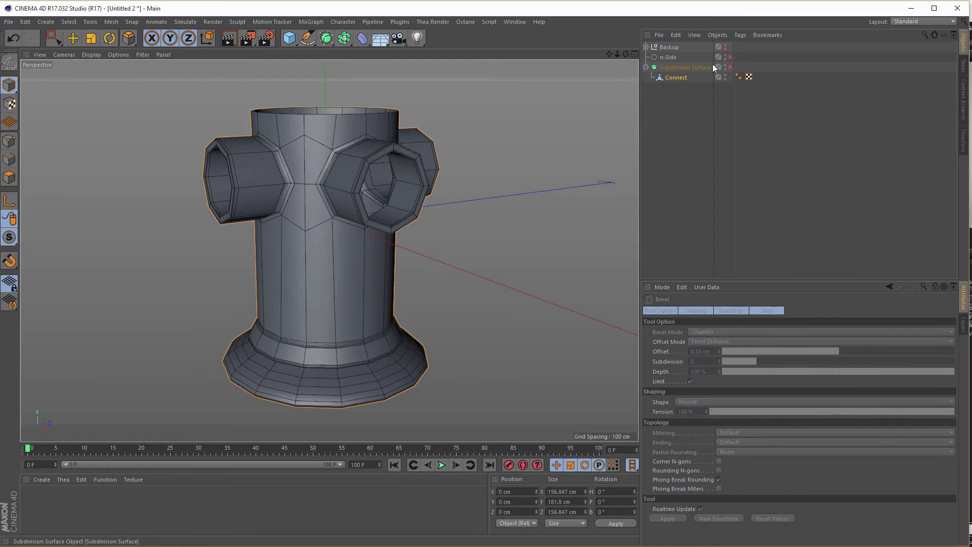
left_click(729, 67)
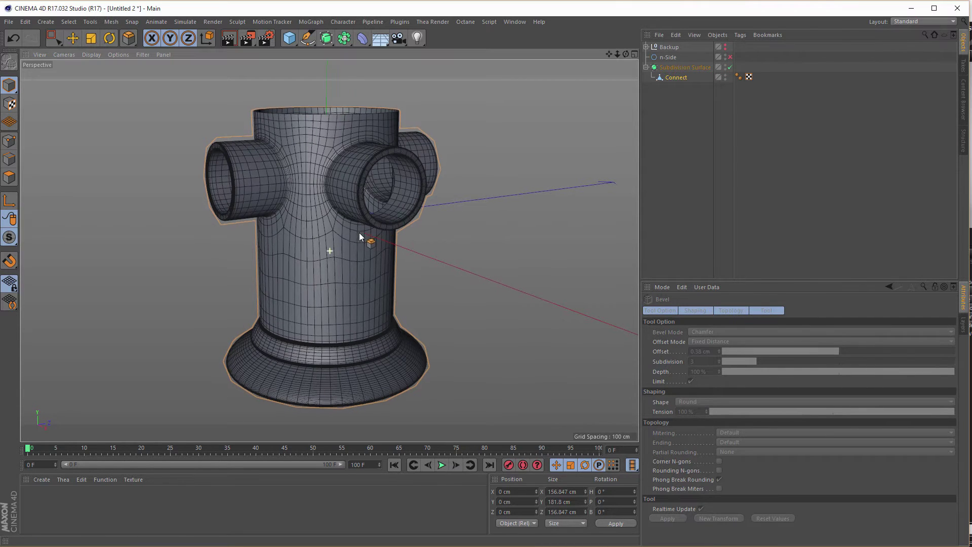
left_click_drag(360, 233, 442, 262, "alt")
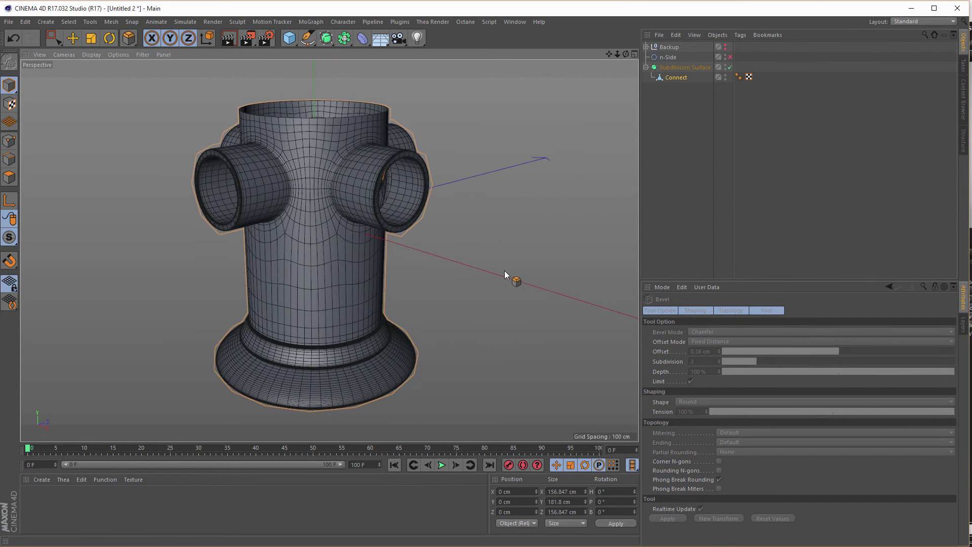
key("ctrl+r")
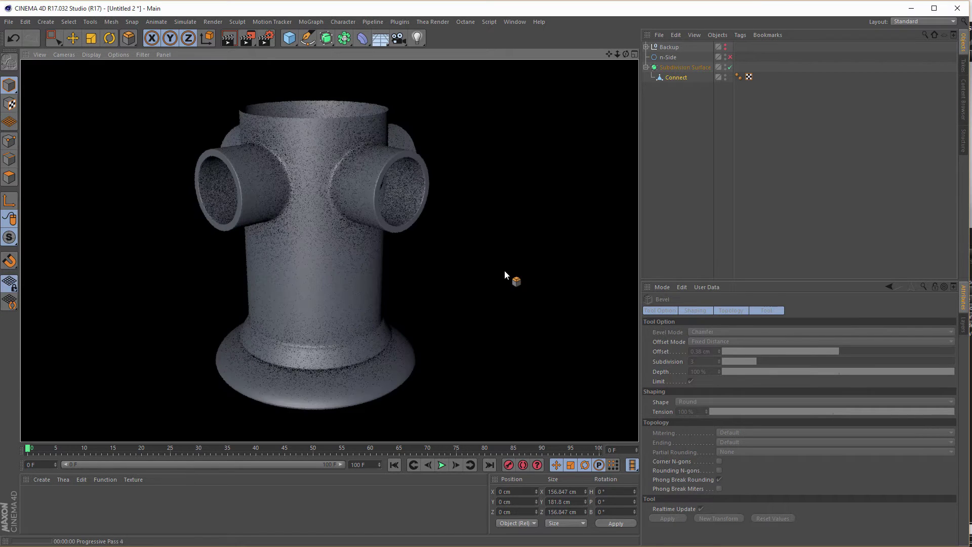
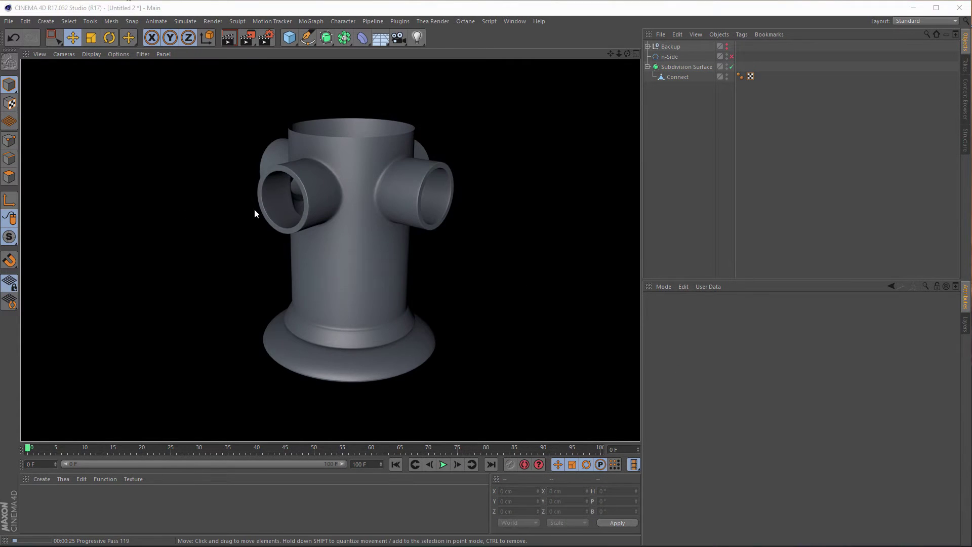
Step: Leave the rendered view and examine the flange under the cap in the reference hydrant image
left_click(286, 206)
mouse_move(291, 202)
left_mouse_down("alt")
mouse_move(296, 193)
mouse_move(256, 205)
mouse_move(293, 197)
left_mouse_up("alt")
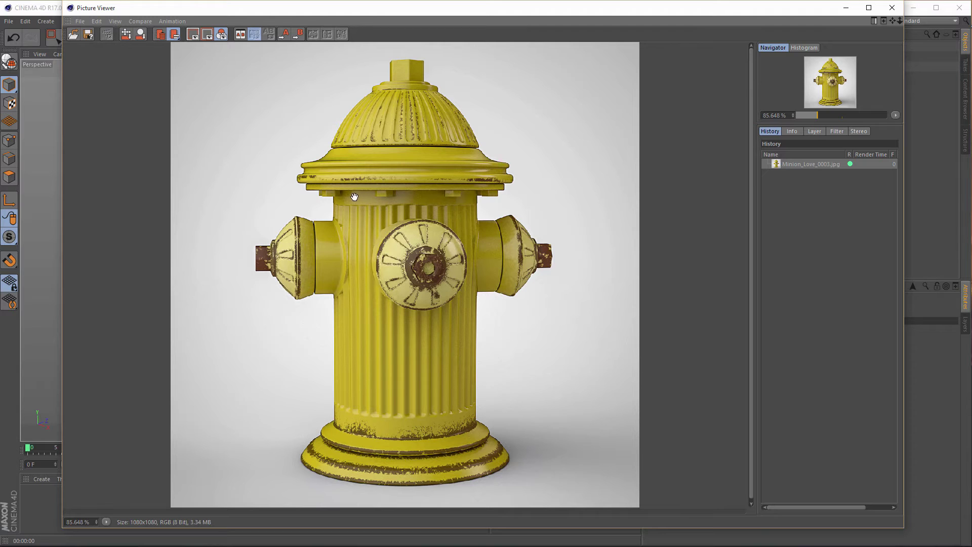
left_click(897, 14)
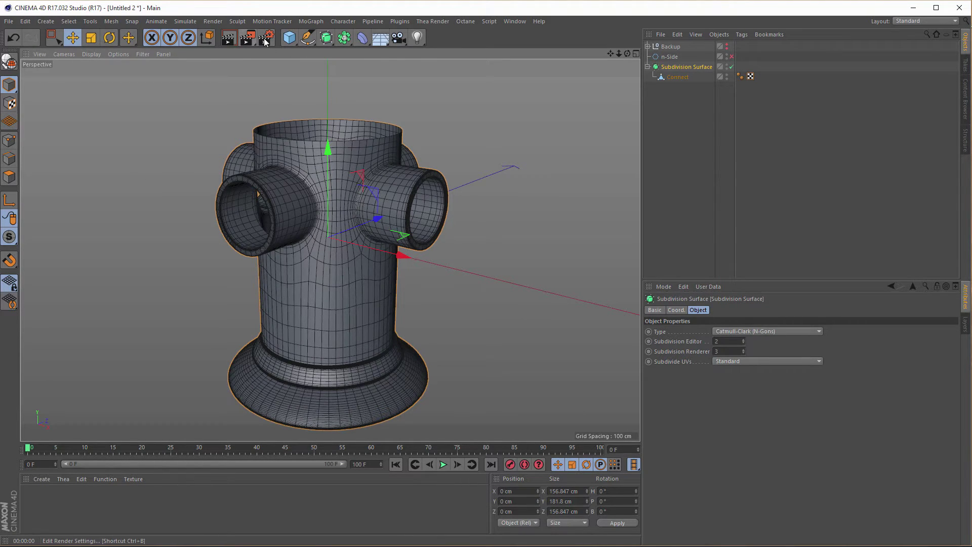
Step: Add a Tube primitive with a 45 cm inner radius, 60 cm outer radius and 50 rotation segments
left_click(287, 39)
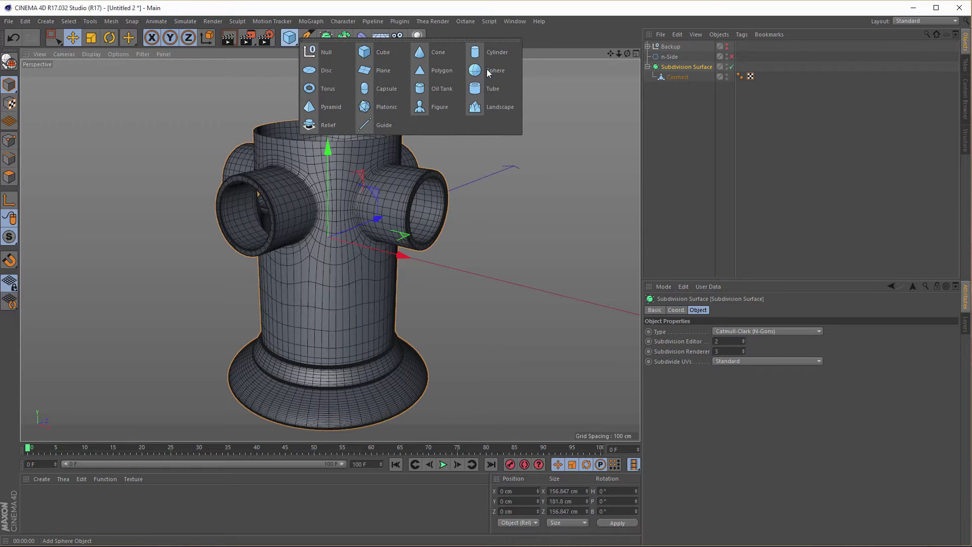
left_click(493, 89)
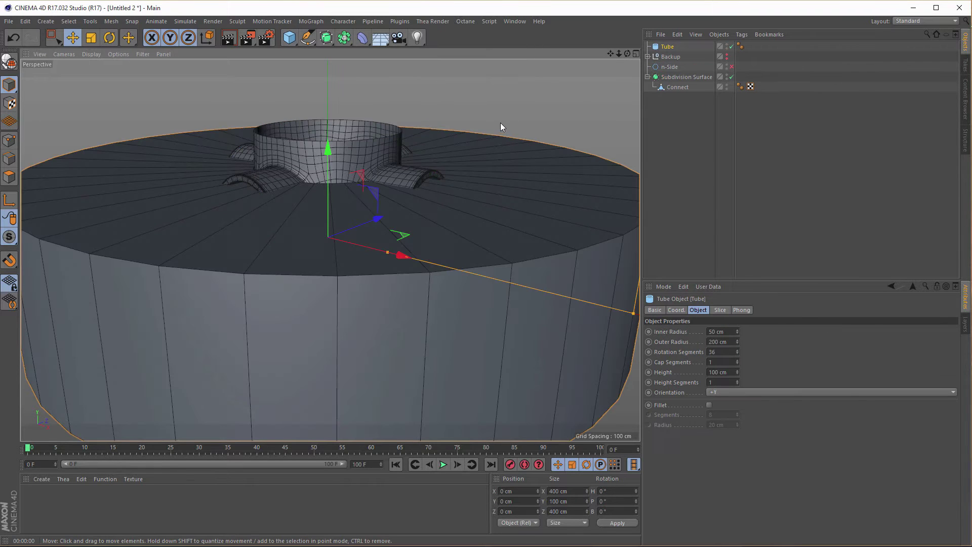
scroll(453, 212, "down", 3)
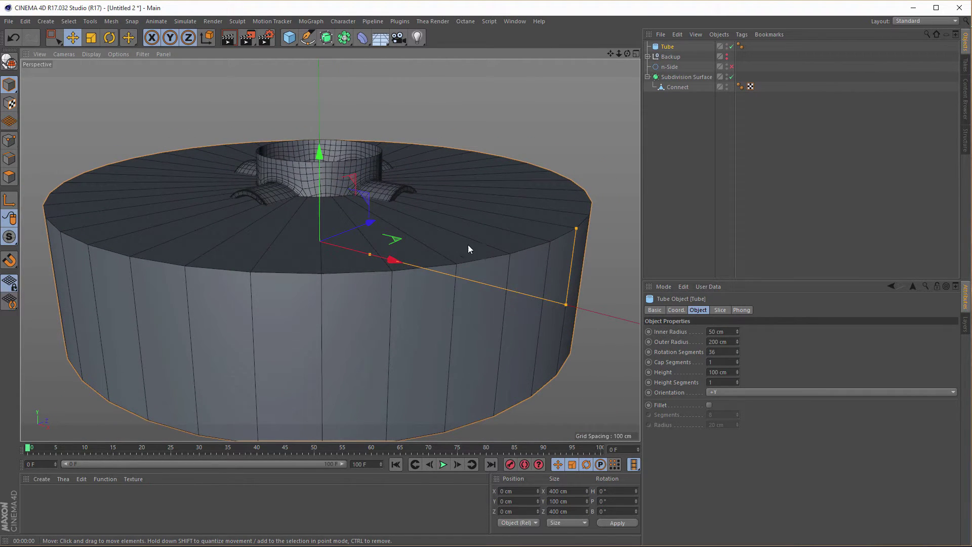
left_click(716, 331)
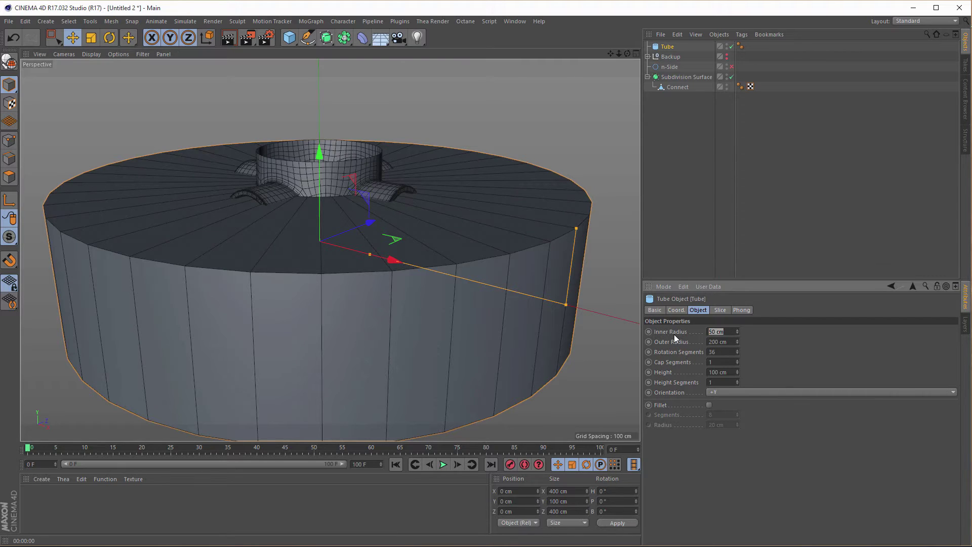
type("45")
key("Tab")
type("60")
key("Tab")
type("50")
key("Return")
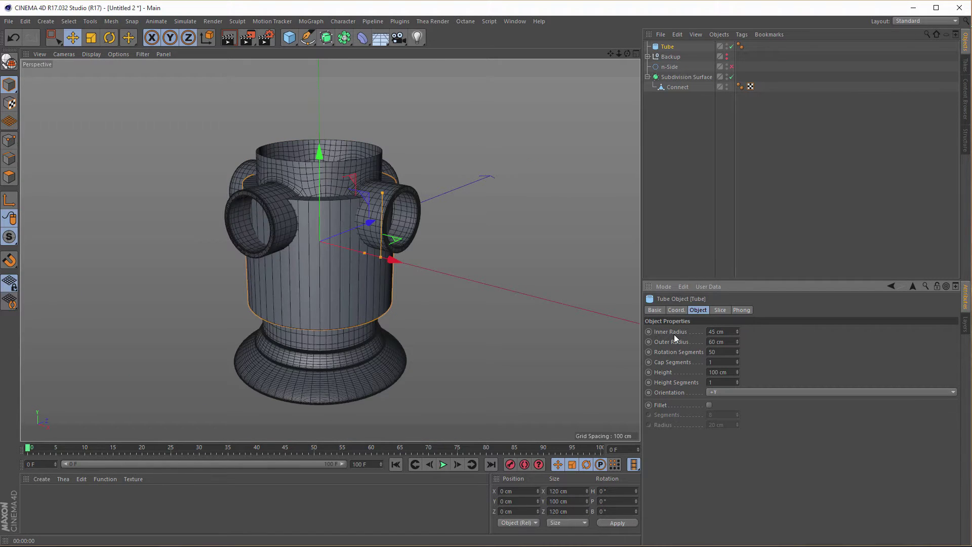
Step: Set the tube's height to 3 cm and raise it to the hydrant body's upper opening, about Y 74.7 cm
double_click(730, 370)
type("3")
key("Return")
left_click_drag(321, 168, 327, 60)
Step: Fine-tune the tube's height position to about Y 76.5 cm in the Right view and compare it with the reference image
middle_click(298, 249)
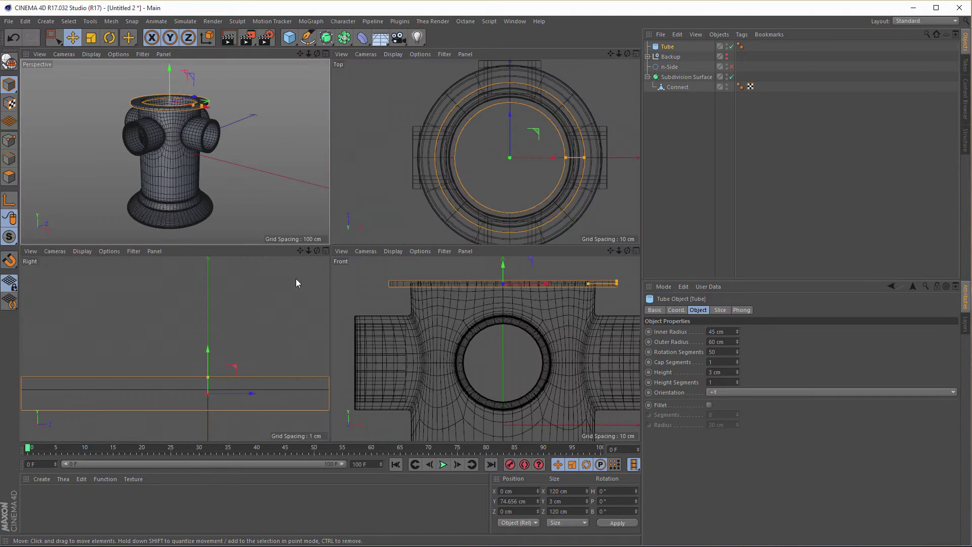
middle_click(296, 278)
scroll(256, 354, "up", 5)
scroll(318, 318, "up", 3)
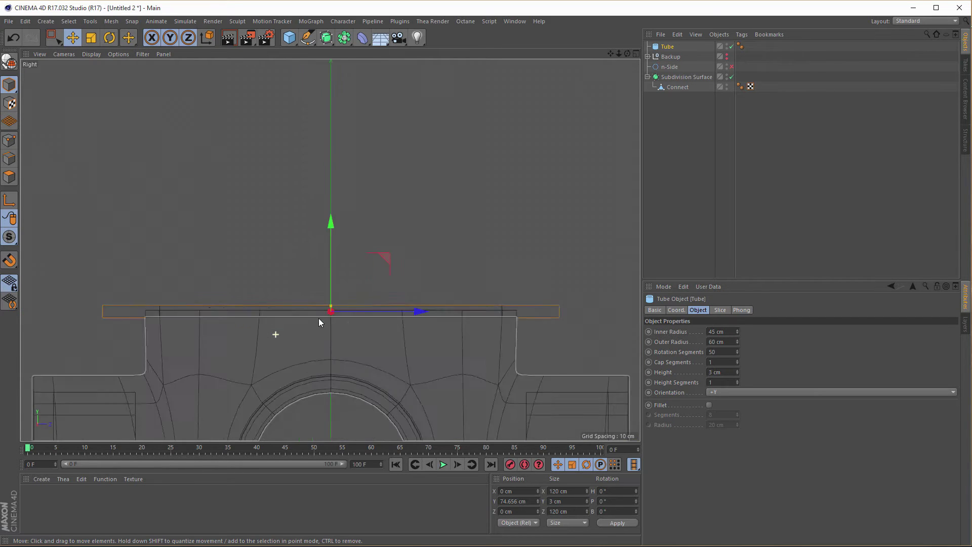
scroll(405, 250, "up", 3)
left_click_drag(392, 193, 367, 162)
middle_click(366, 214)
middle_click(296, 193)
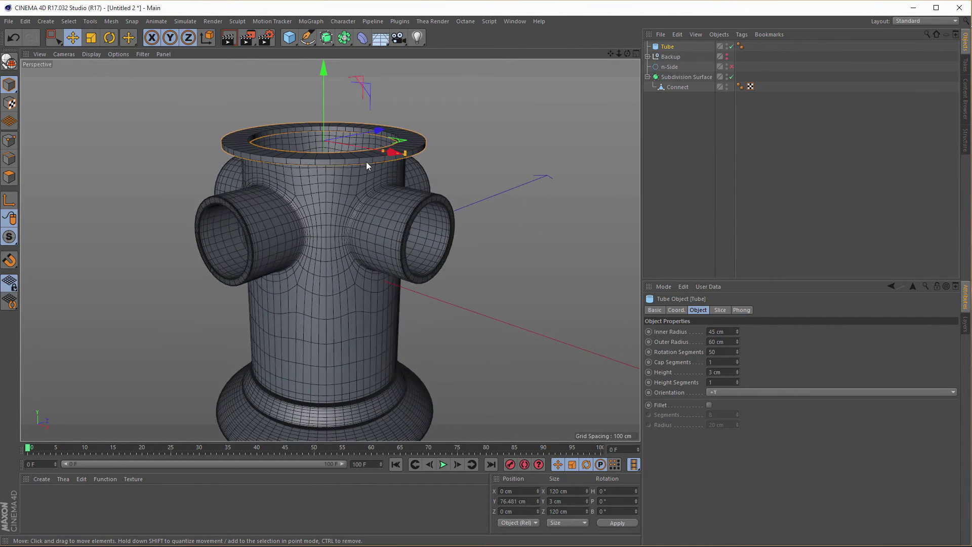
key("shift+F6")
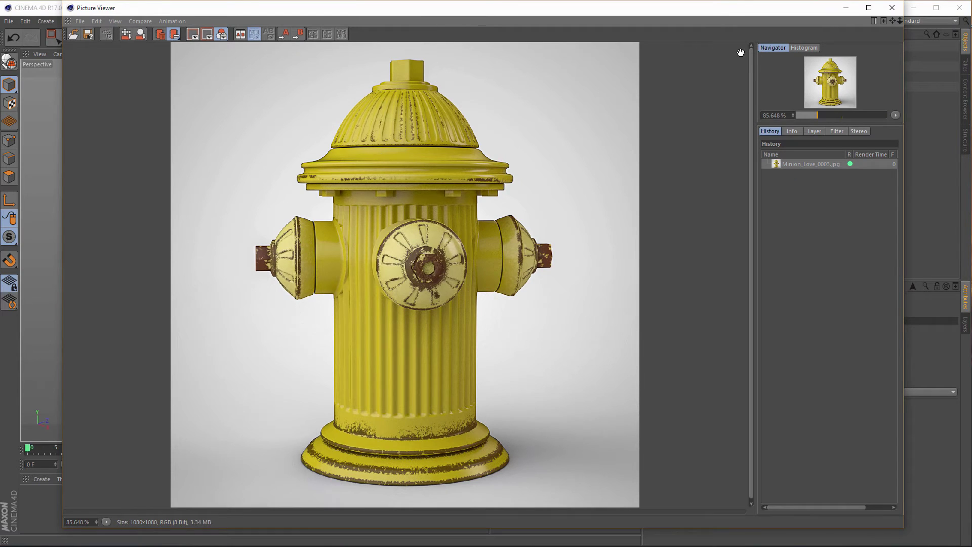
left_click(892, 7)
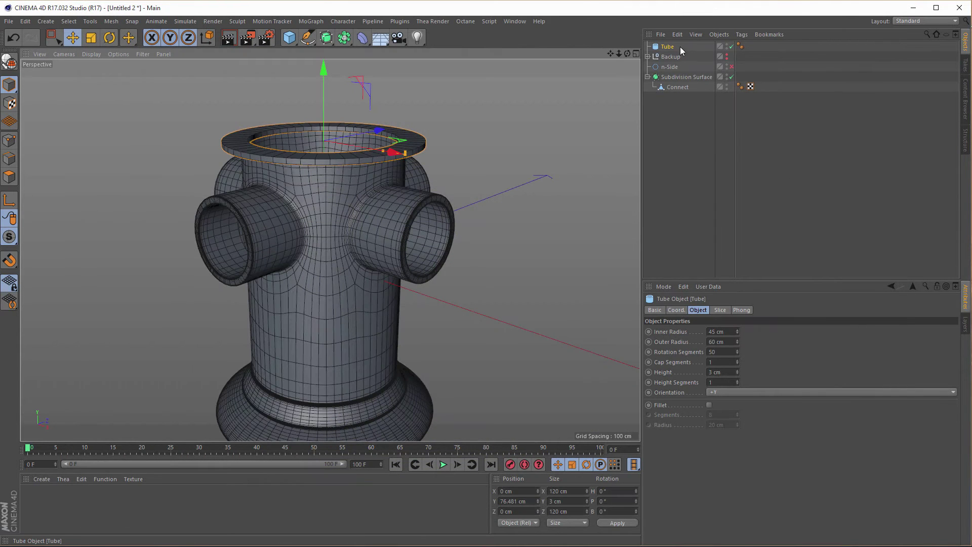
Step: Increase the flange tube's height to 4 cm and check its proportions against the hydrant body
left_click(738, 371)
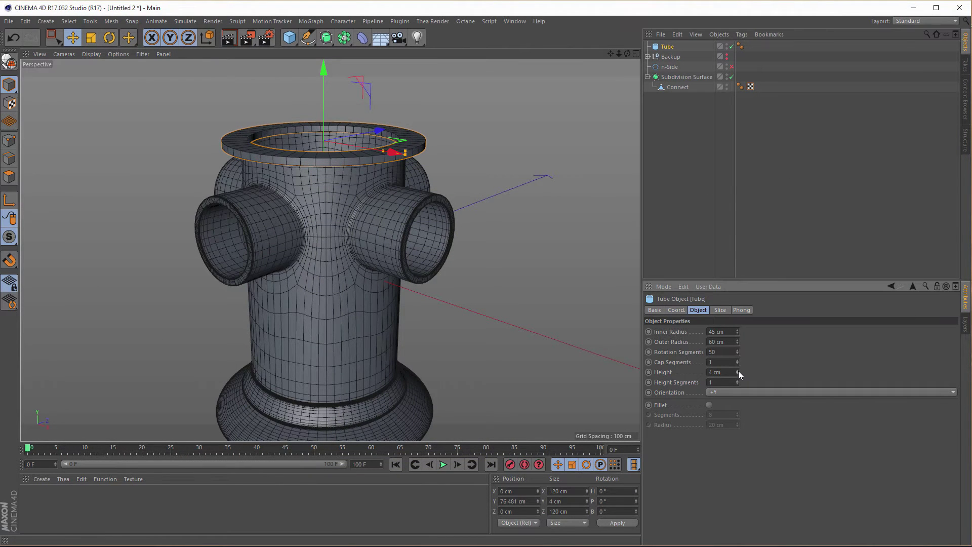
left_click_drag(360, 149, 349, 172, "alt")
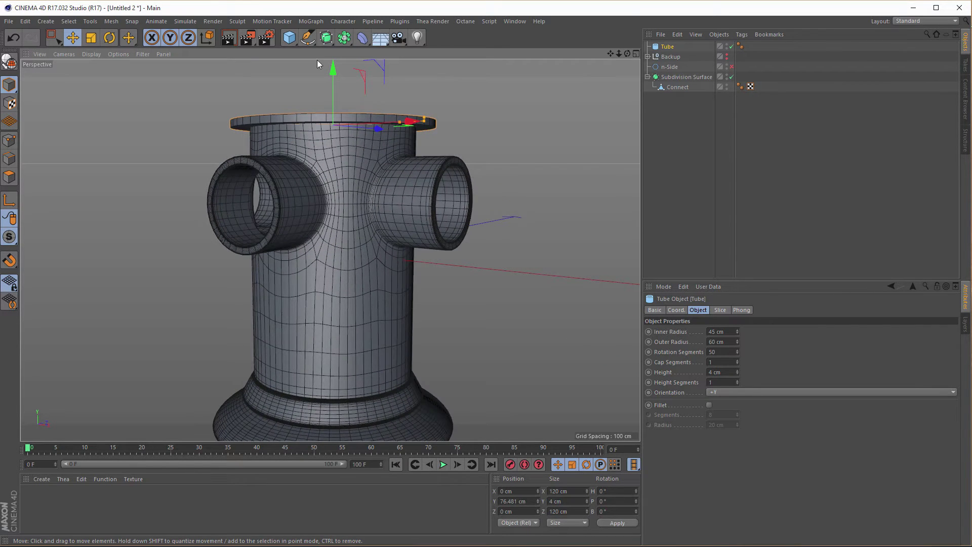
scroll(315, 98, "up", 5)
left_click_drag(375, 117, 341, 160, "alt")
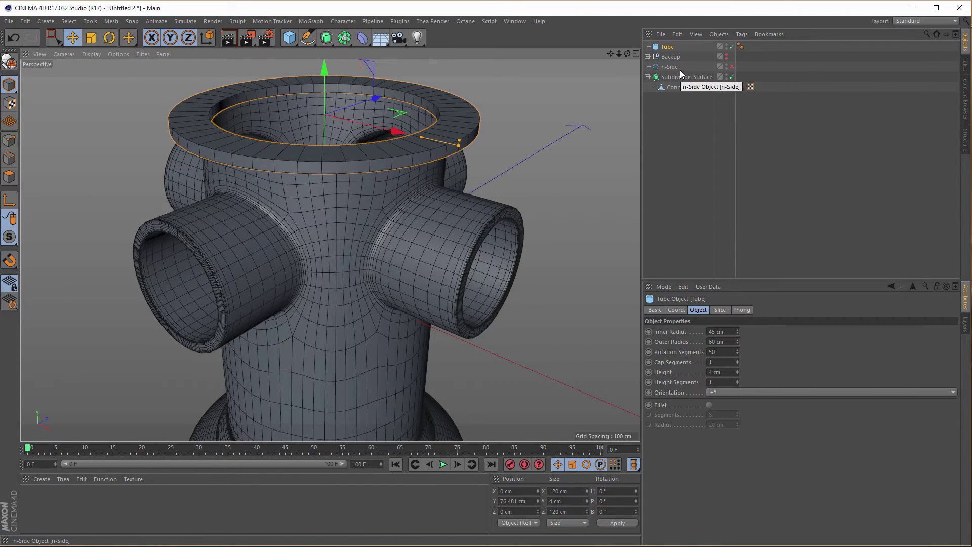
left_click_drag(471, 141, 385, 187, "alt")
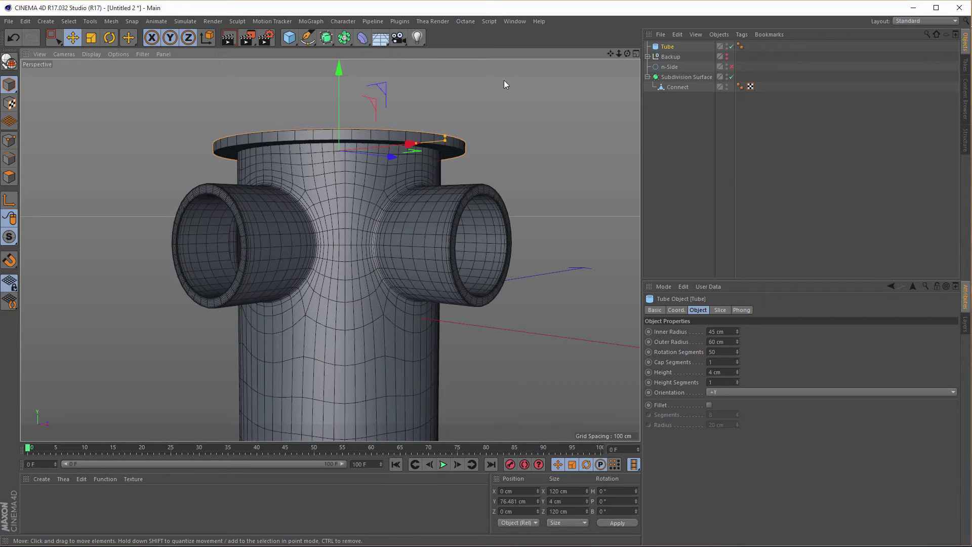
Step: Hide the Subdivision Surface hydrant body in the viewport and switch to the Top view
left_click(681, 77)
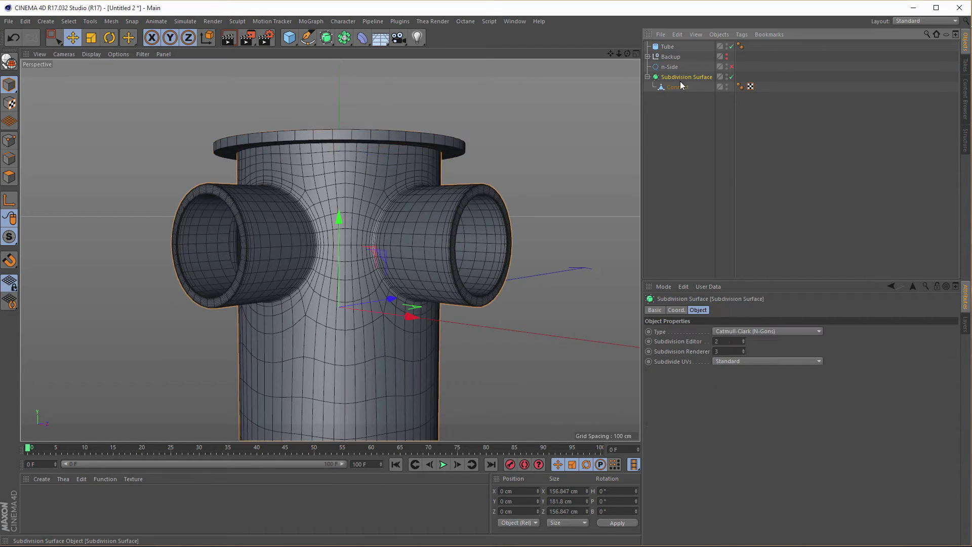
left_click(728, 76)
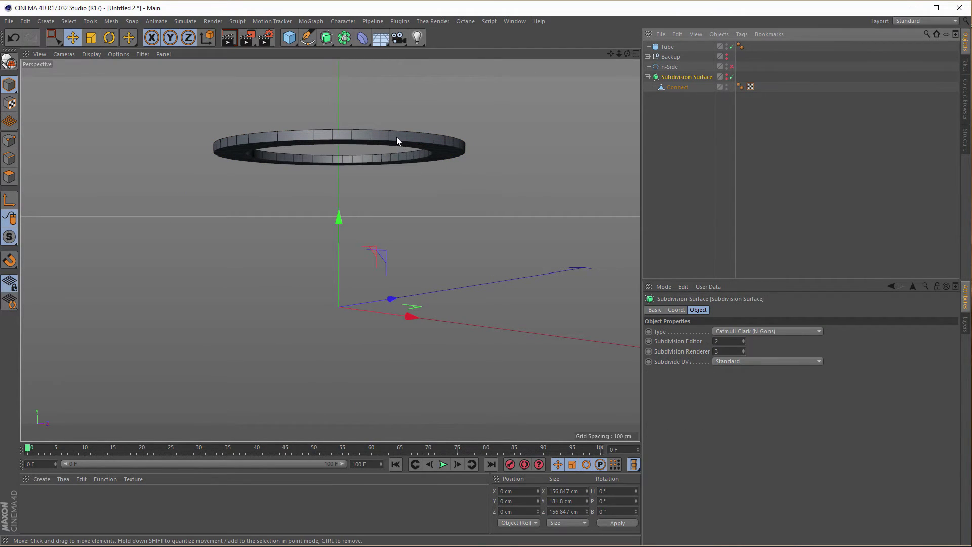
mouse_move(397, 137)
left_mouse_down("alt")
mouse_move(389, 148)
mouse_move(390, 134)
left_mouse_up("alt")
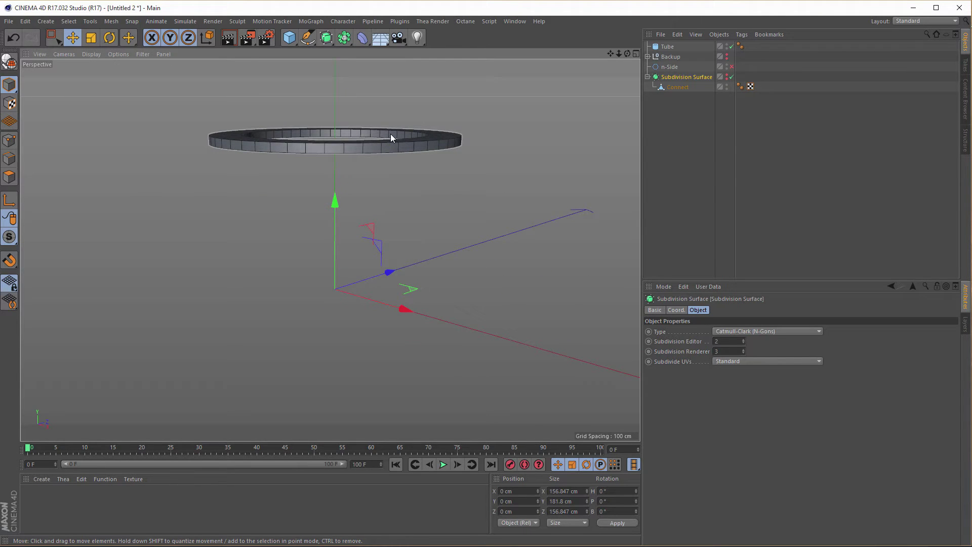
middle_click(390, 134)
middle_click(420, 138)
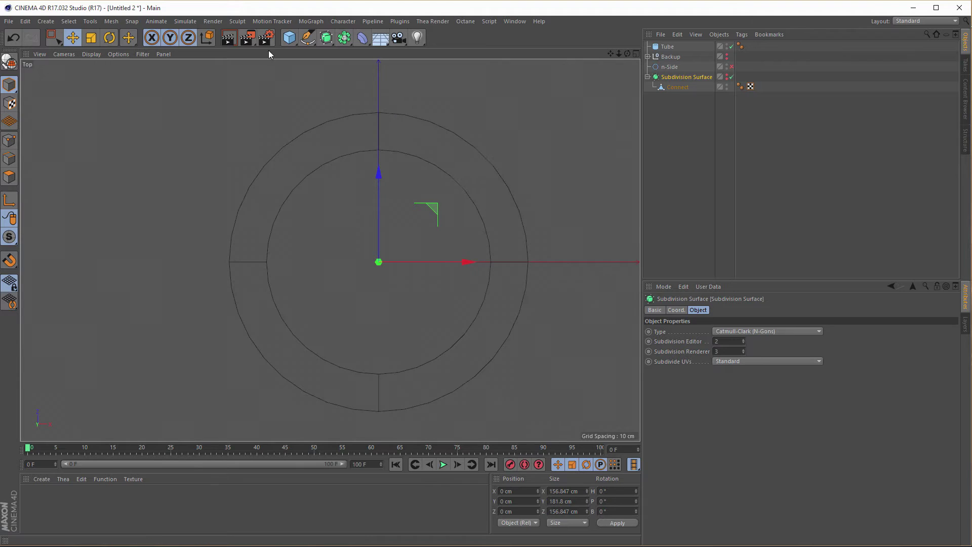
Step: Add a six-sided n-Side spline at the centre of the flange and set its radius to 5 cm
left_click(307, 38)
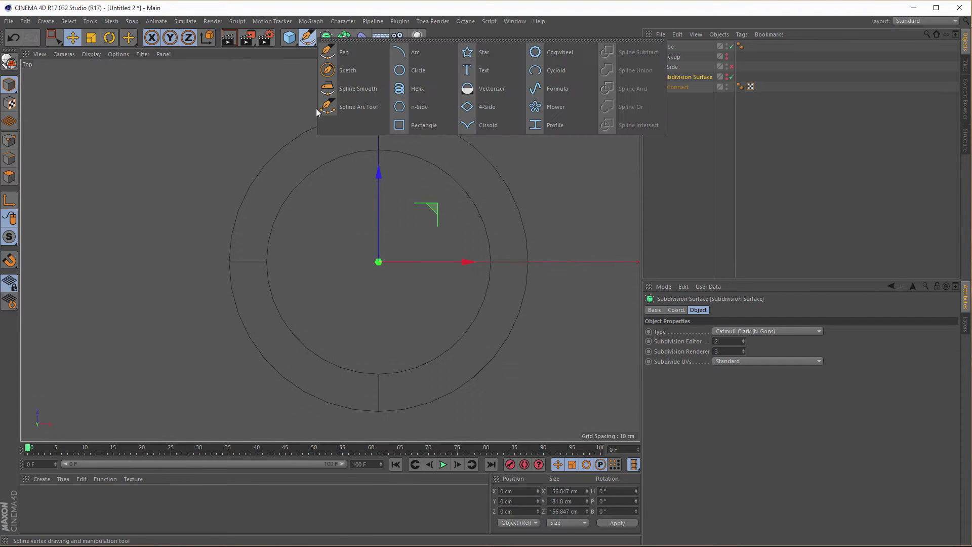
left_click(432, 106)
key("t")
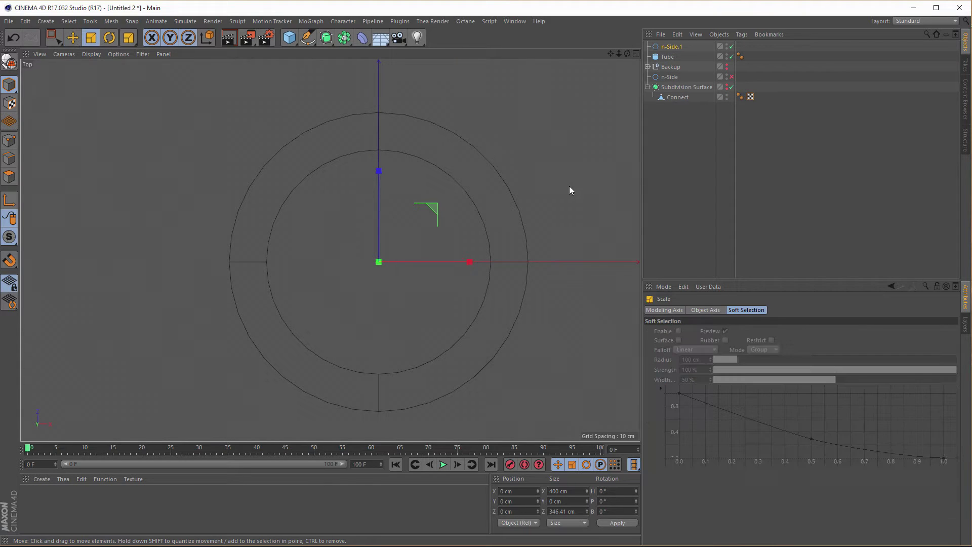
left_click_drag(578, 169, 248, 329)
left_click(671, 46)
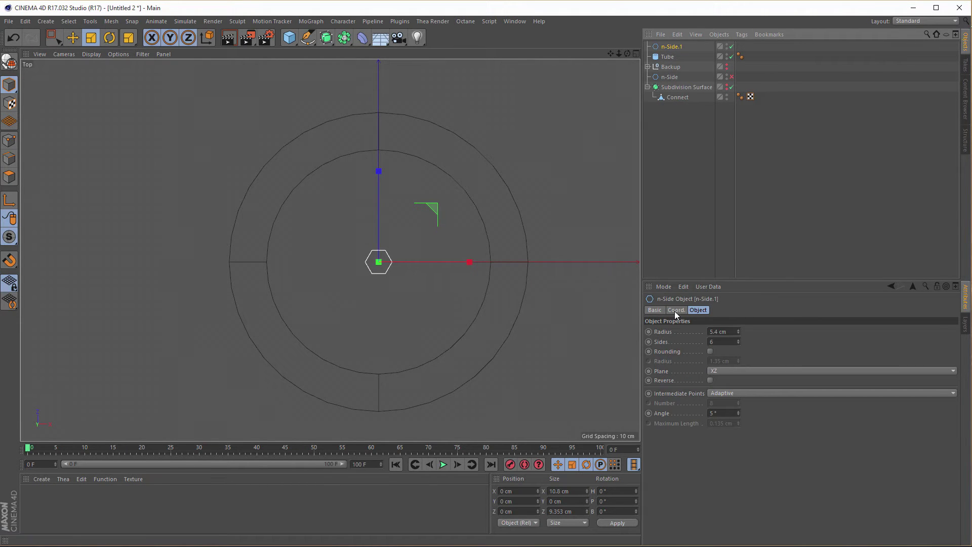
double_click(723, 331)
type("5")
key("Return")
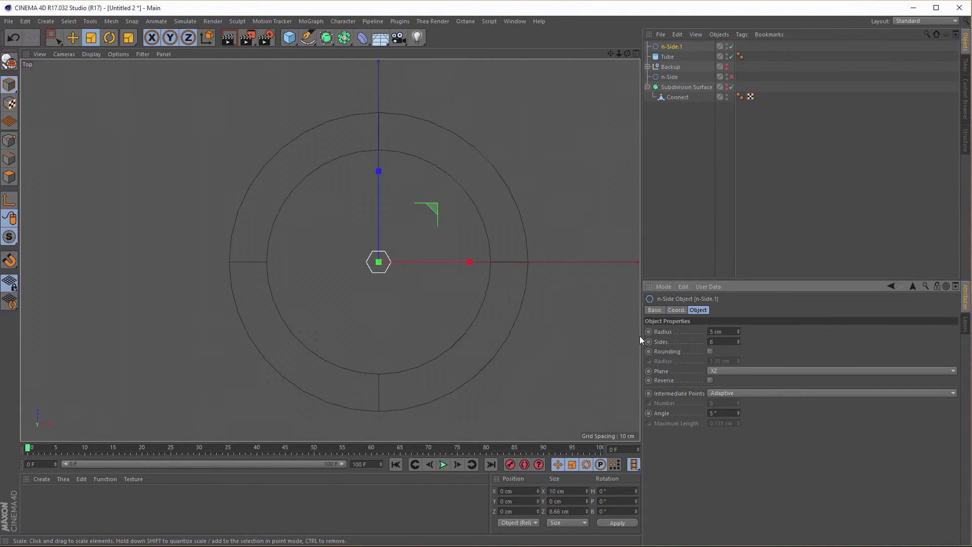
Step: Add a Circle spline centred inside the hexagon and scale it down to a radius of about 2 cm
right_click_drag(389, 265, 479, 235, "alt")
left_click_drag(307, 38, 417, 69)
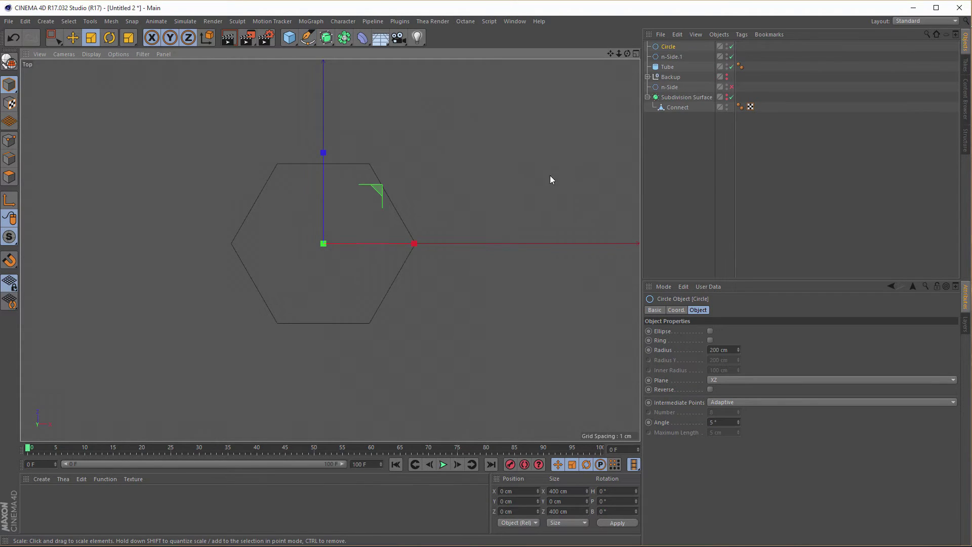
left_click_drag(551, 180, 50, 331)
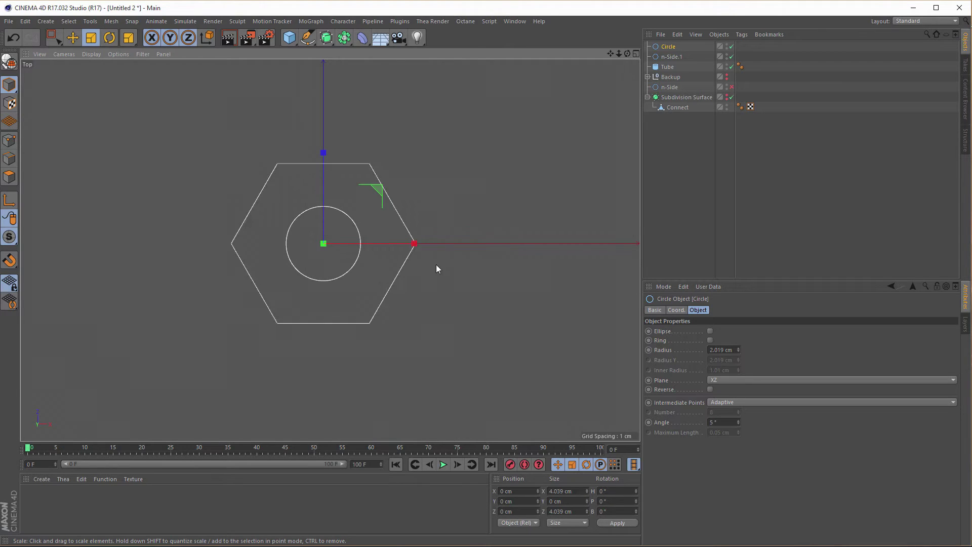
Step: Try combining the circle and hexagon splines with Spline Subtract, and undo it
left_click(667, 57, "ctrl")
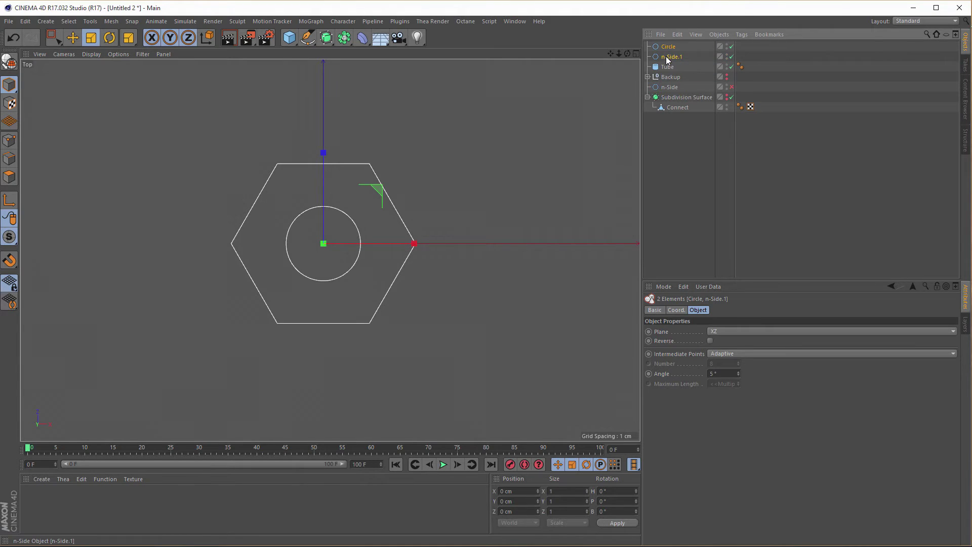
left_click(667, 46)
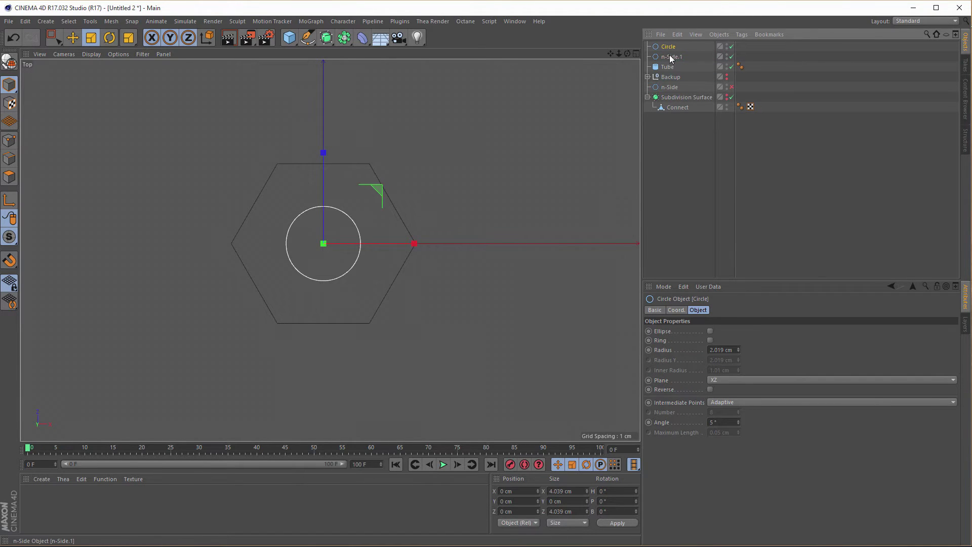
scroll(337, 214, "up", 3)
middle_click_drag(364, 207, 403, 202, "alt")
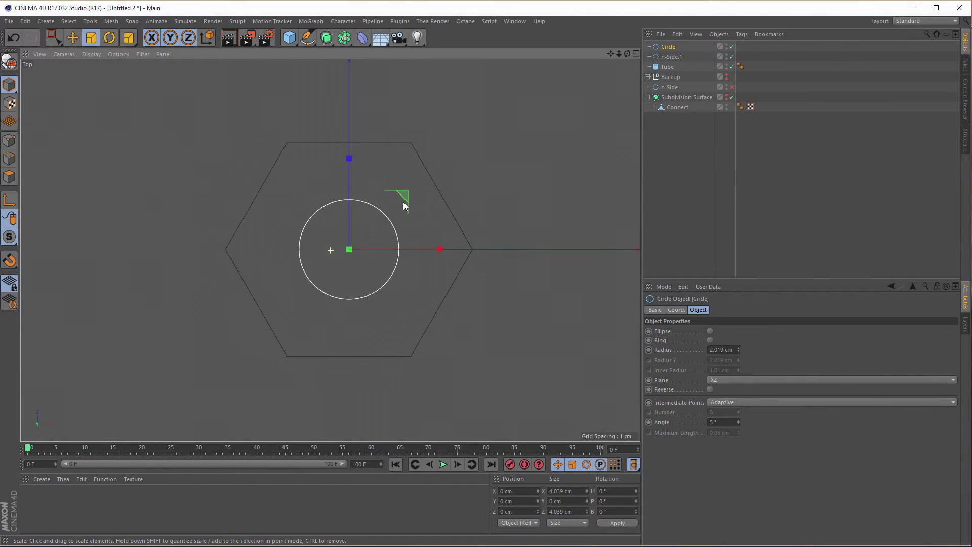
left_click(667, 57, "ctrl")
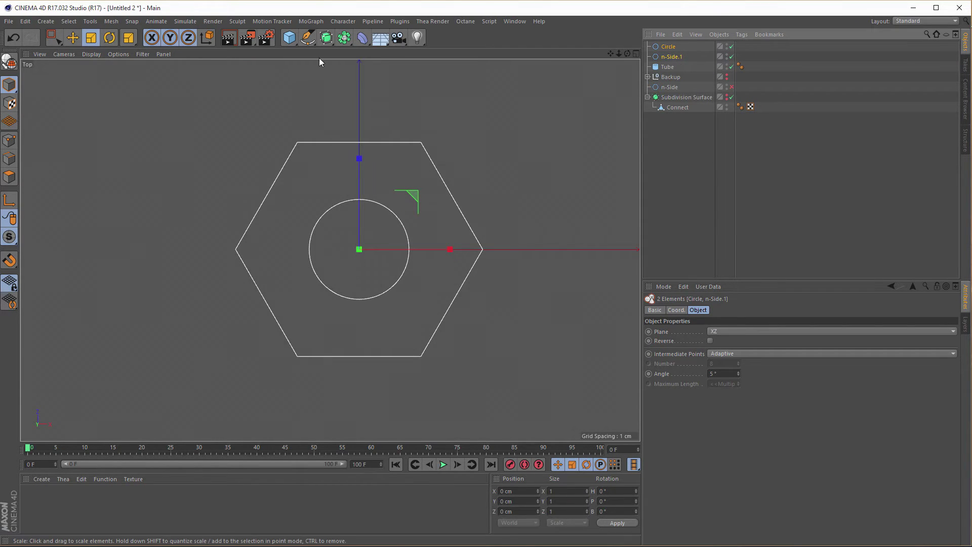
left_click(310, 41)
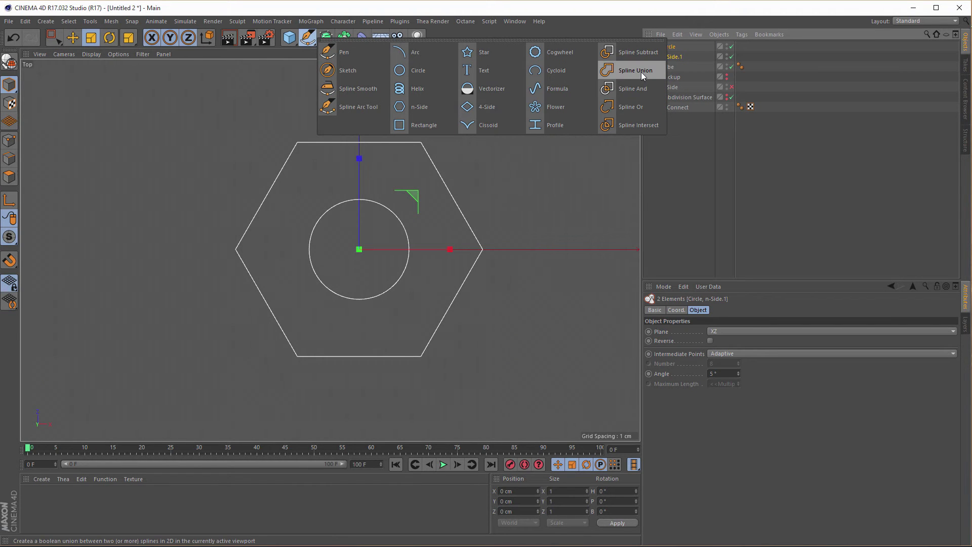
left_click(620, 52)
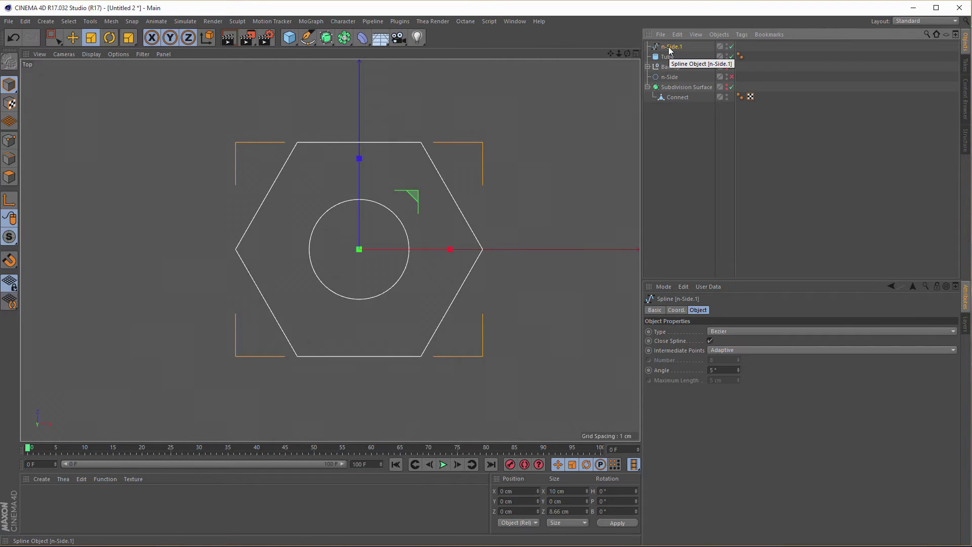
key("ctrl+z")
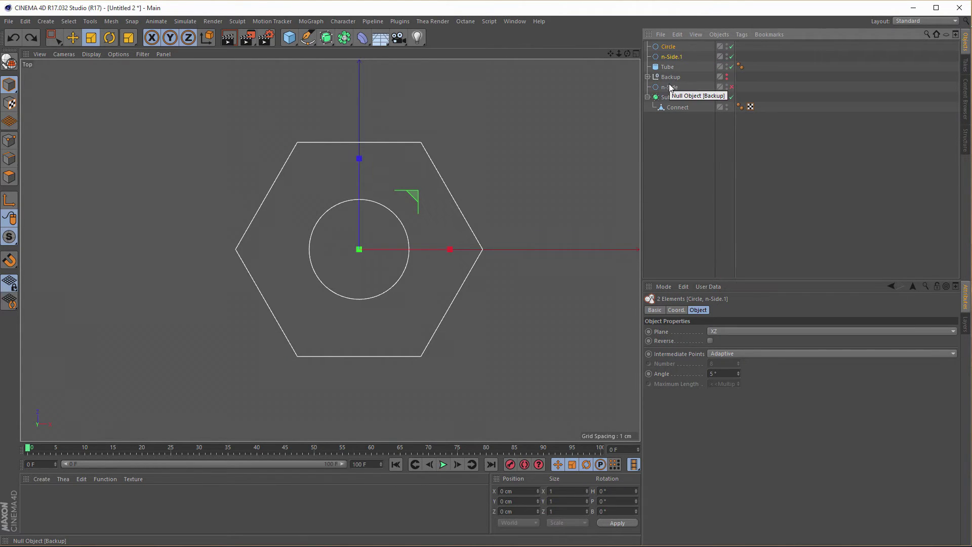
Step: Add a Spline Mask, place the Circle and the new n-Side spline inside it, and convert it to an editable spline
left_click(681, 166)
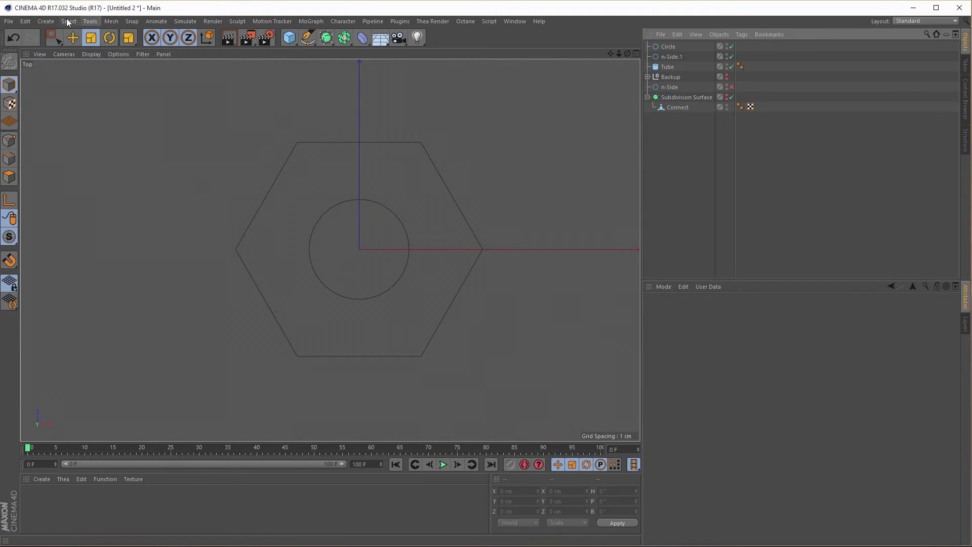
left_click(41, 22)
mouse_move(63, 69)
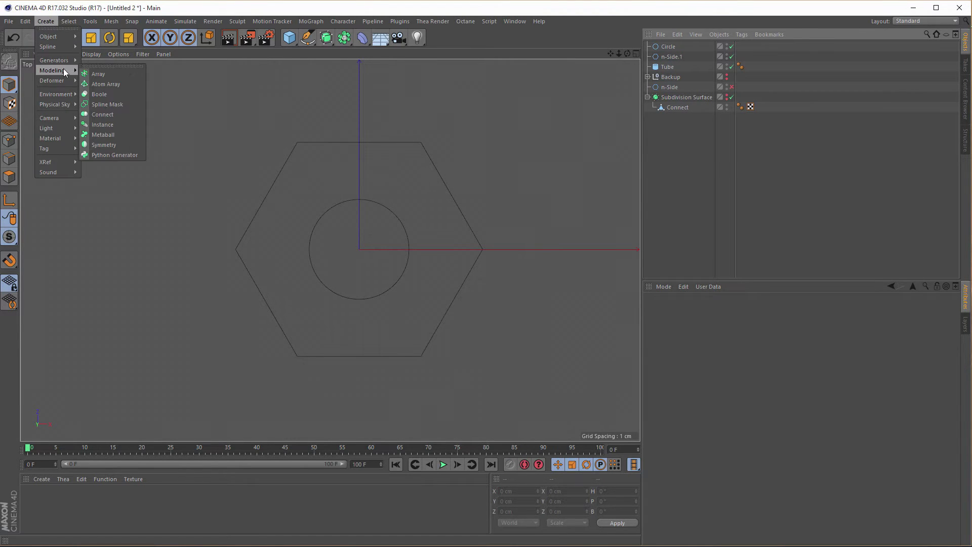
left_click(109, 105)
left_click(669, 66)
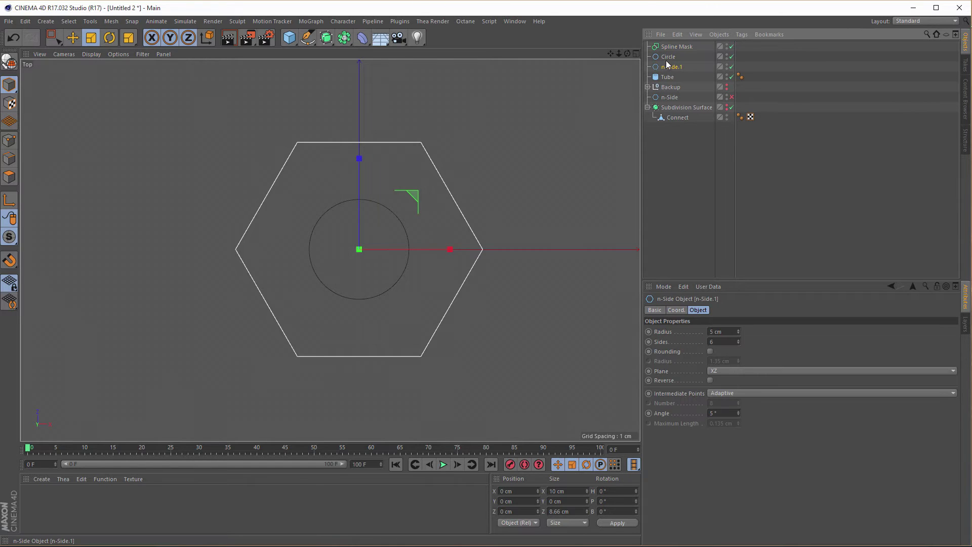
left_click(667, 56, "ctrl")
left_click_drag(678, 44, 677, 44)
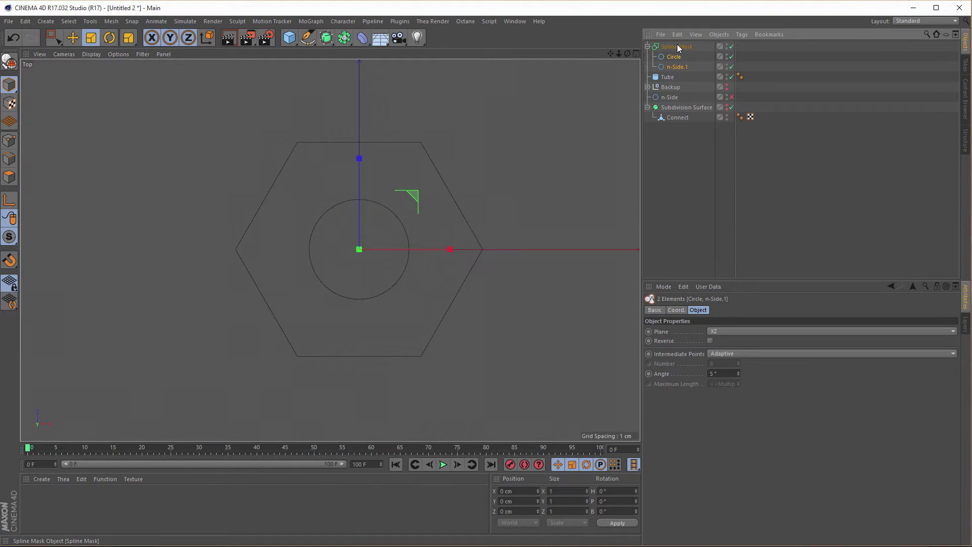
left_click(678, 47)
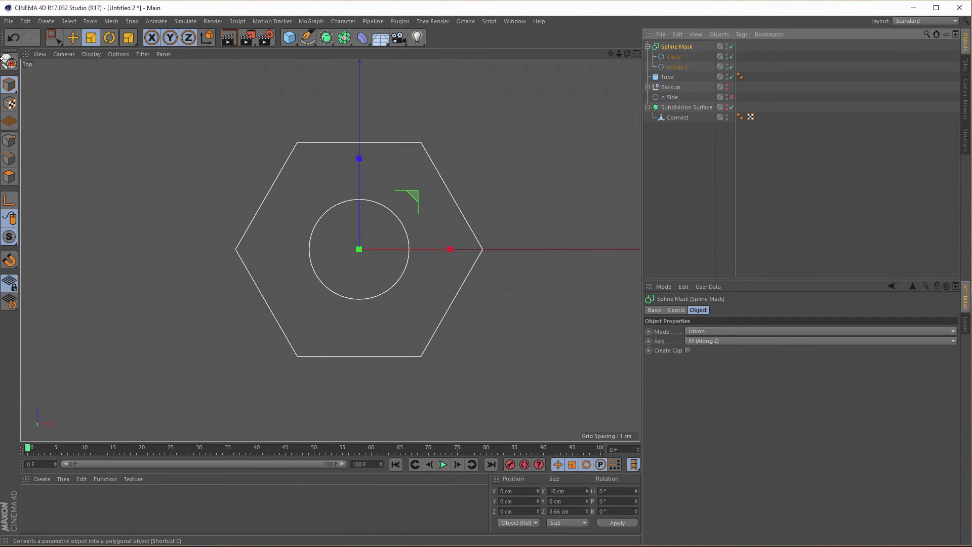
key("c")
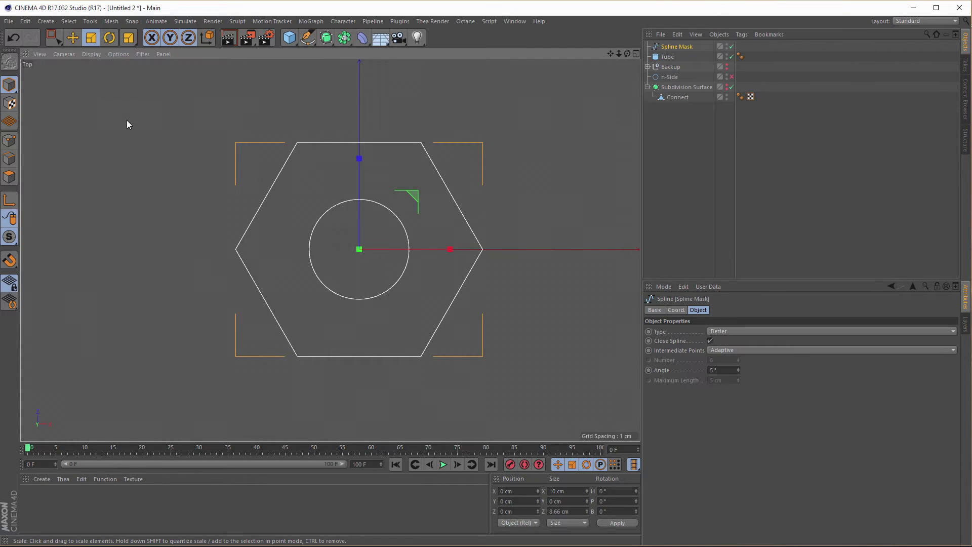
Step: Put the nut outline in an Extrude generator in the Perspective view, with movement of 5 cm in Y and 0 cm in Z
middle_click(277, 215)
middle_click(222, 198)
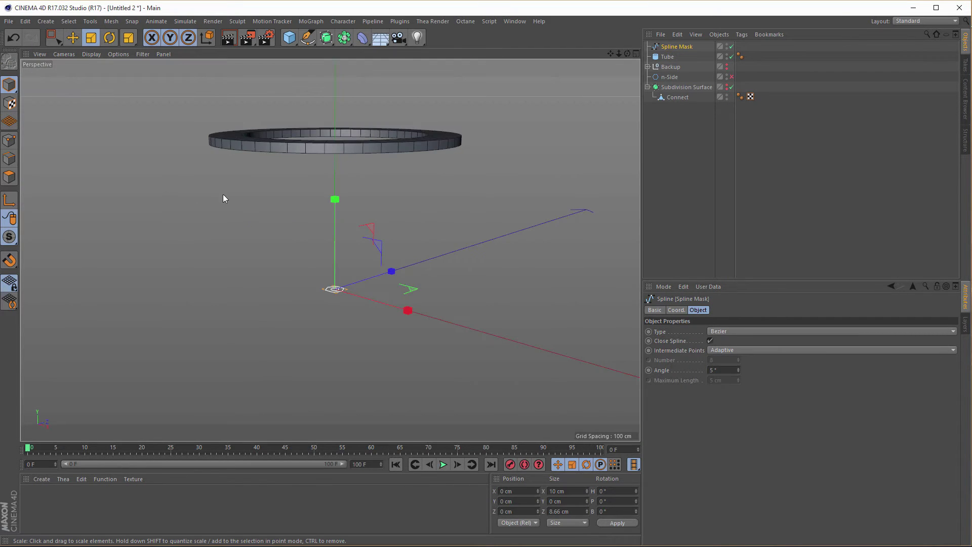
right_click_drag(335, 290, 524, 272, "alt")
left_click_drag(330, 250, 332, 285, "alt")
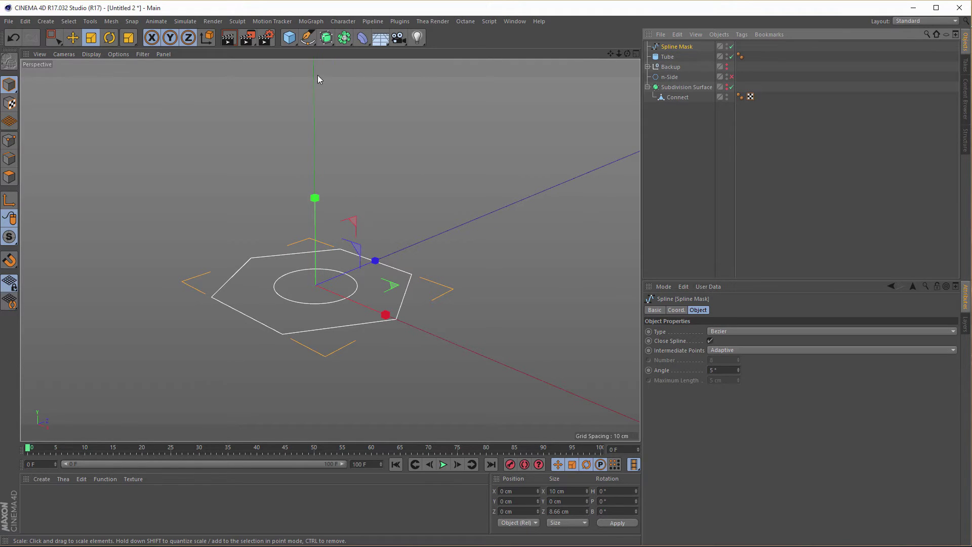
left_click(326, 38)
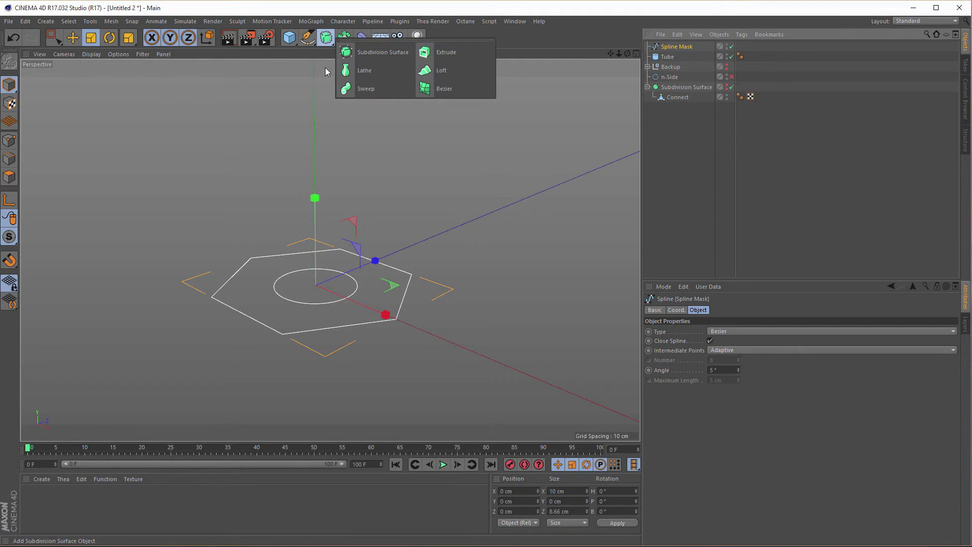
left_click(458, 54, "alt")
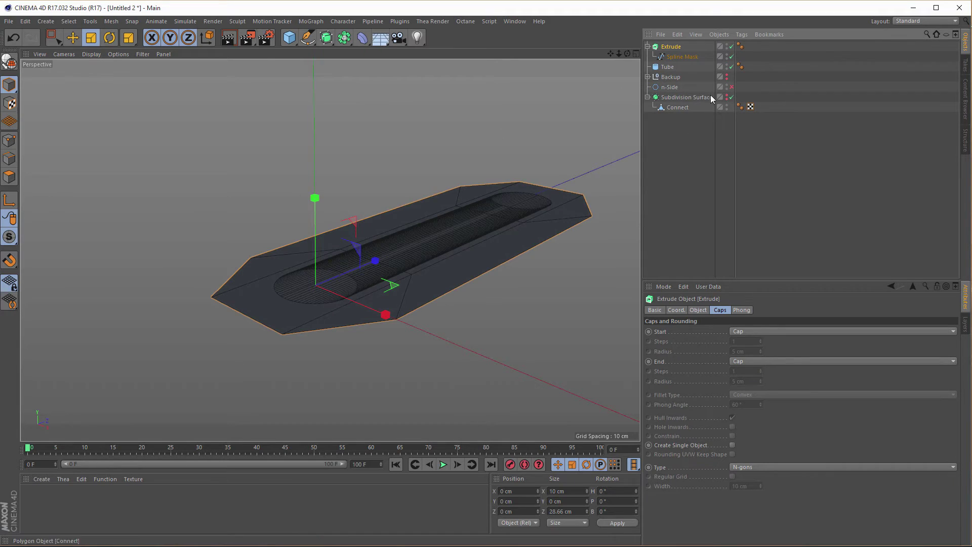
left_click(701, 310)
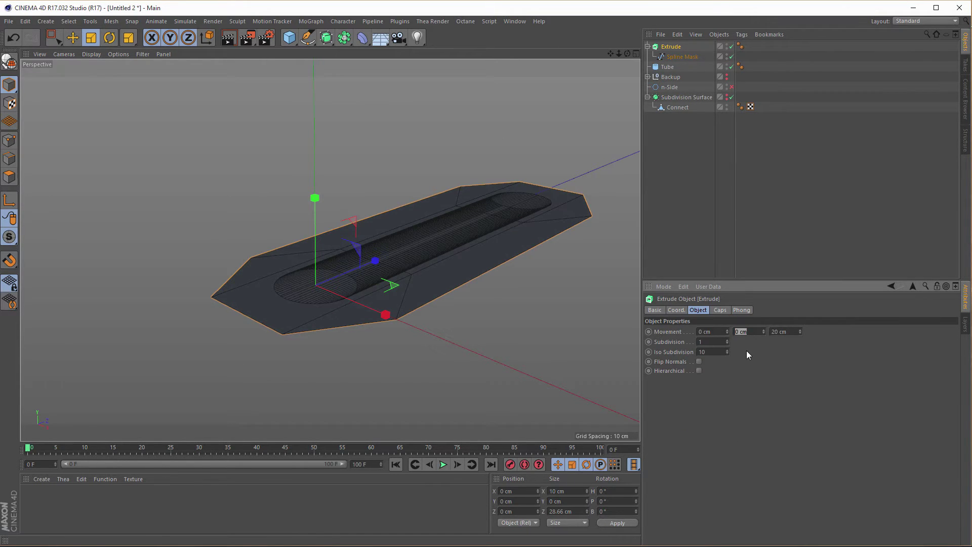
type("5")
key("Tab")
type("0")
key("Return")
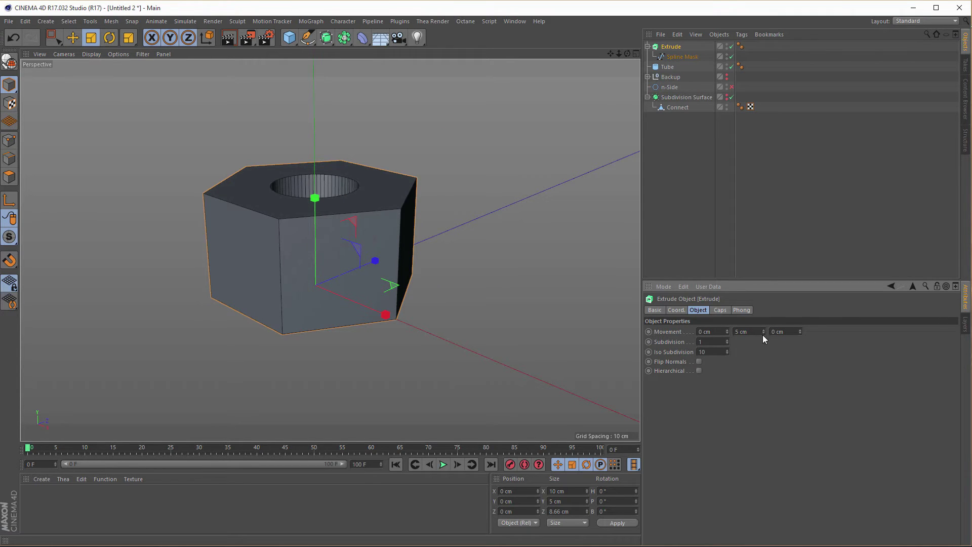
Step: Reduce the nut extrusion's Y movement to 3 cm, after trying 4 cm
left_click(761, 334)
type("4")
key("Return")
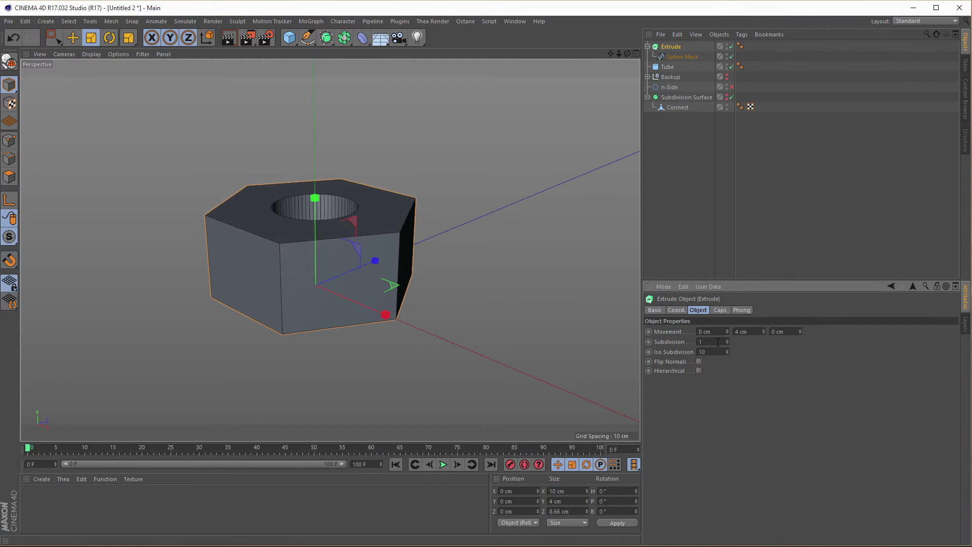
left_click_drag(742, 333, 733, 340)
type("3")
key("Return")
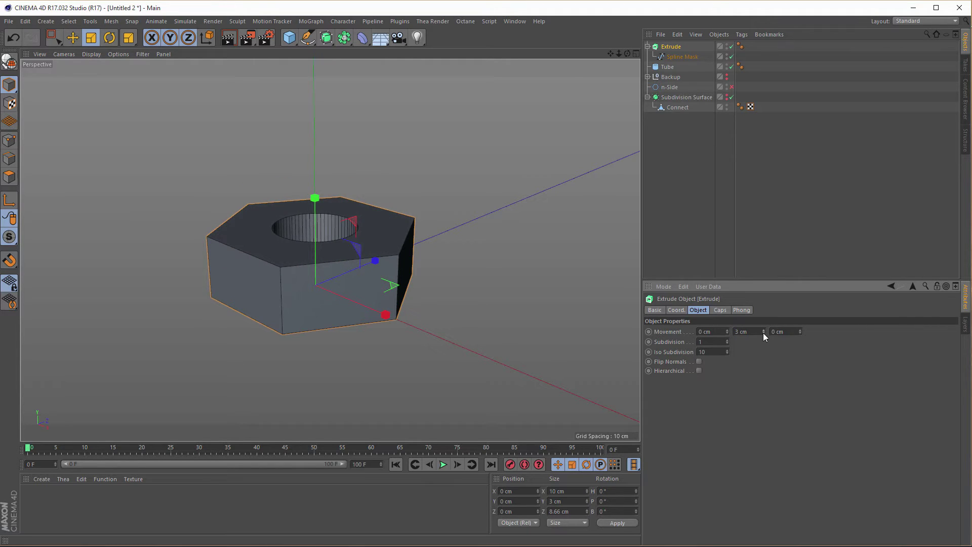
Step: Set both the start and end caps of the nut's Extrude object to Fillet Cap
left_click(764, 333)
left_click(763, 329)
middle_click_drag(397, 242, 398, 242, "alt")
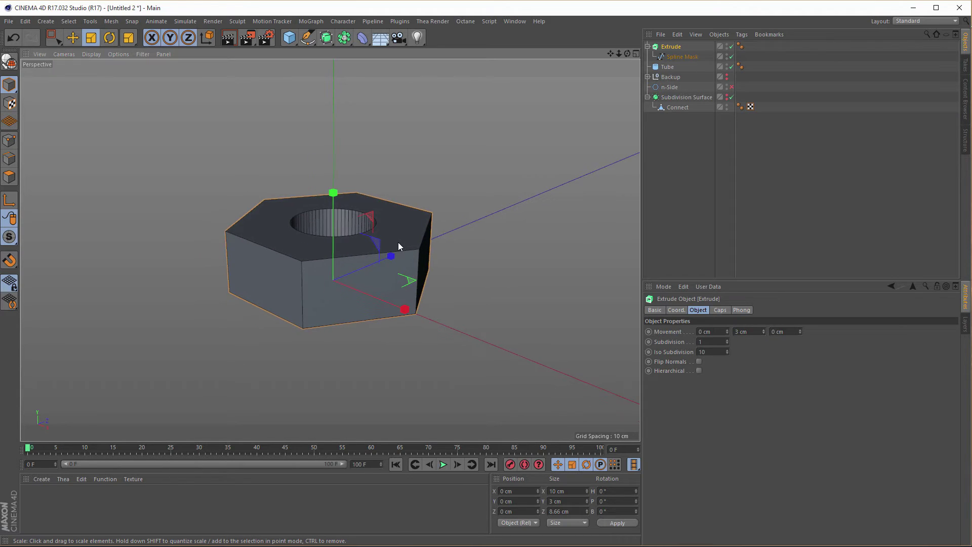
left_click_drag(397, 242, 372, 241, "alt")
right_click_drag(371, 241, 386, 239, "alt")
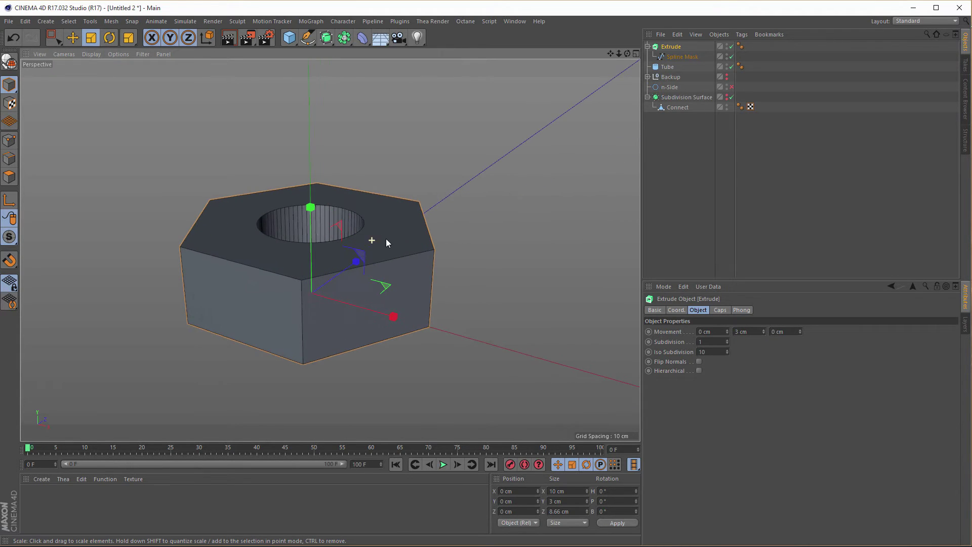
left_click(723, 310)
left_click(744, 331)
left_click(752, 371)
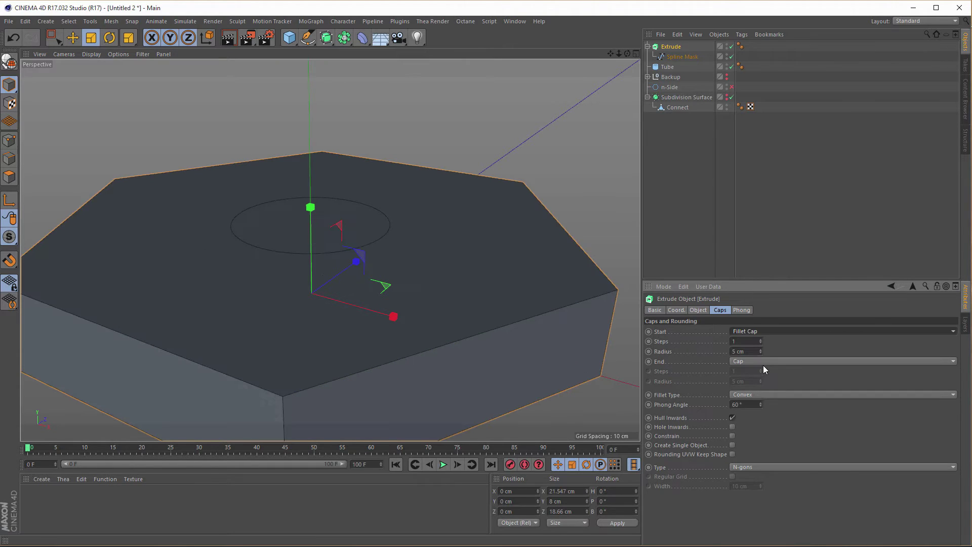
left_click(766, 361)
left_click(773, 396)
Step: Give the start and end fillets of the nut 3 steps and a radius of 0.3 cm each
left_click_drag(747, 343, 688, 343)
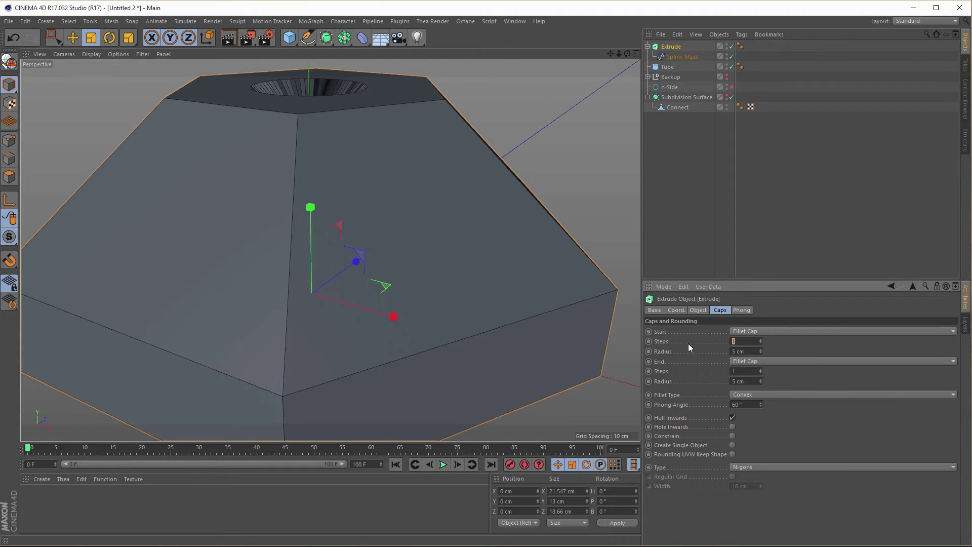
type("3")
key("Tab")
type(",3")
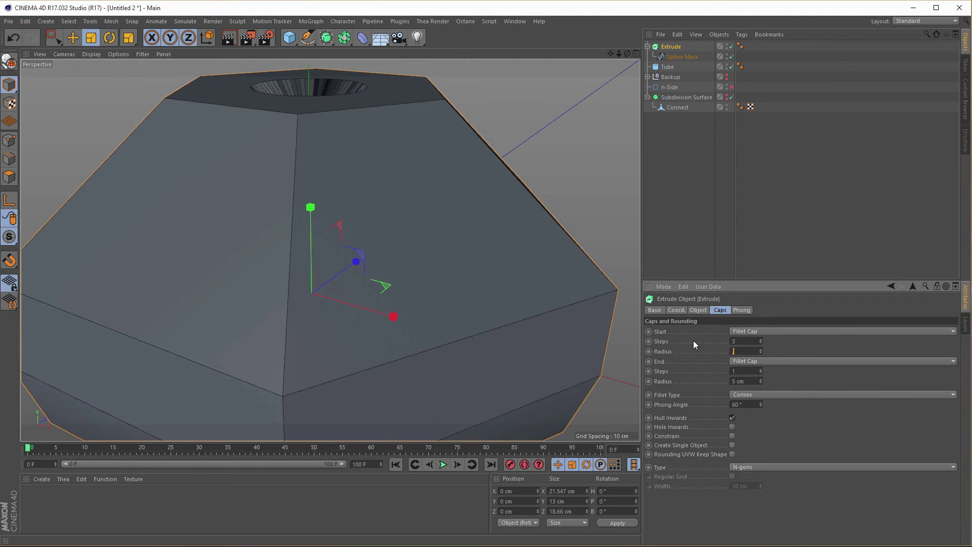
key("Return")
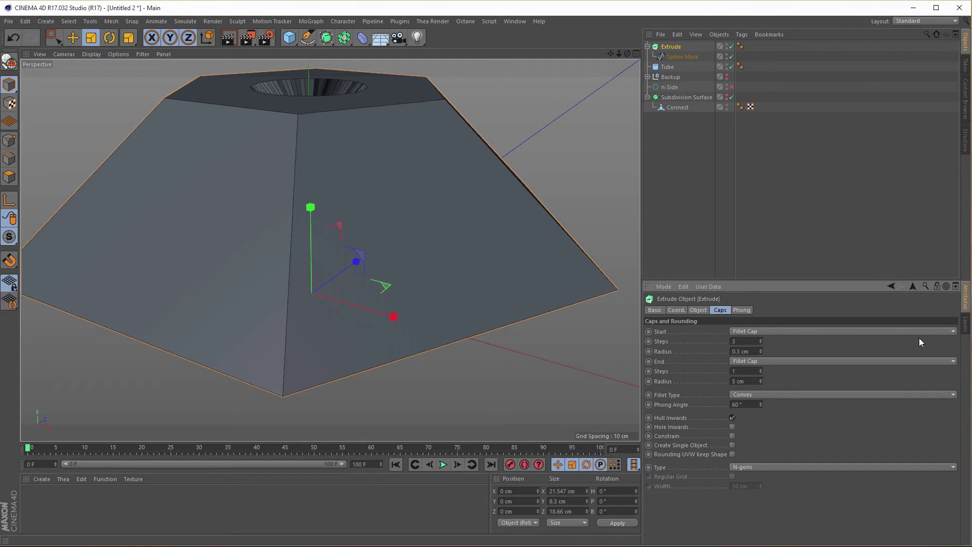
type("3")
key("Tab")
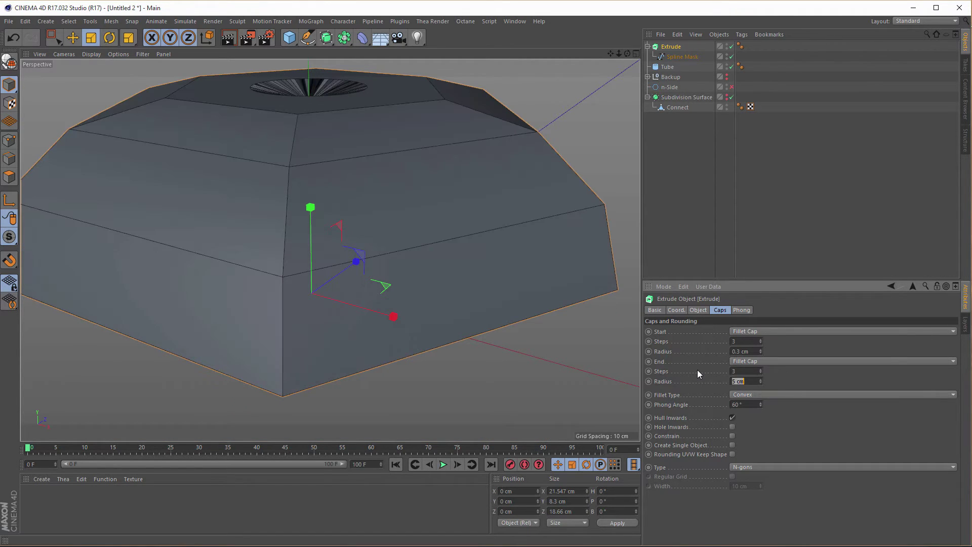
type(",3")
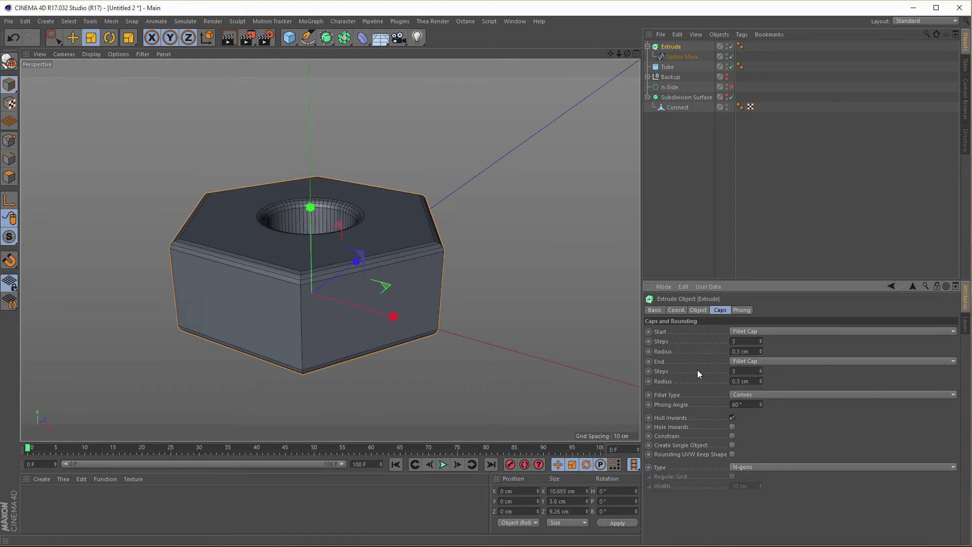
scroll(338, 261, "up", 3)
middle_click_drag(338, 261, 342, 243, "alt")
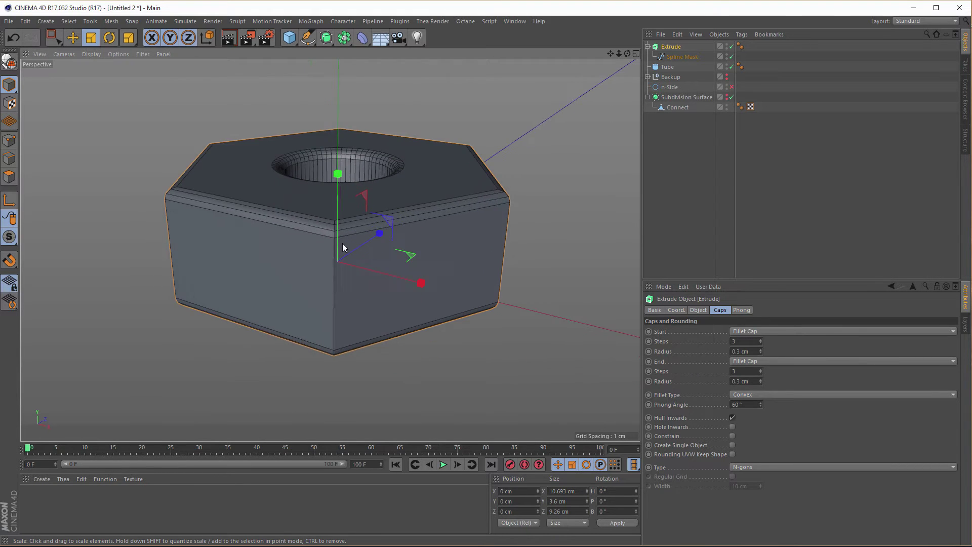
scroll(335, 246, "down", 4)
left_click_drag(333, 248, 356, 286, "alt")
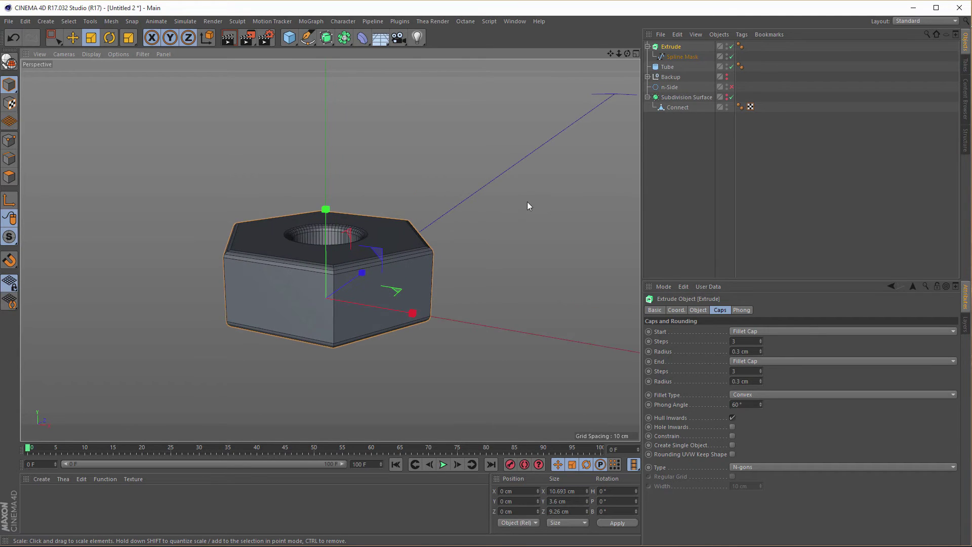
Step: Place the nut extrusion inside a MoGraph Cloner set to Radial mode in the XZ plane
right_click_drag(341, 232, 372, 254, "alt")
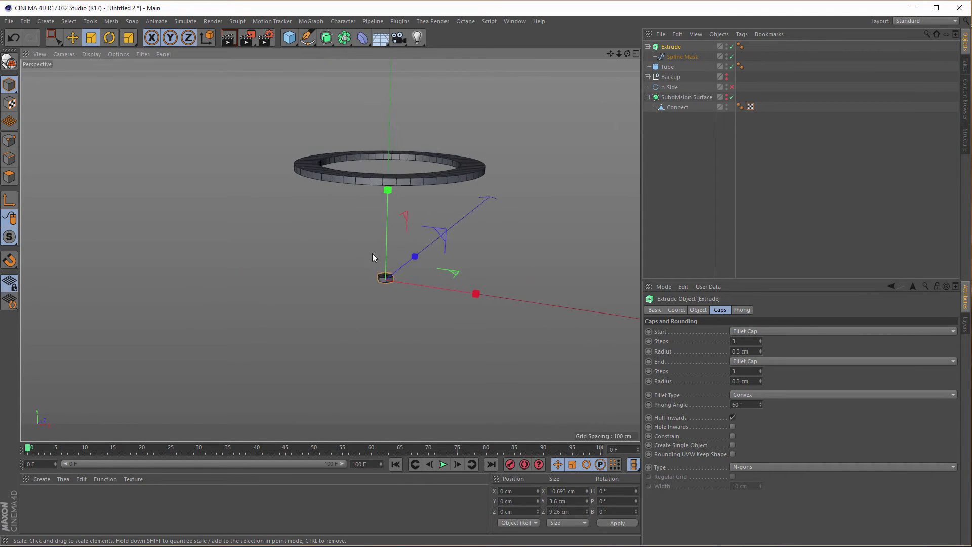
middle_click_drag(427, 177, 400, 216, "alt")
left_click_drag(400, 215, 402, 206, "alt")
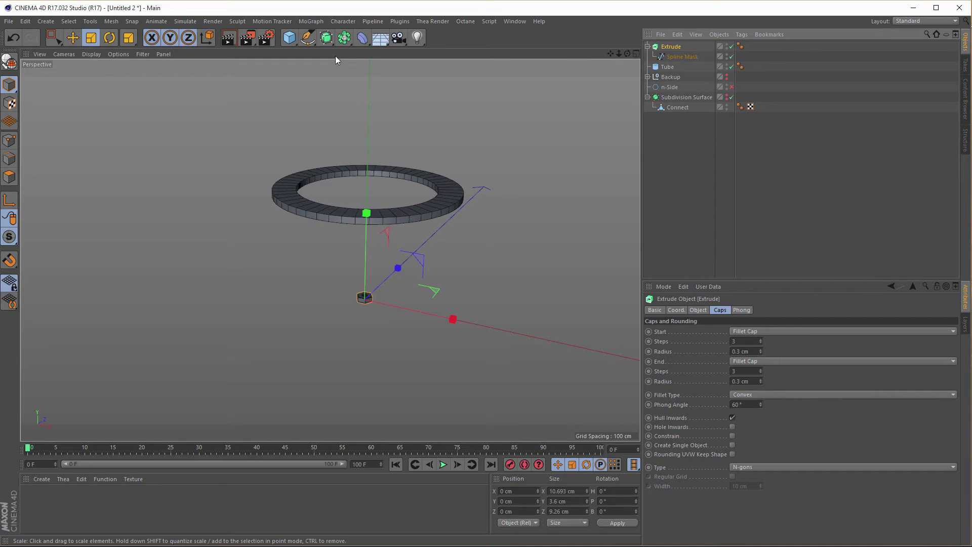
left_click(305, 21)
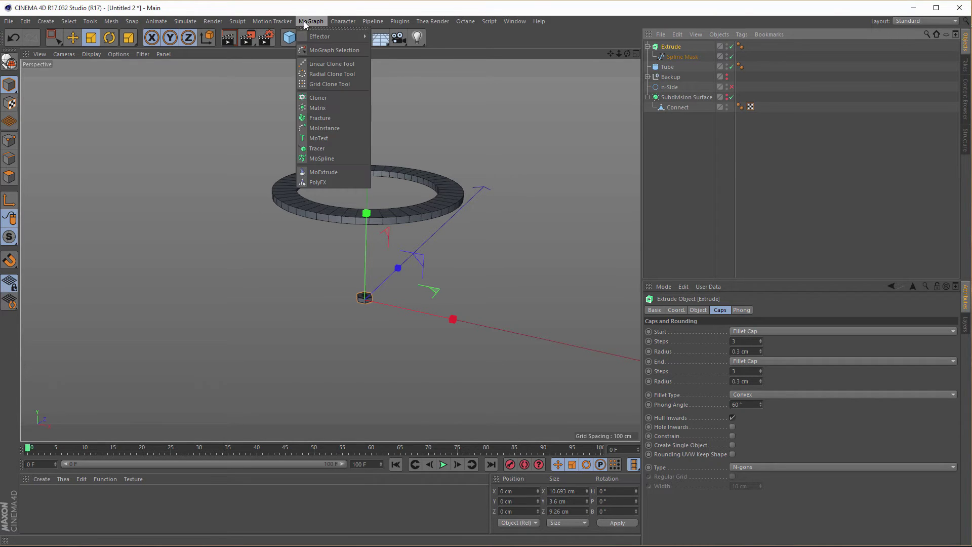
left_click(322, 98, "alt")
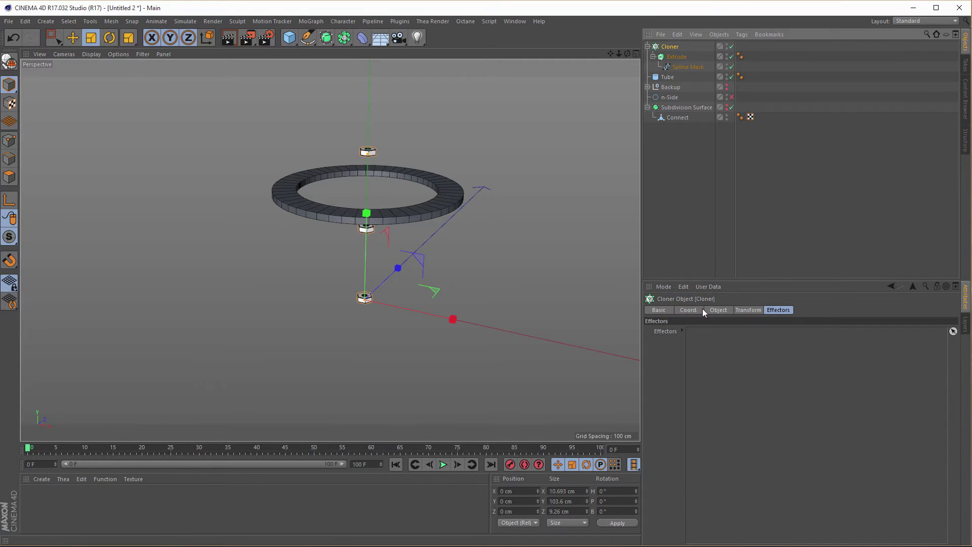
left_click(717, 309)
left_click(707, 331)
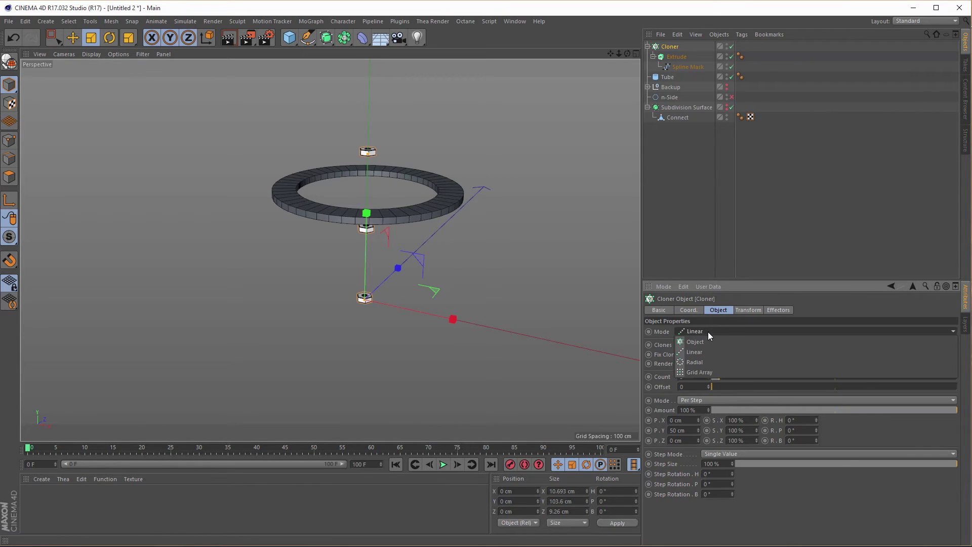
left_click(706, 365)
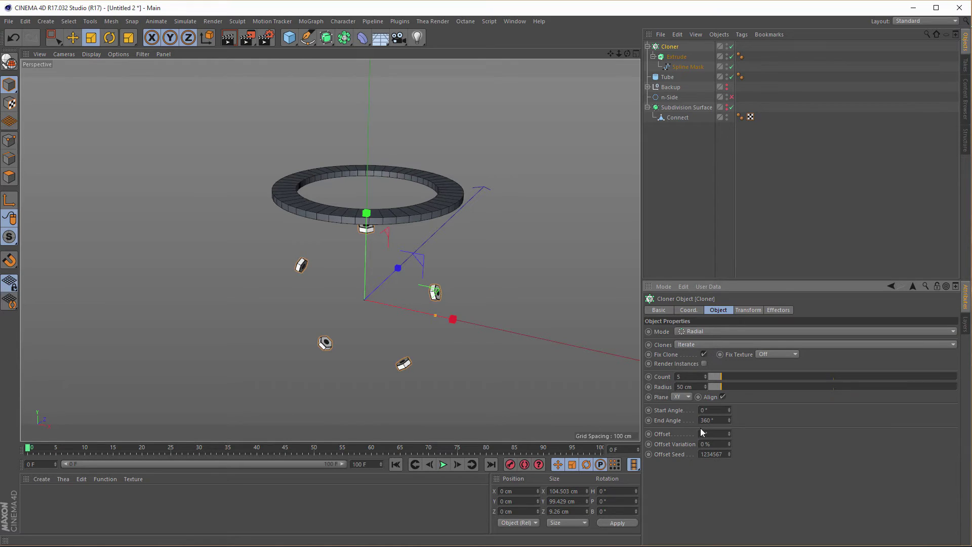
left_click(682, 397)
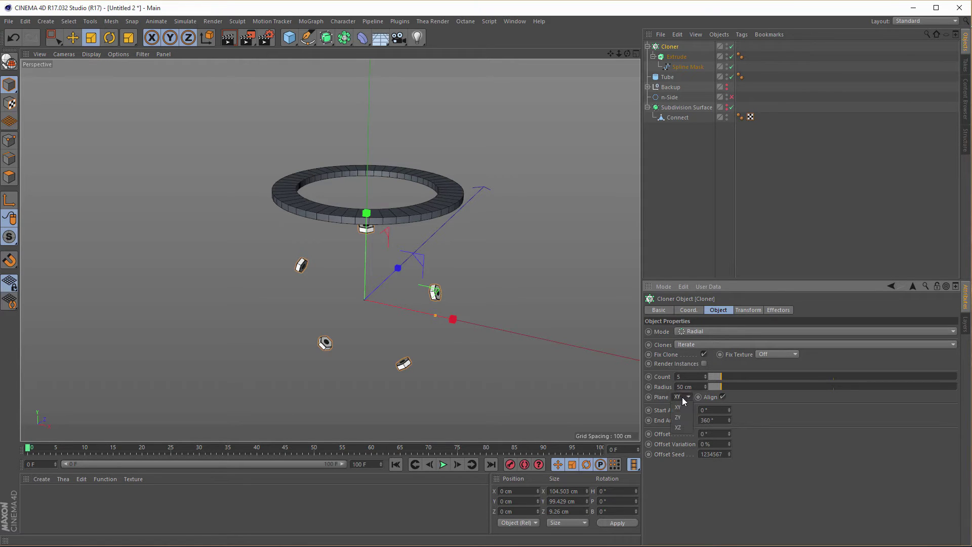
left_click(680, 428)
Step: In the Top view, increase the Cloner's radius to 53 cm so the nuts sit on the flange ring
middle_click(523, 369)
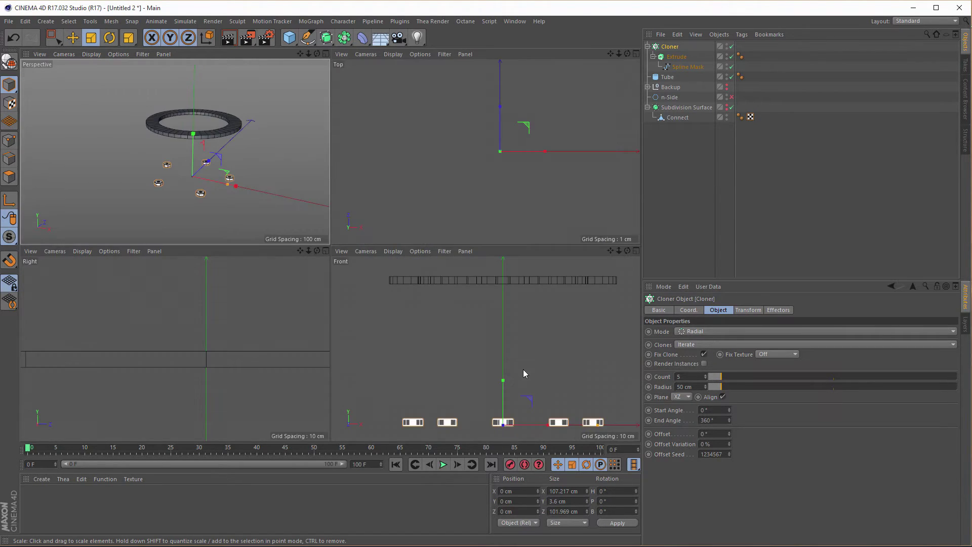
middle_click(405, 202)
right_click_drag(406, 202, 292, 276, "alt")
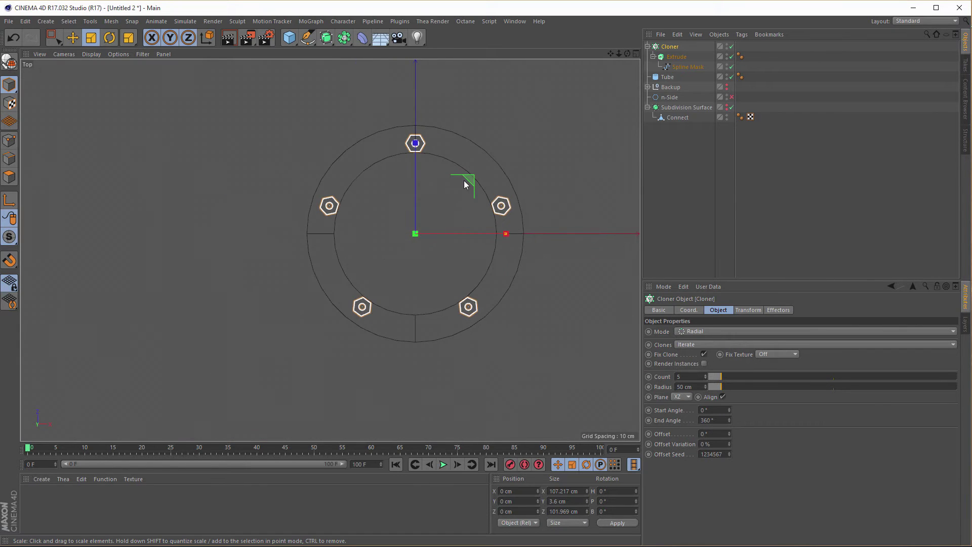
scroll(464, 180, "up", 2)
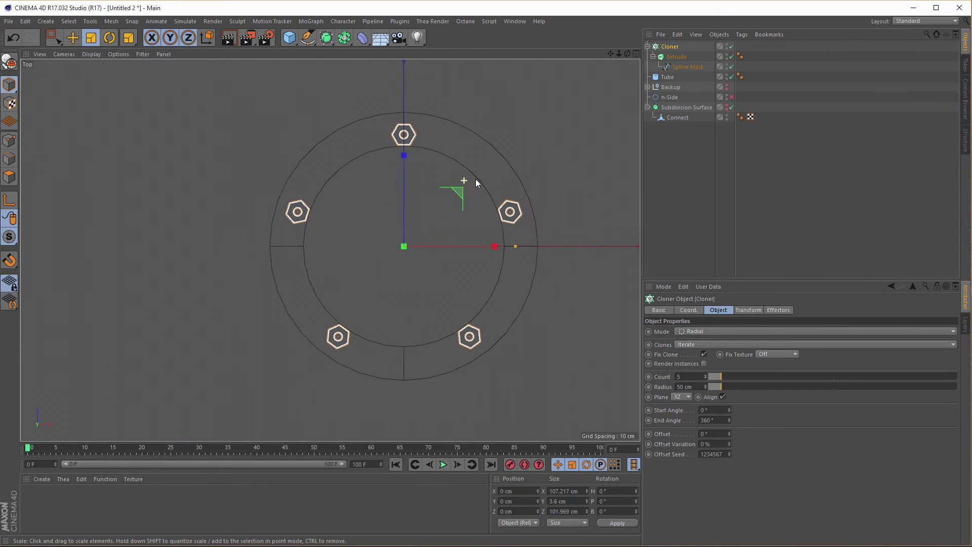
left_click(705, 385)
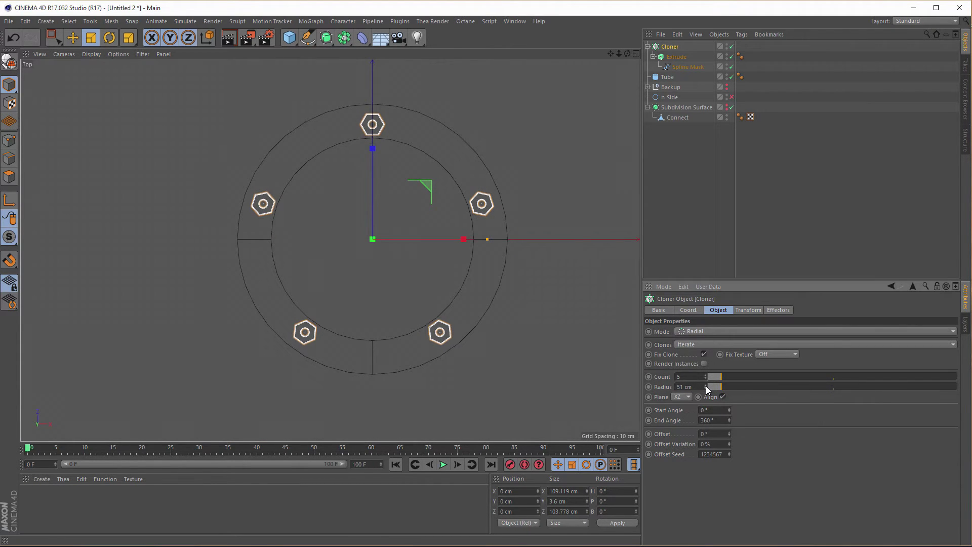
left_click(705, 386)
left_click(705, 385)
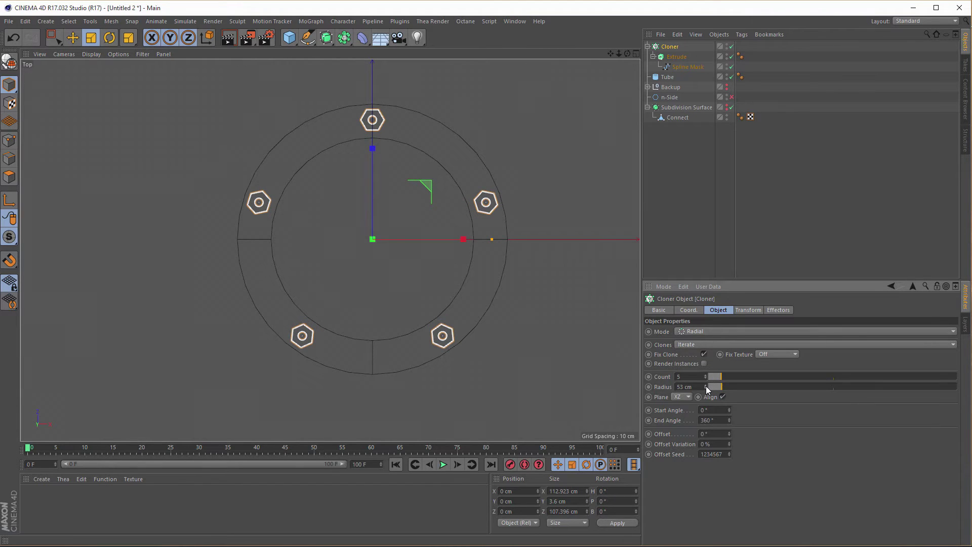
Step: Set the radial Cloner's radius to 52 cm and its clone count to 8
left_click(705, 388)
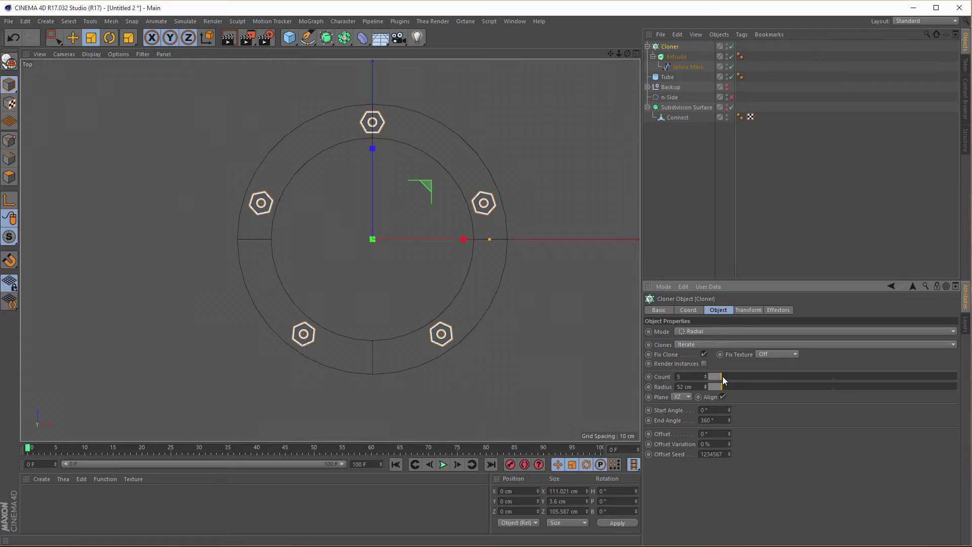
left_click(705, 374)
left_click(706, 374)
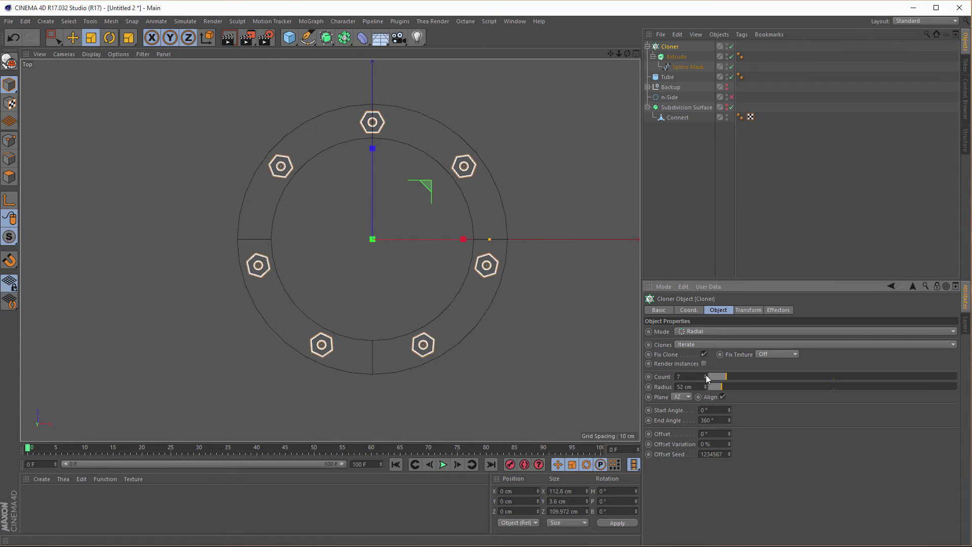
left_click(706, 375)
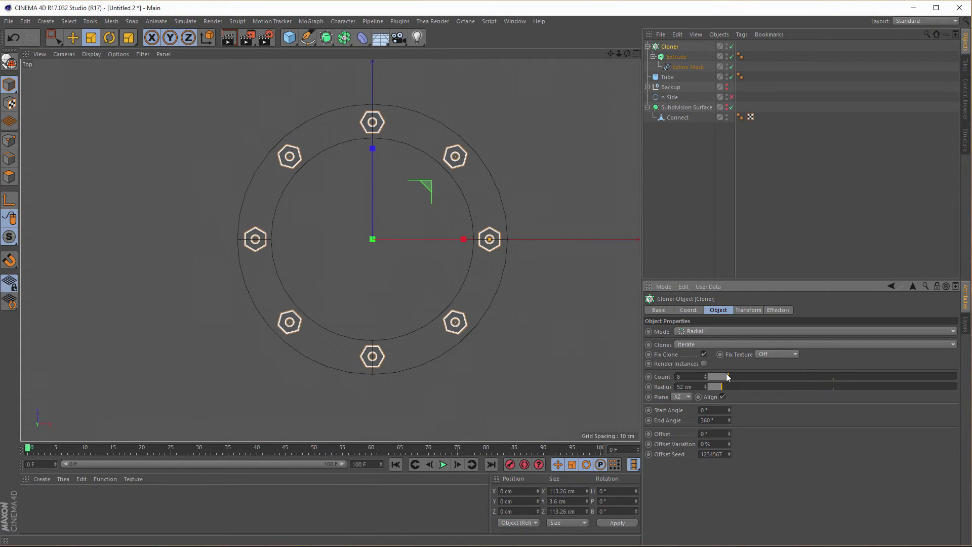
Step: Add a Random effector to the Cloner that varies only rotation, with its R.H value set to 892°
left_click(310, 22)
mouse_move(317, 36)
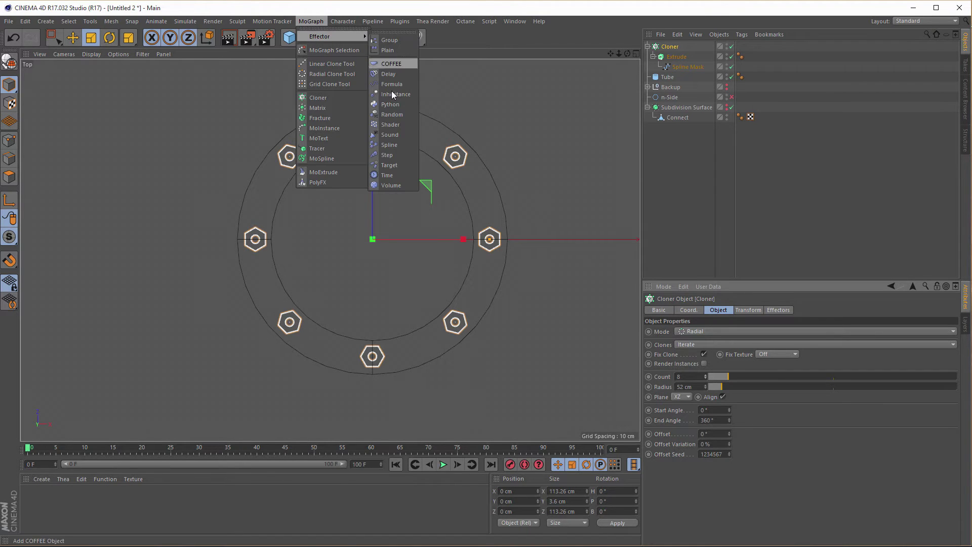
left_click(392, 115)
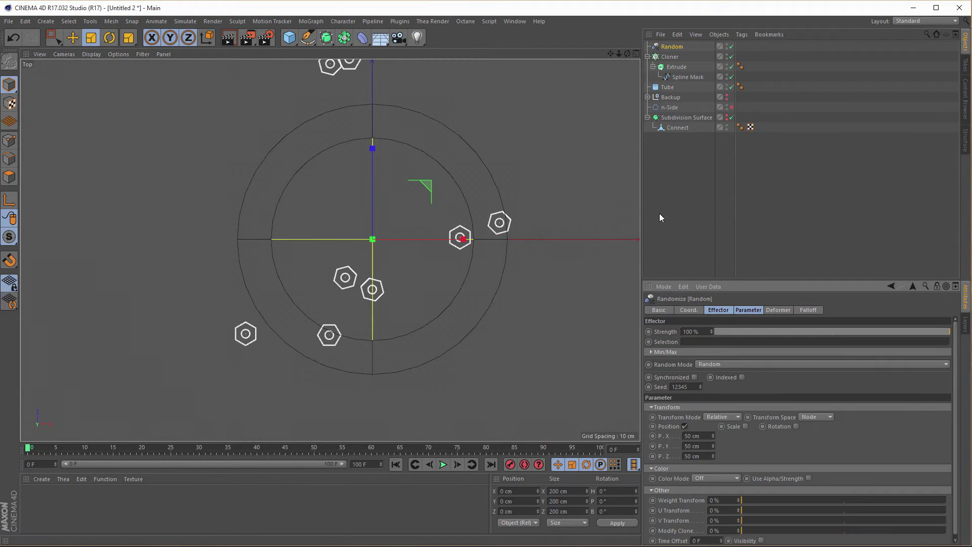
left_click(749, 310)
left_click(685, 350)
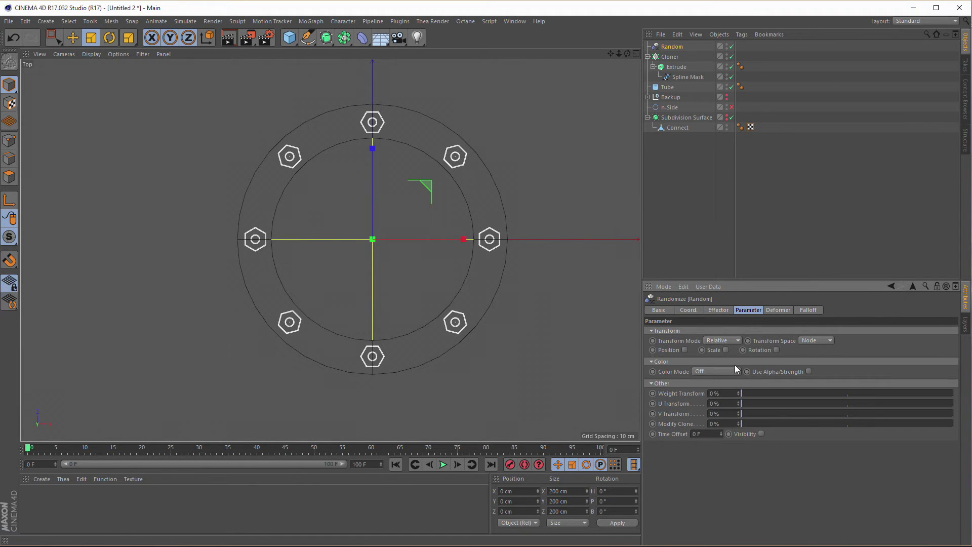
left_click(776, 350)
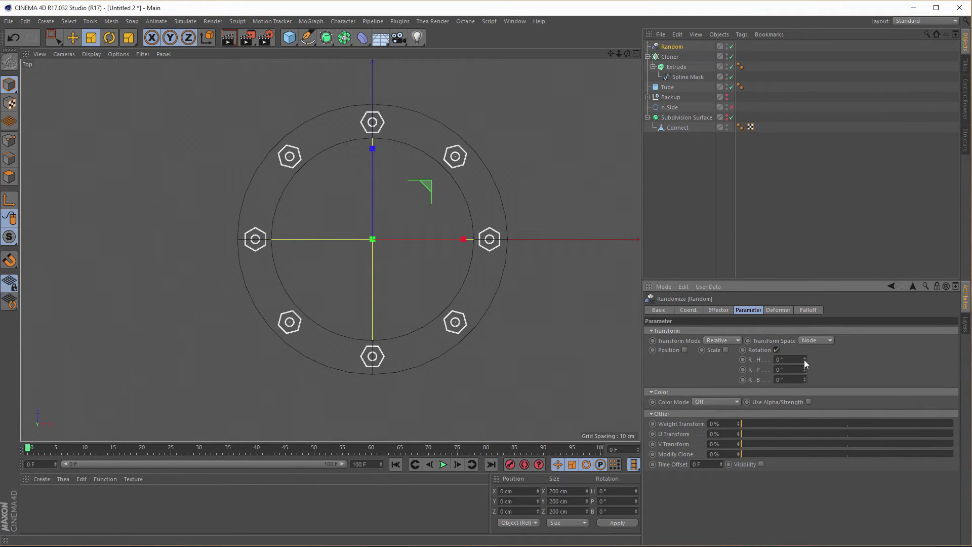
left_click_drag(805, 359, 804, 360)
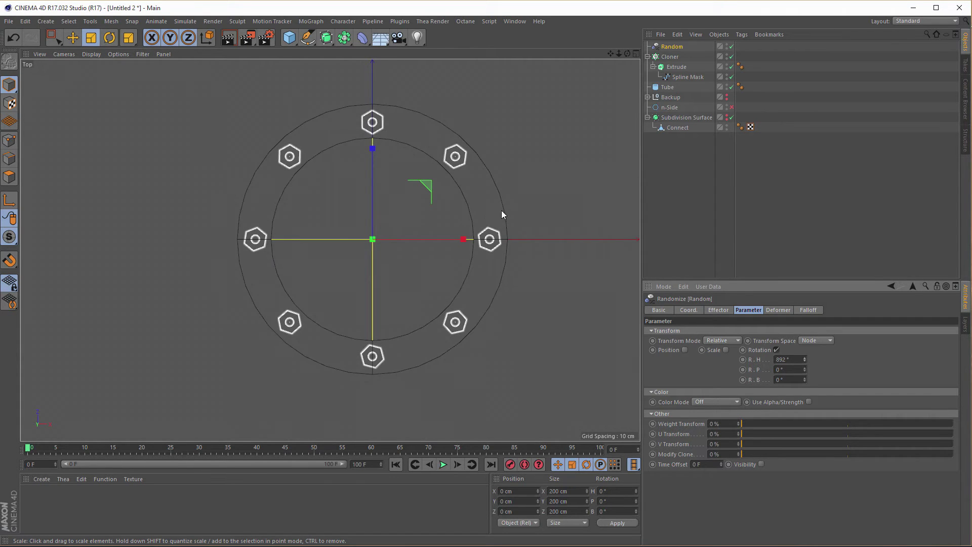
middle_click(540, 170)
middle_click(227, 184)
middle_click(269, 238)
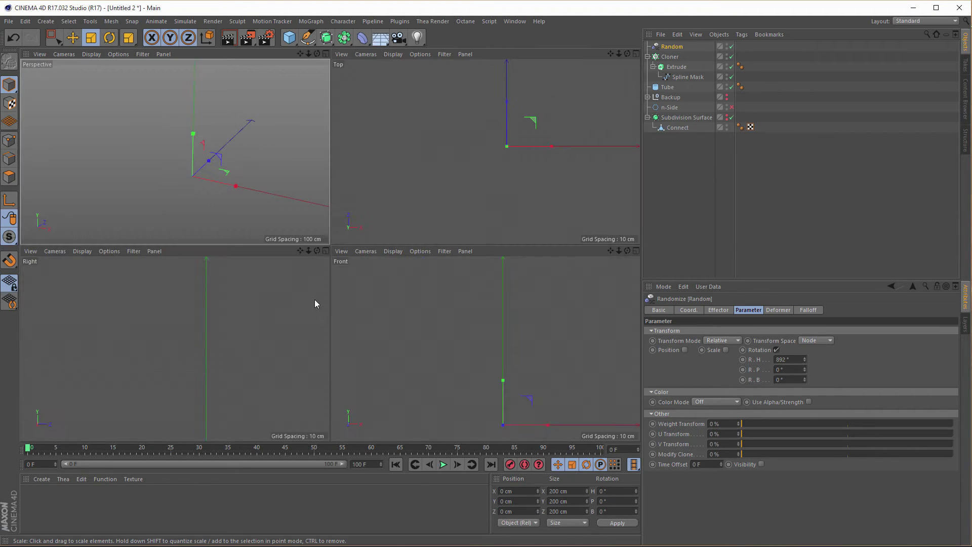
middle_click(315, 299)
middle_click_drag(312, 362, 308, 299)
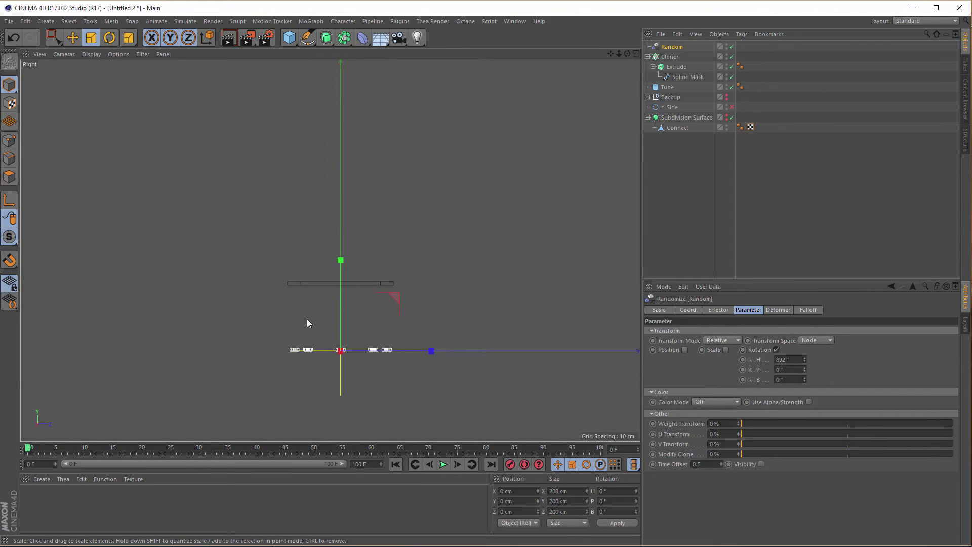
key("e")
left_click_drag(340, 264, 343, 208)
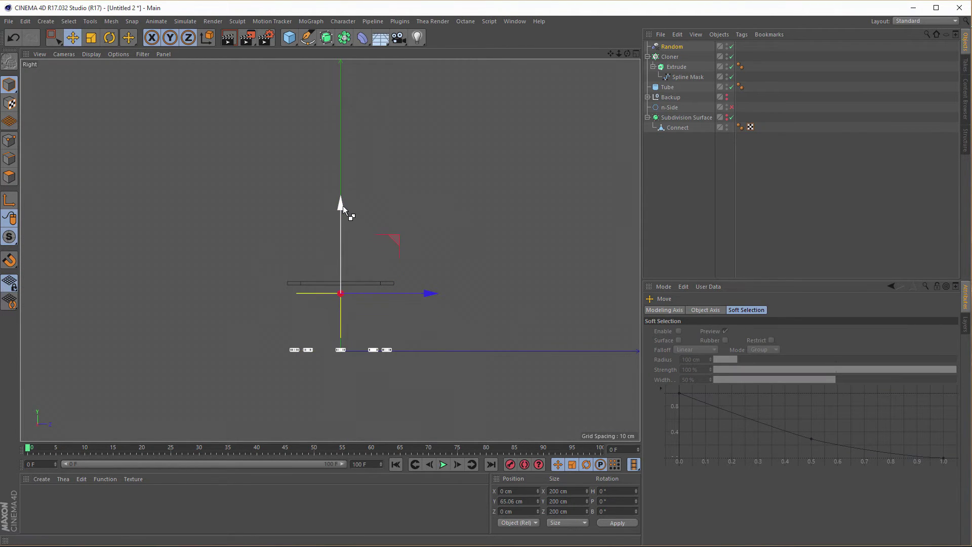
key("ctrl+z")
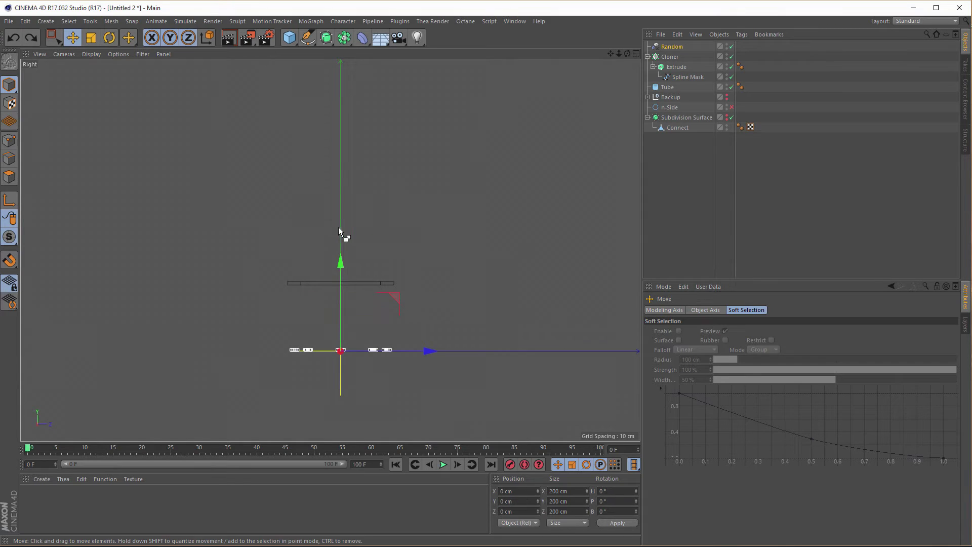
Step: Move the Cloner with the bolts straight up to a Y position of about 71.16 cm, close beneath the tube
left_click(678, 67)
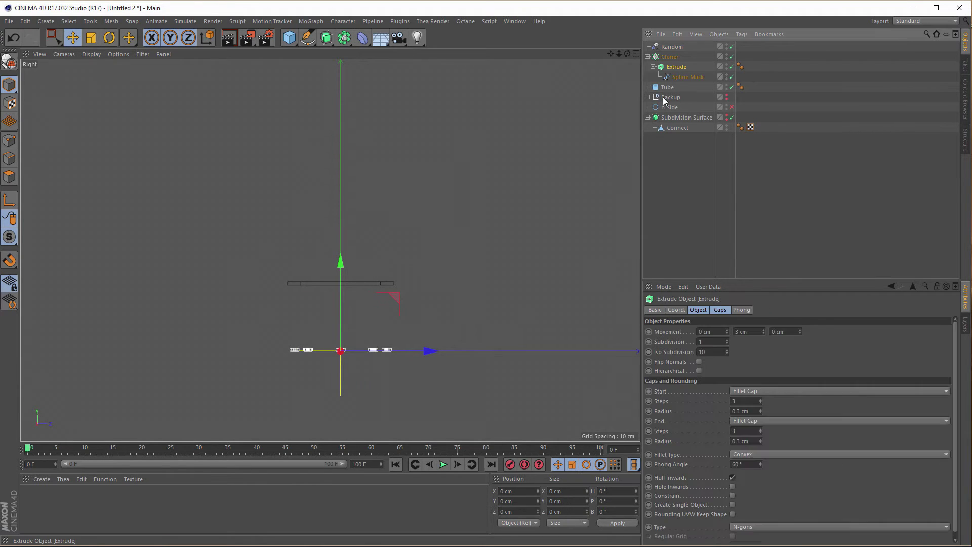
left_click(670, 57)
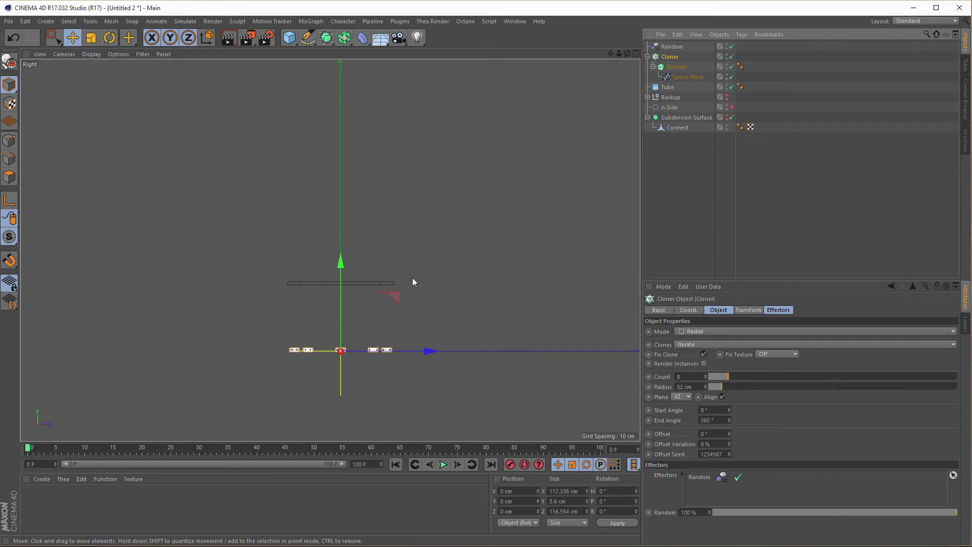
left_click_drag(342, 260, 350, 211)
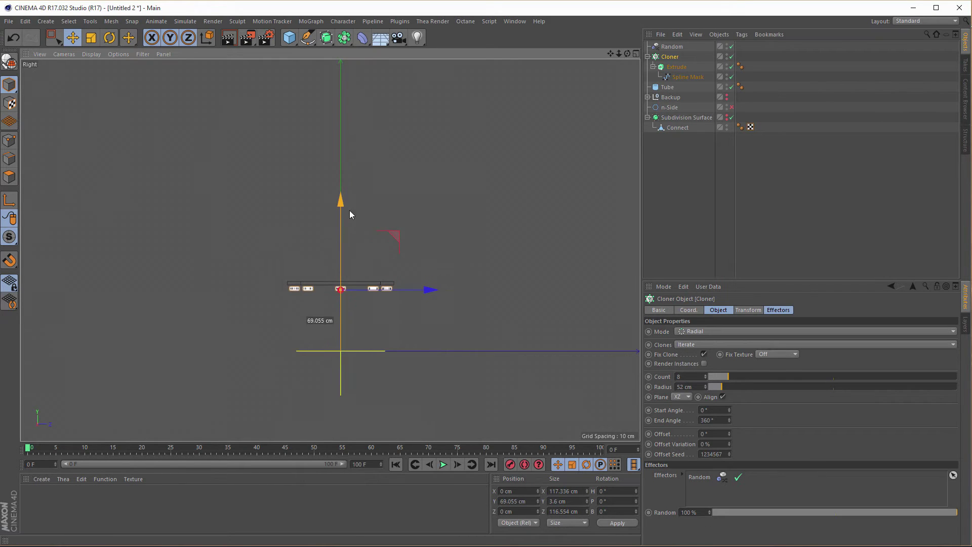
scroll(455, 272, "up", 8)
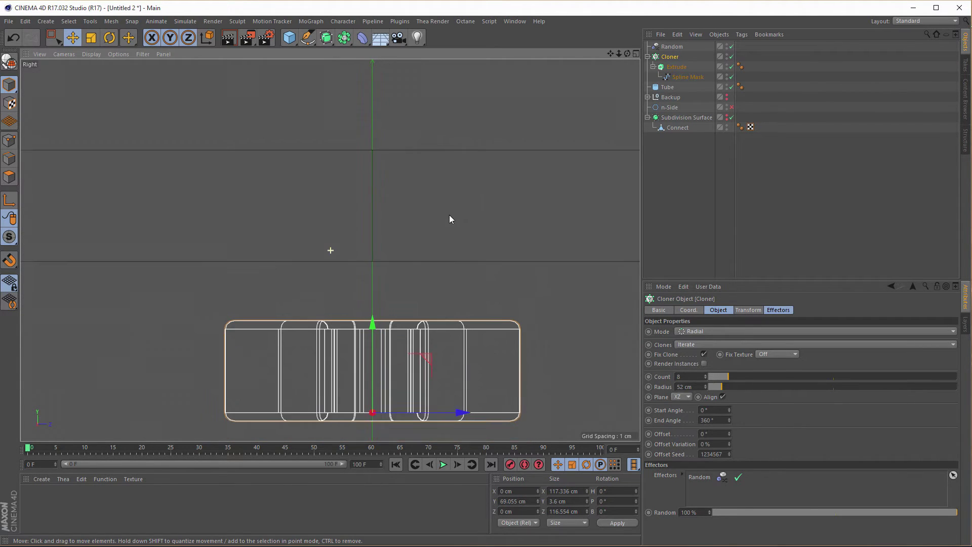
left_click_drag(374, 319, 378, 260)
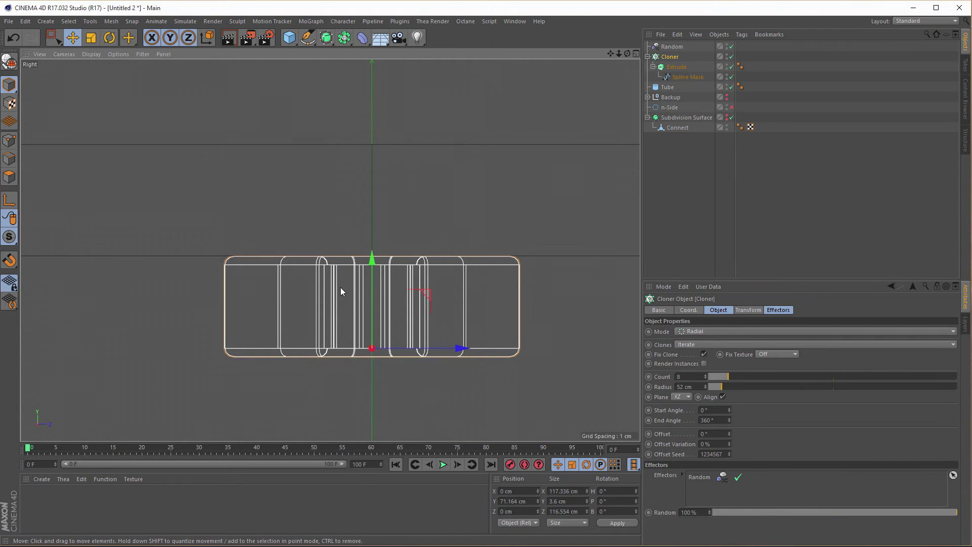
Step: Convert the Tube object into an editable polygon object, working from the perspective view
middle_click(340, 287)
middle_click(257, 140)
left_click_drag(336, 223, 297, 227, "alt")
scroll(323, 223, "up", 2)
scroll(323, 224, "up", 1)
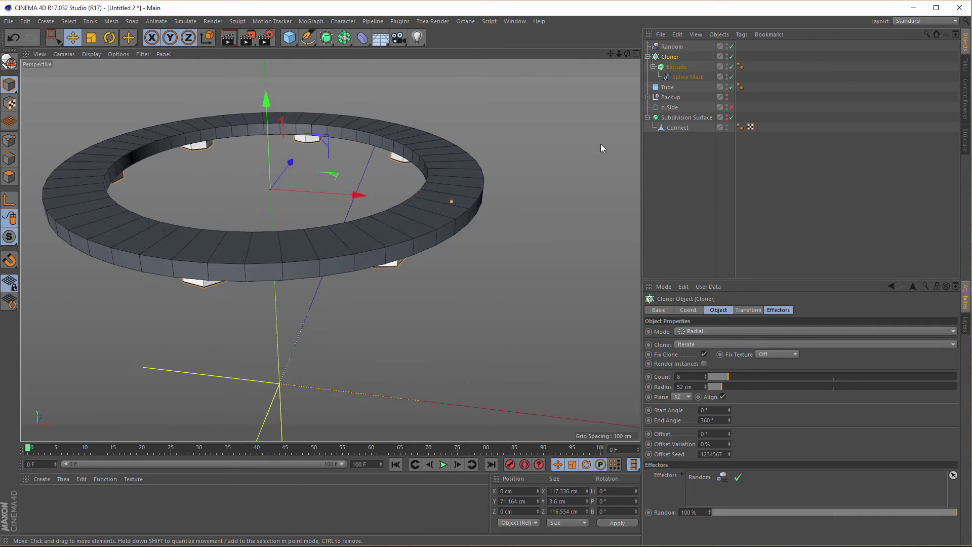
left_click(669, 88)
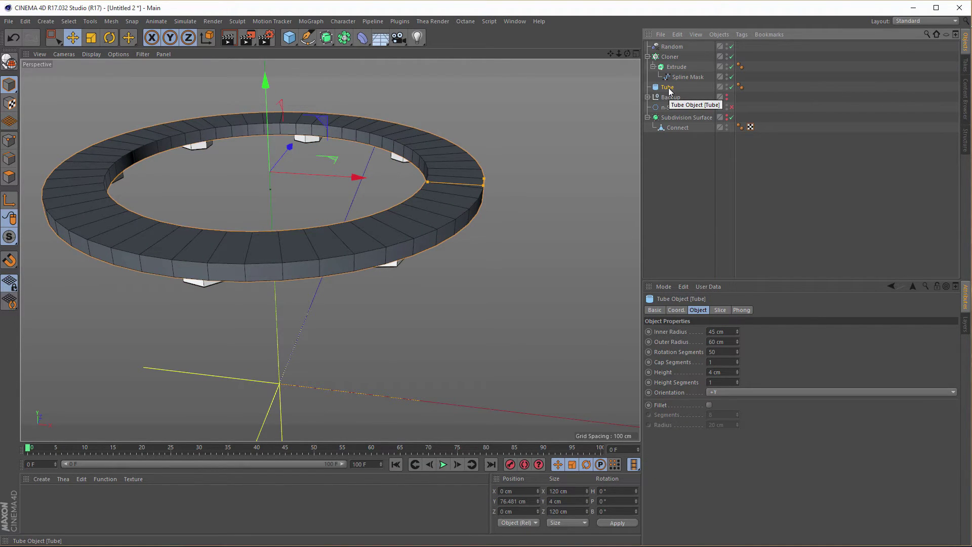
key("c")
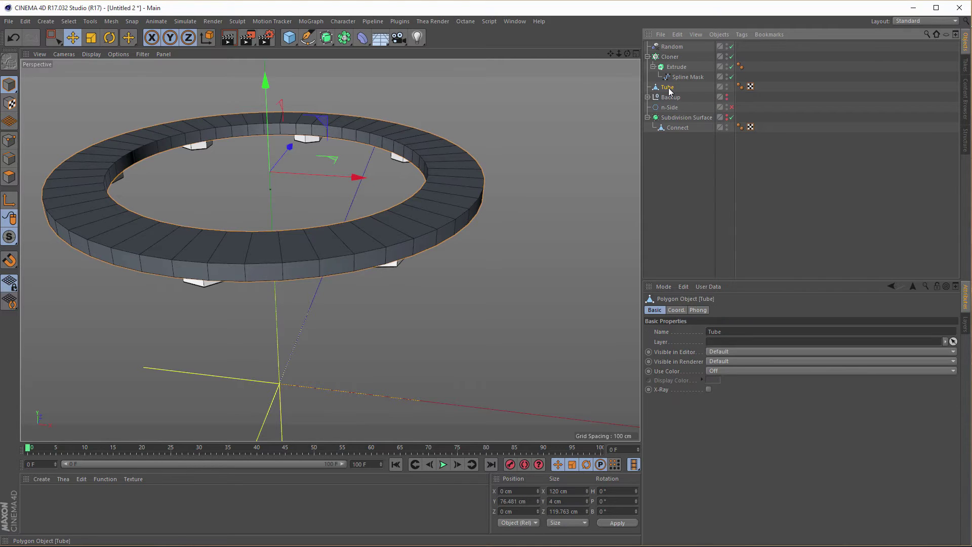
Step: Select the complete edge loop around the tube's upper outer rim with Loop Selection
left_click_drag(503, 199, 196, 194, "alt")
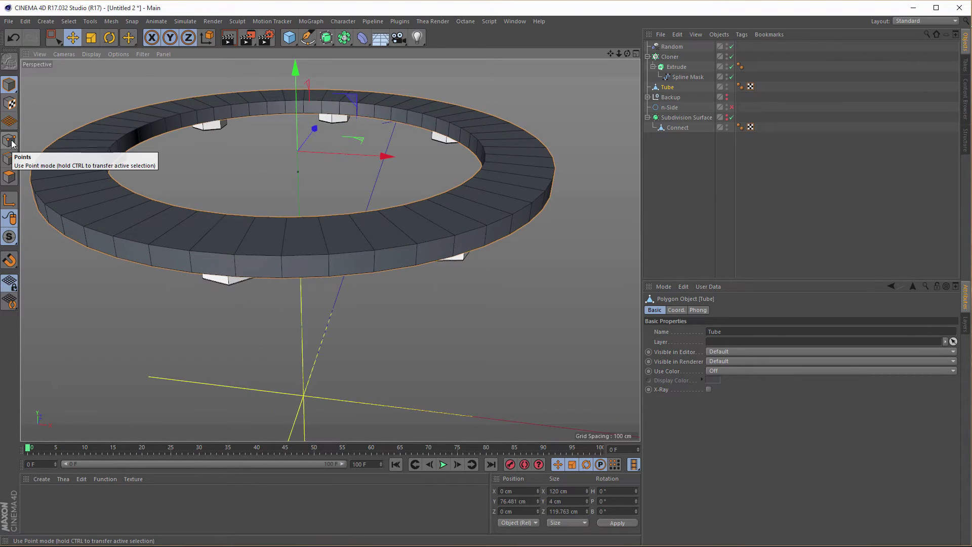
left_click(9, 163)
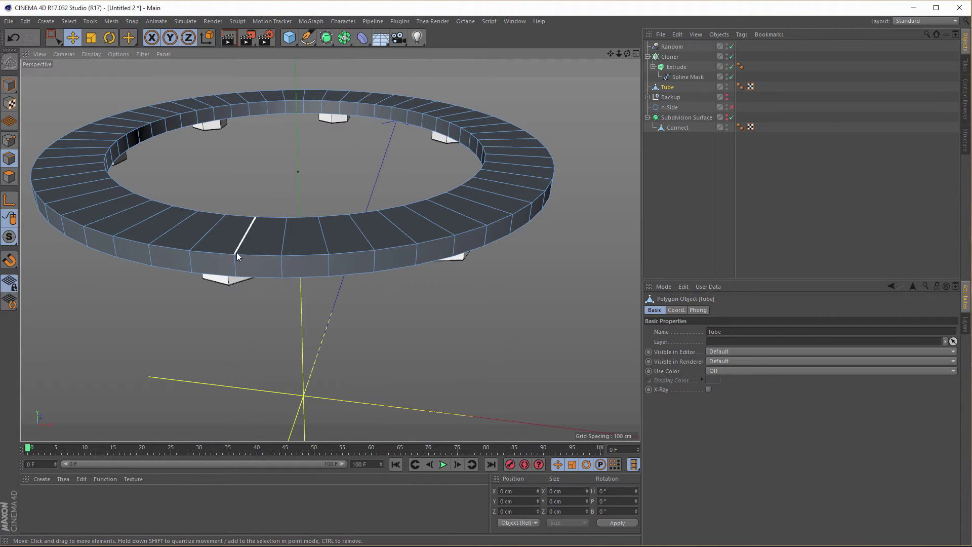
key("u")
key("l")
left_click(347, 254)
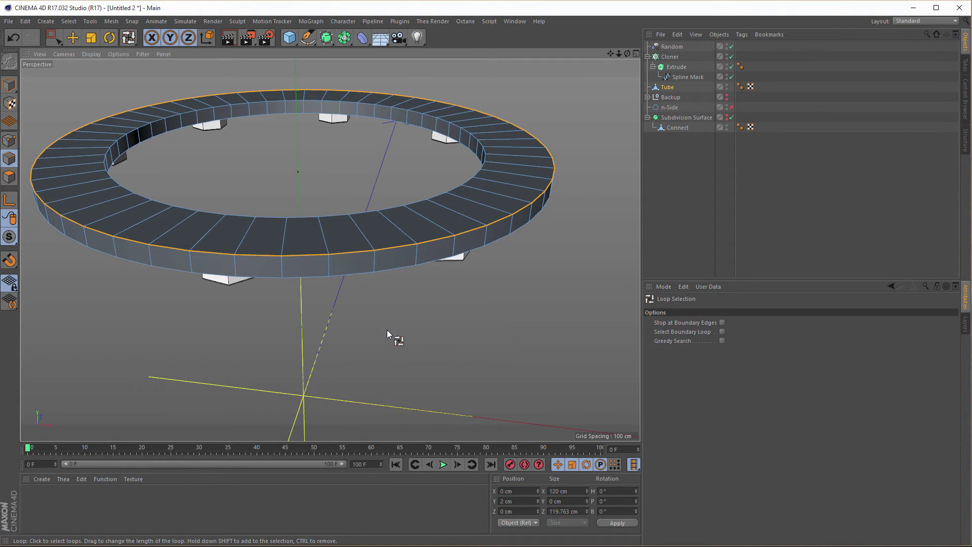
key("m")
key("s")
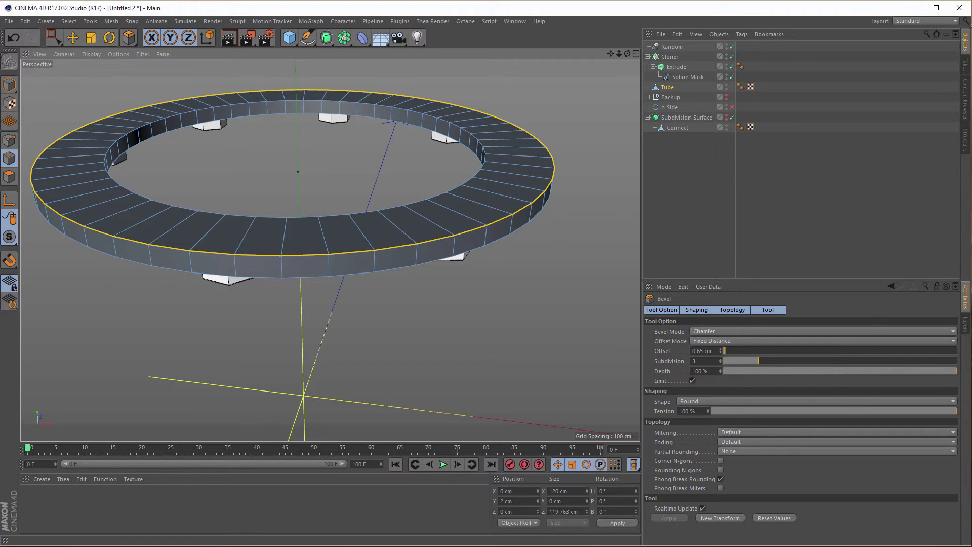
left_click_drag(441, 306, 452, 306)
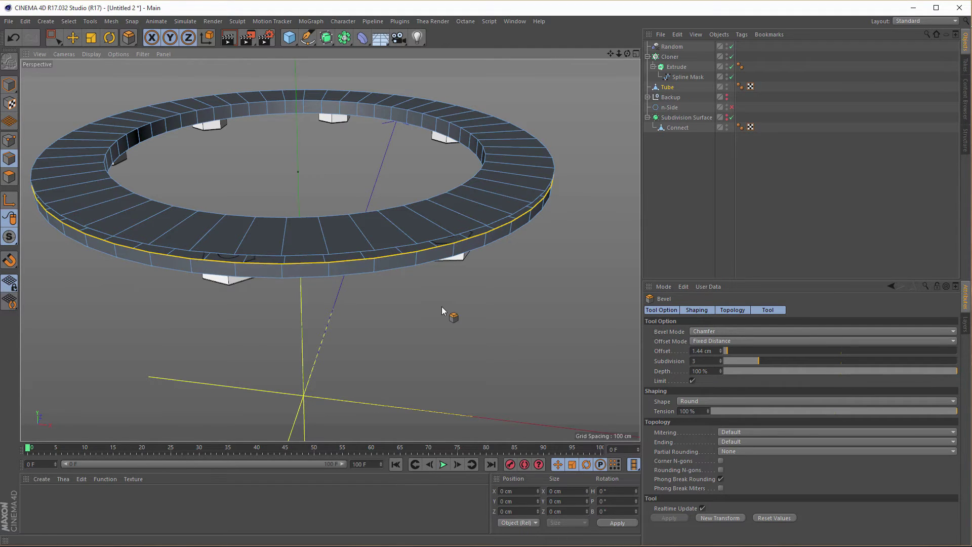
key("ctrl+z")
Step: Optimize the tube's mesh in point mode to merge its duplicate points
left_click(9, 146)
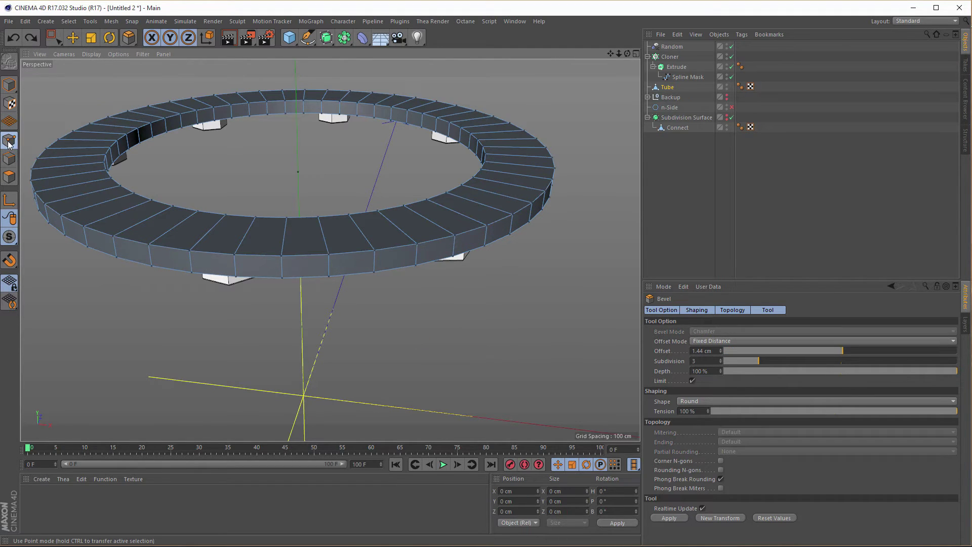
right_click(474, 317)
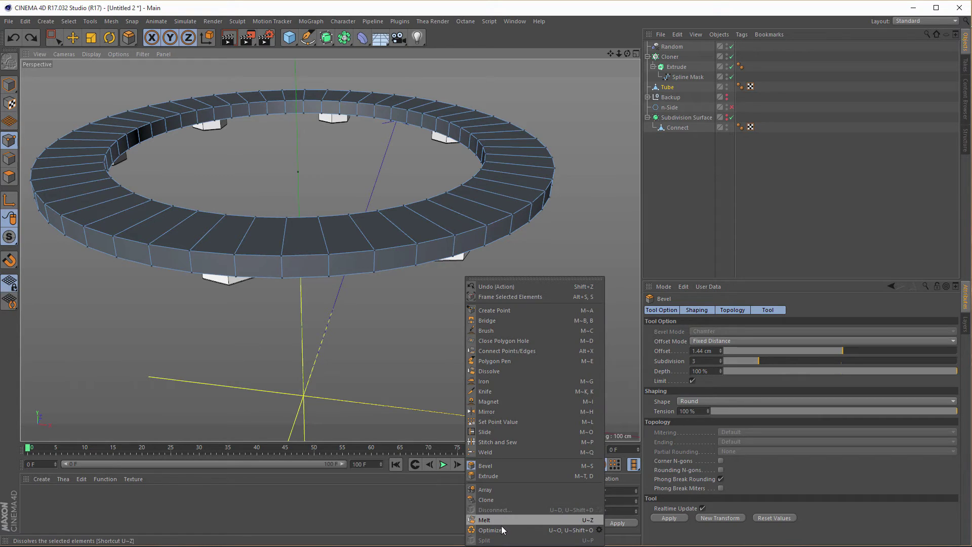
left_click(504, 529)
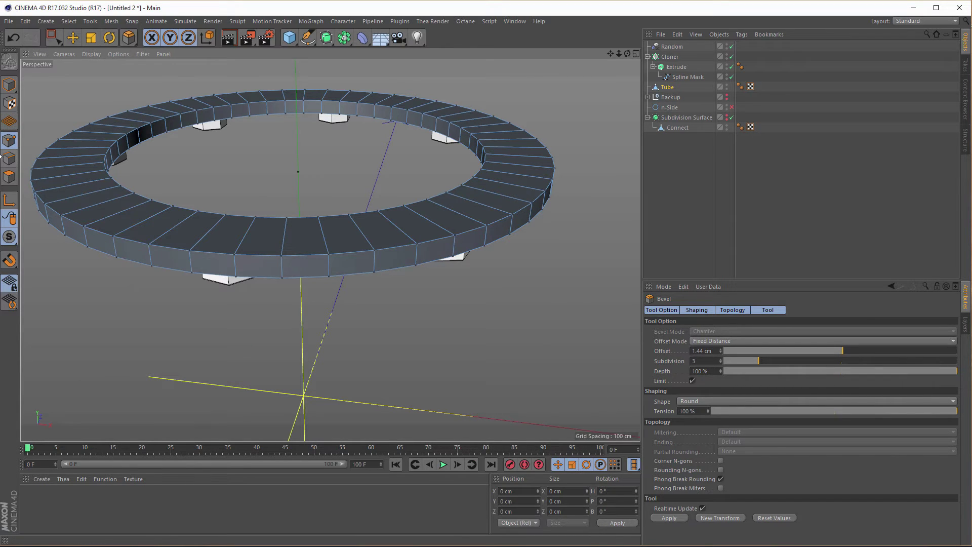
Step: Bevel both the upper and lower outer edge loops of the tube with an offset of about 0.53 cm
left_click(9, 159)
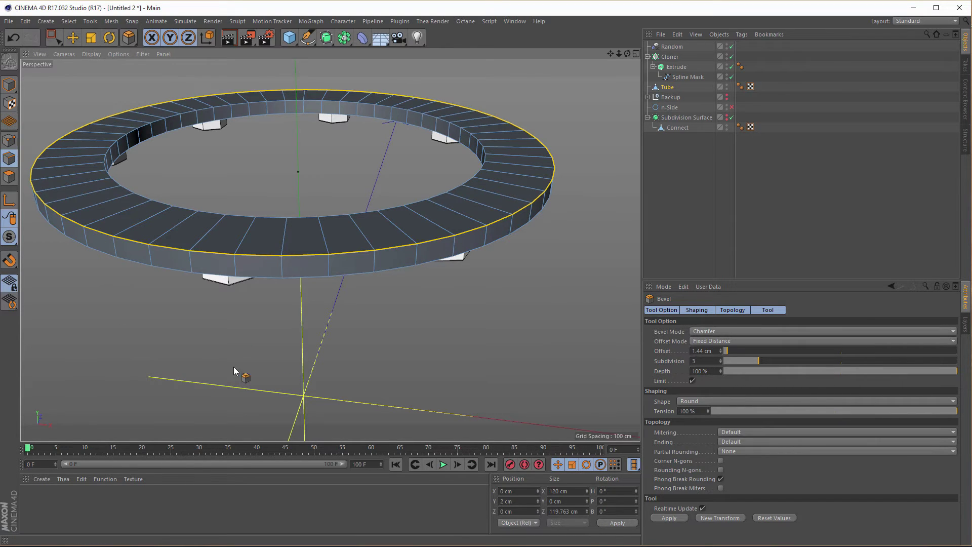
right_click(402, 297)
left_click(421, 319)
left_click_drag(403, 297, 380, 215, "alt")
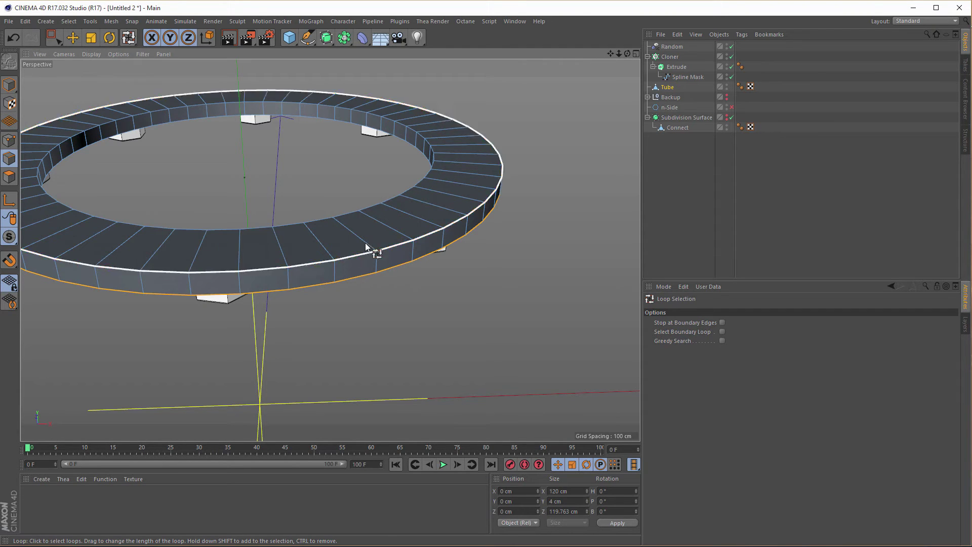
mouse_move(366, 242)
left_mouse_down("alt")
mouse_move(312, 254)
mouse_move(360, 233)
mouse_move(358, 245)
left_mouse_up("alt")
right_click_drag(358, 245, 479, 303, "alt")
key("m")
key("s")
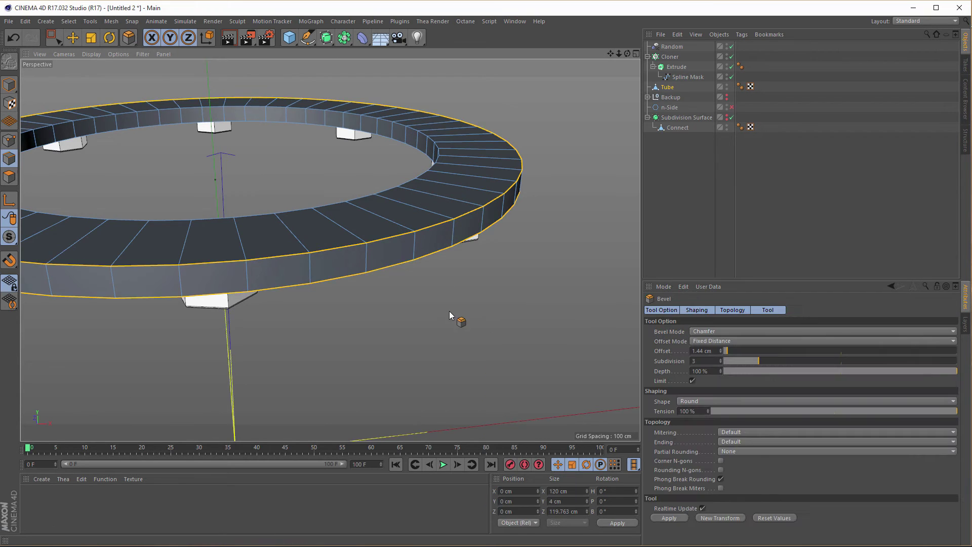
left_click_drag(449, 311, 475, 311)
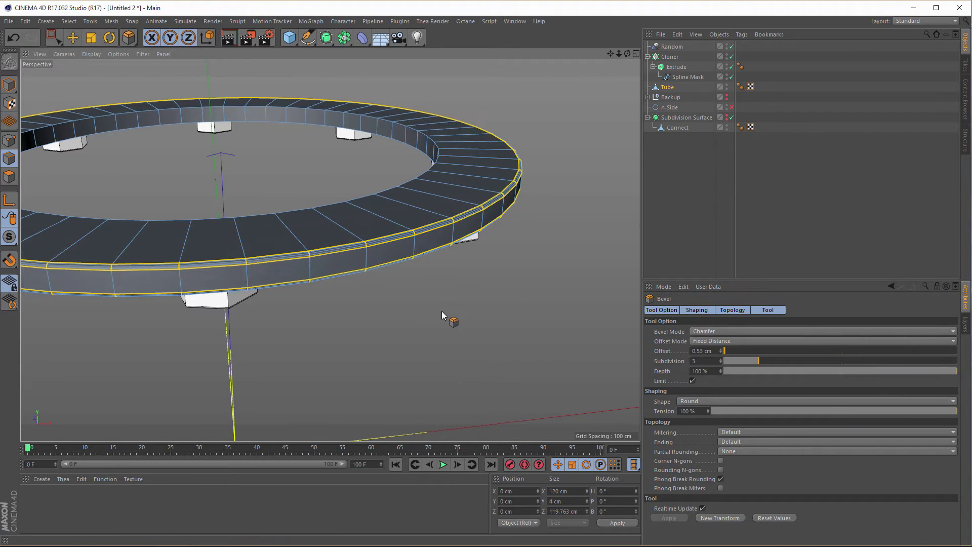
Step: Collapse the Cloner's hierarchy in the object list
left_click_drag(334, 252, 371, 292, "alt")
right_click_drag(326, 297, 286, 303, "alt")
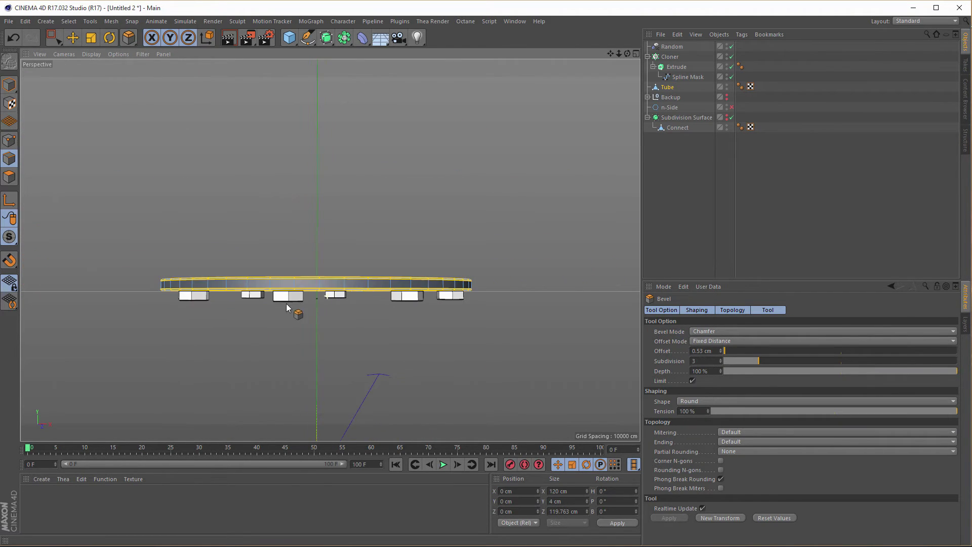
middle_click_drag(353, 268, 353, 194, "alt")
left_click_drag(353, 195, 351, 142, "alt")
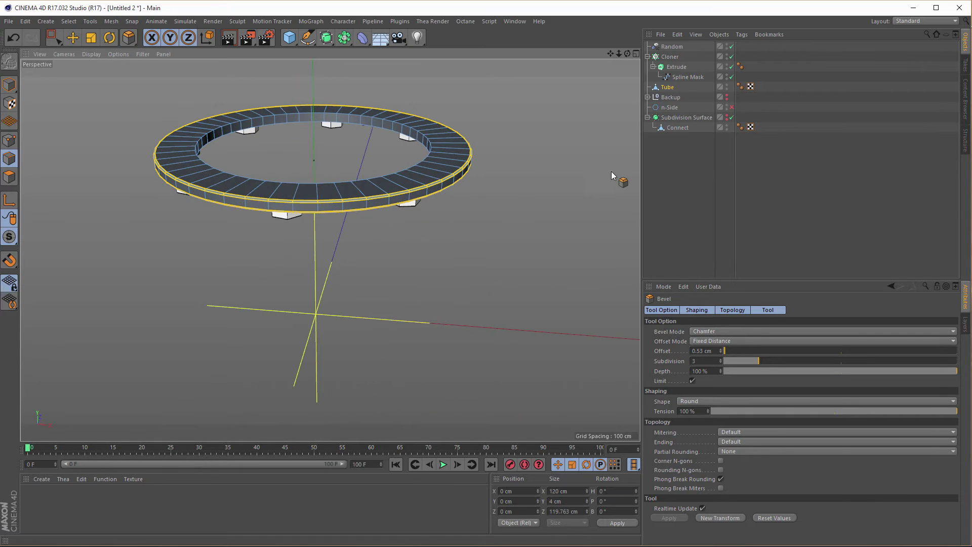
left_click(648, 59)
left_click(648, 57)
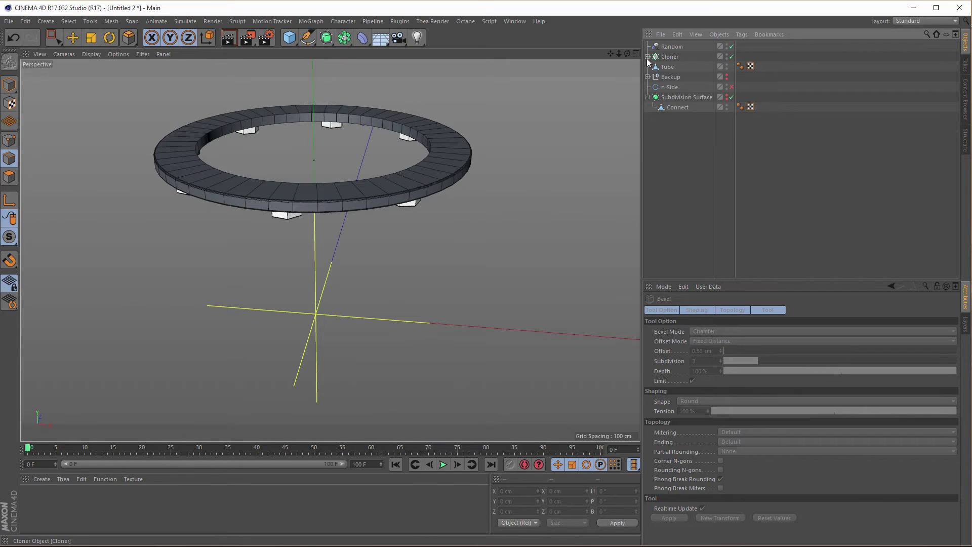
Step: Make the Subdivision Surface hydrant body visible in the viewport together with the flange and bolts
left_click(726, 94)
right_click_drag(333, 221, 319, 205, "alt")
left_click_drag(318, 204, 358, 249, "alt")
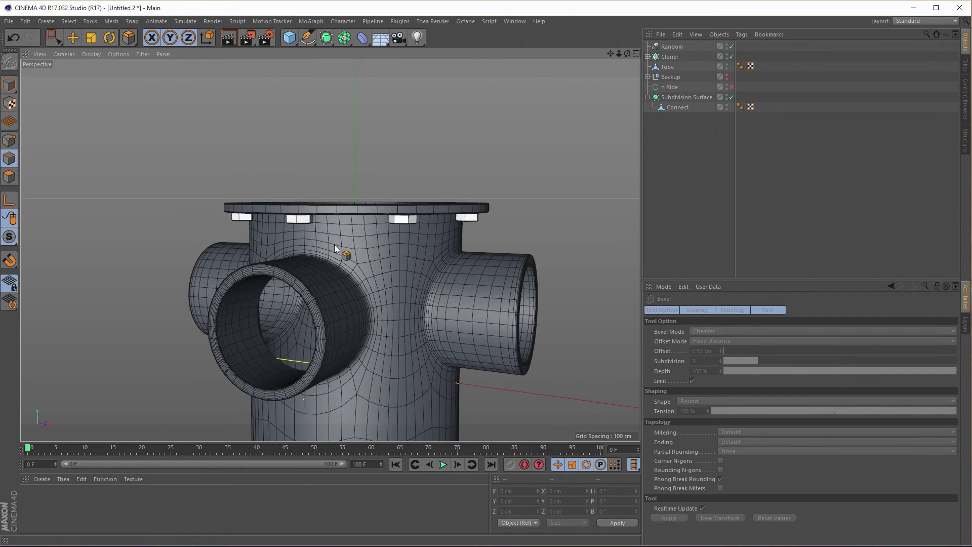
right_click_drag(334, 245, 323, 256, "alt")
middle_click_drag(324, 257, 303, 156, "alt")
left_click_drag(341, 134, 325, 163, "alt")
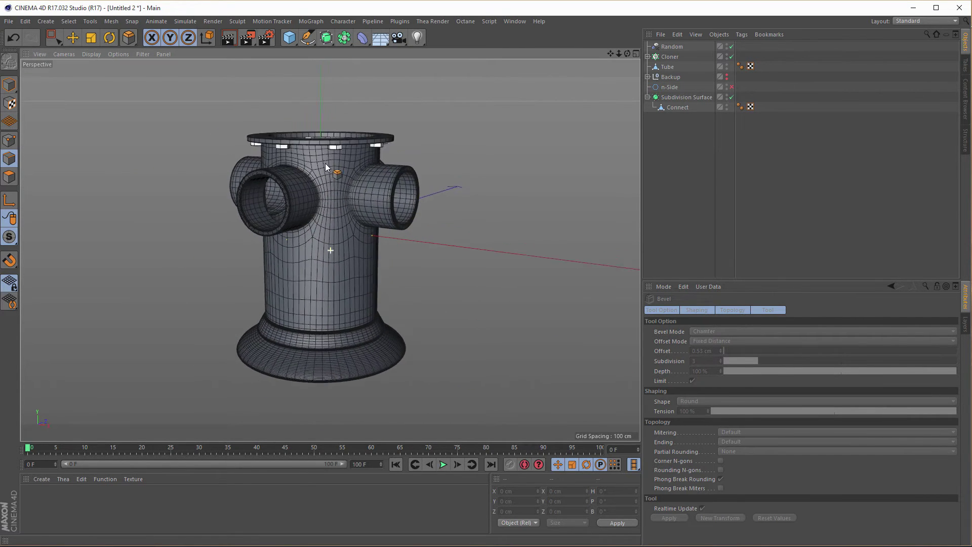
middle_click_drag(325, 163, 305, 187, "alt")
Step: Render a preview of the hydrant in the perspective view and examine the reference hydrant photo in the Picture Viewer
key("ctrl+r")
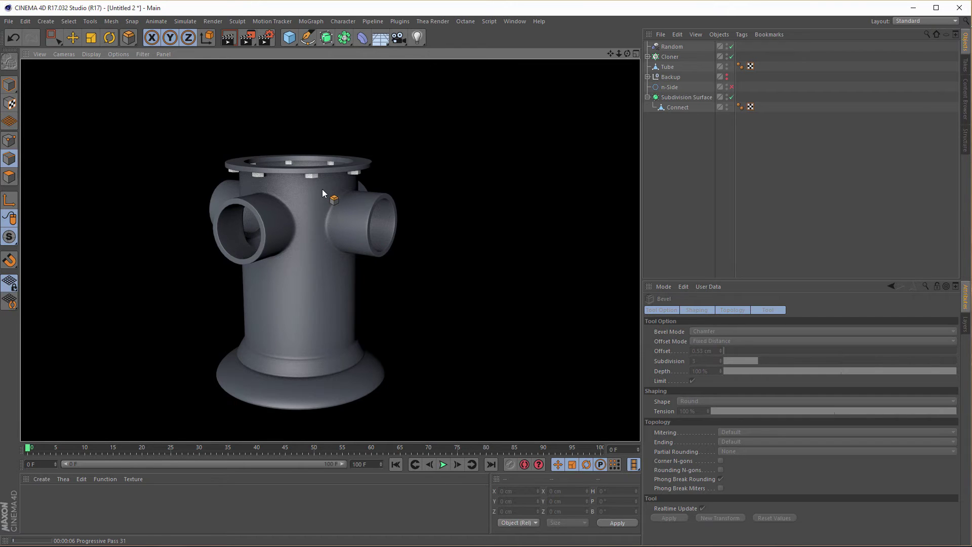
left_click(503, 130)
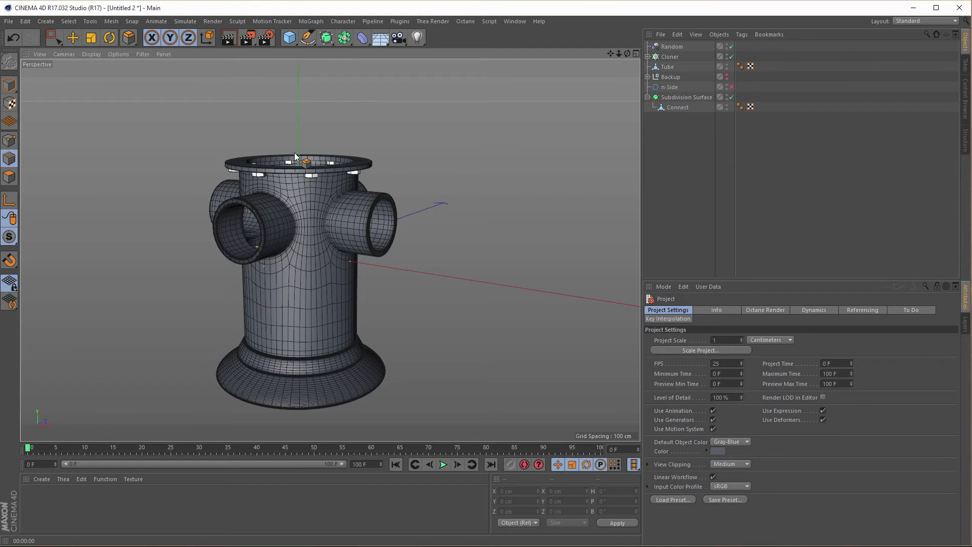
scroll(306, 150, "up", 3)
left_click_drag(291, 44, 298, 129)
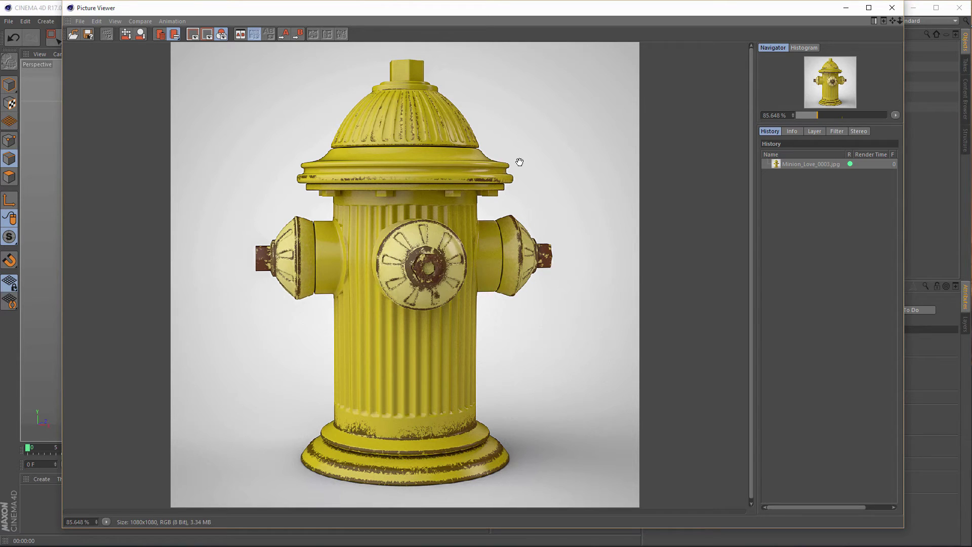
left_click(892, 8)
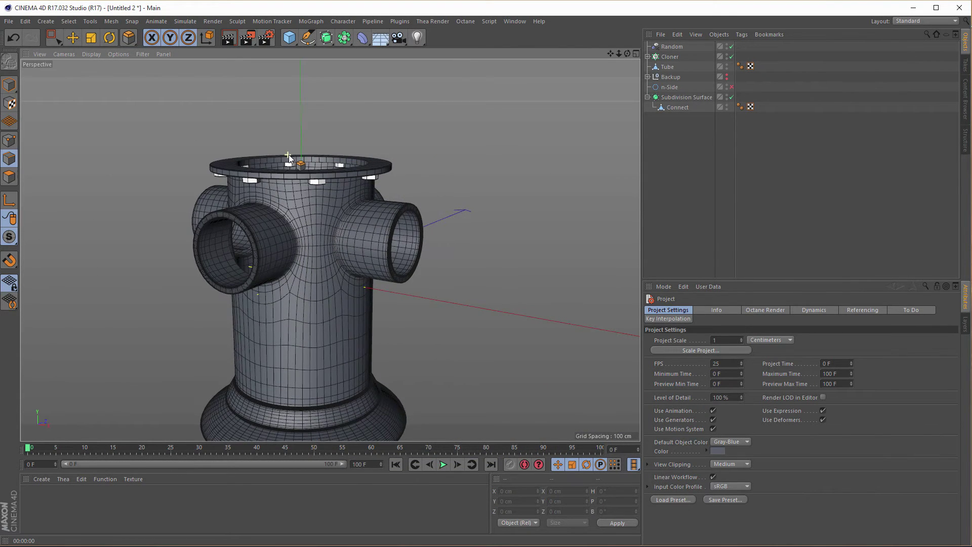
Step: Add a Cylinder primitive at the hydrant's centre
right_click_drag(288, 153, 327, 149, "alt")
middle_click_drag(327, 148, 337, 214, "alt")
left_click_drag(336, 214, 336, 211, "alt")
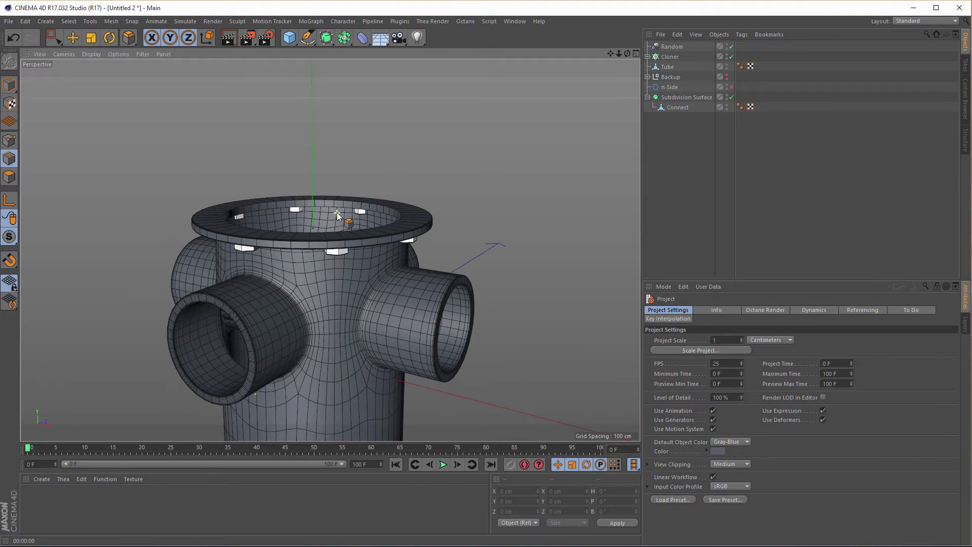
left_click(290, 41)
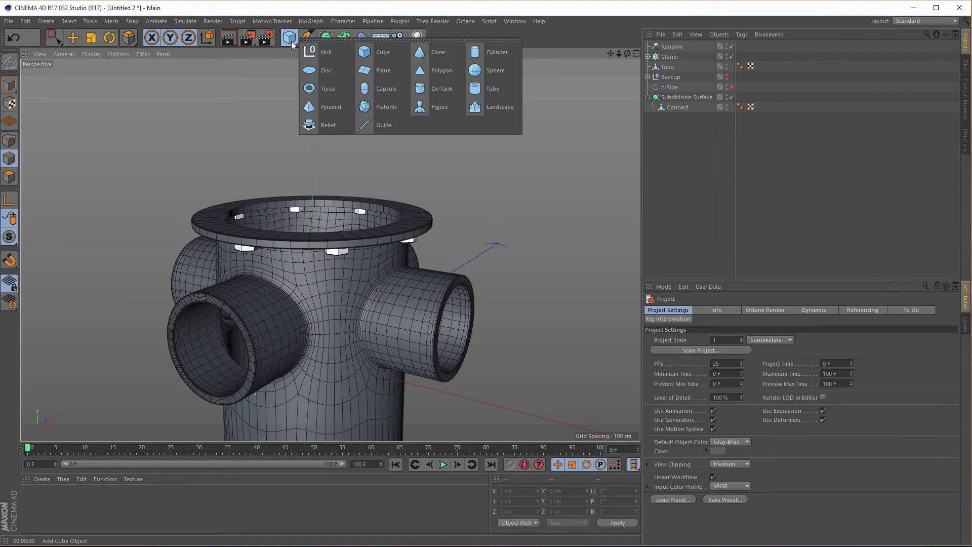
left_click(476, 53)
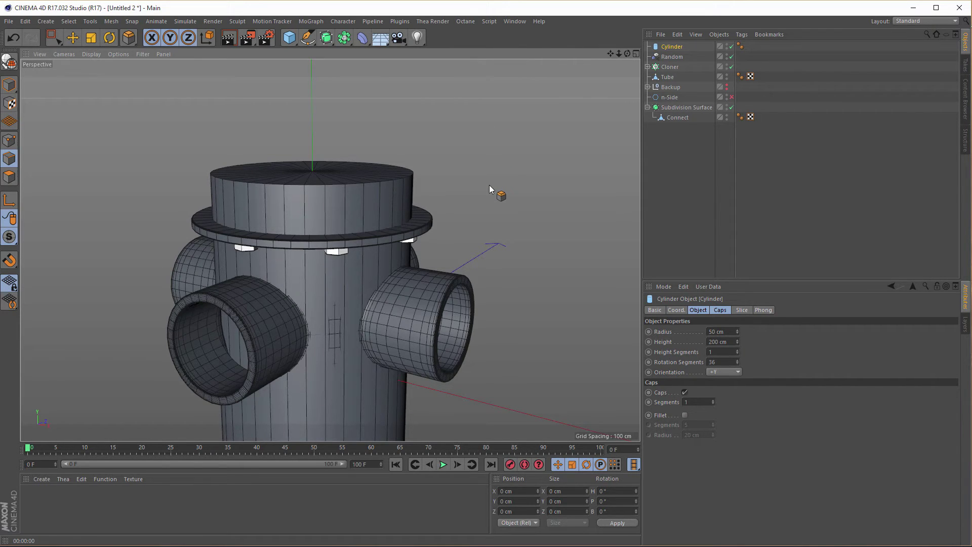
scroll(284, 187, "down", 5)
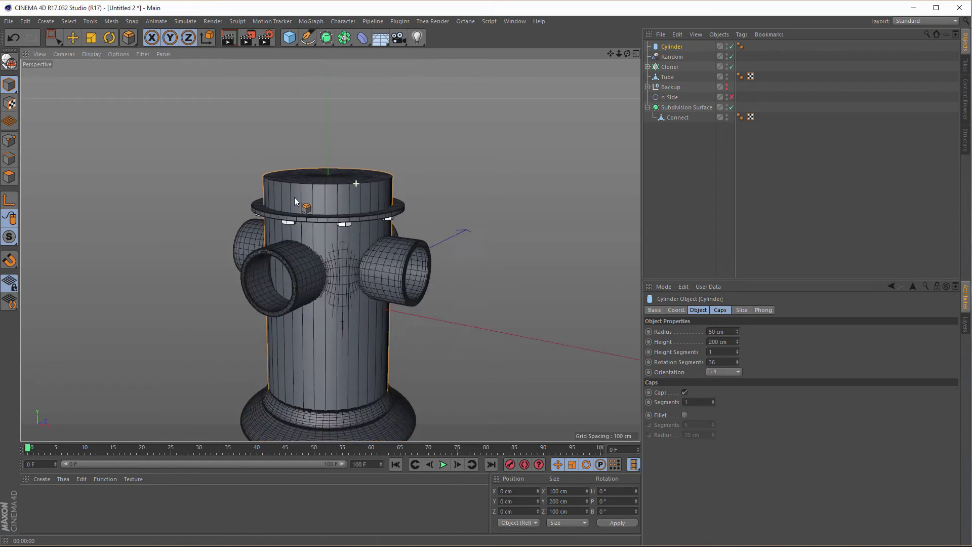
middle_click_drag(326, 166, 323, 254, "alt")
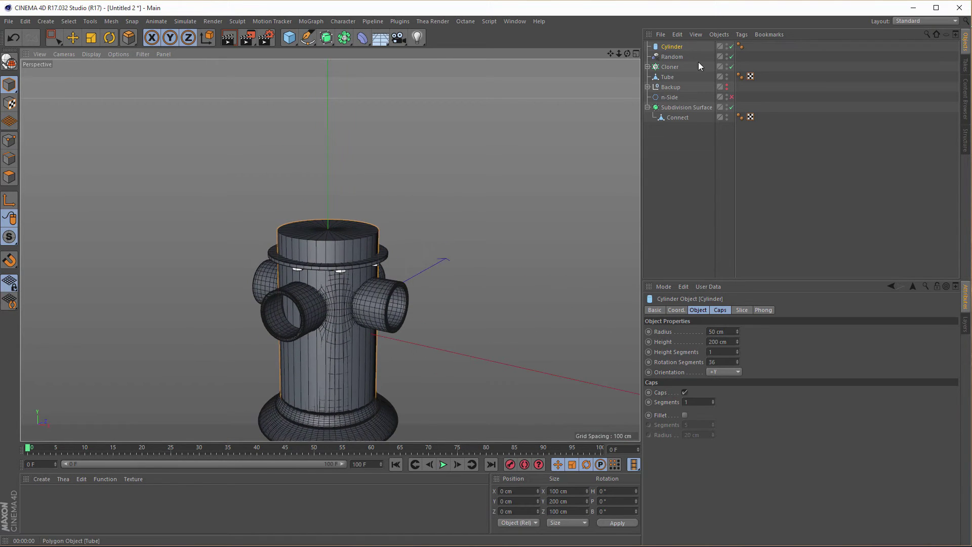
Step: Set the cylinder's height to 10 cm and its rotation segments to 50
left_click(679, 45)
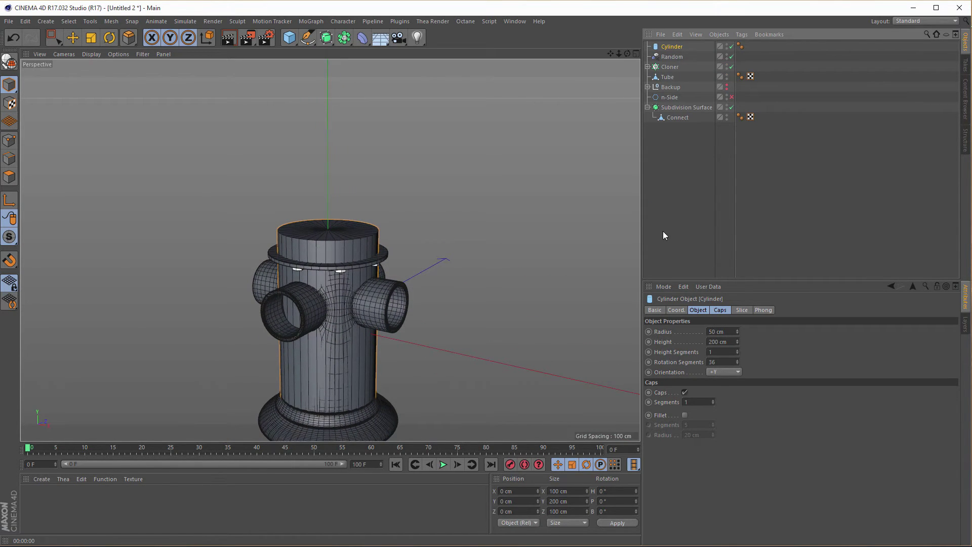
left_click(731, 342)
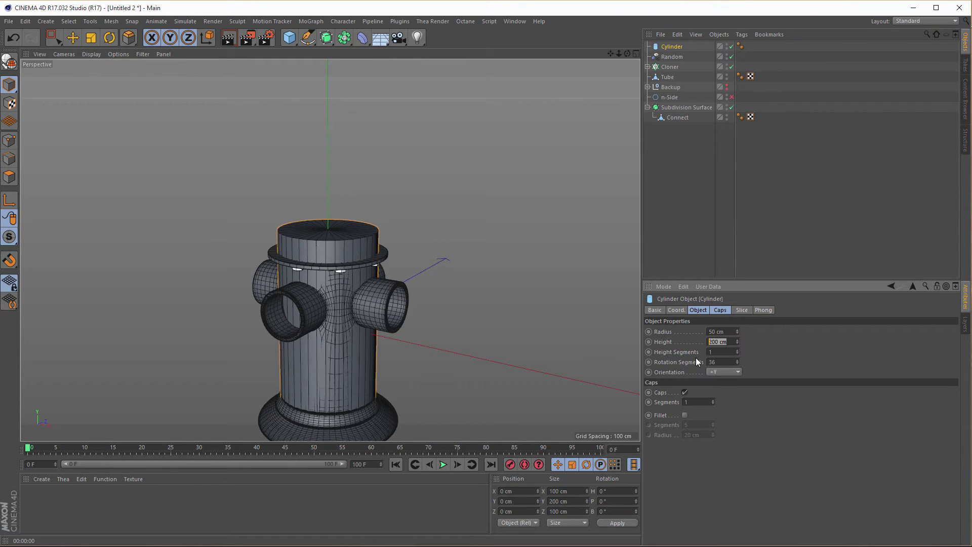
type("10")
key("Return")
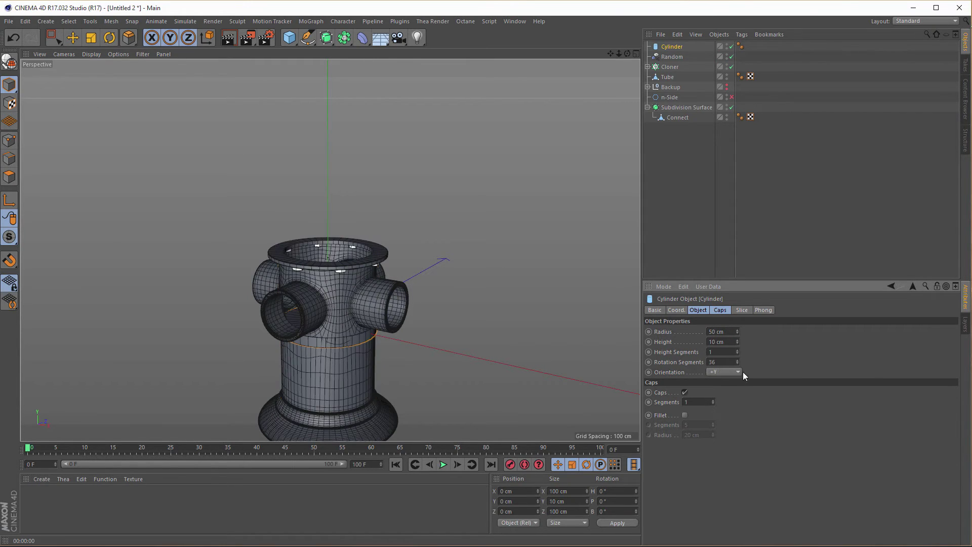
left_click(727, 362)
type("50")
key("Return")
Step: Move the cylinder up above the flange ring, to a Y position of about 98.3 cm
key("e")
left_click_drag(326, 233, 328, 139)
scroll(380, 229, "up", 6)
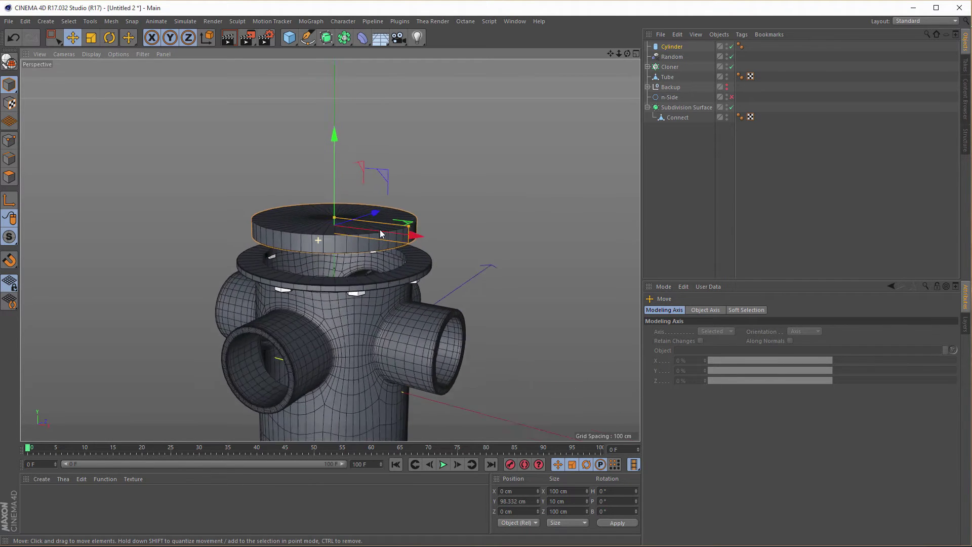
Step: Widen the cylinder to a radius of about 62.9 cm so it slightly overhangs the flange ring
left_click_drag(388, 238, 374, 269, "alt")
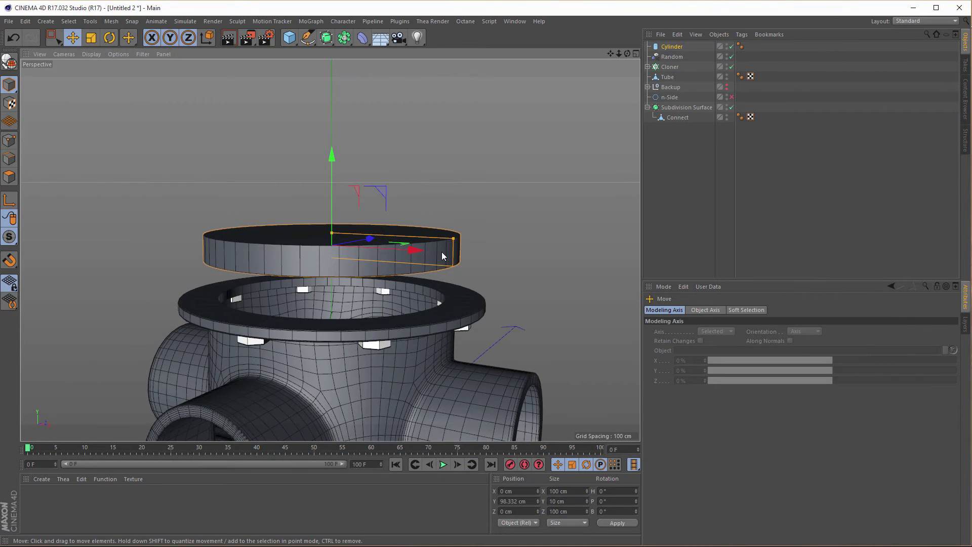
middle_click(442, 251)
key("F1")
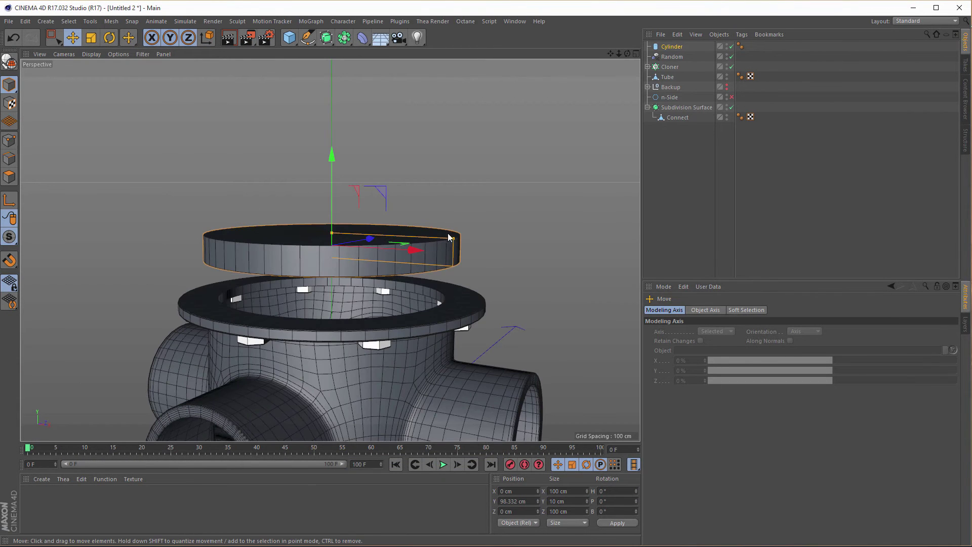
left_click_drag(453, 238, 490, 248)
Step: Lower the cylinder in the Right view onto the flange's upper face, to a Y position of about 84.2 cm
middle_click(445, 276)
middle_click(298, 332)
right_click_drag(409, 299, 262, 329, "alt")
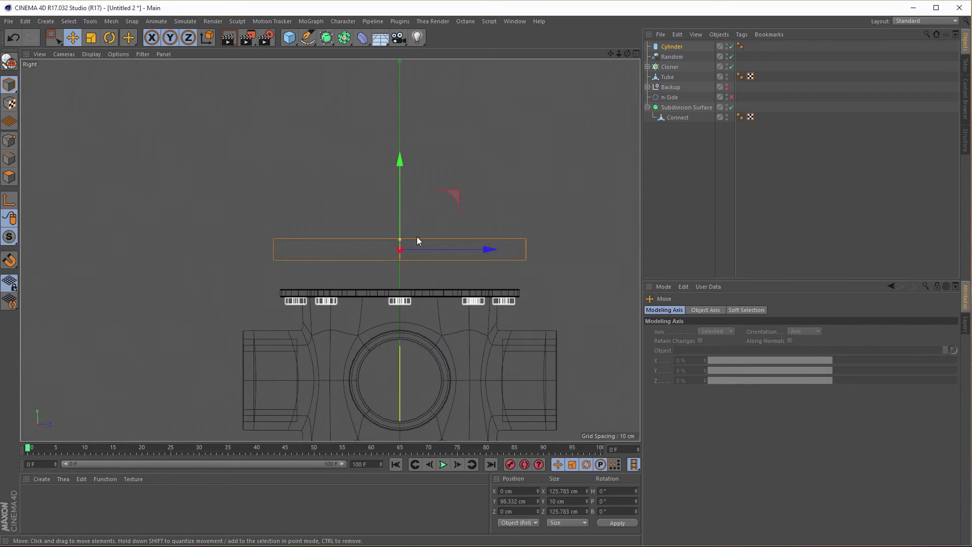
left_click_drag(400, 160, 396, 191)
middle_click(406, 301)
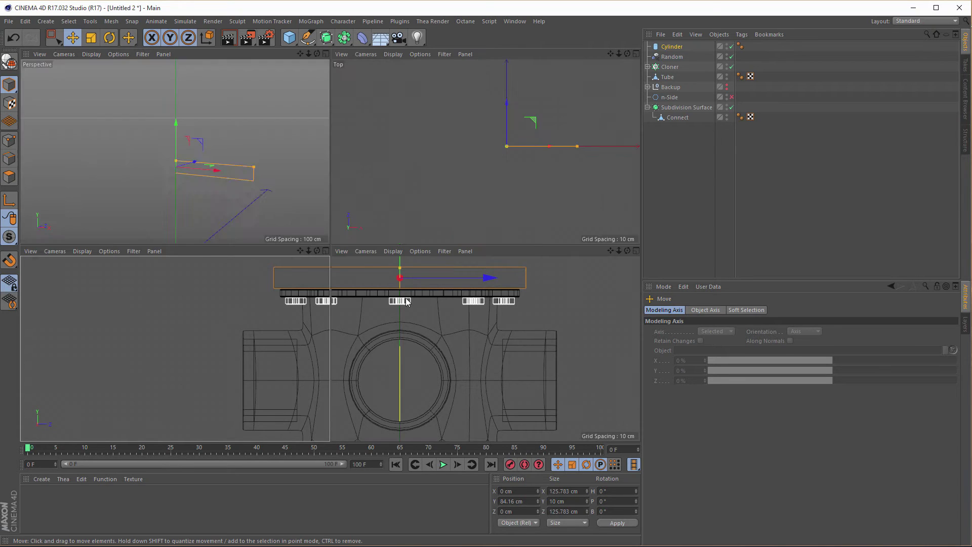
middle_click(187, 182)
right_click_drag(322, 279, 343, 280, "alt")
mouse_move(346, 289)
left_mouse_down("alt")
mouse_move(342, 266)
mouse_move(350, 277)
left_mouse_up("alt")
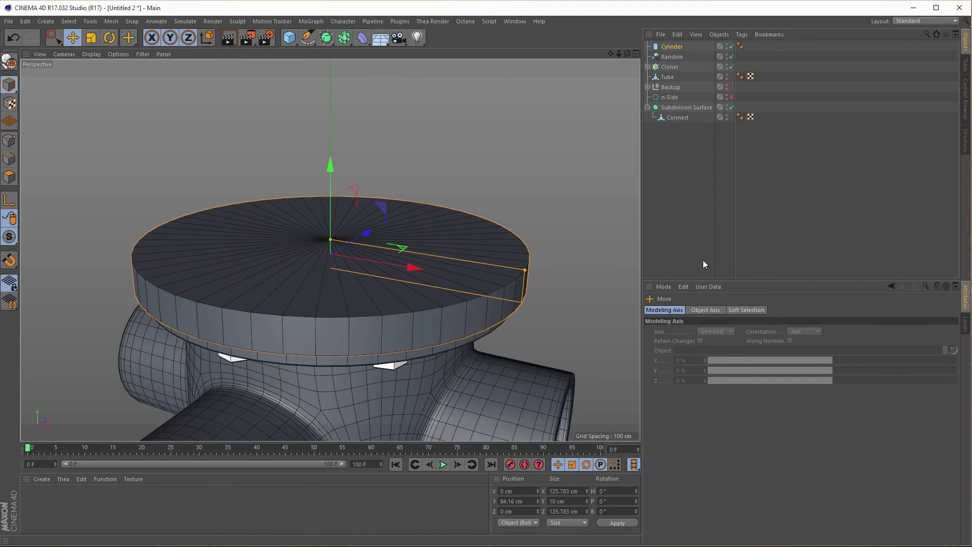
left_click(679, 49)
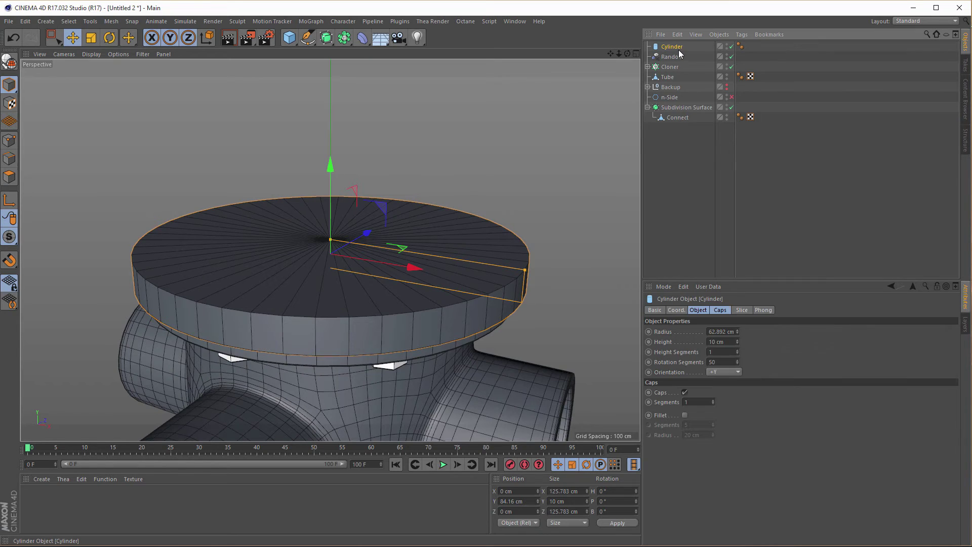
double_click(693, 401)
type("5")
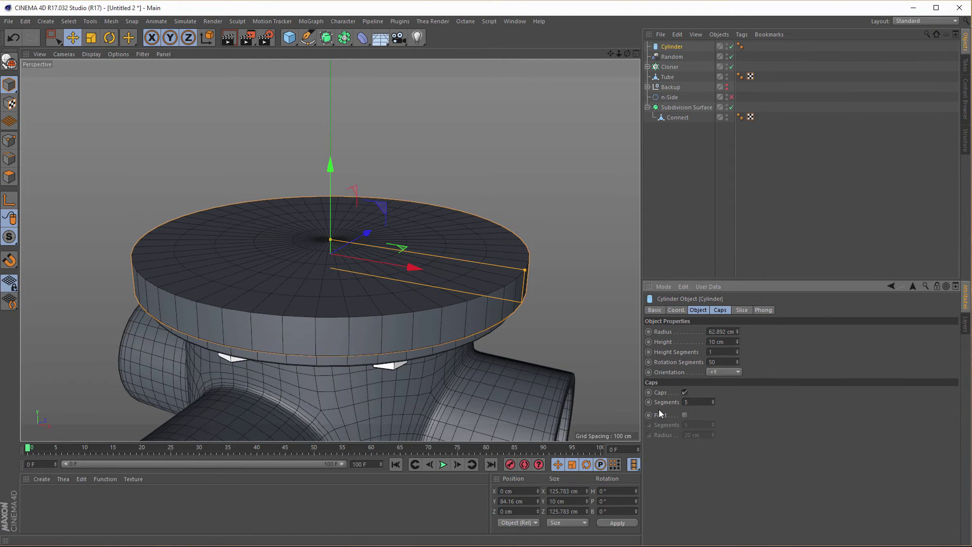
key("ctrl+z")
Step: Set the cylinder's height segments to 4
left_click(698, 310)
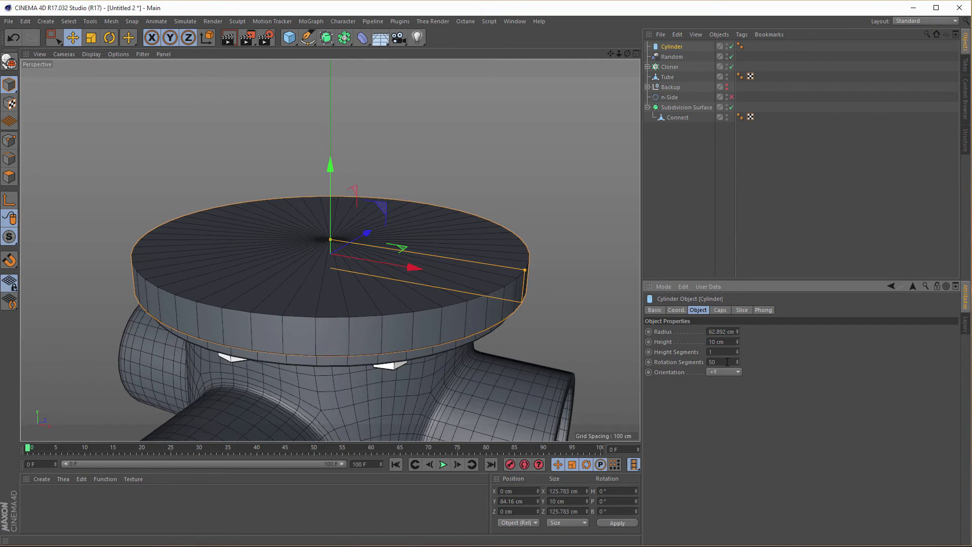
left_click(720, 352)
type("5")
key("Return")
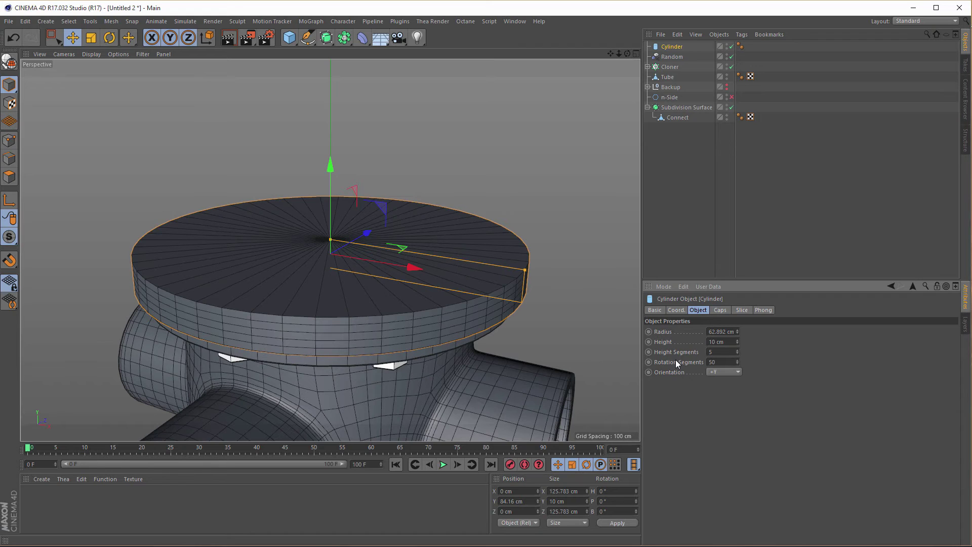
left_click(737, 353)
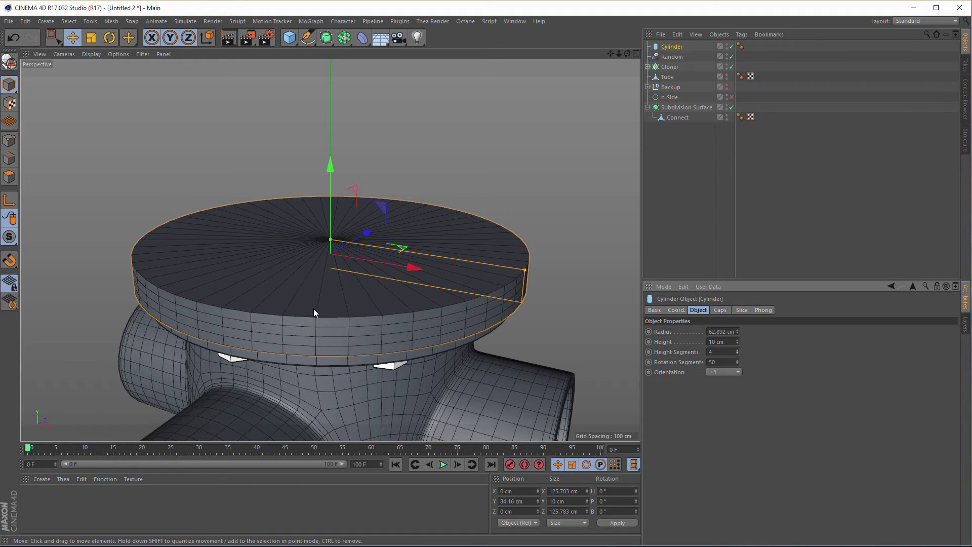
Step: Convert the cylinder into an editable polygon object
scroll(364, 314, "up", 3)
left_click_drag(375, 315, 375, 282, "alt")
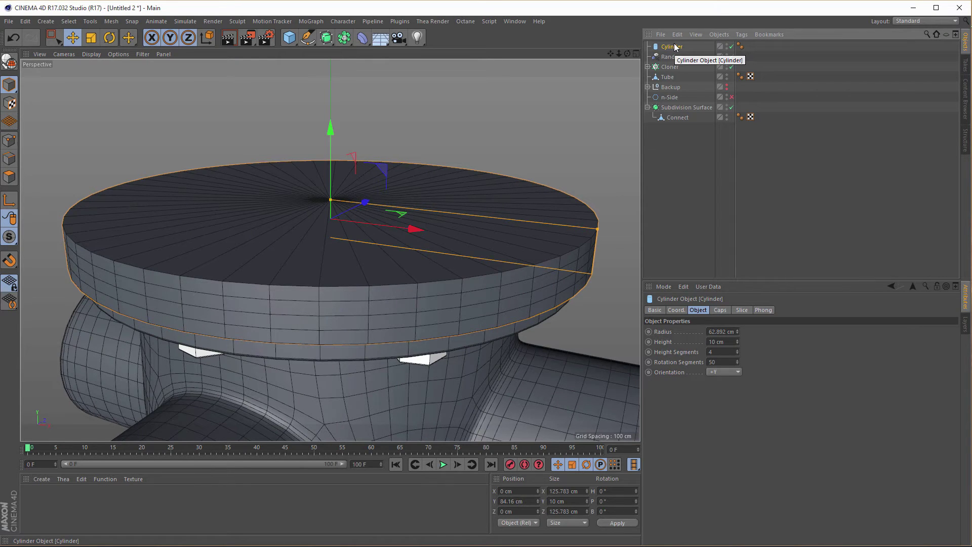
key("c")
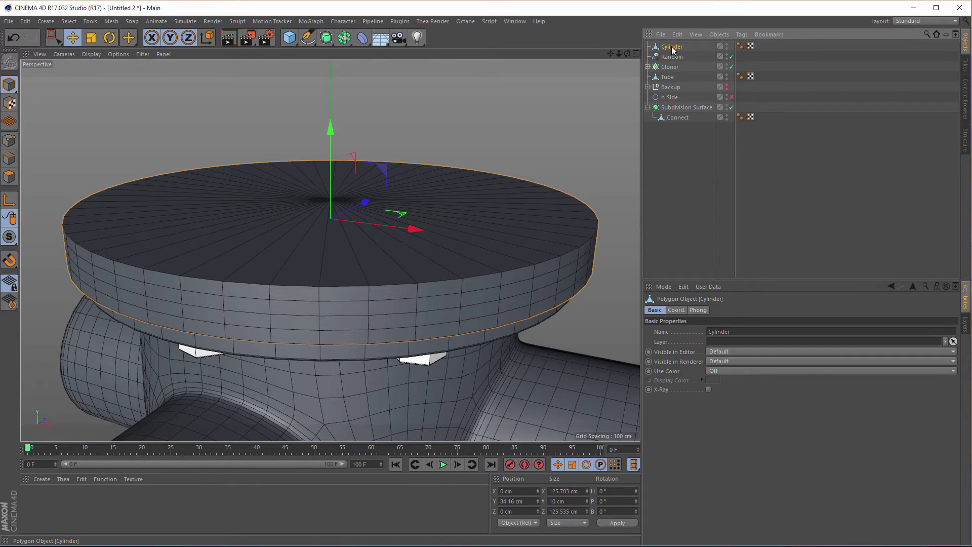
Step: Select the edge loop around the cylinder's upper rim with Loop Selection in edge mode
left_click(13, 161)
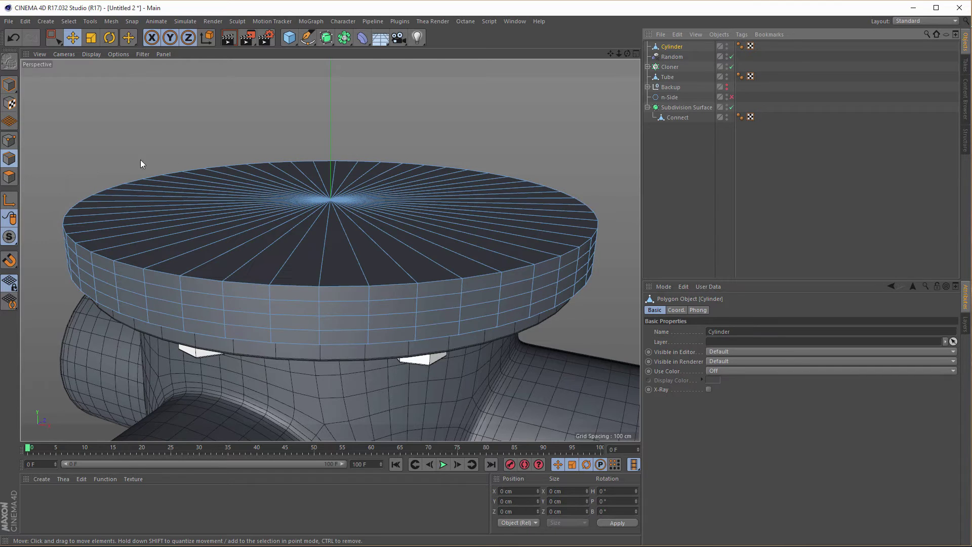
key("u")
key("l")
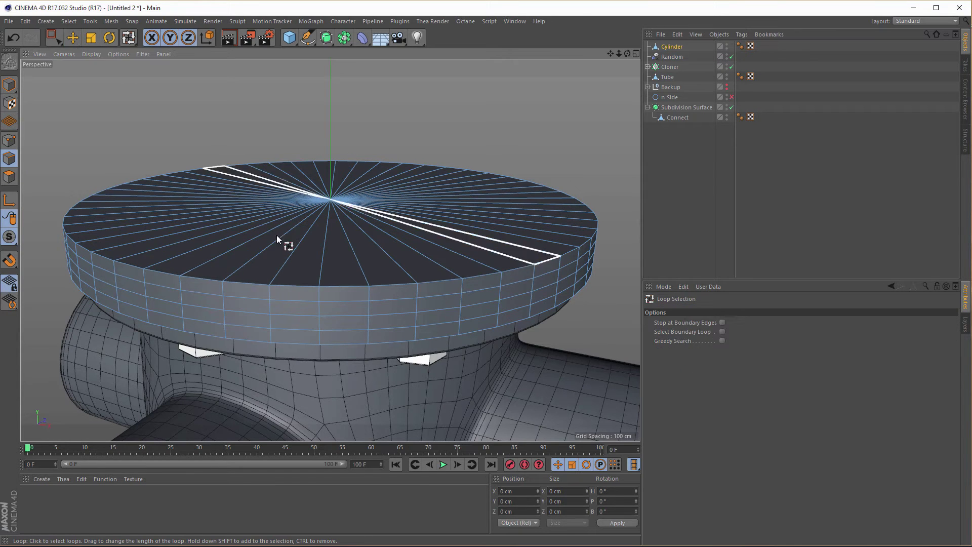
left_click(335, 286)
key("t")
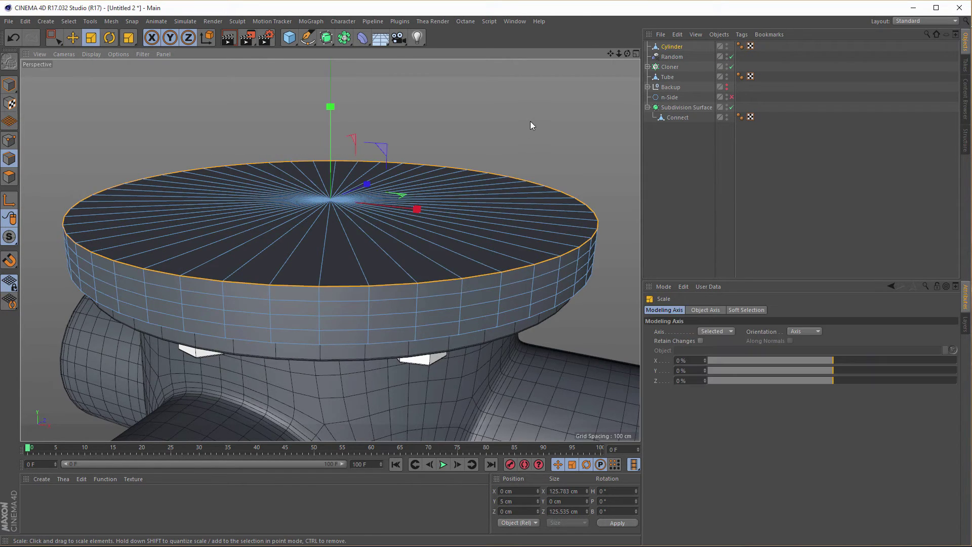
left_click_drag(543, 91, 517, 108)
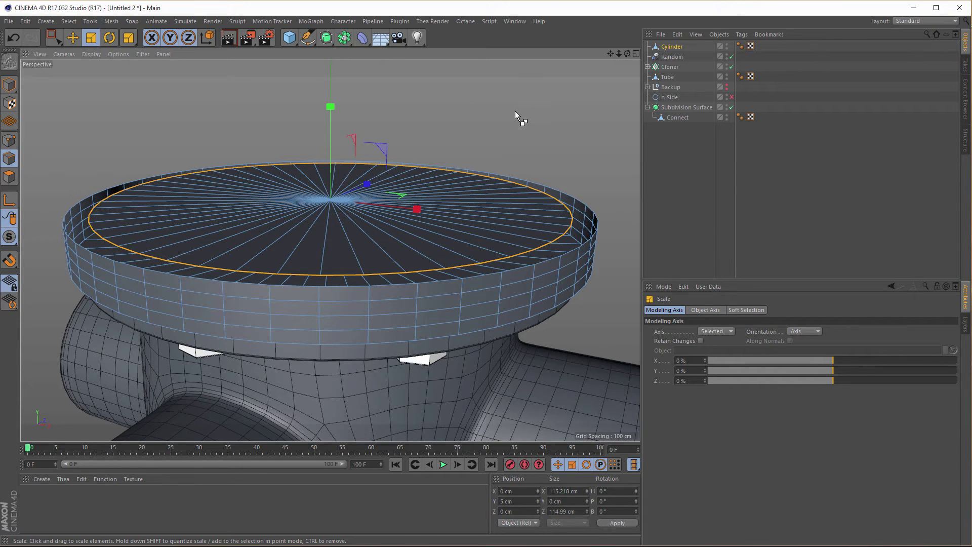
key("ctrl+z")
Step: Optimize the cylinder's mesh in point mode and scale its upper rim edge loop inward to about 102 cm across
left_click(10, 140)
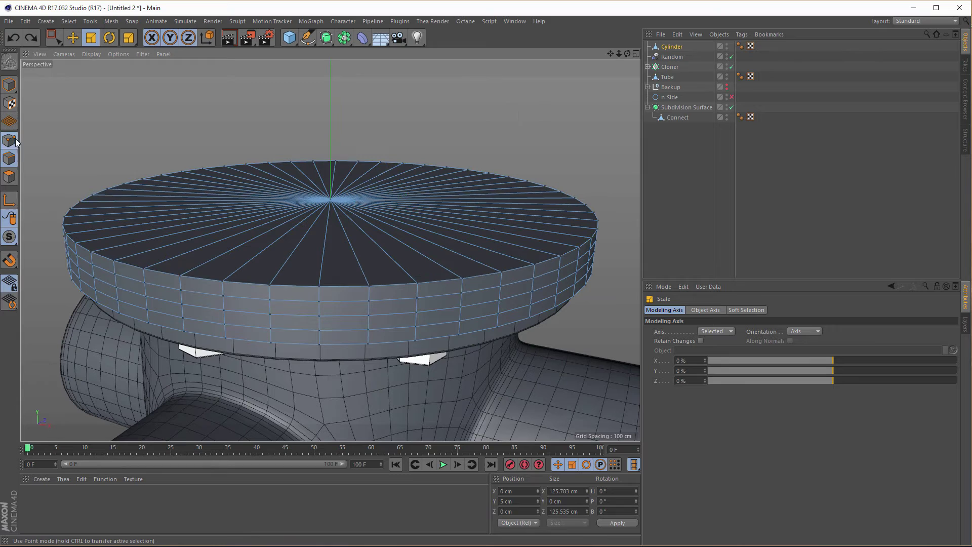
right_click(135, 90)
left_click(167, 345)
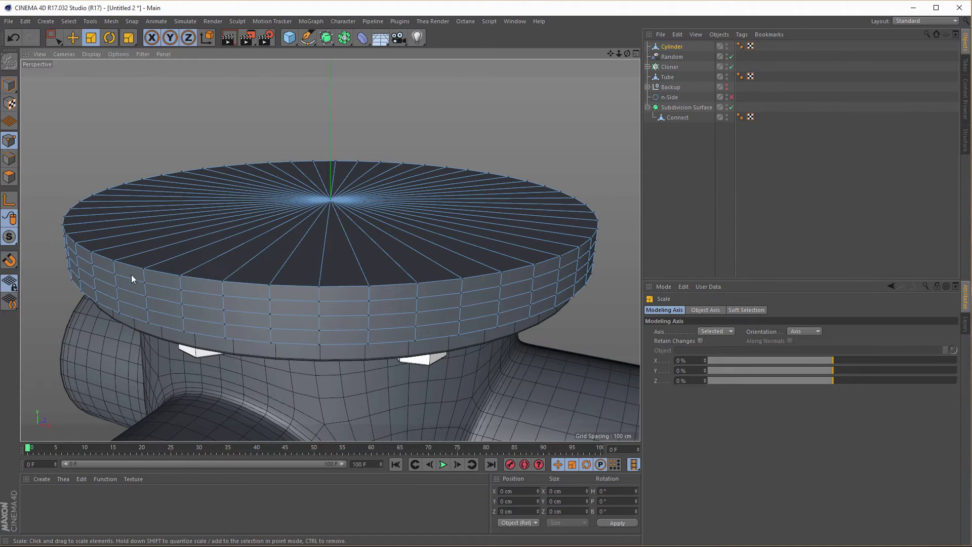
left_click(9, 159)
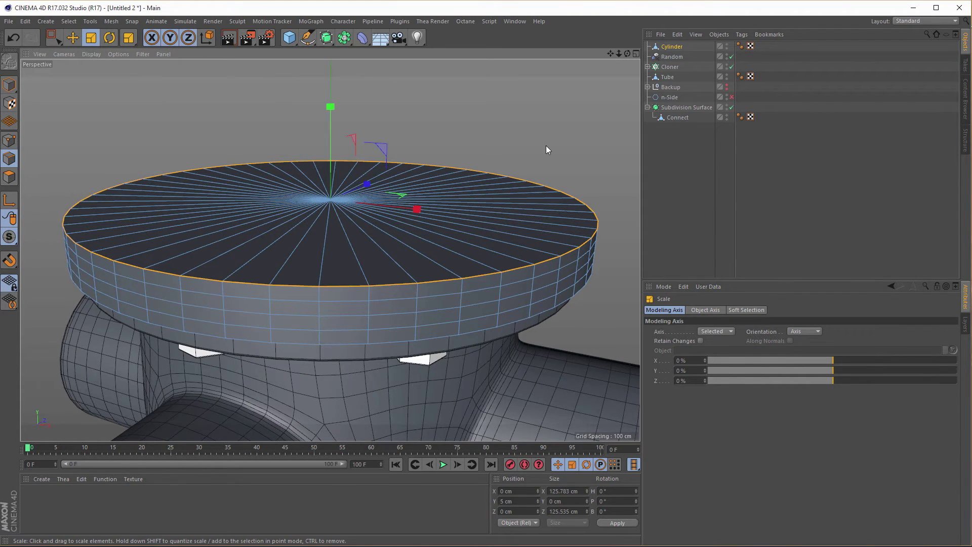
left_click_drag(558, 129, 511, 167)
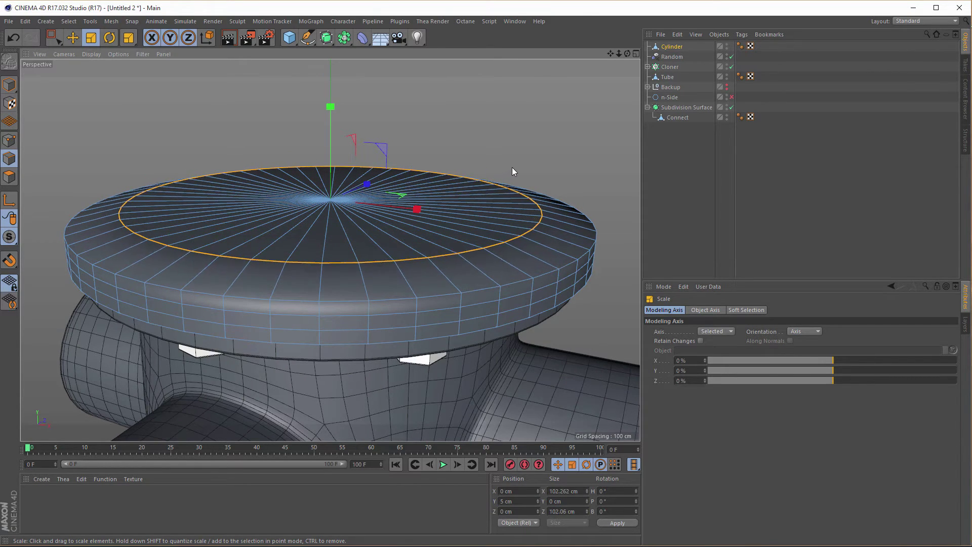
Step: Undo the upper rim scaling and the cylinder's mesh edits back to the parametric cylinder
left_click_drag(454, 238, 411, 244, "alt")
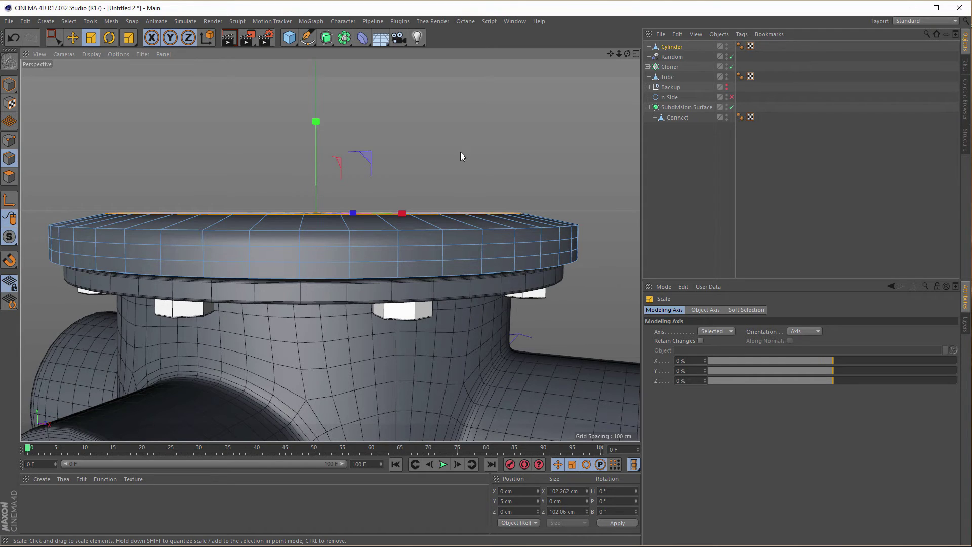
key("ctrl+z")
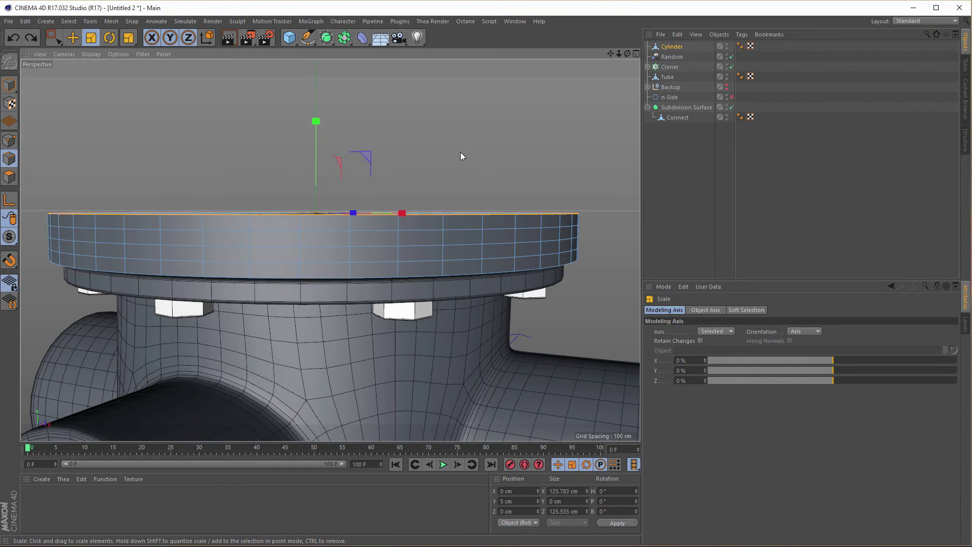
key("ctrl+z")
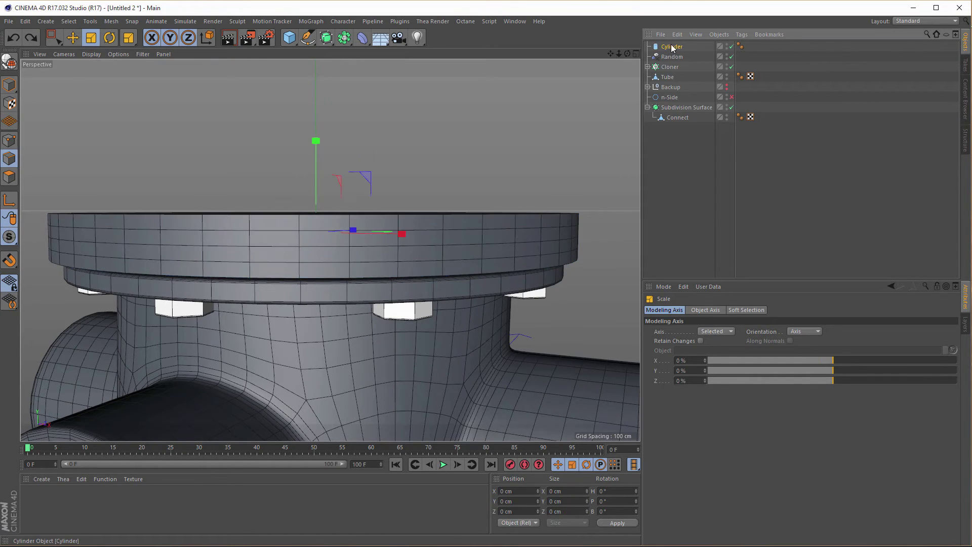
Step: Set the cylinder's height segments to 5 and convert it into an editable polygon object
left_click(673, 47)
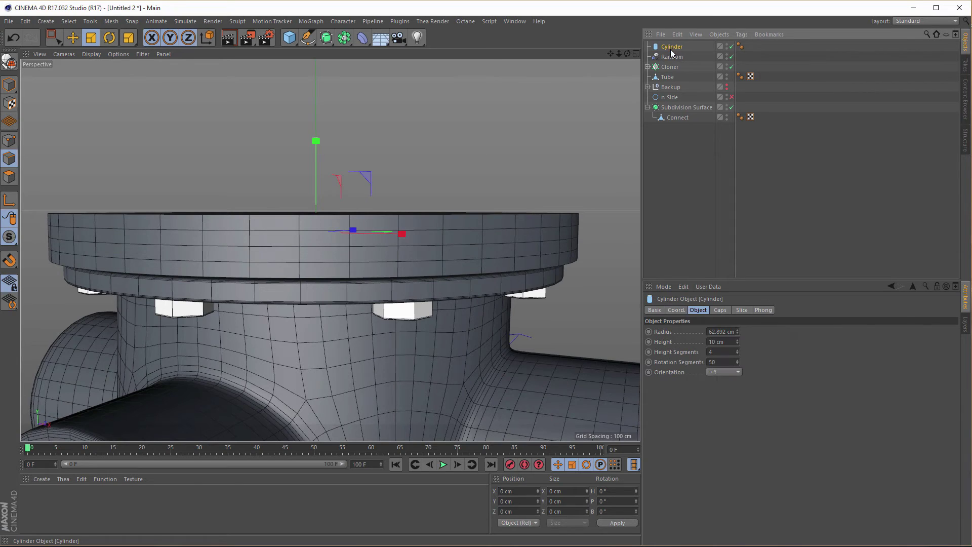
left_click(737, 349)
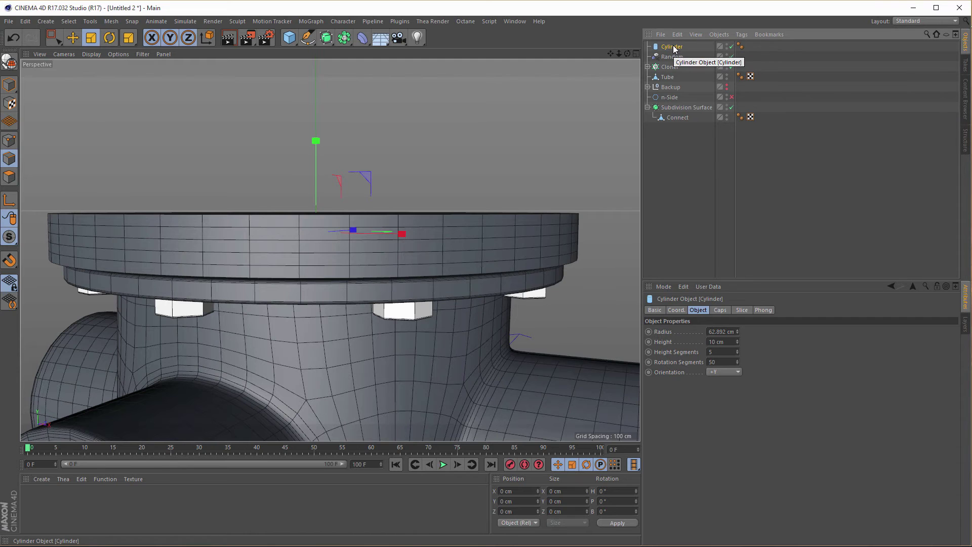
key("c")
Step: Optimize the converted cylinder's mesh in point mode
left_click_drag(360, 236, 357, 199, "alt")
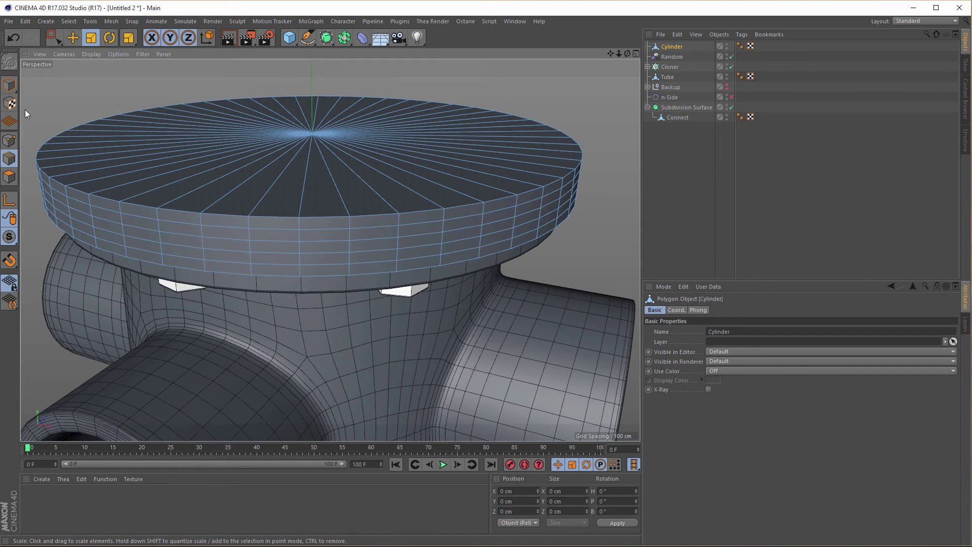
left_click(9, 140)
right_click(583, 101)
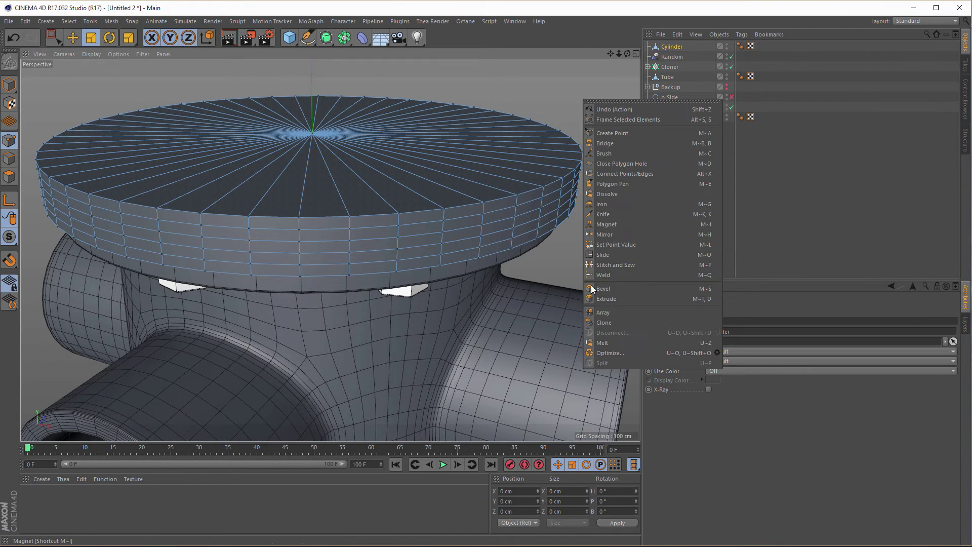
left_click(611, 346)
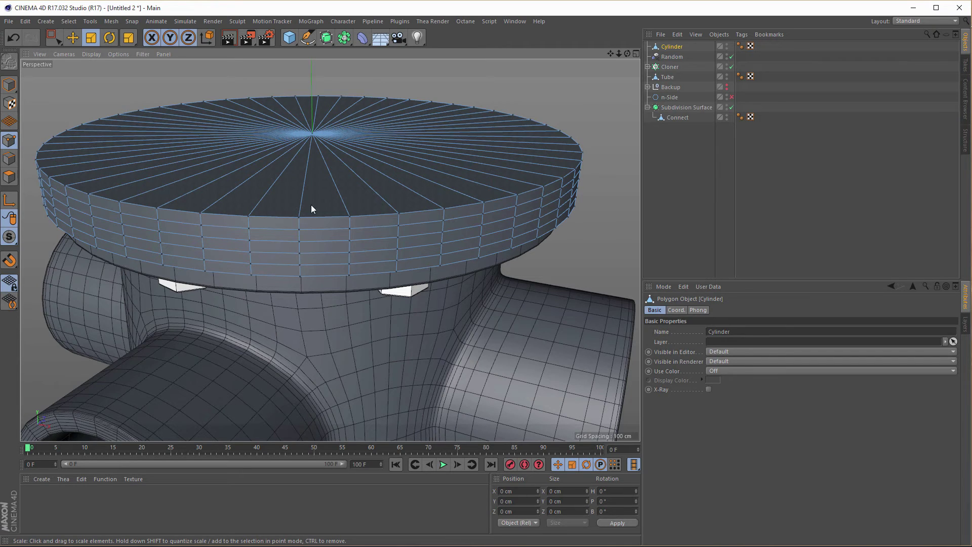
Step: Scale the cylinder's upper rim edge loop inward to about 103 cm across and raise it to about 8 cm in Y
key("u")
key("l")
left_click(9, 159)
left_click(146, 209)
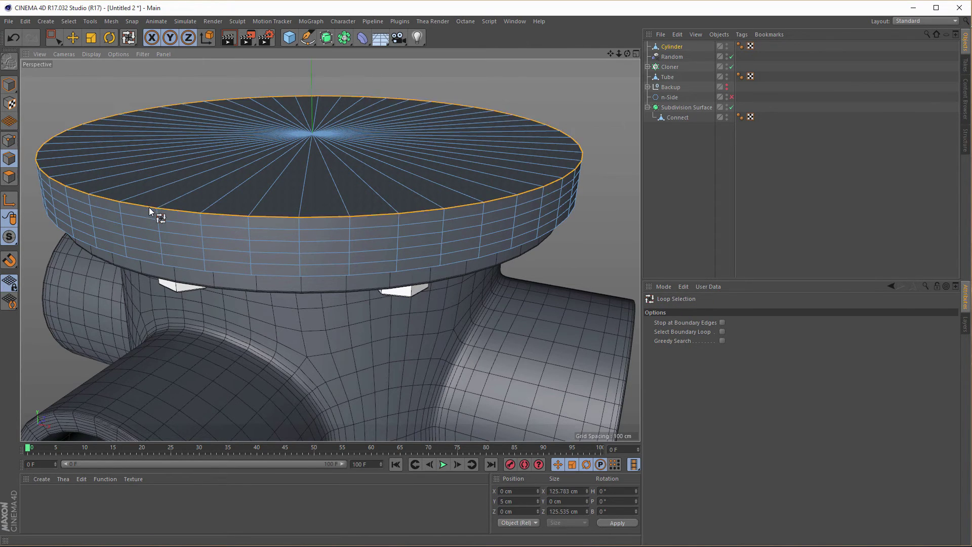
key("t")
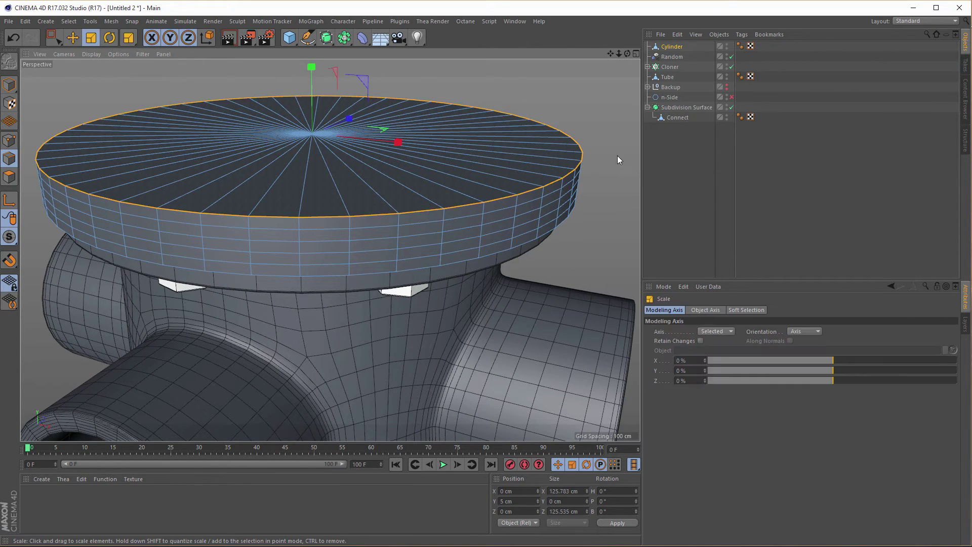
left_click_drag(618, 156, 573, 204)
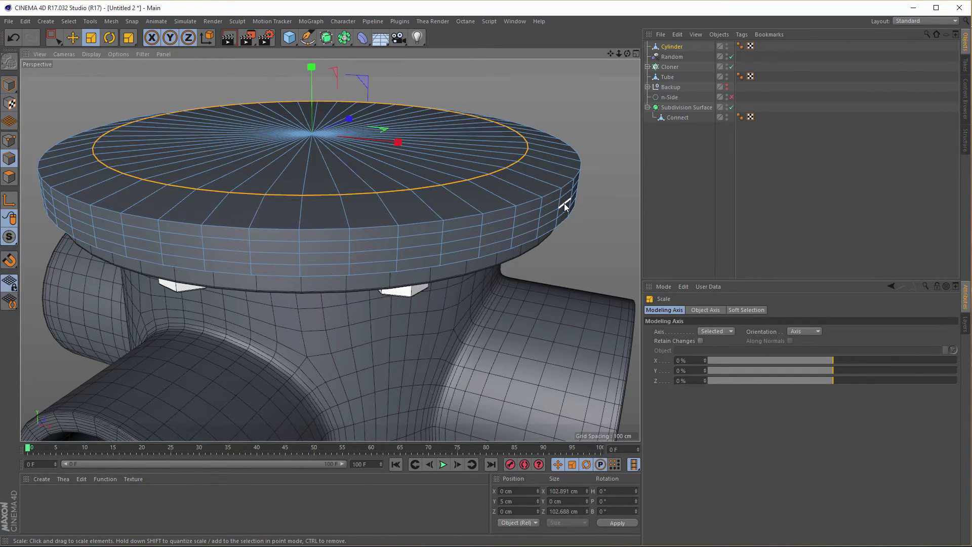
key("e")
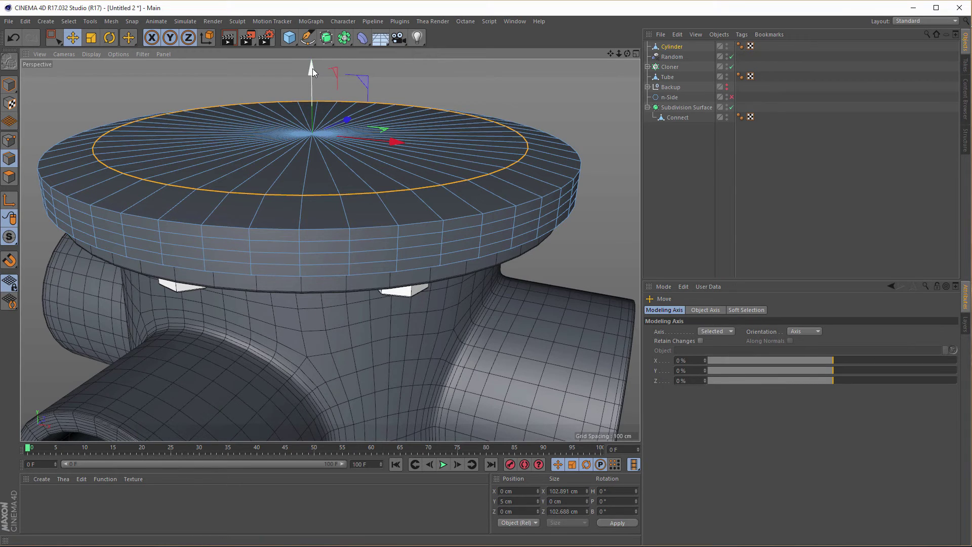
left_click_drag(312, 69, 319, 53)
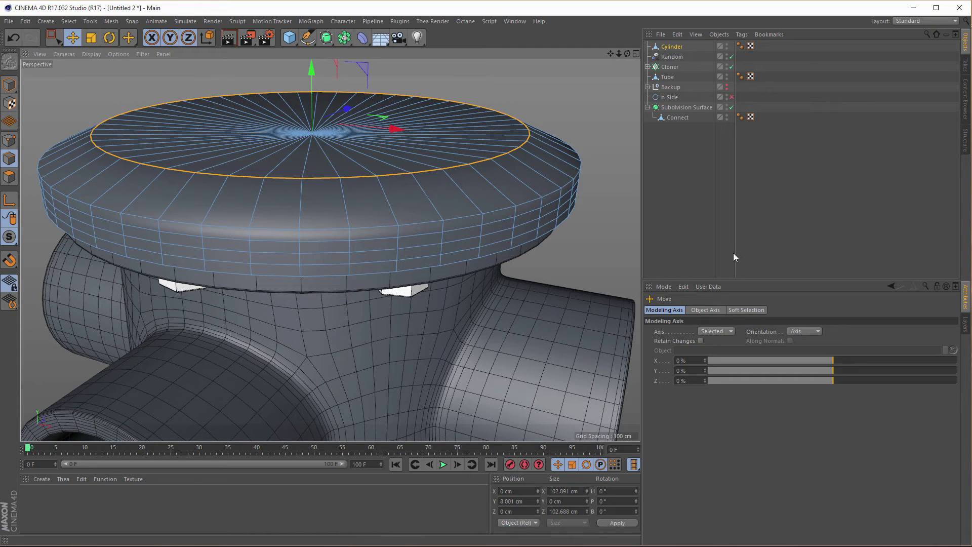
Step: Cut an edge loop around the cap's sloped upper band with the Knife in Loop mode and select that loop
key("k")
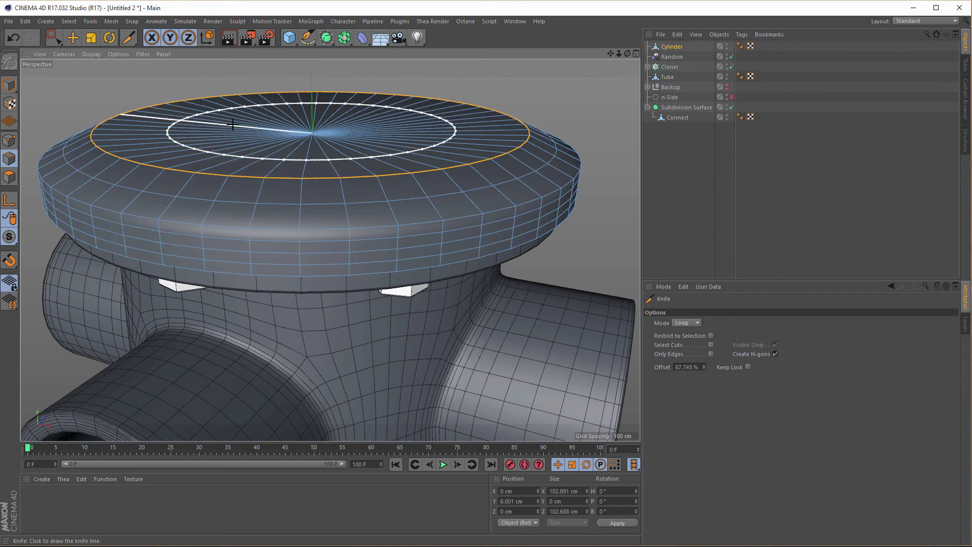
key("u")
key("l")
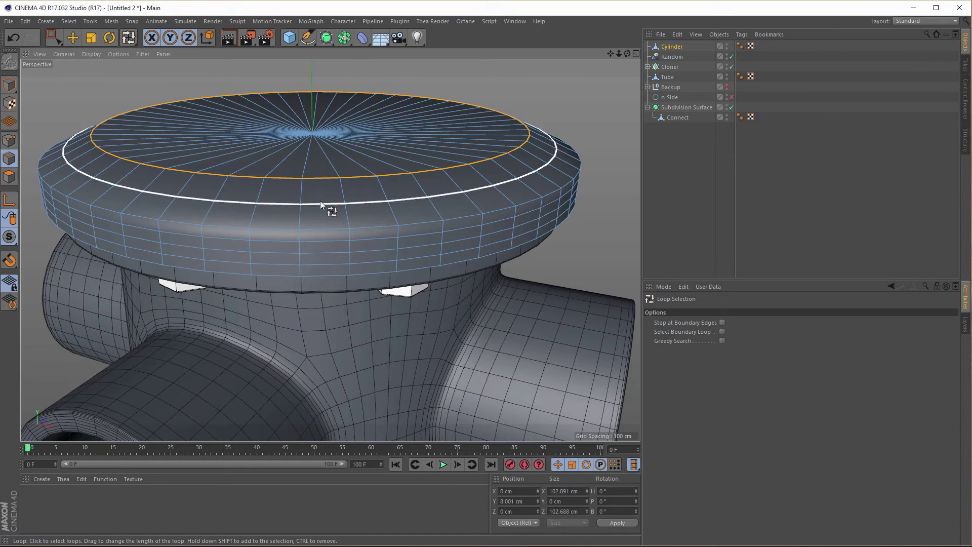
left_click(320, 202)
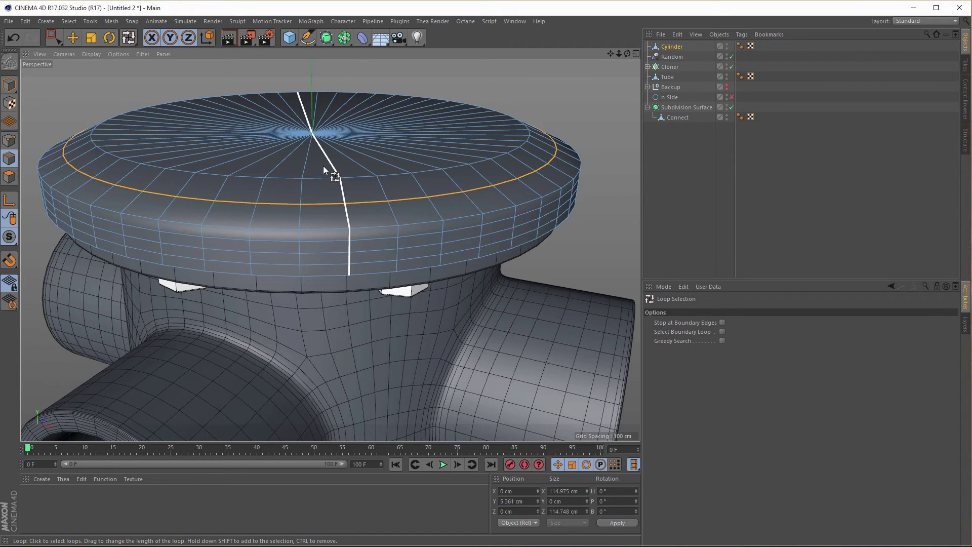
Step: Lower the selected loop on the slope to about 3.8 cm in Y and scale it to about 113 cm across
key("e")
left_click_drag(312, 71, 316, 77)
key("t")
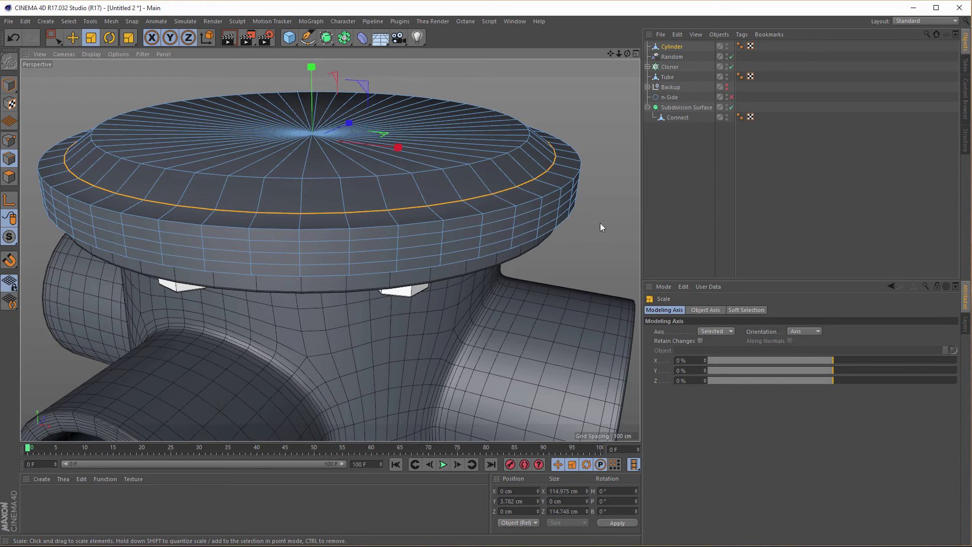
left_click_drag(601, 226, 597, 223)
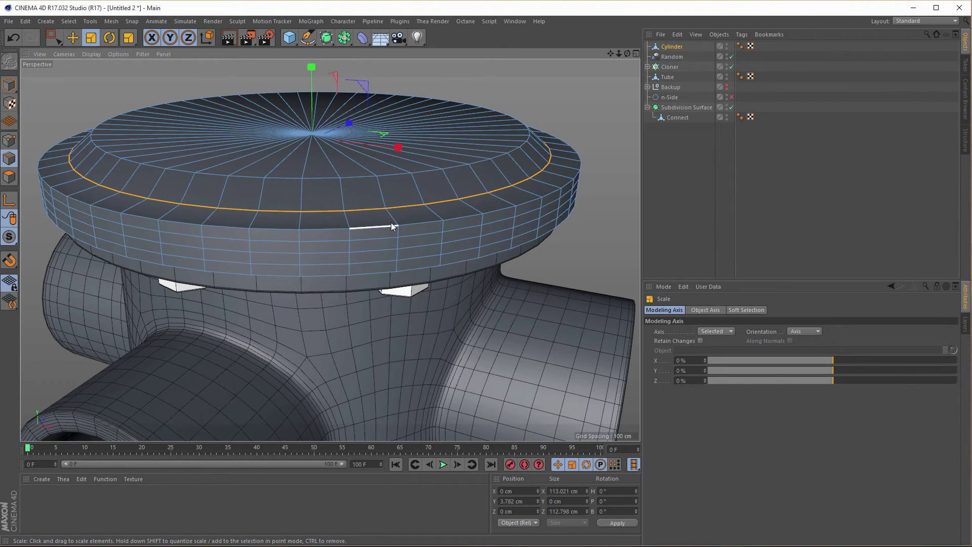
Step: Extrude the second polygon ring from the top of the cap's side wall inward with an offset of about -1.9 cm
left_click_drag(370, 235, 369, 210, "alt")
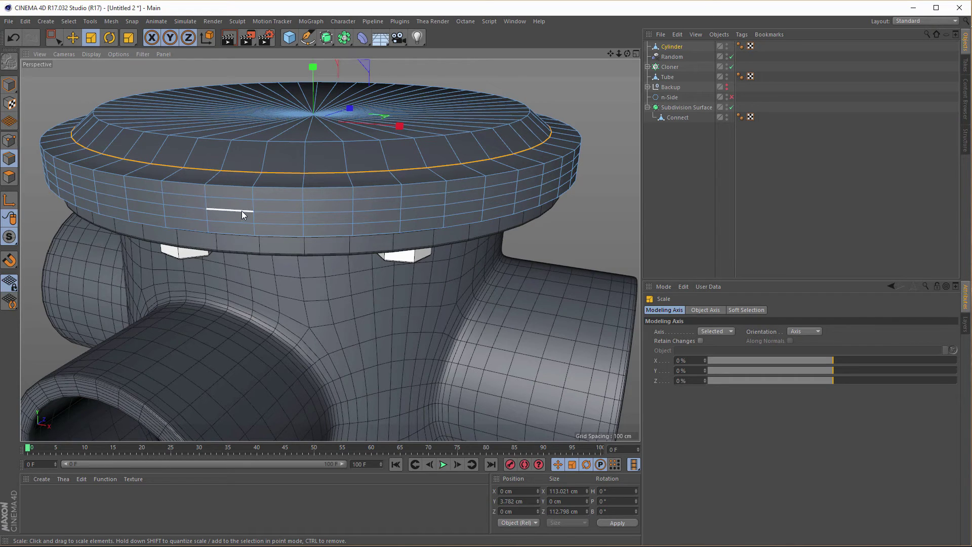
left_click(13, 183)
key("u")
key("l")
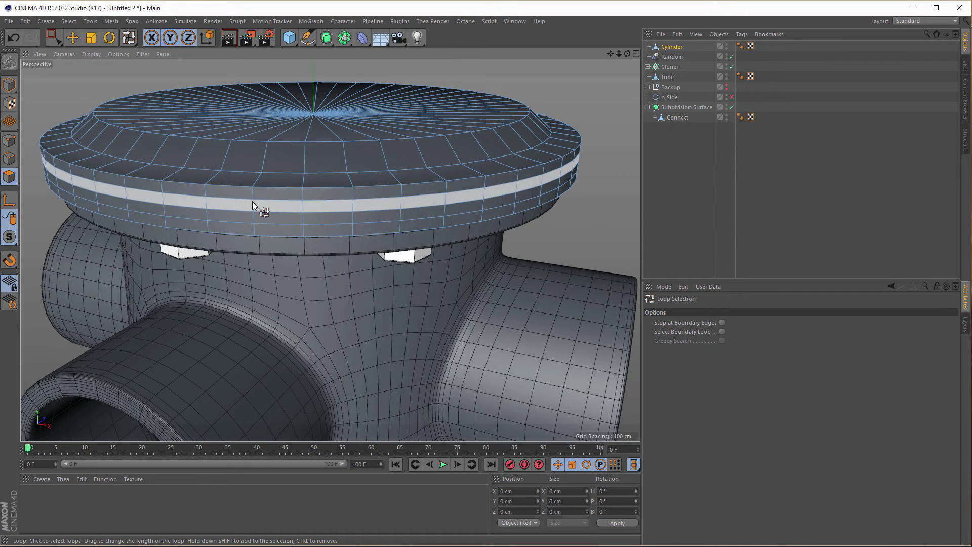
left_click(253, 201)
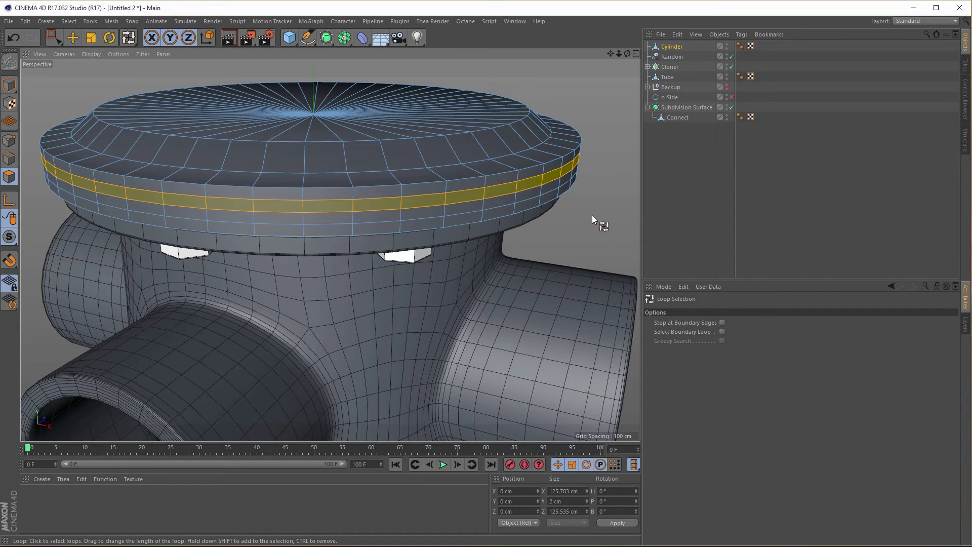
key("d")
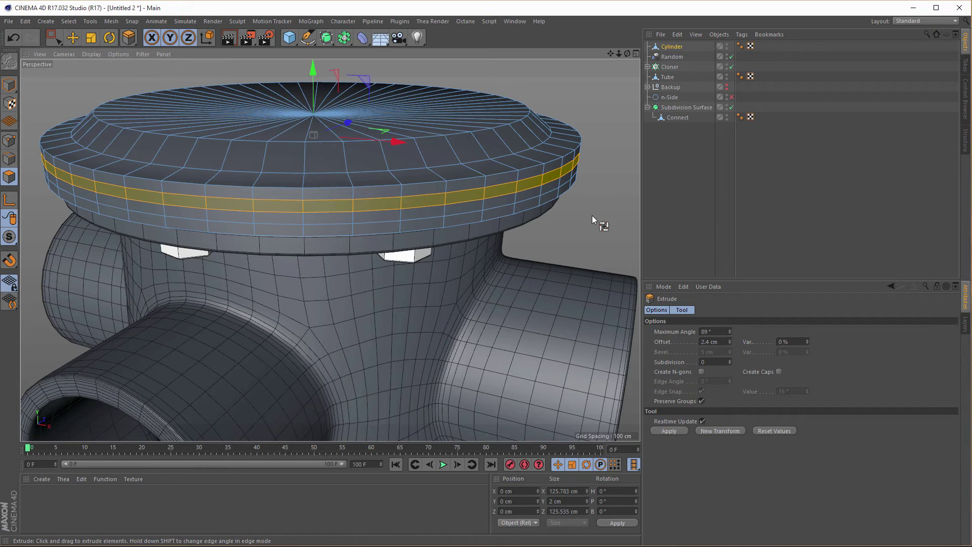
left_click_drag(324, 205, 301, 204)
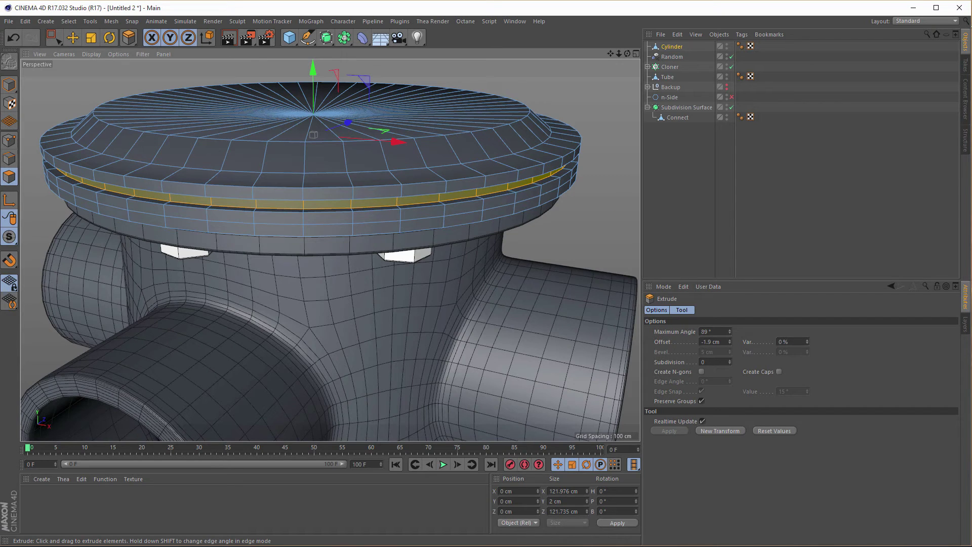
Step: Select the edge loop around the cap's lower rim and move it down to about -7 cm in Y
left_click_drag(474, 194, 472, 223, "alt")
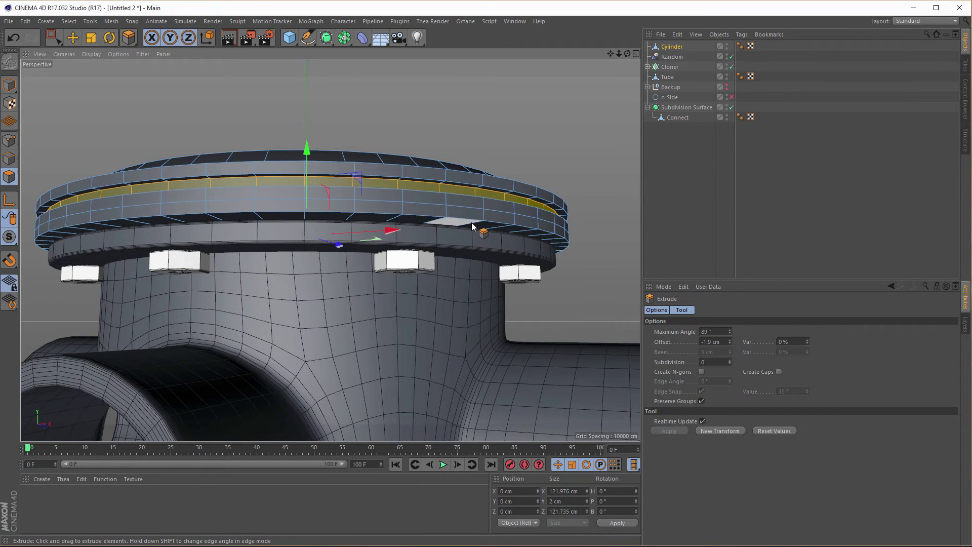
scroll(473, 219, "up", 3)
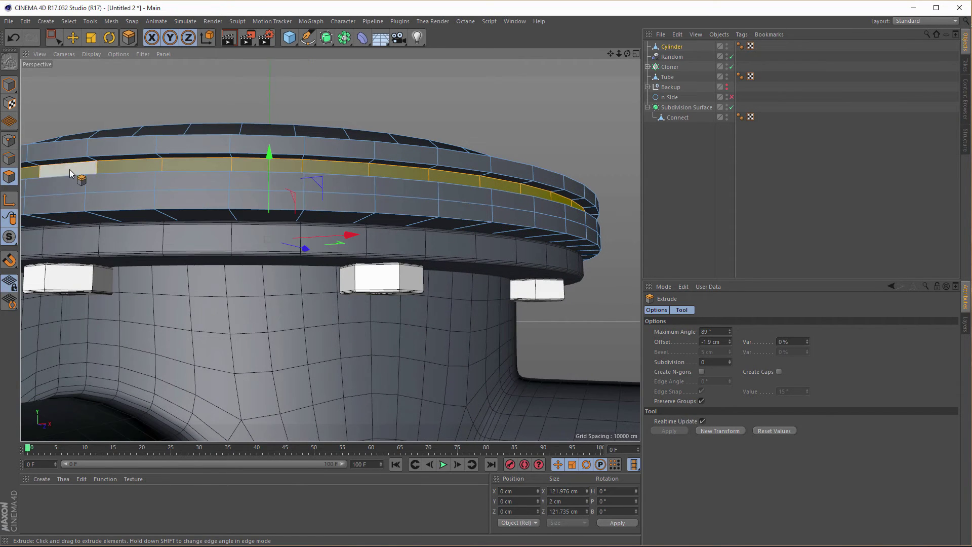
left_click(9, 158)
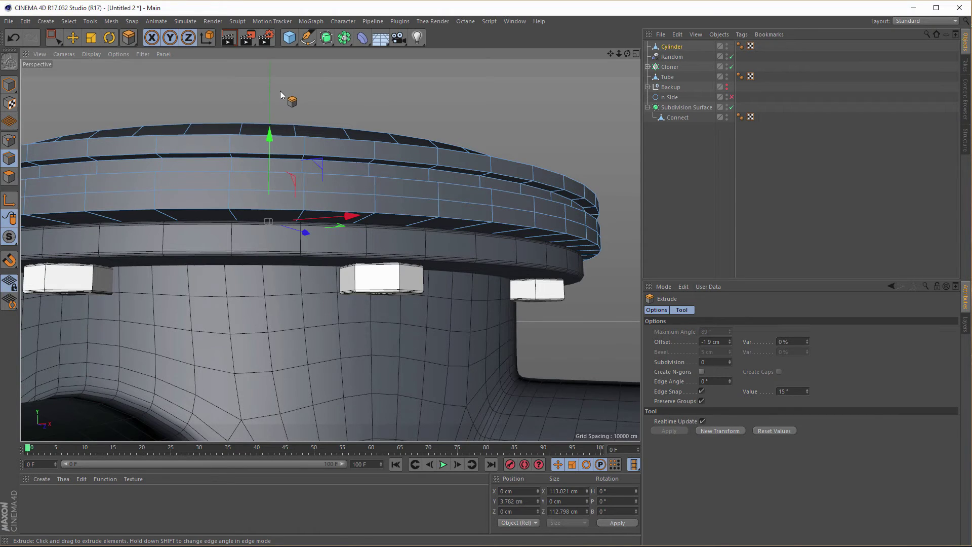
key("u")
key("l")
left_click(546, 231)
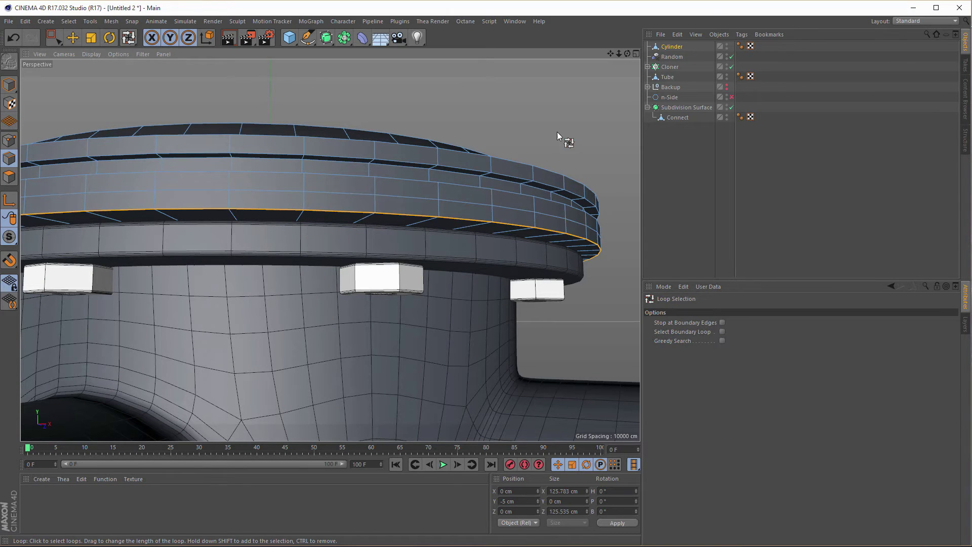
scroll(256, 202, "down", 3)
left_click_drag(257, 201, 270, 169, "alt")
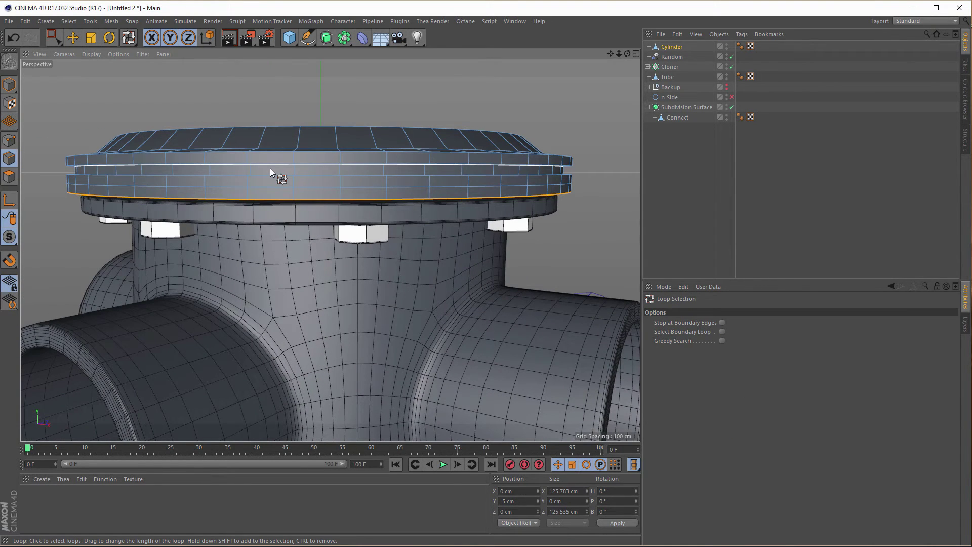
key("e")
left_click_drag(321, 98, 319, 105)
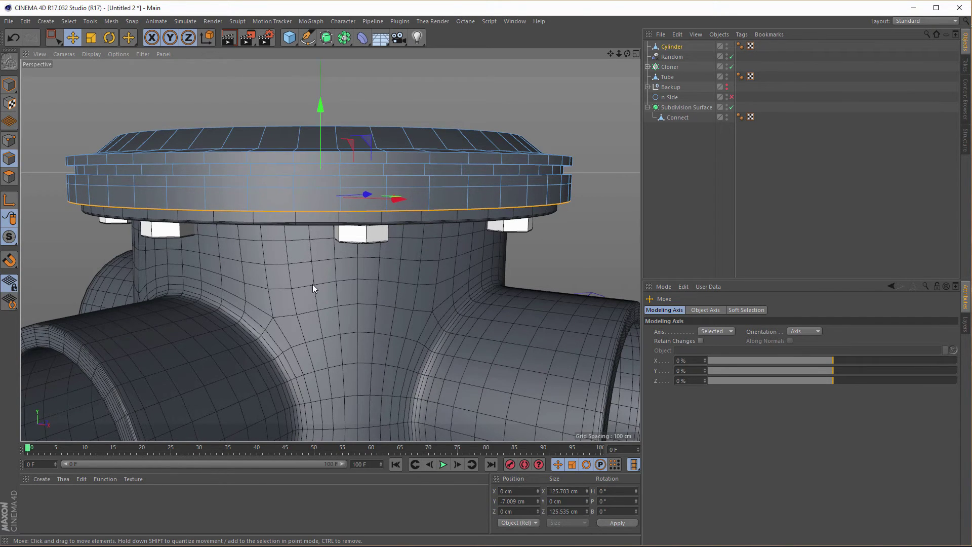
middle_click(312, 284)
middle_click(281, 300)
scroll(345, 278, "up", 6)
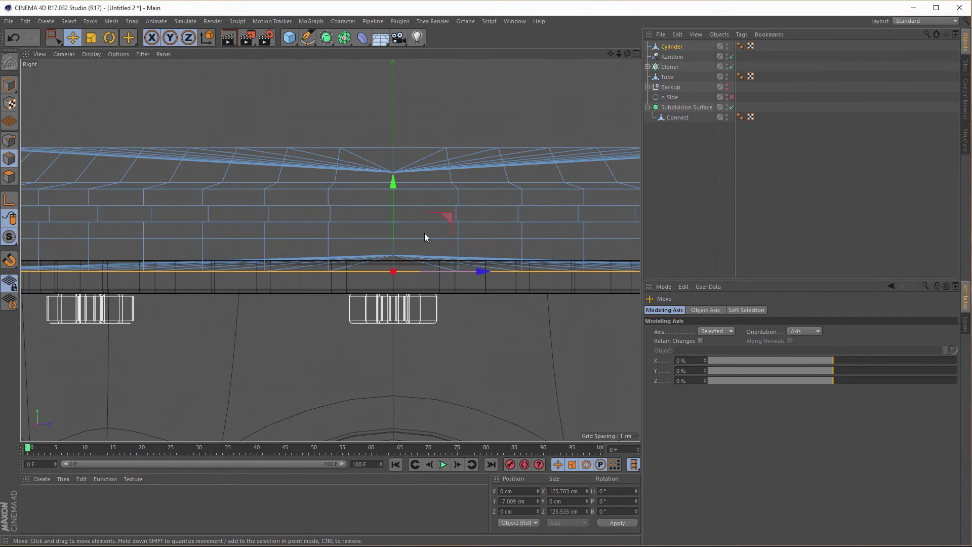
left_click_drag(393, 180, 393, 184)
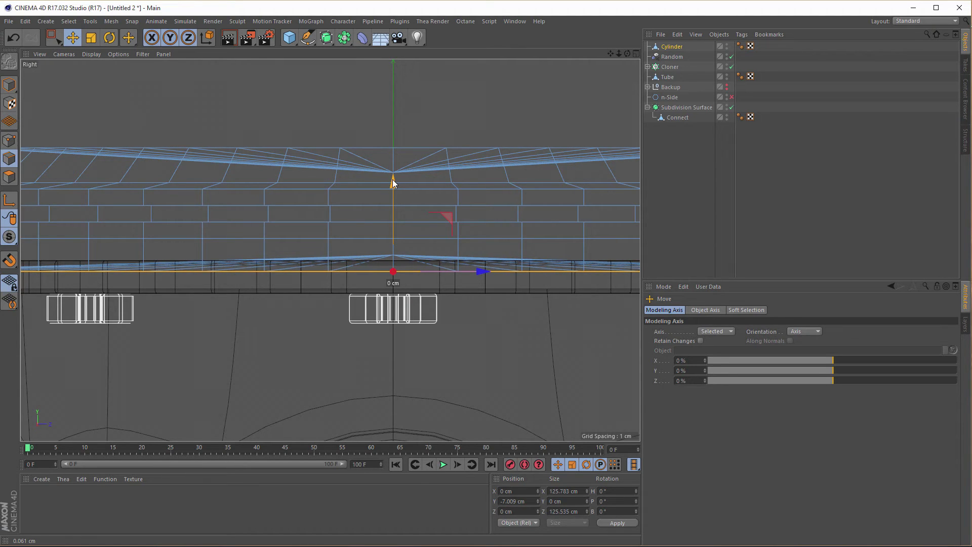
key("ctrl+z")
middle_click(357, 219)
middle_click(259, 165)
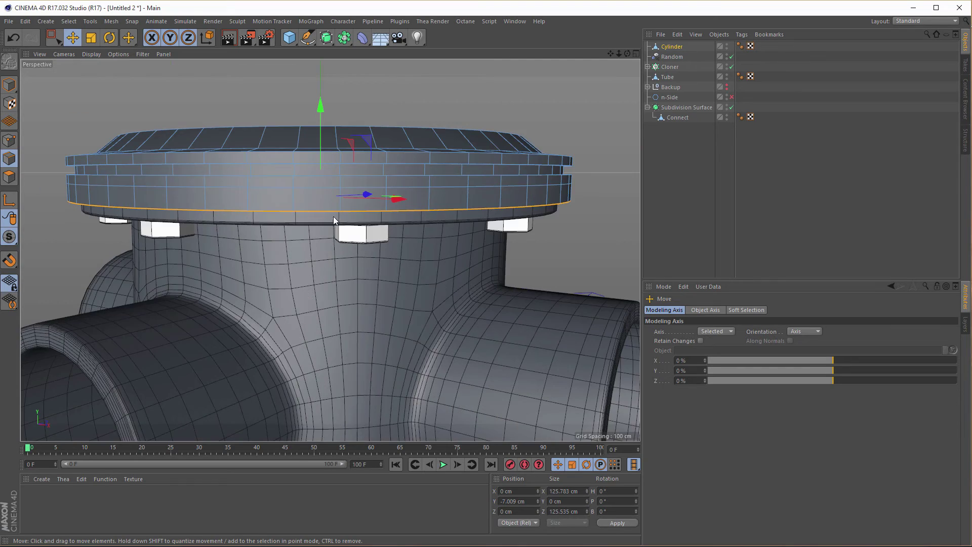
Step: Extrude the polygon ring around the bottom of the cap's side wall outward with an offset of about 2.1 cm
scroll(326, 213, "up", 3)
left_click_drag(327, 213, 334, 205, "alt")
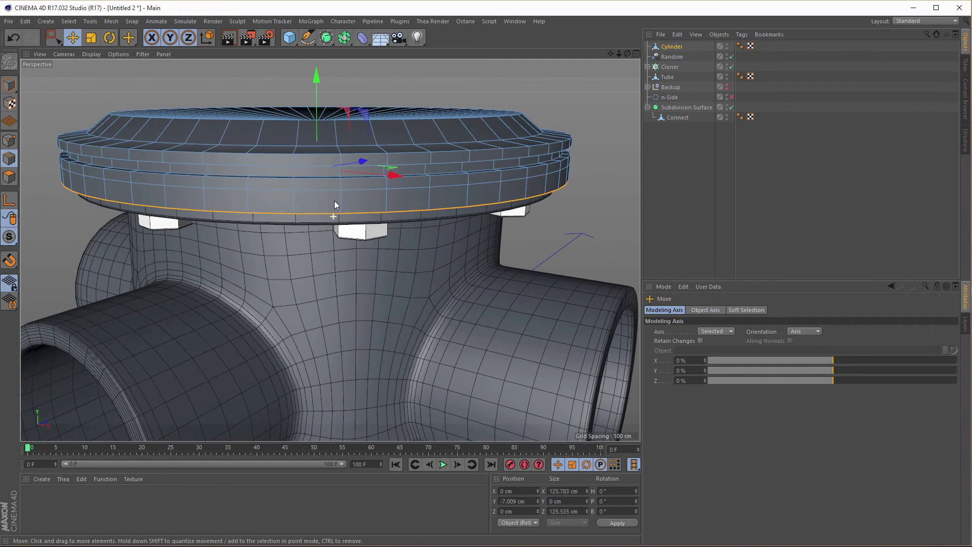
right_click_drag(360, 199, 375, 199, "alt")
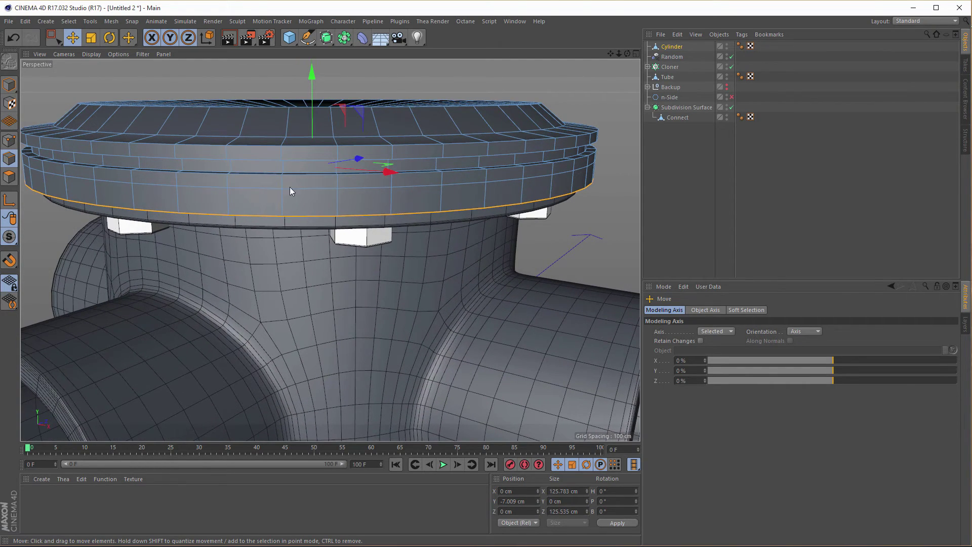
left_click(9, 176)
key("u")
key("l")
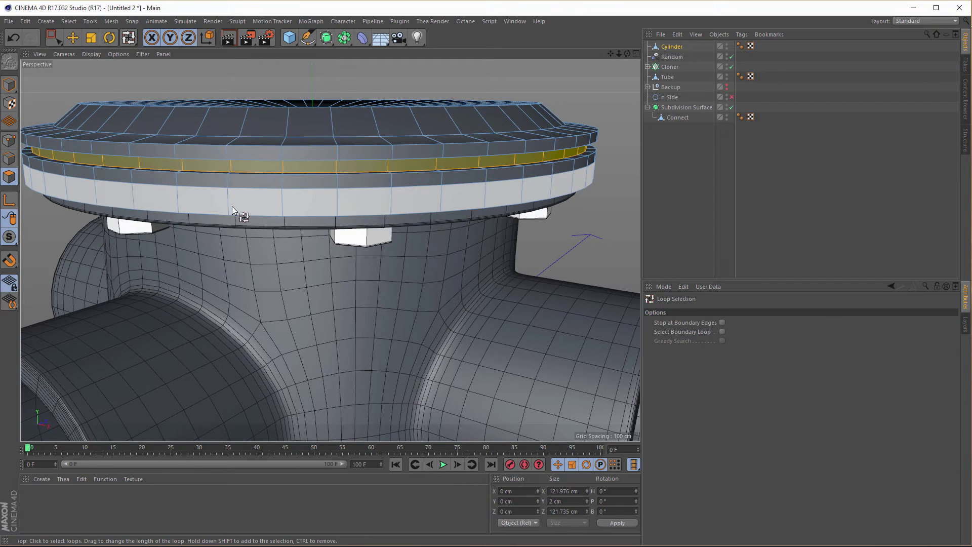
left_click(232, 205)
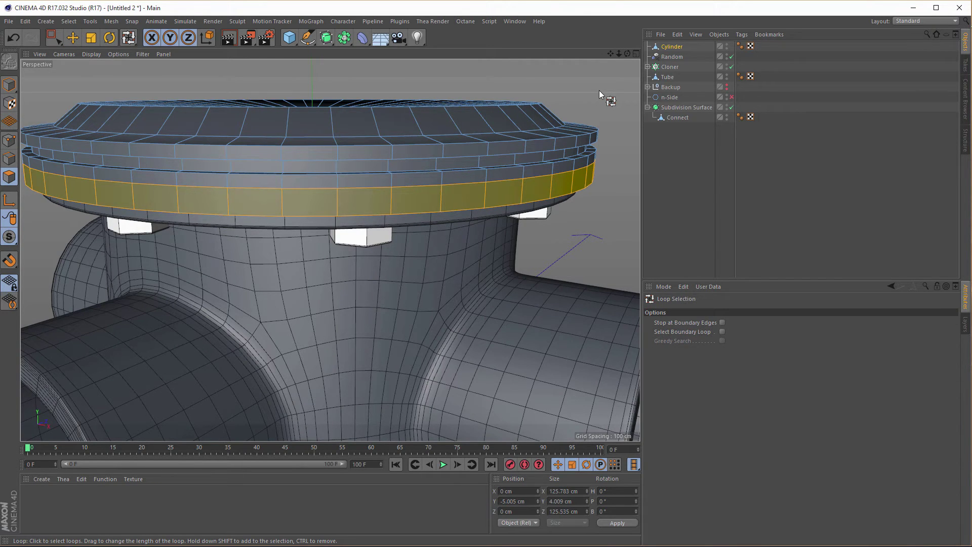
key("d")
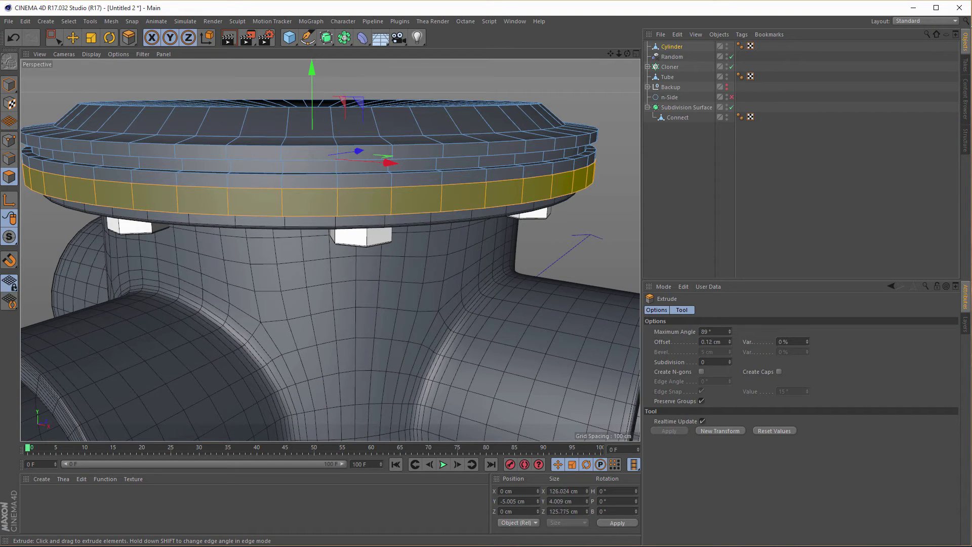
left_click_drag(324, 253, 347, 253)
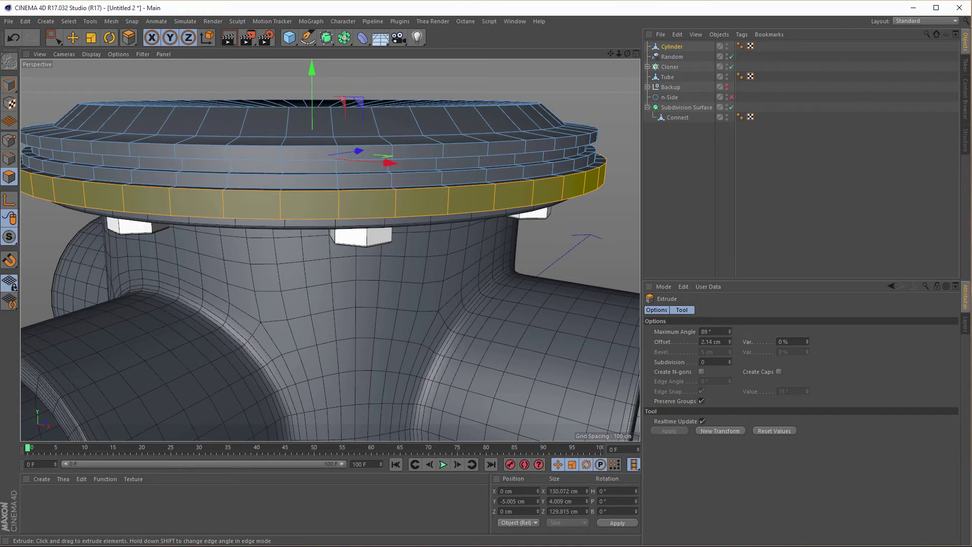
Step: Bevel the edge loops along the corners of the cap's stepped side wall with an offset of about 0.85 cm
left_click_drag(600, 95, 387, 185, "alt")
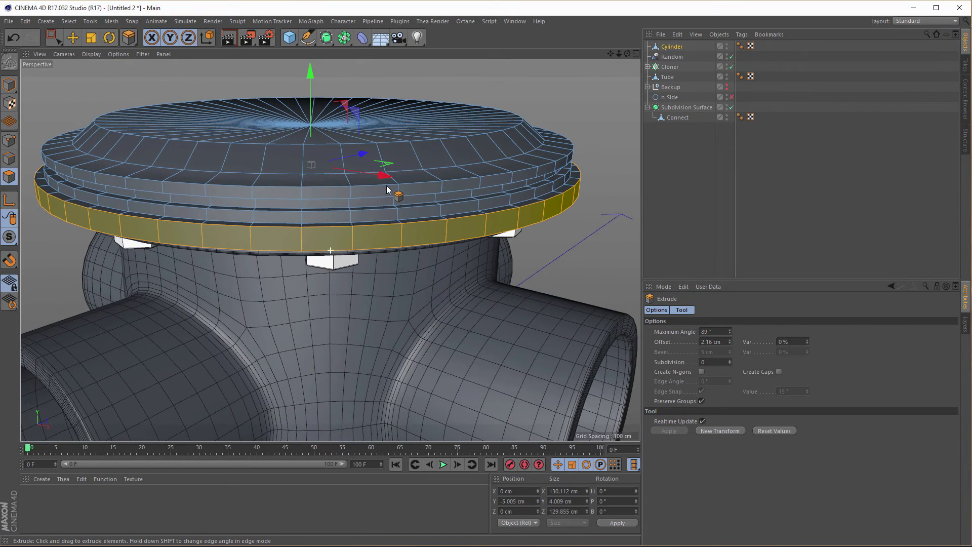
left_click(7, 160)
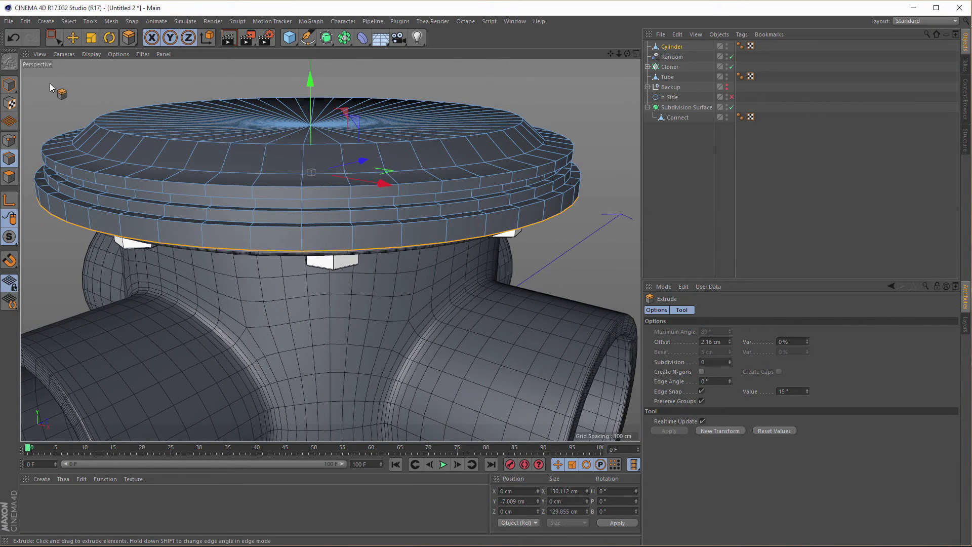
key("u")
key("l")
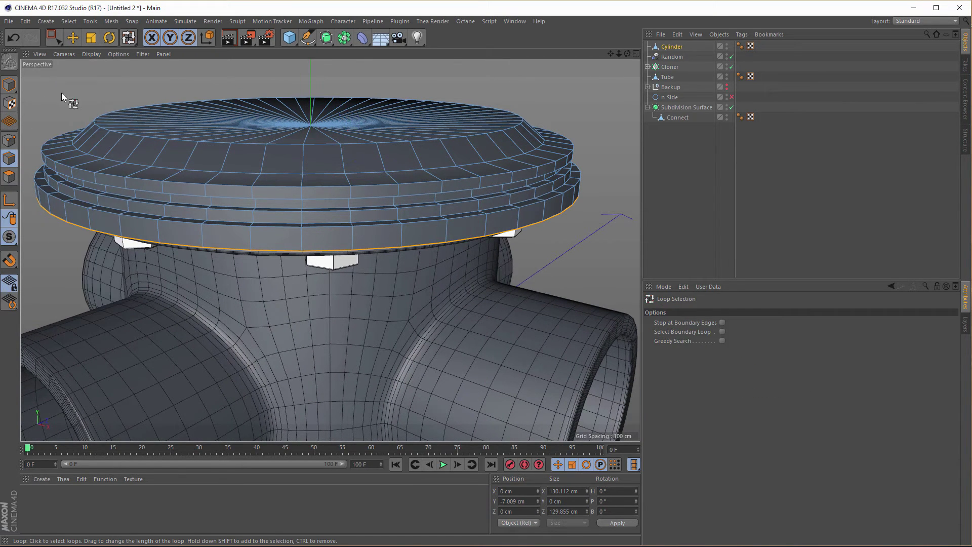
left_click_drag(338, 199, 410, 249, "alt")
left_click(423, 230, "shift")
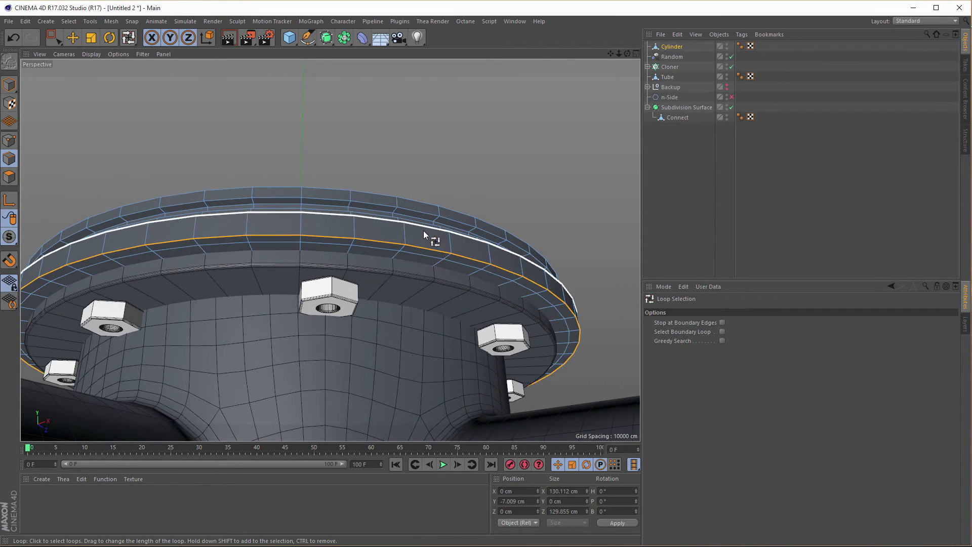
left_click_drag(414, 250, 410, 175, "alt")
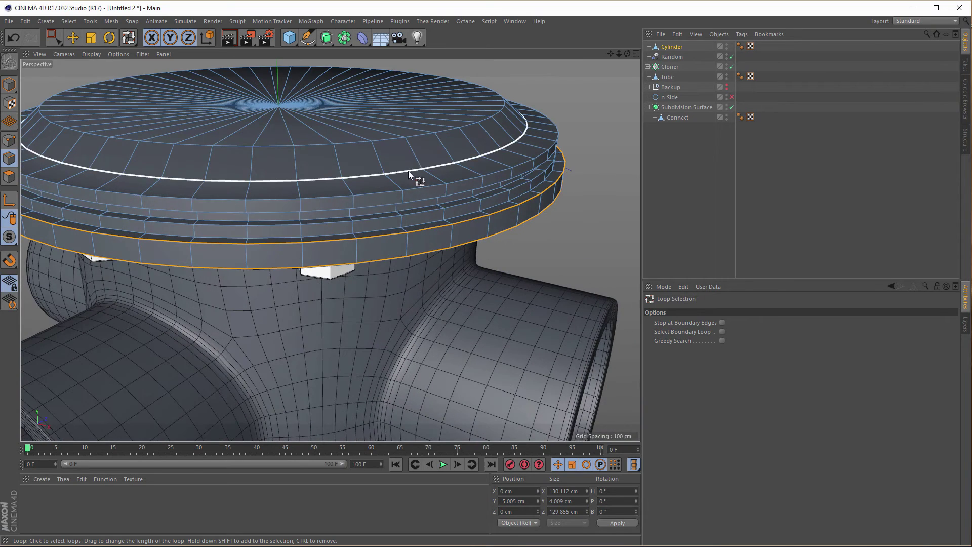
left_click(411, 209, "shift")
left_click_drag(411, 209, 400, 248, "alt")
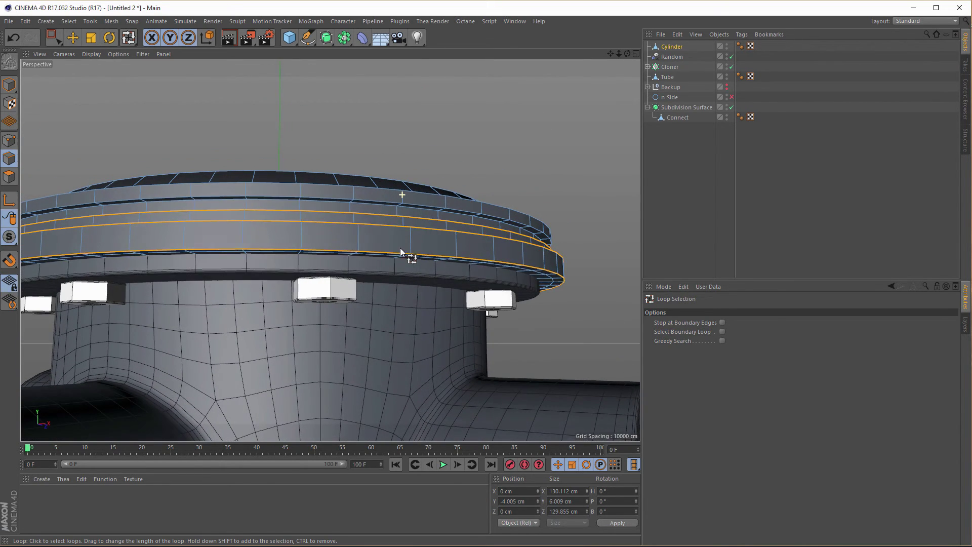
left_click(368, 203, "shift")
left_click_drag(372, 199, 378, 175, "alt")
left_click(380, 190, "shift")
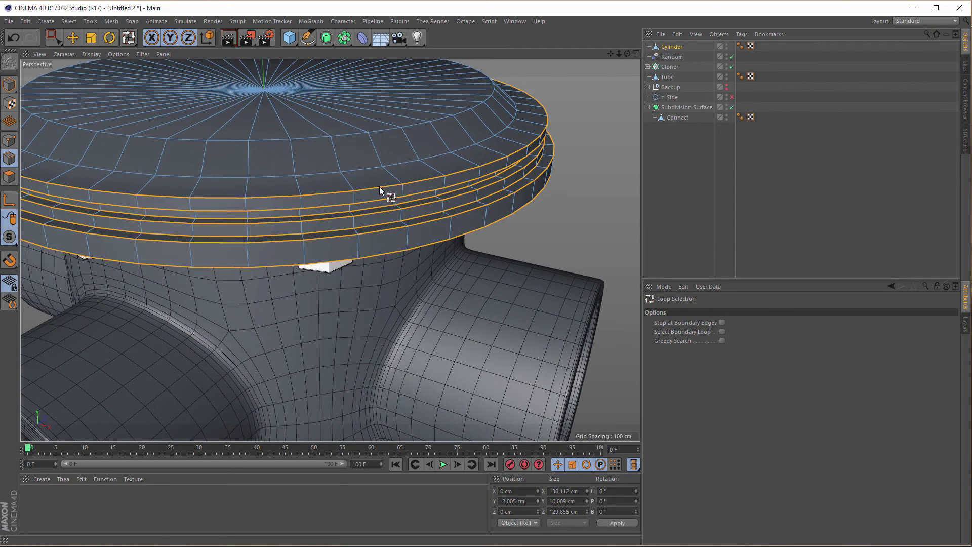
scroll(491, 196, "up", 5)
scroll(531, 187, "down", 3)
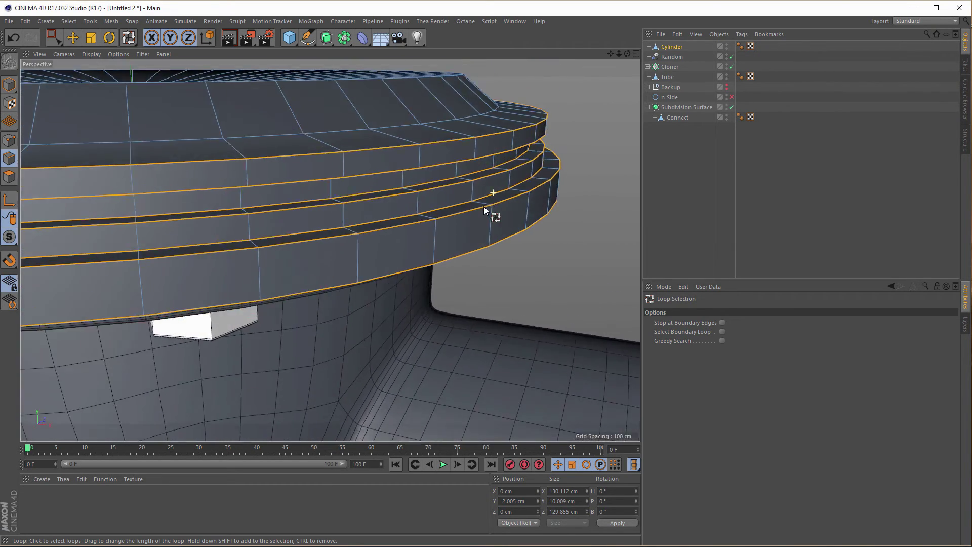
right_click(573, 235)
left_click(592, 268)
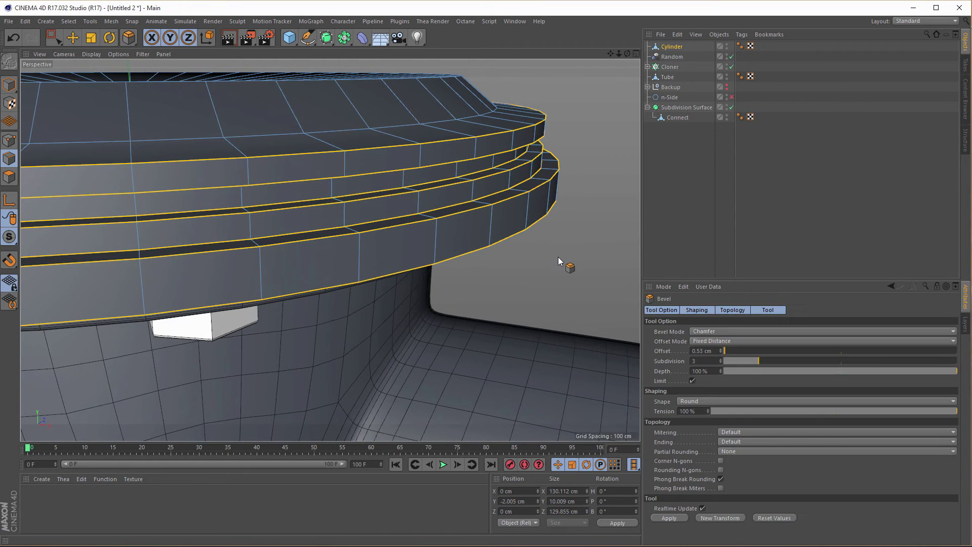
left_click_drag(557, 264, 351, 227)
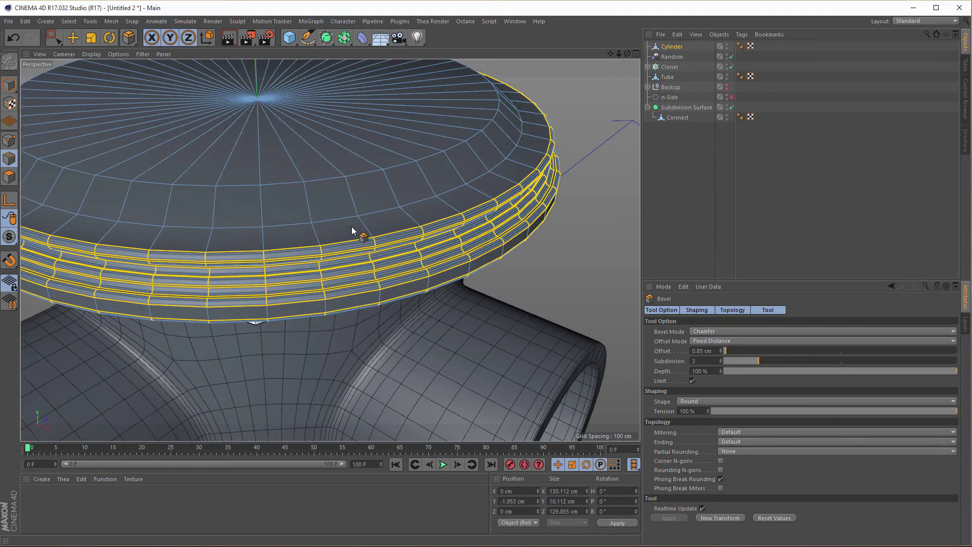
Step: Bevel the edge loop around the cap's flat top face with an offset of about 0.6 cm
scroll(375, 223, "up", 3)
scroll(382, 234, "up", 2)
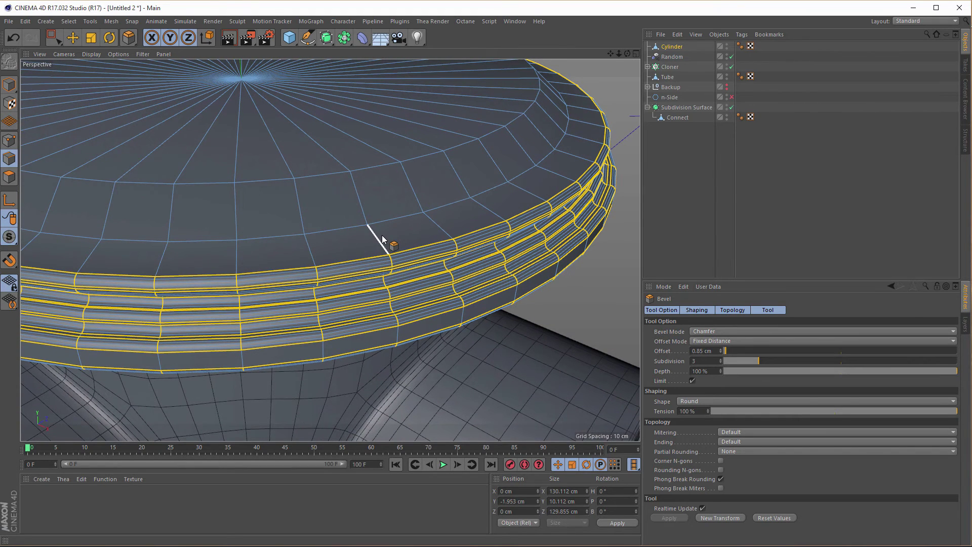
key("u")
key("l")
left_click(366, 174)
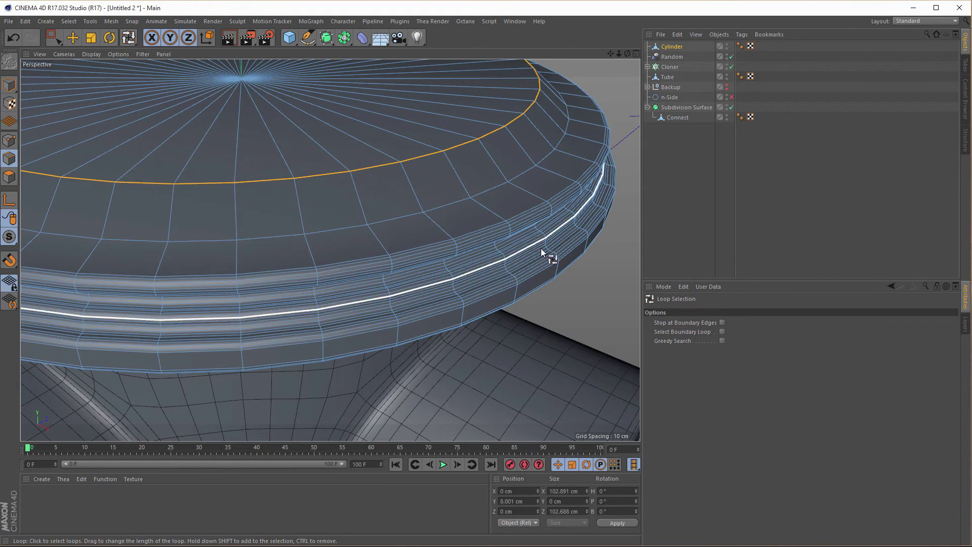
key("m")
left_click(582, 299)
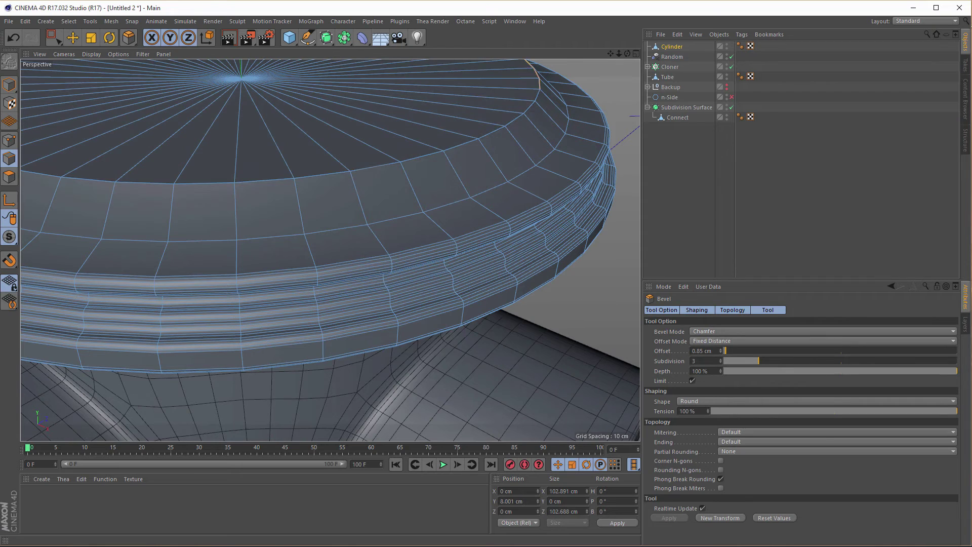
left_click_drag(582, 300, 602, 300)
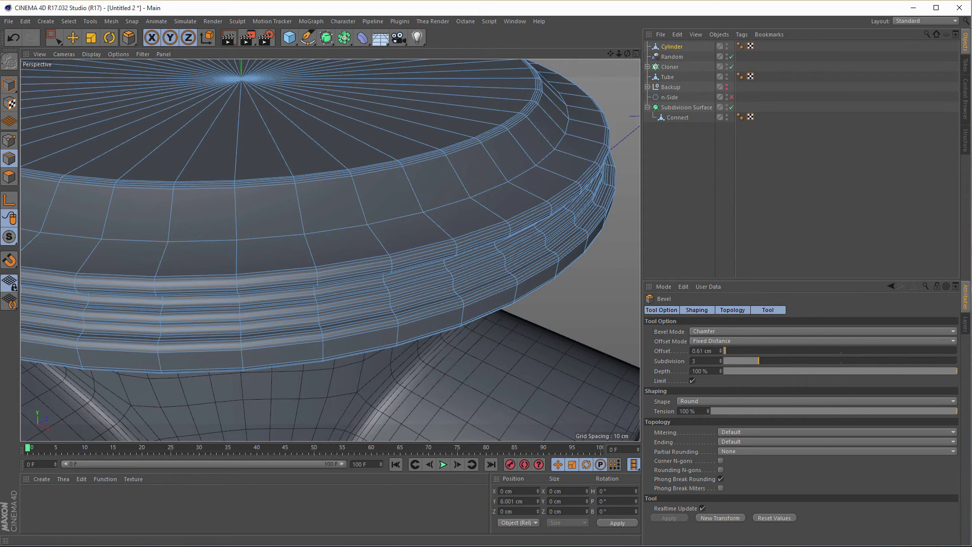
Step: Bevel the edge loop in the middle of the cap's sloped band with an offset of about 4.7 cm
key("u")
key("l")
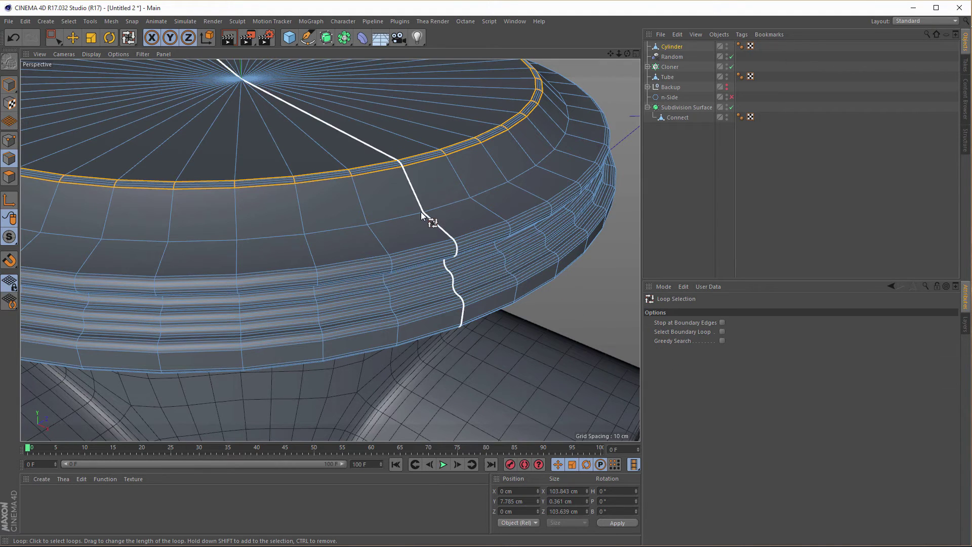
left_click(422, 216)
key("m")
key("s")
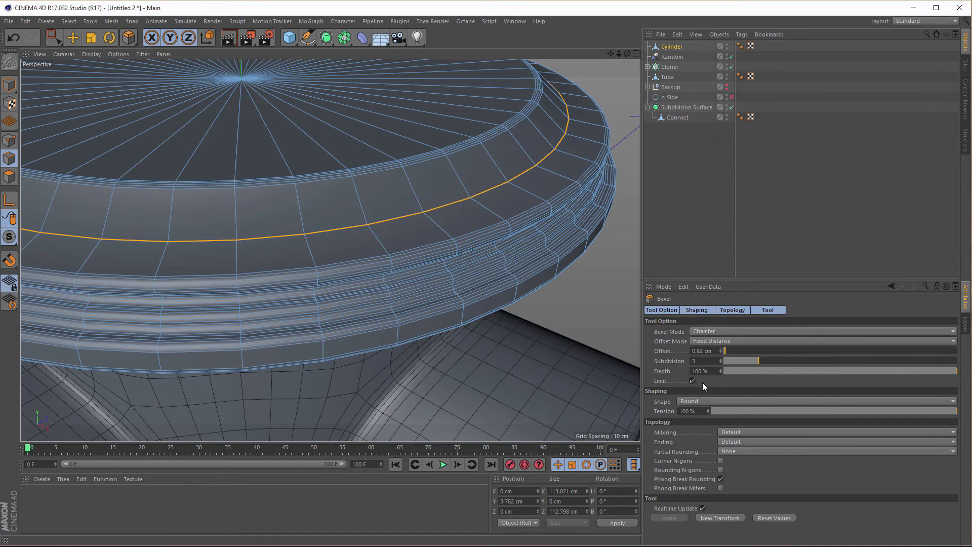
left_click_drag(575, 311, 656, 311)
scroll(411, 273, "down", 8)
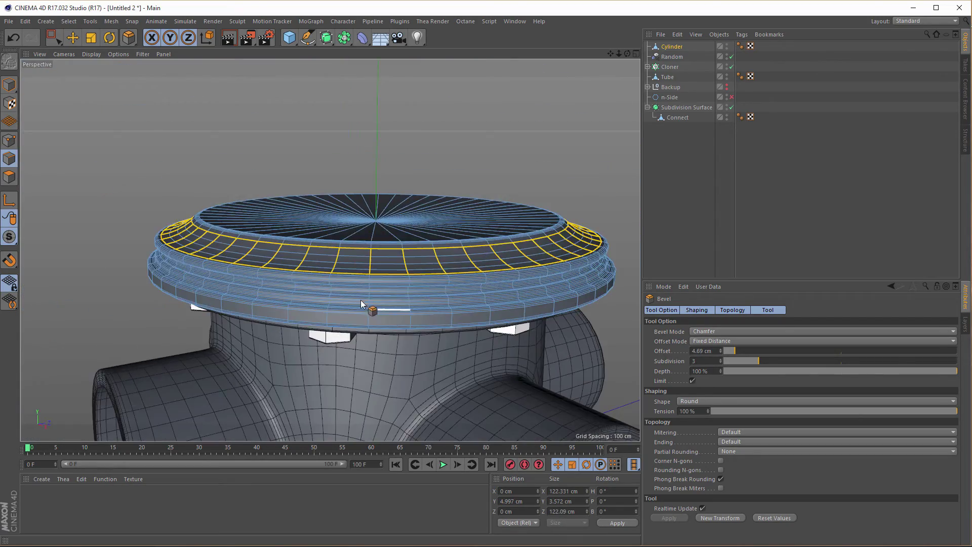
Step: Return to Model mode and render the perspective view to check the bevelled cap
left_click_drag(361, 304, 298, 215, "alt")
left_click(9, 86)
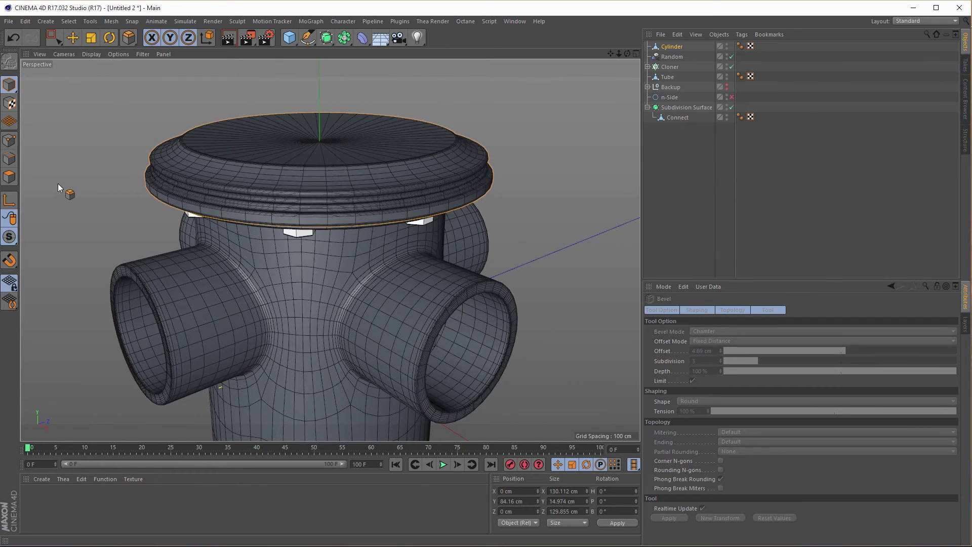
key("ctrl+r")
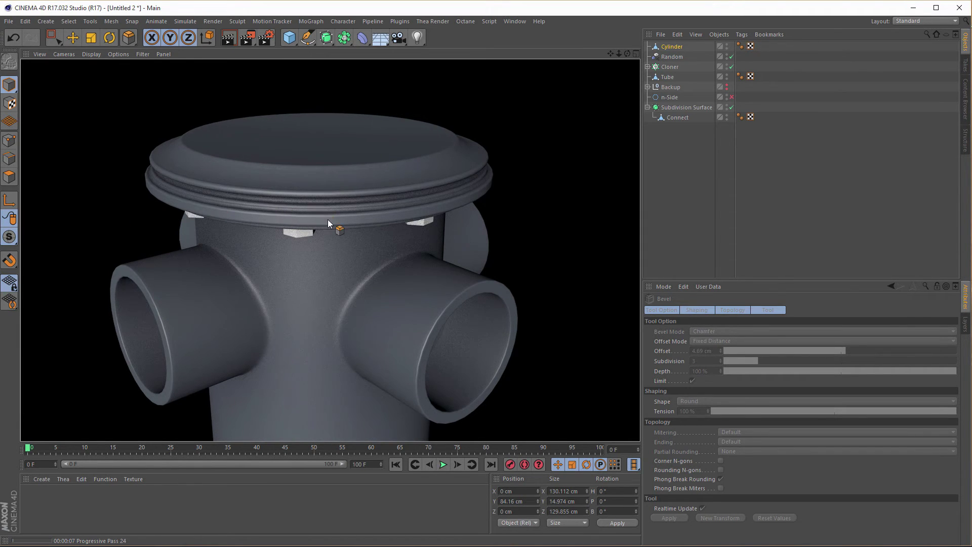
Step: Add a Sphere primitive to the hydrant scene
left_click_drag(324, 212, 183, 221, "alt")
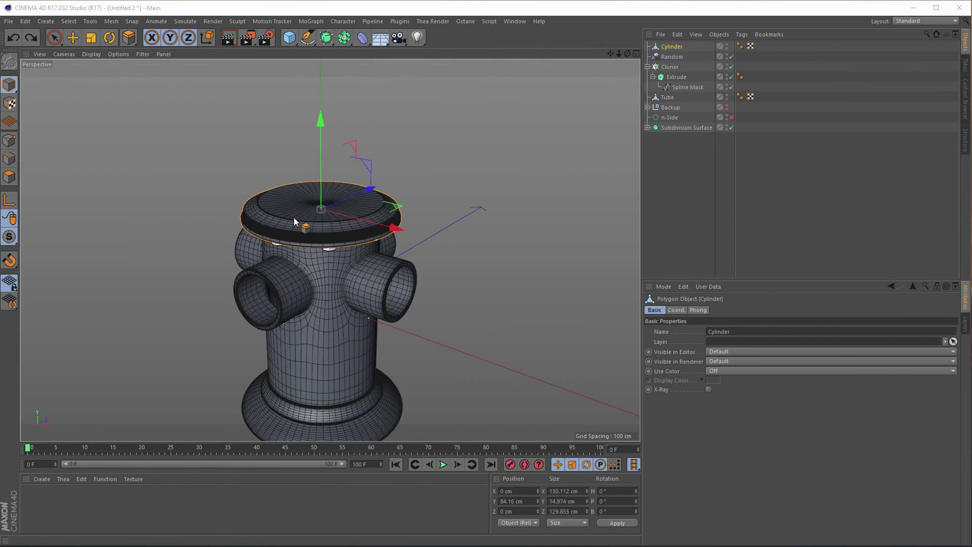
scroll(336, 210, "up", 8)
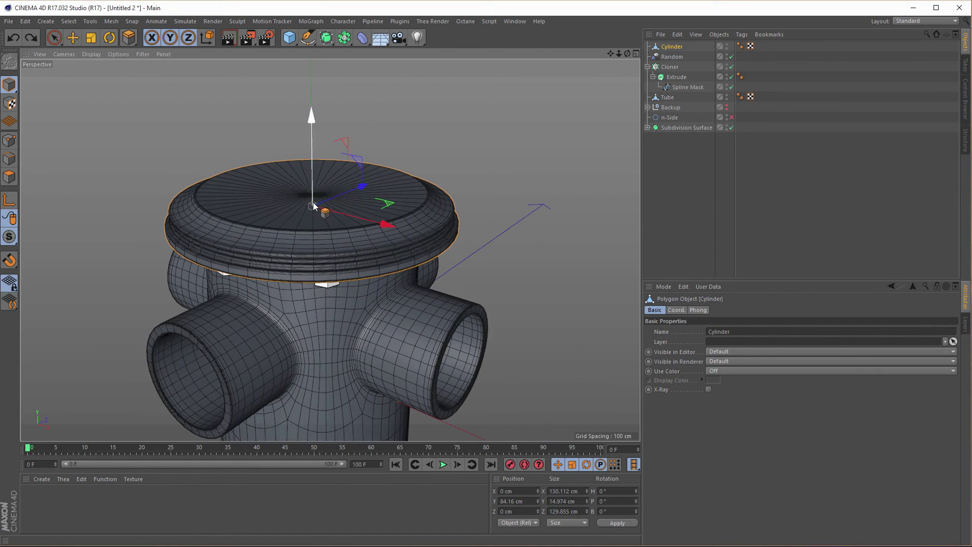
scroll(335, 207, "down", 3)
left_click(287, 41)
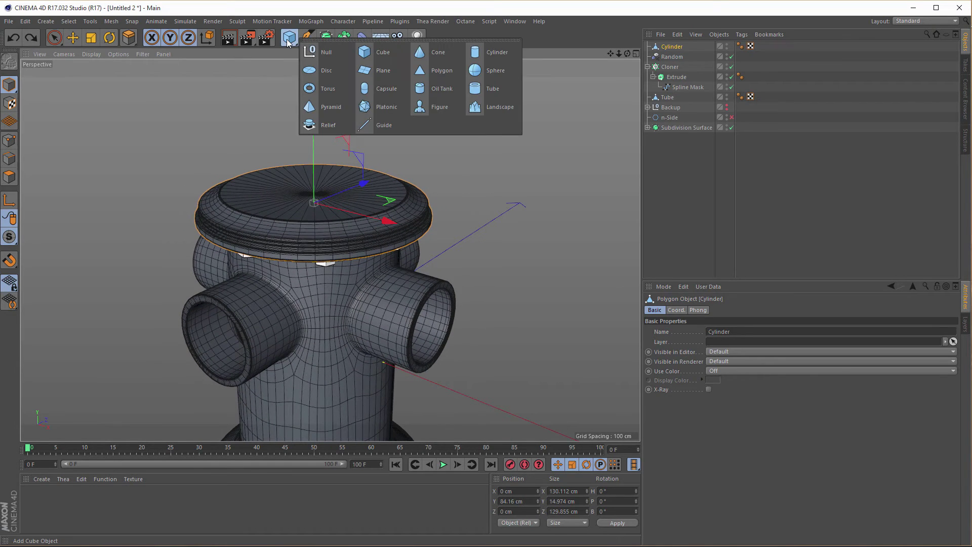
left_click(489, 72)
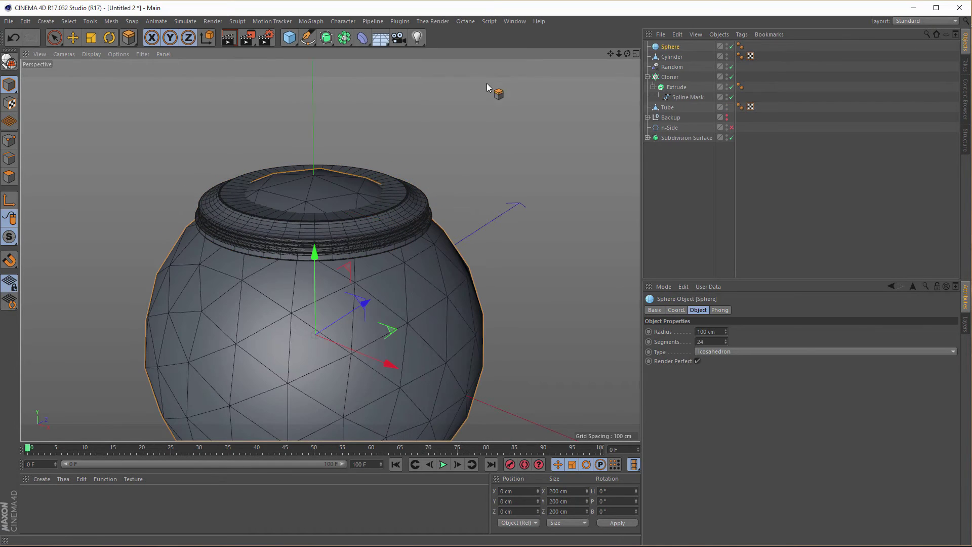
Step: Set the sphere's type to Standard and its segments to 52
middle_click_drag(372, 194, 383, 156, "alt")
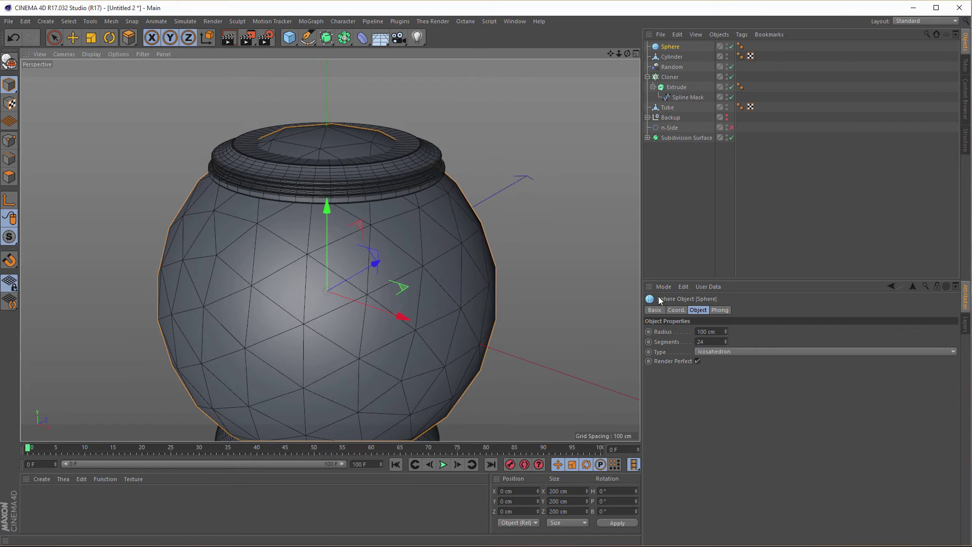
left_click(713, 352)
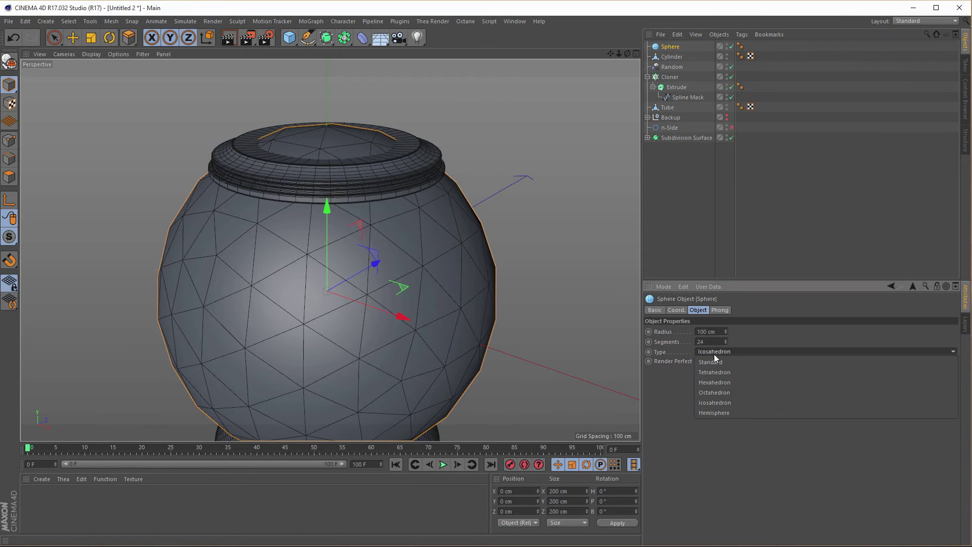
left_click(722, 362)
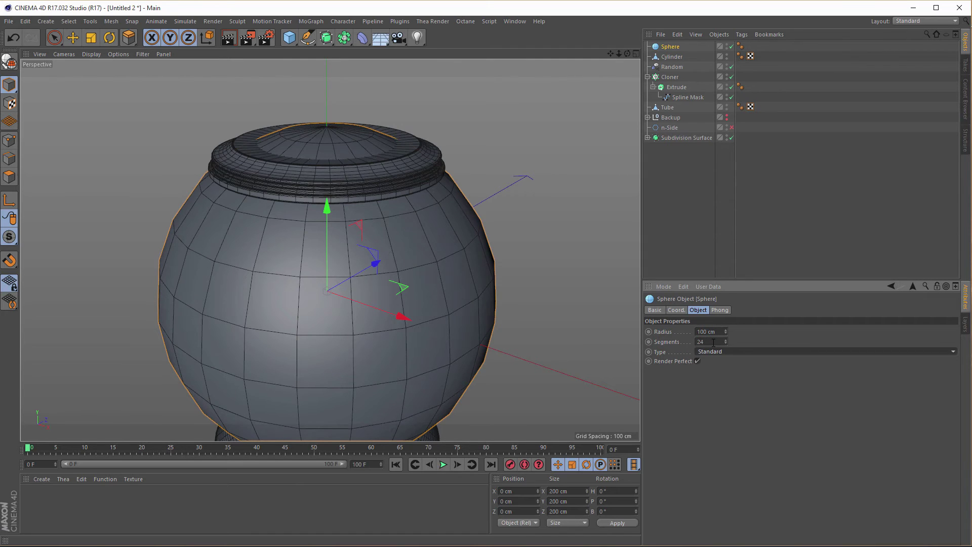
left_click(713, 342)
type("52")
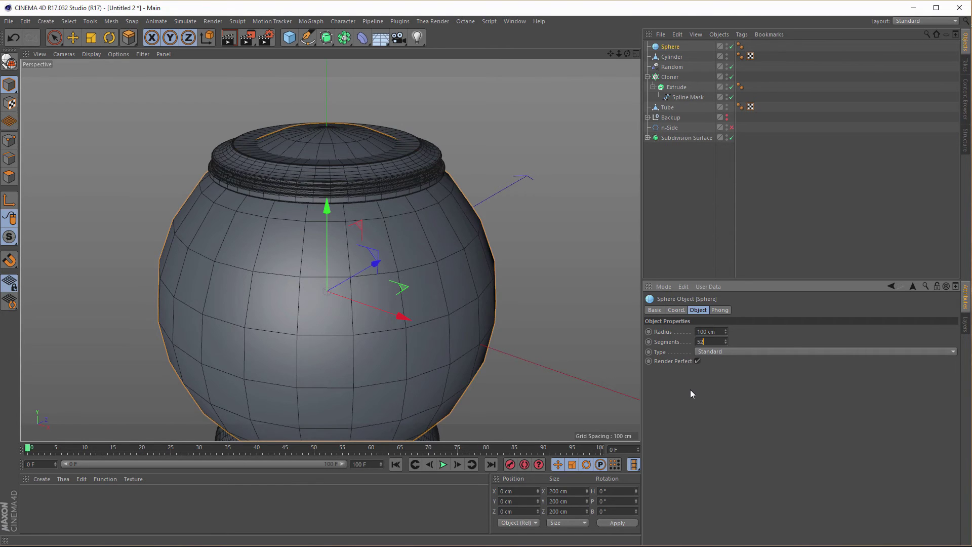
key("Return")
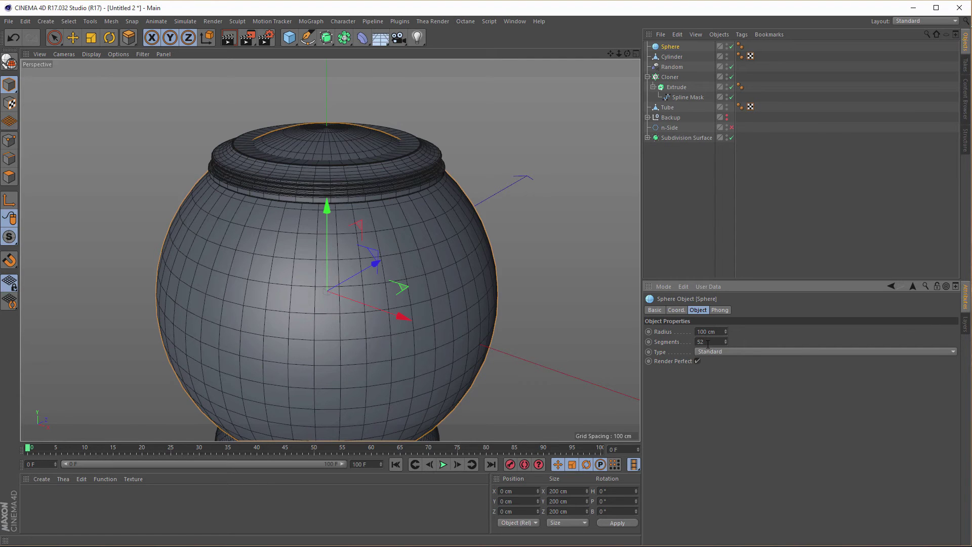
scroll(361, 219, "down", 2)
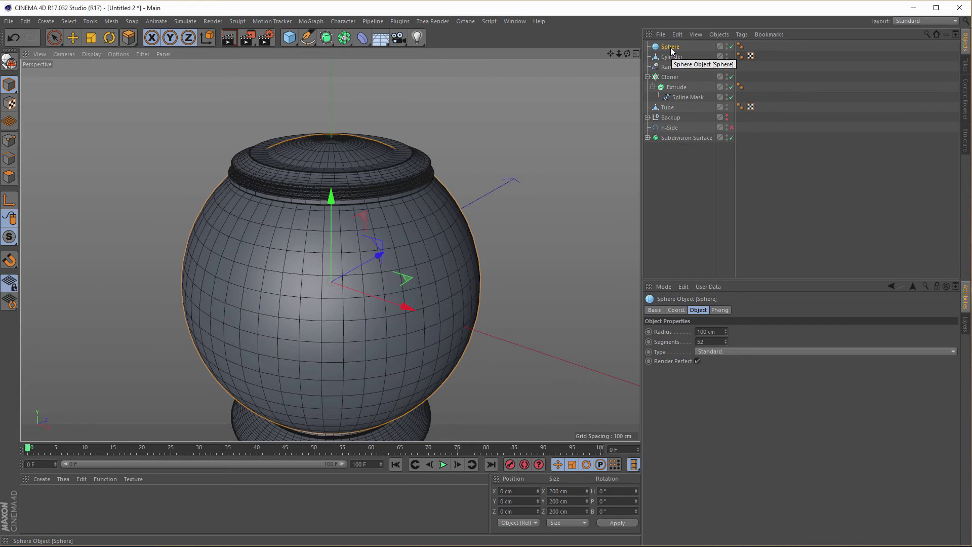
Step: Raise the sphere along the Y axis to about 79.8 cm so it sits at the cap
left_click_drag(672, 50, 567, 128)
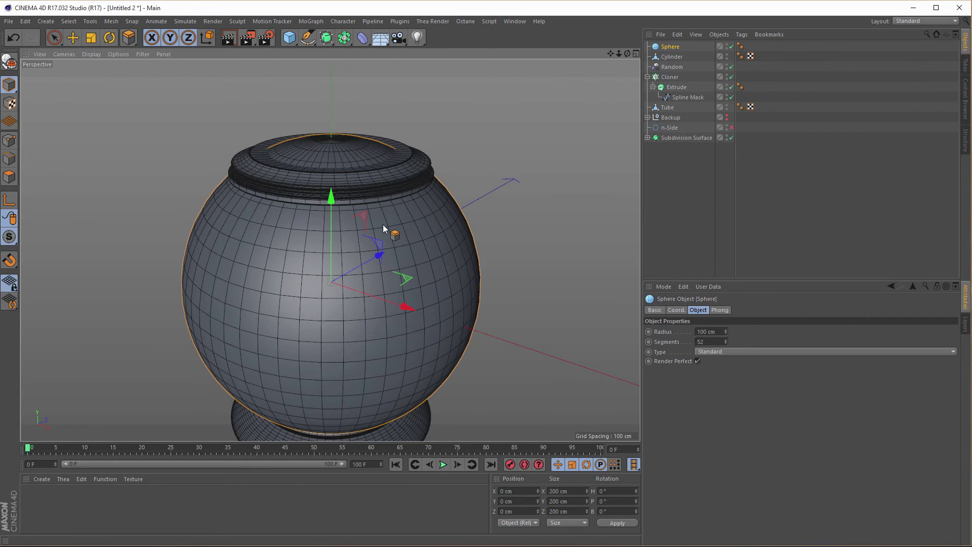
left_click(10, 84)
left_click(56, 38)
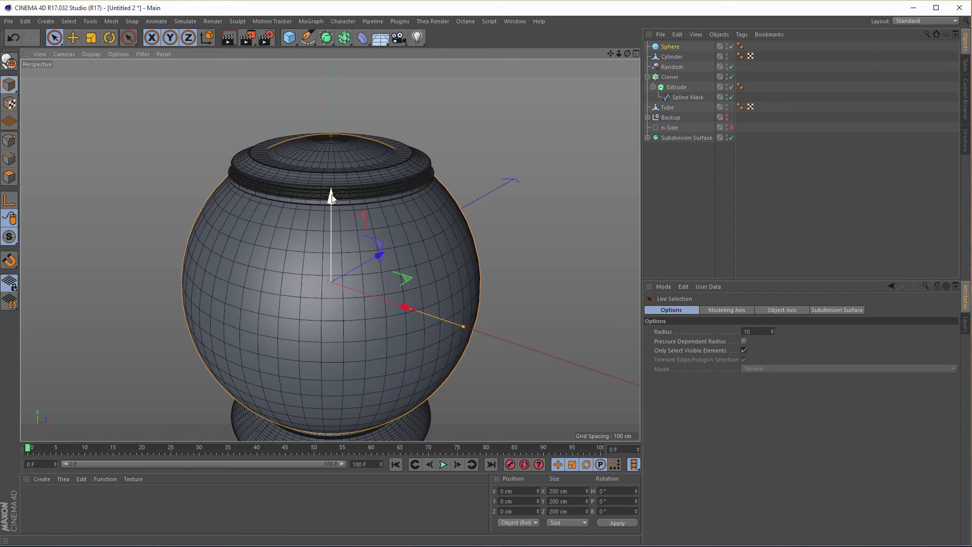
left_click_drag(336, 202, 337, 82)
scroll(304, 172, "down", 5)
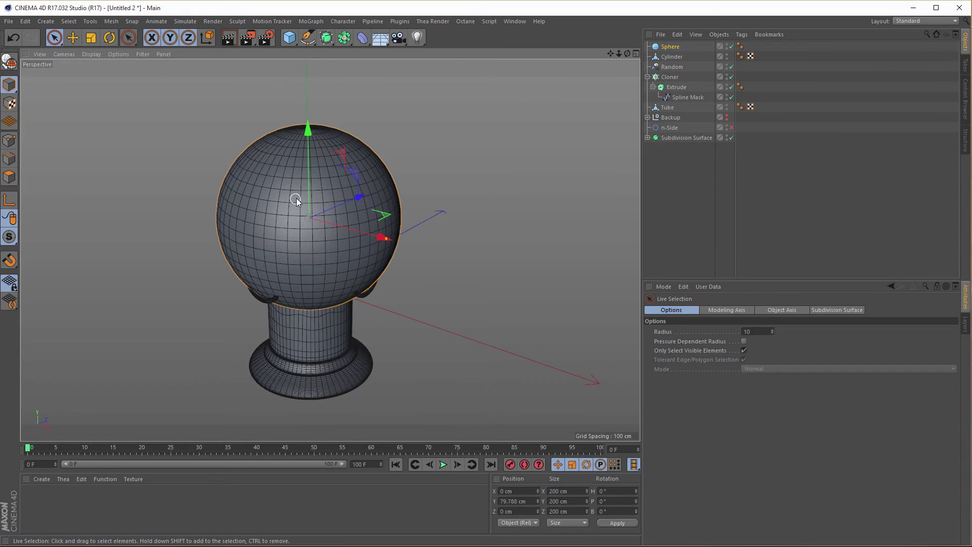
Step: Scale the sphere uniformly to a radius of about 51 cm and convert it to an editable polygon object
key("t")
left_click_drag(403, 197, 317, 269)
right_click_drag(297, 210, 441, 196, "alt")
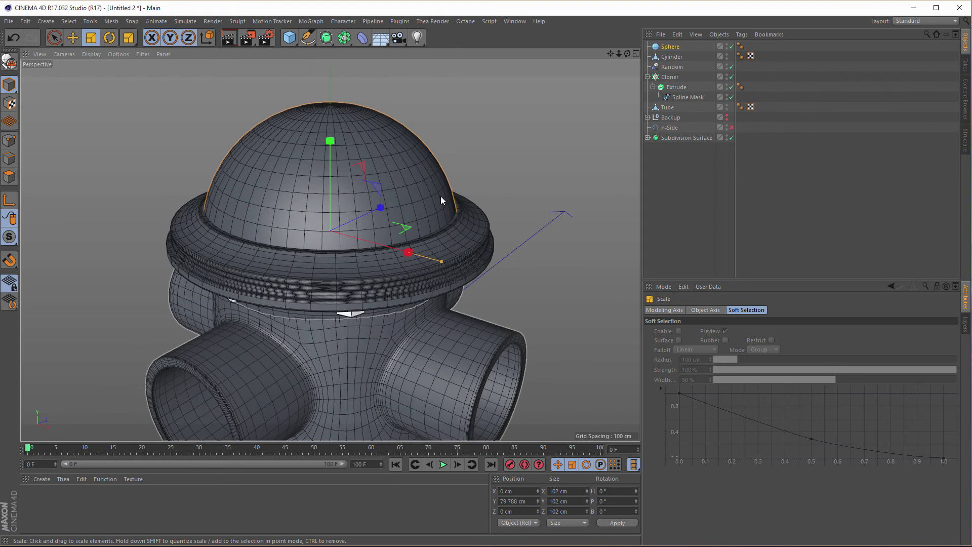
middle_click_drag(372, 230, 350, 258, "alt")
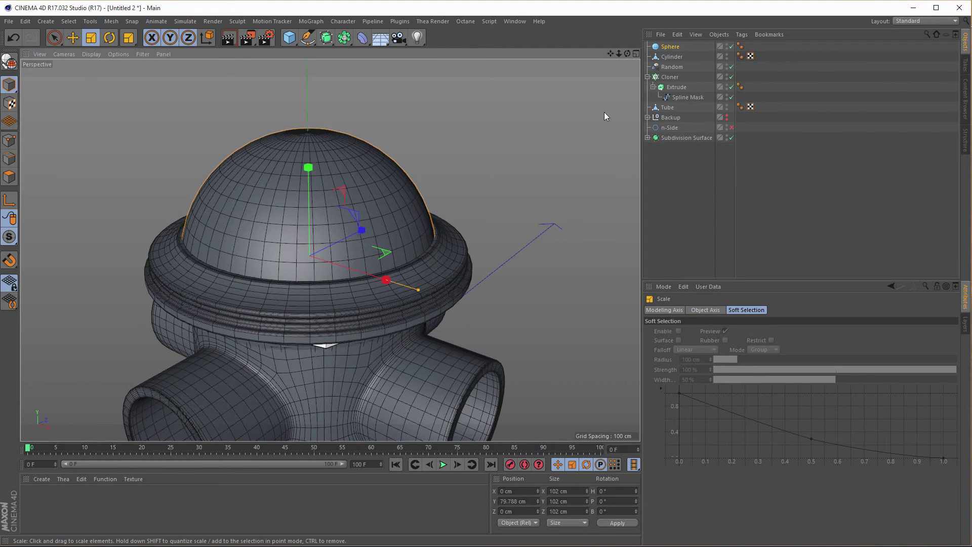
left_click(671, 47)
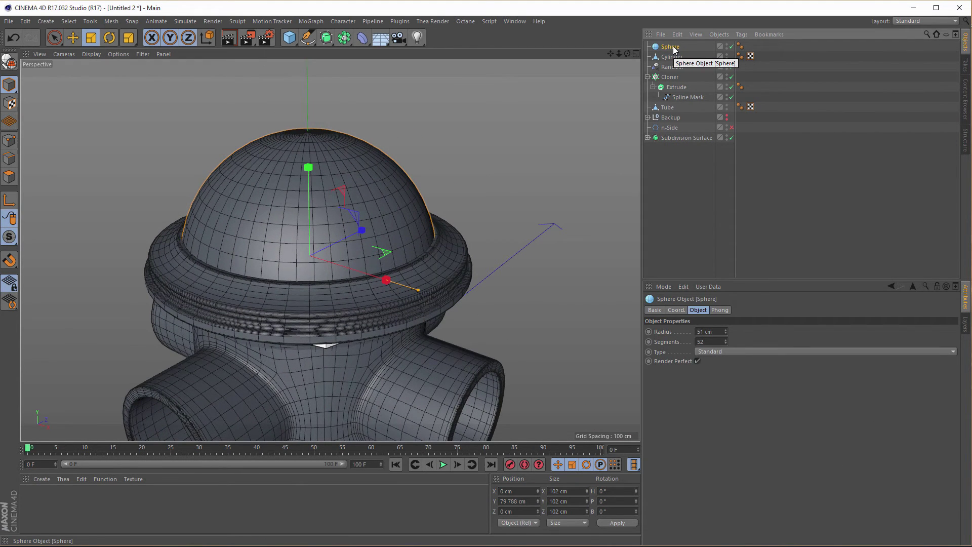
key("c")
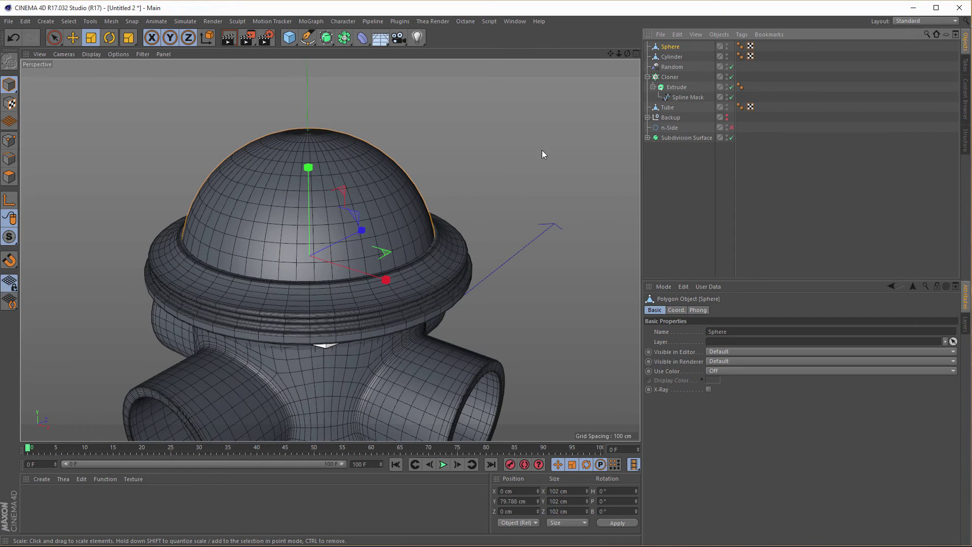
Step: Rename the Subdivision Surface object as Hydrant and place the Tube below it in the object hierarchy
left_click(667, 138)
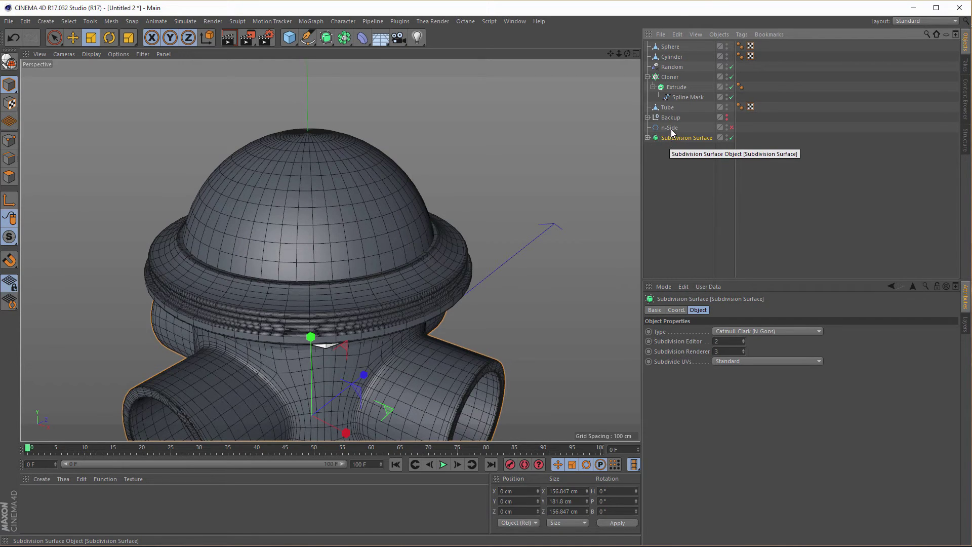
double_click(667, 140)
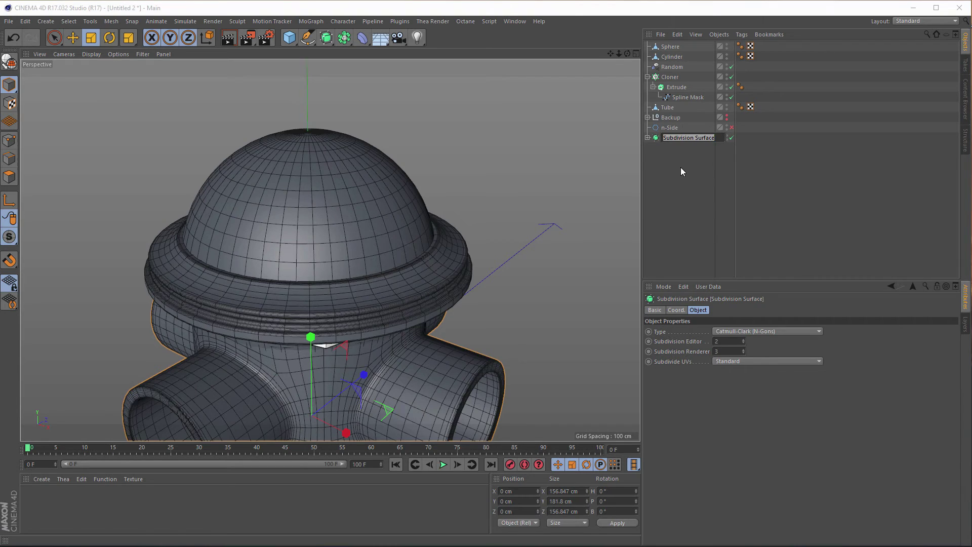
type("Hydrant")
key("Return")
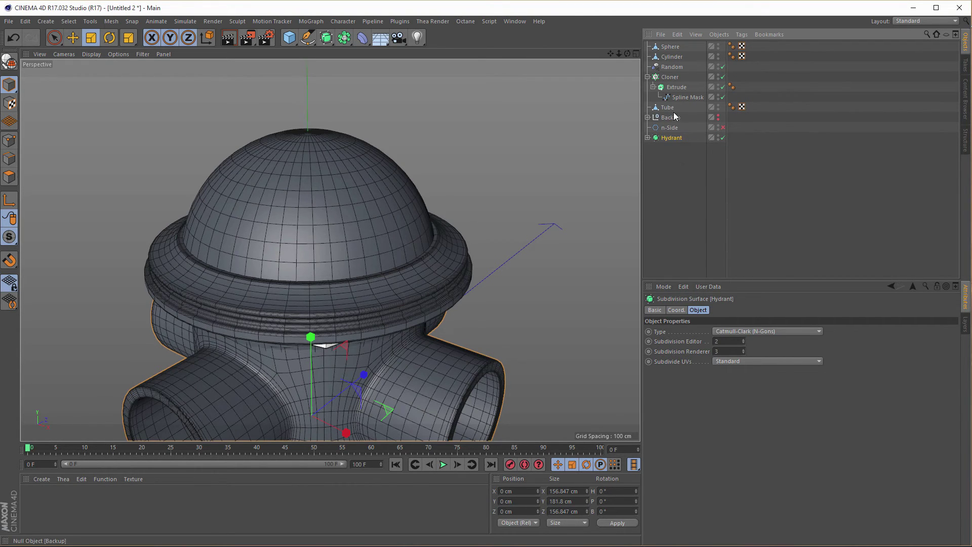
left_click_drag(667, 107, 673, 147)
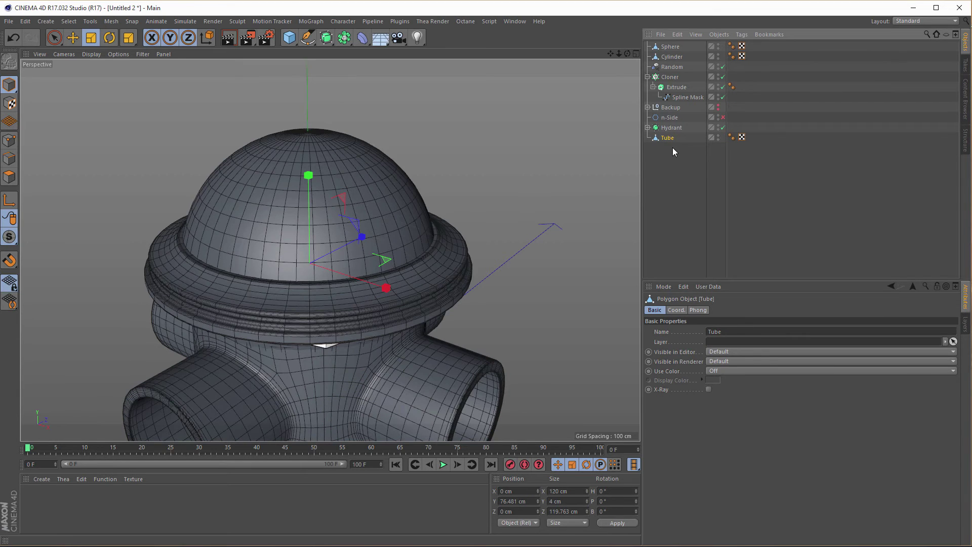
Step: Collapse the Cloner, place it below the Tube in the object hierarchy and rename it as Nuts
left_click(647, 77)
left_click_drag(669, 76, 672, 124)
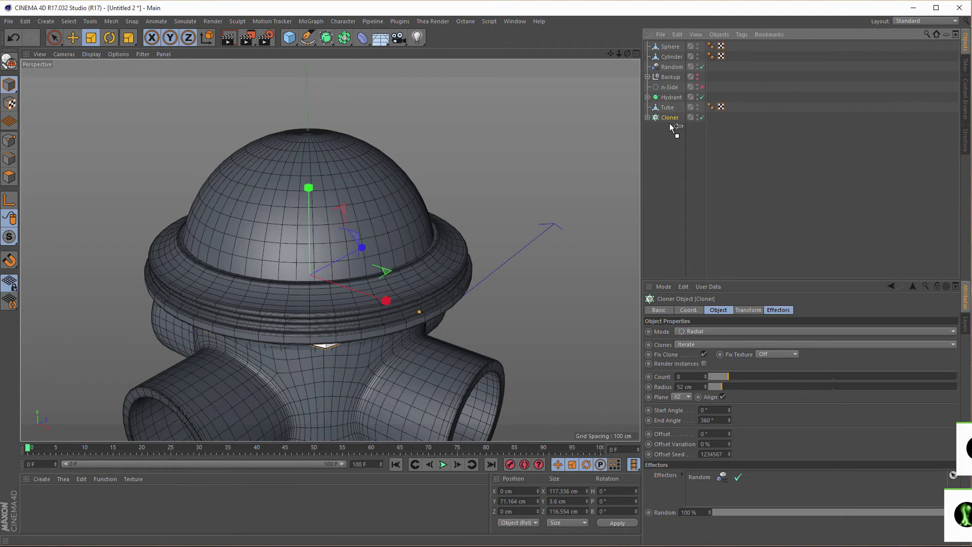
double_click(669, 118)
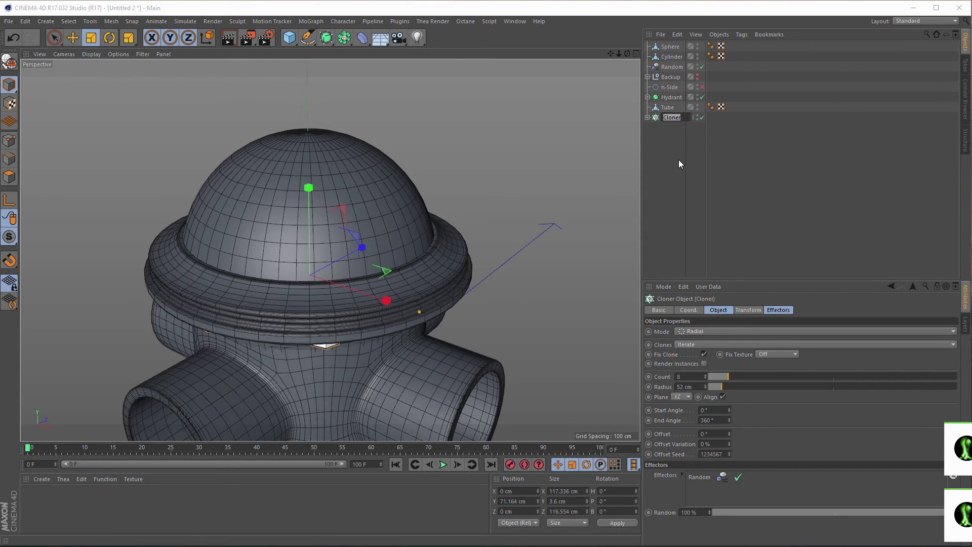
type("Nuts")
key("Return")
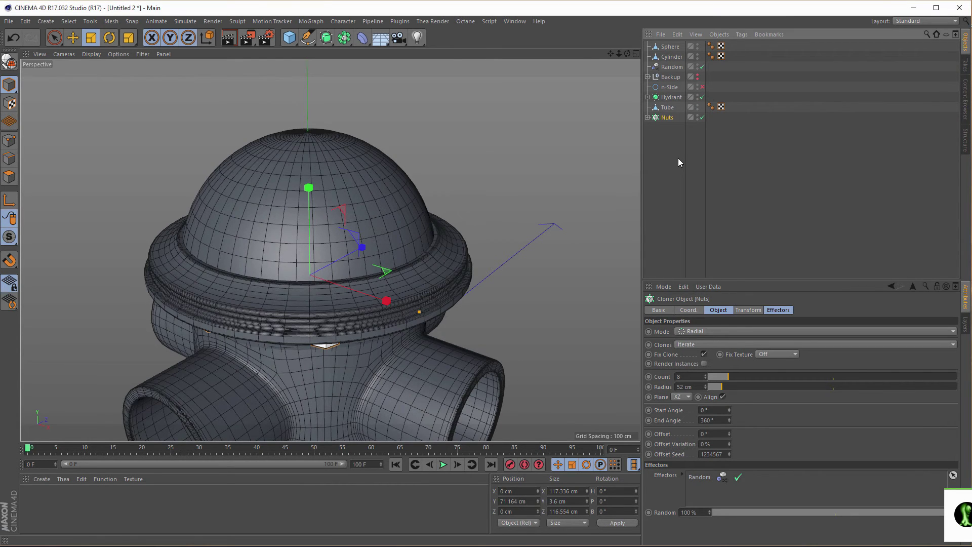
Step: Rename the Tube object as Ring
left_click(667, 107)
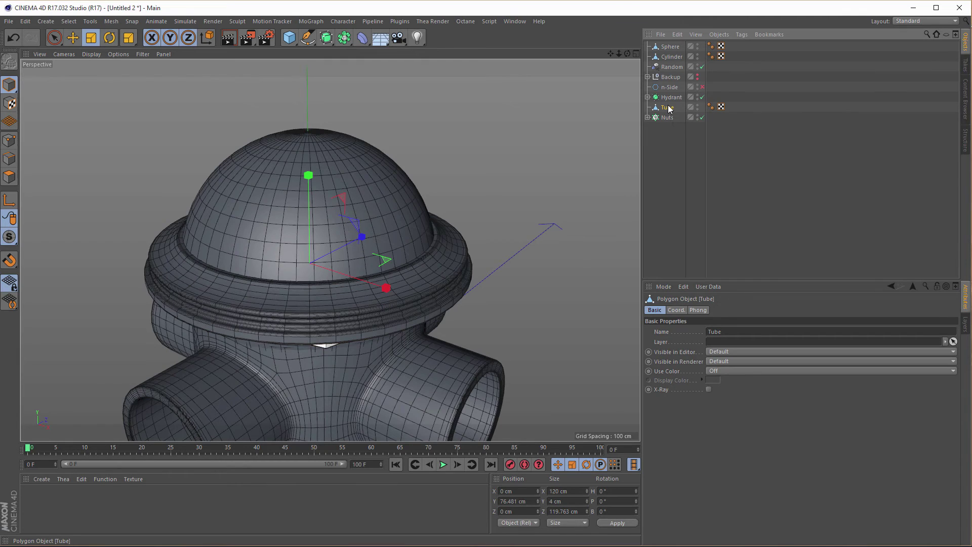
double_click(668, 108)
type("Ring")
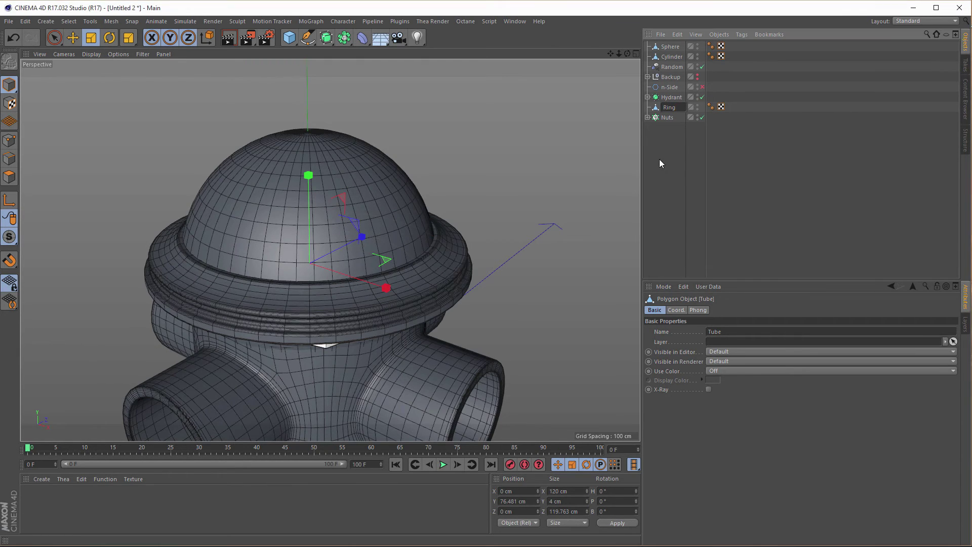
key("Return")
Step: Delete the n-Side spline and place the Cylinder below Nuts in the object hierarchy
left_click(664, 87)
key("Delete")
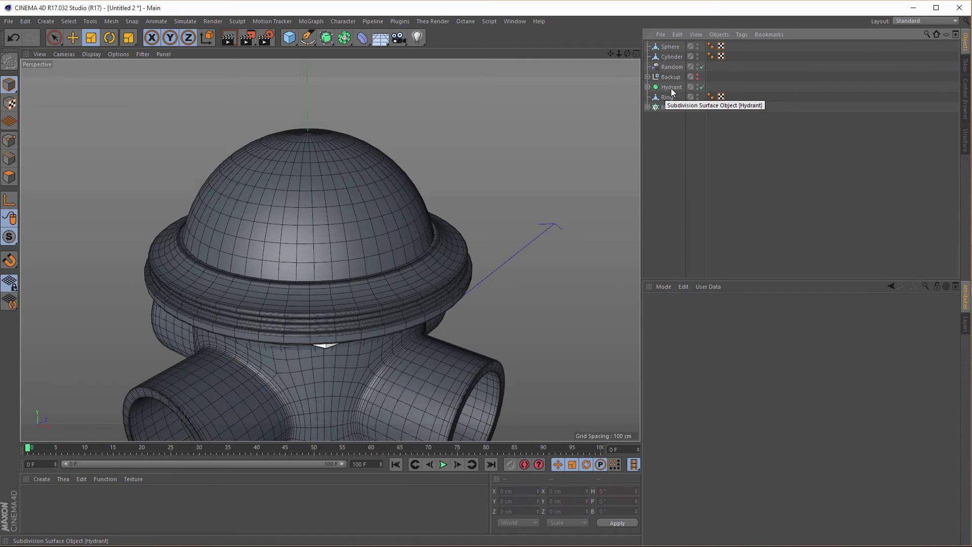
left_click(672, 56)
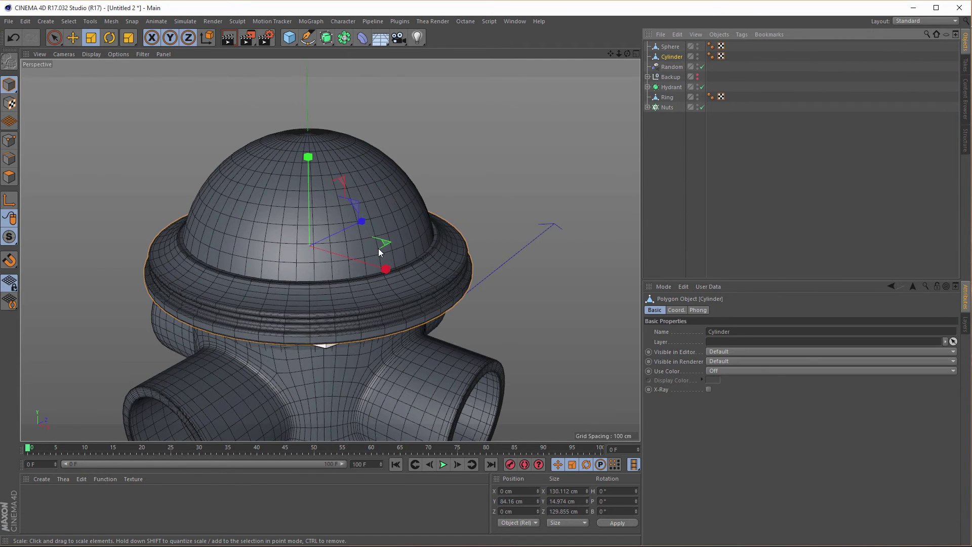
left_click_drag(380, 252, 366, 305, "alt")
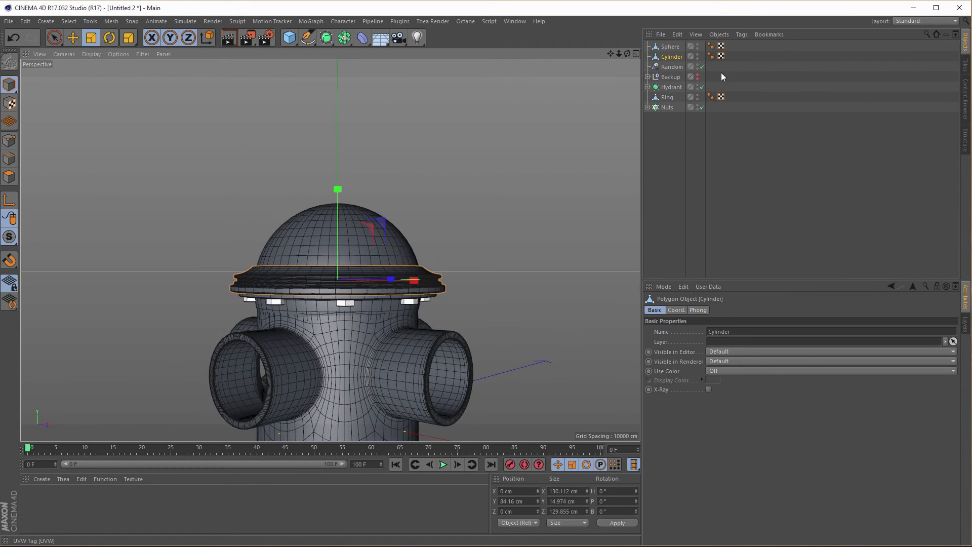
left_click(676, 56)
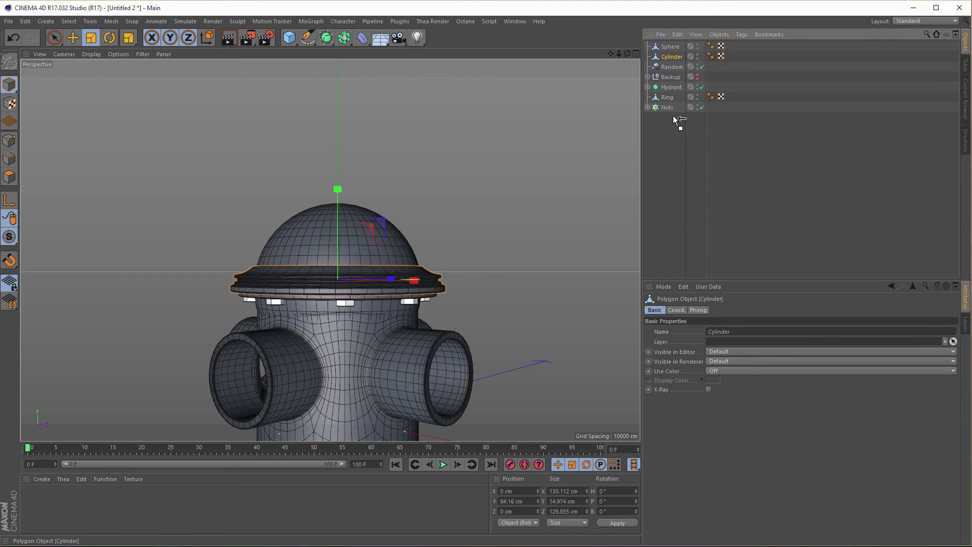
left_click_drag(673, 119, 673, 119)
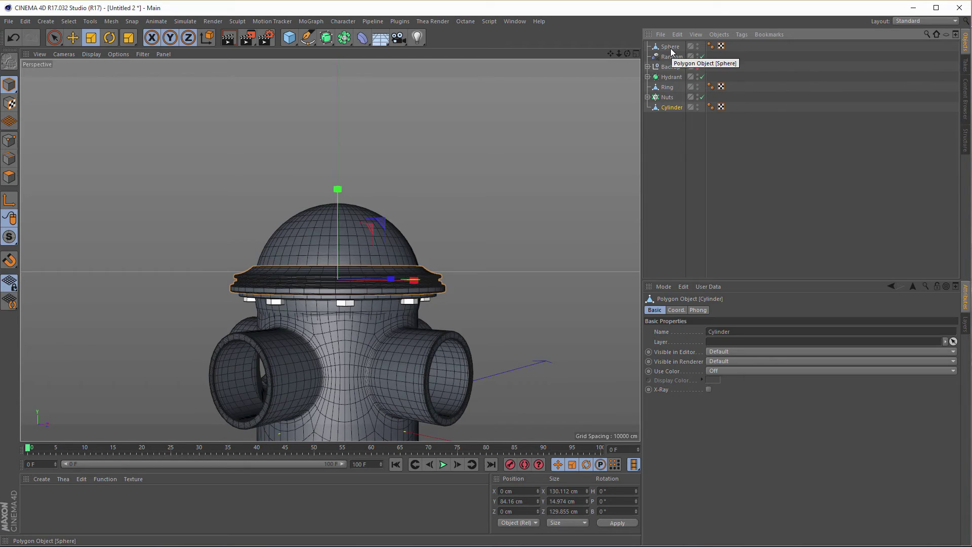
Step: Group the Hydrant, Ring, Nuts and Cylinder objects under a null named Hydrant
left_click(671, 76)
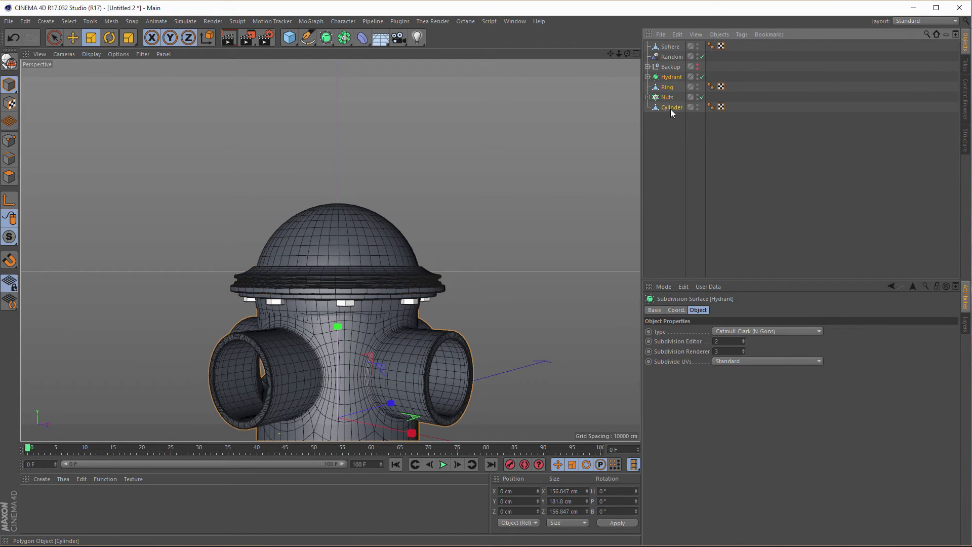
left_click(671, 108, "shift")
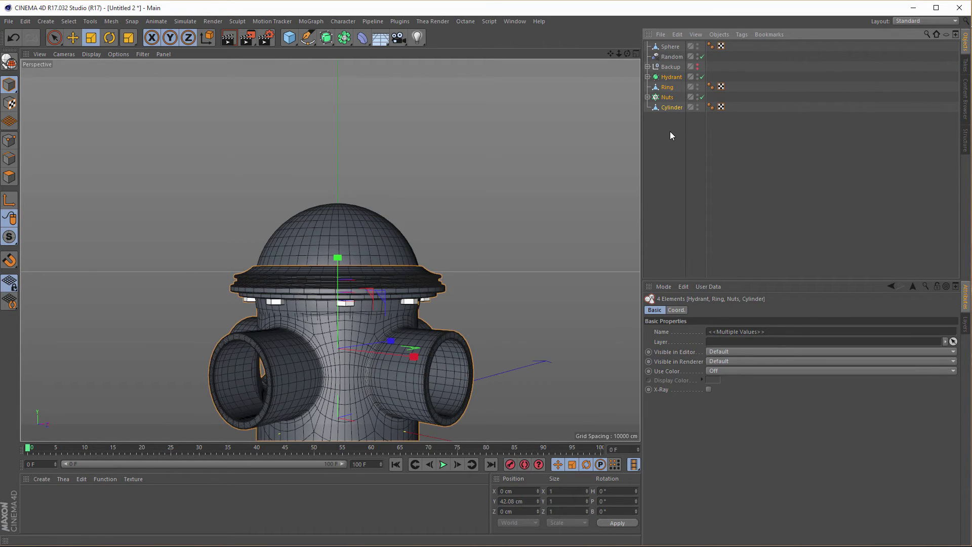
key("alt+g")
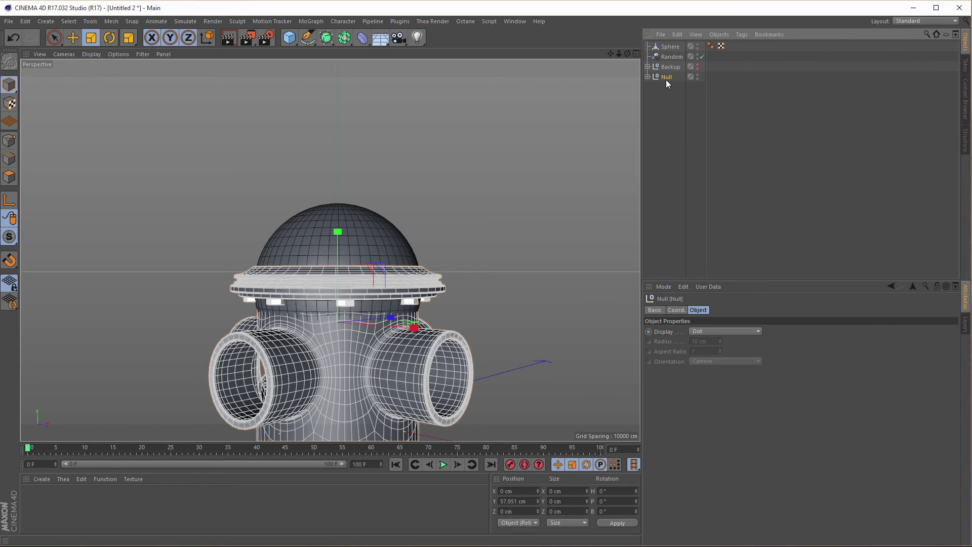
double_click(666, 78)
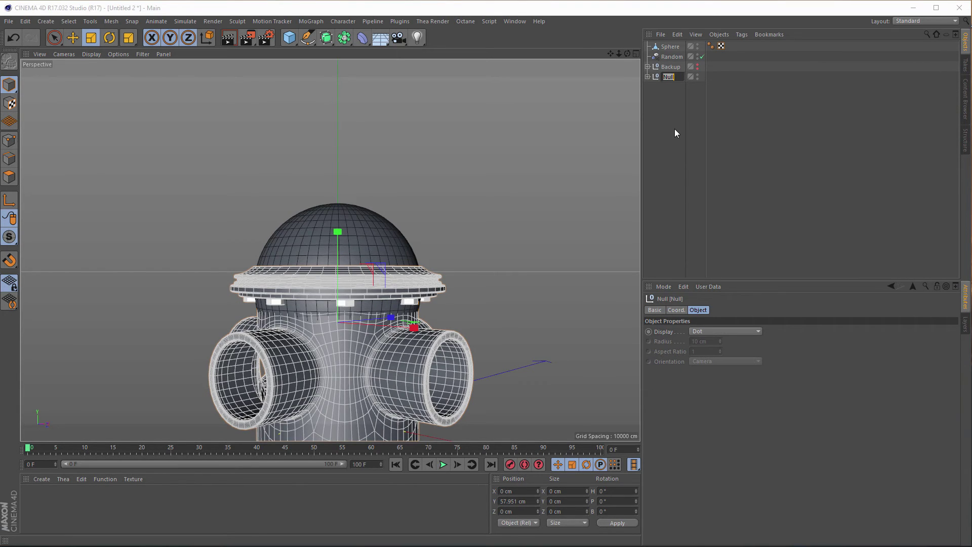
key("BackSpace")
type("Hydrant")
key("Return")
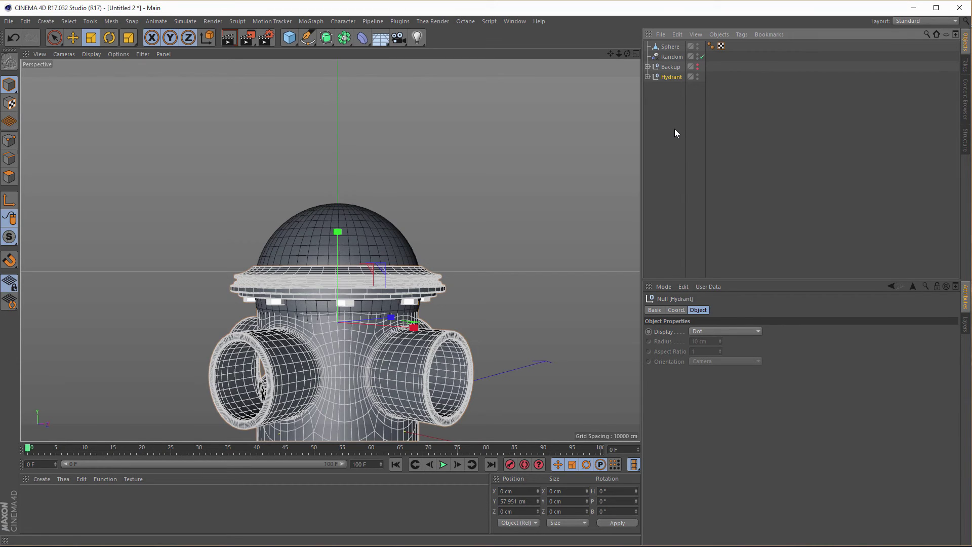
Step: Hide the Hydrant group in the editor and renderer, and show the sphere in a maximized Right view
left_click(697, 76)
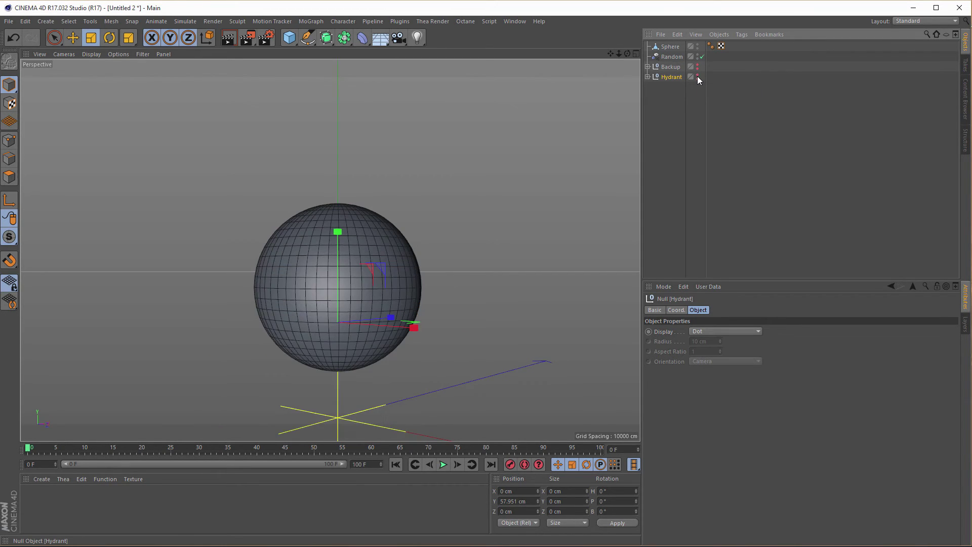
middle_click(376, 247)
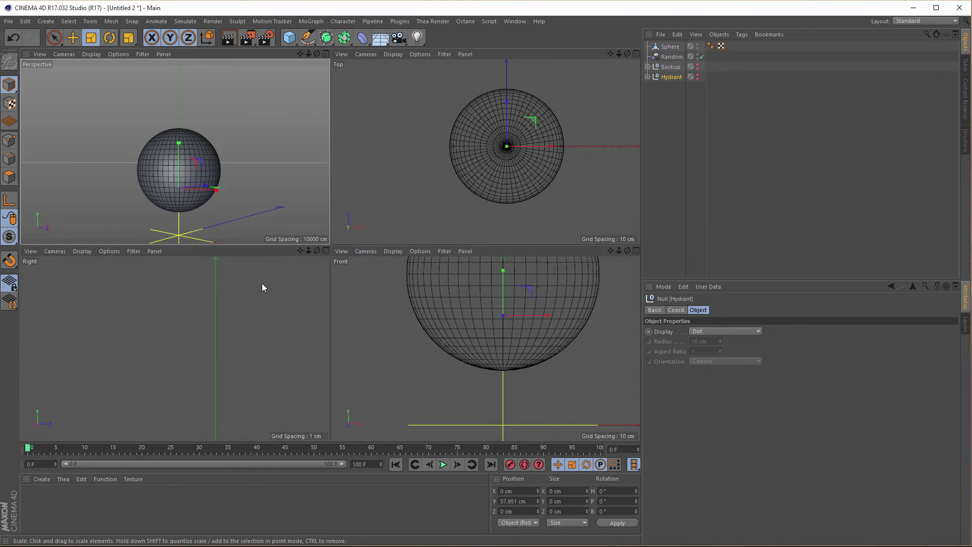
middle_click(232, 278)
scroll(231, 273, "down", 8)
middle_click_drag(322, 349, 330, 247, "alt")
scroll(355, 250, "up", 4)
Step: Rectangle-select the sphere's lower edges in Edge mode and delete them, keeping only a shallow dome about 27 cm high
left_click(9, 141)
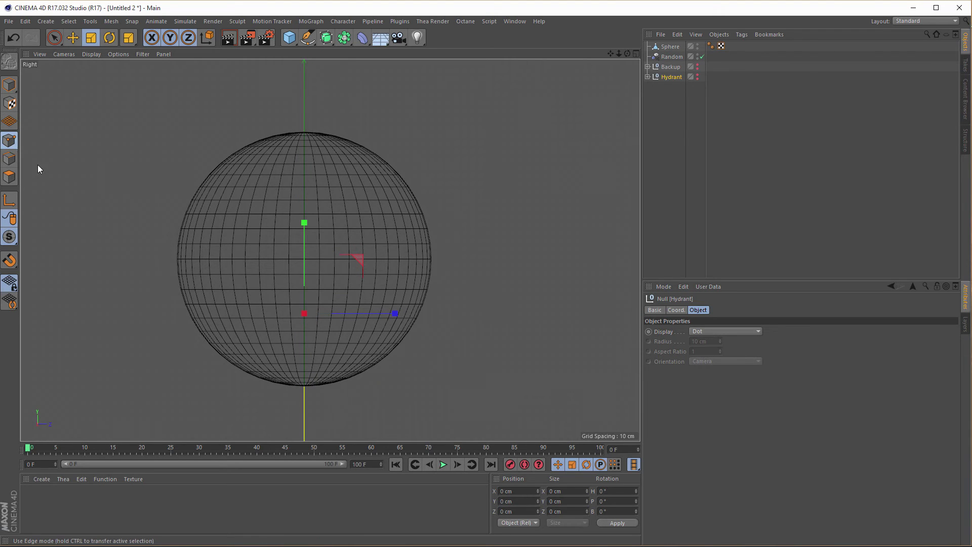
left_click(668, 46)
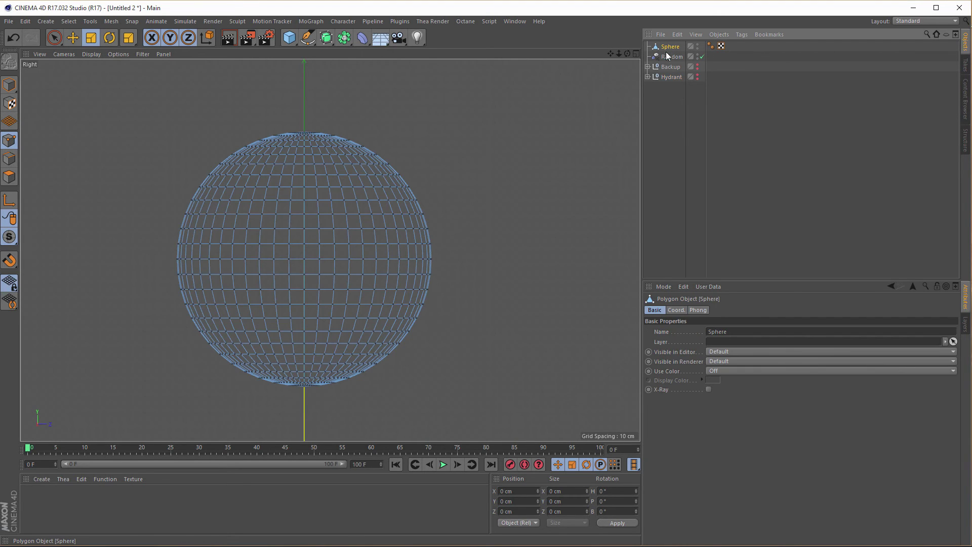
scroll(319, 200, "up", 1)
middle_click_drag(321, 199, 404, 134, "alt")
left_click_drag(54, 37, 100, 71)
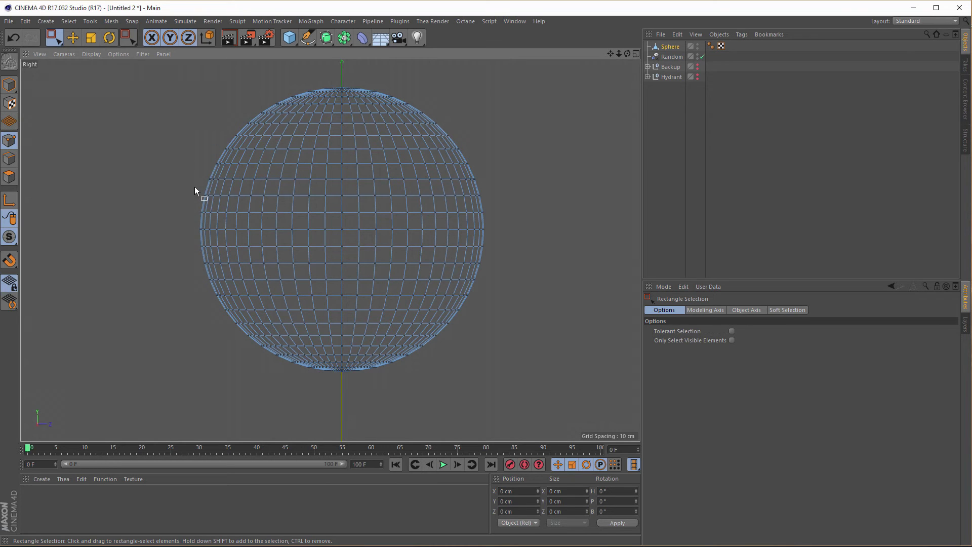
left_click_drag(181, 173, 555, 421)
key("Delete")
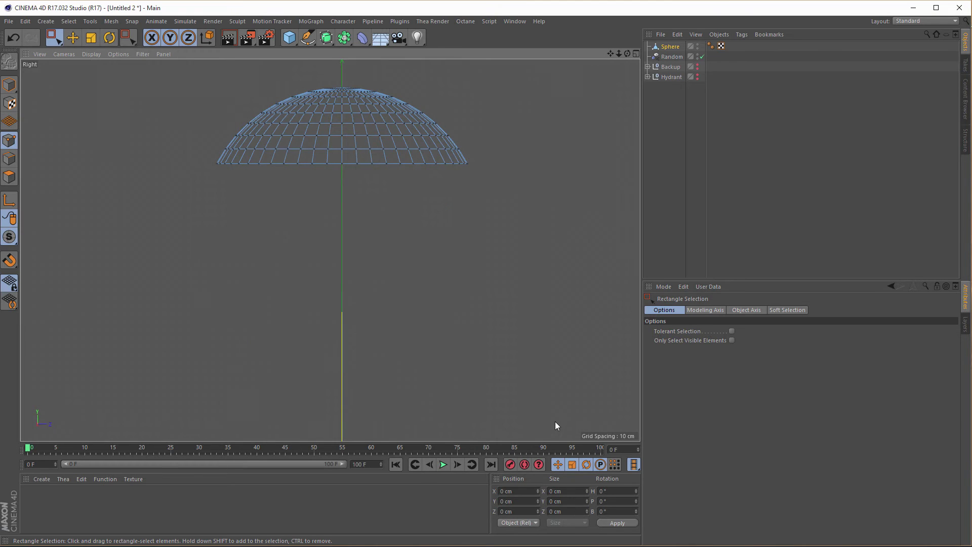
Step: Return to the maximized Perspective view and switch the dome back to Model mode
middle_click(554, 421)
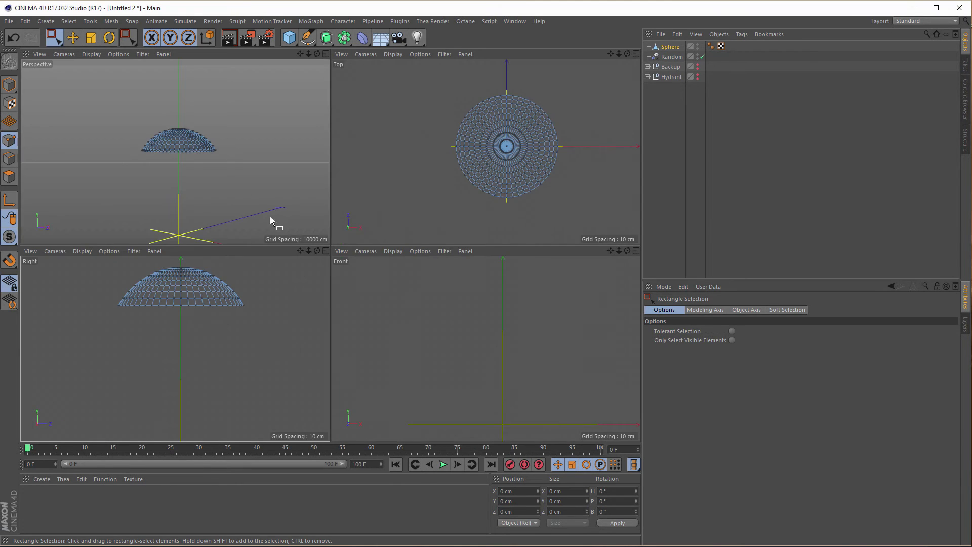
middle_click(284, 244)
left_click_drag(348, 234, 360, 214, "alt")
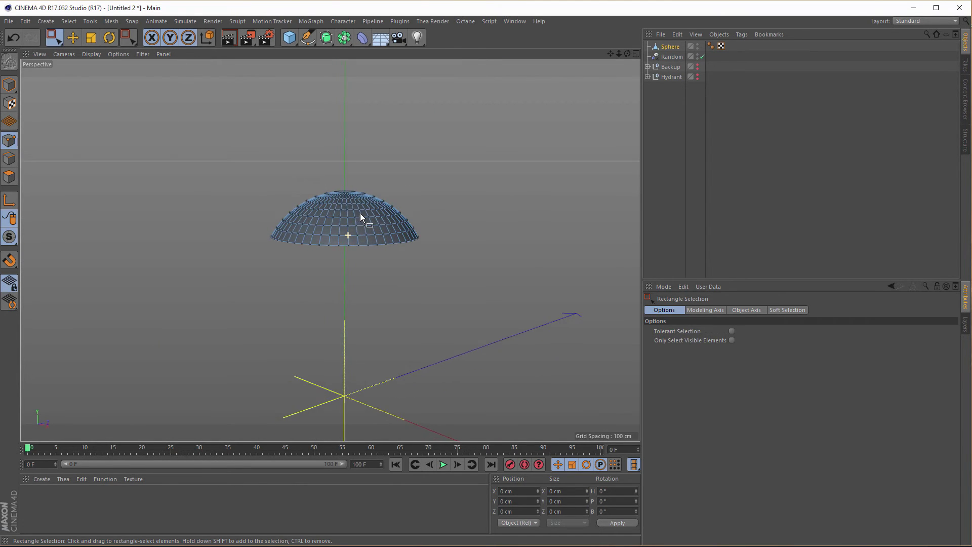
left_click(9, 84)
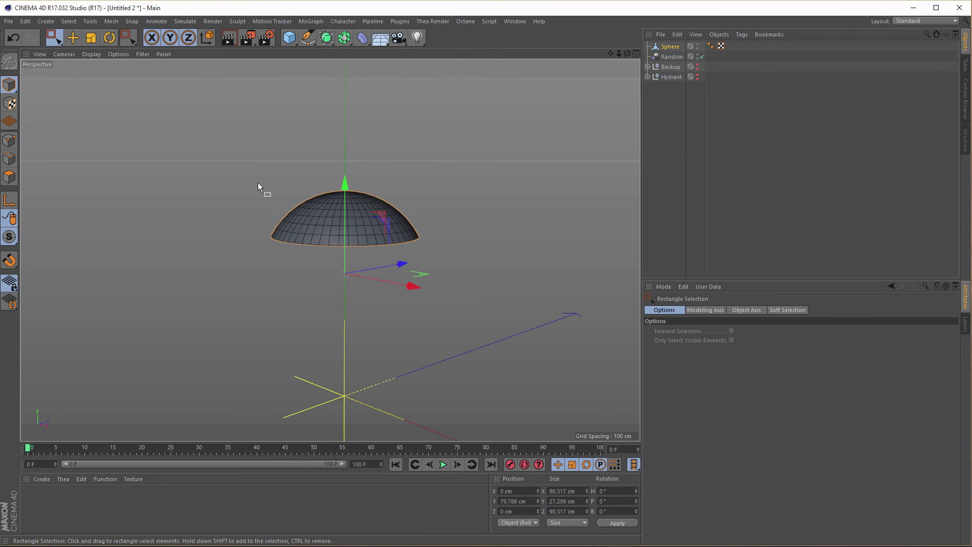
Step: Scale the dome along Y only, stretching it to about 39 cm high
key("t")
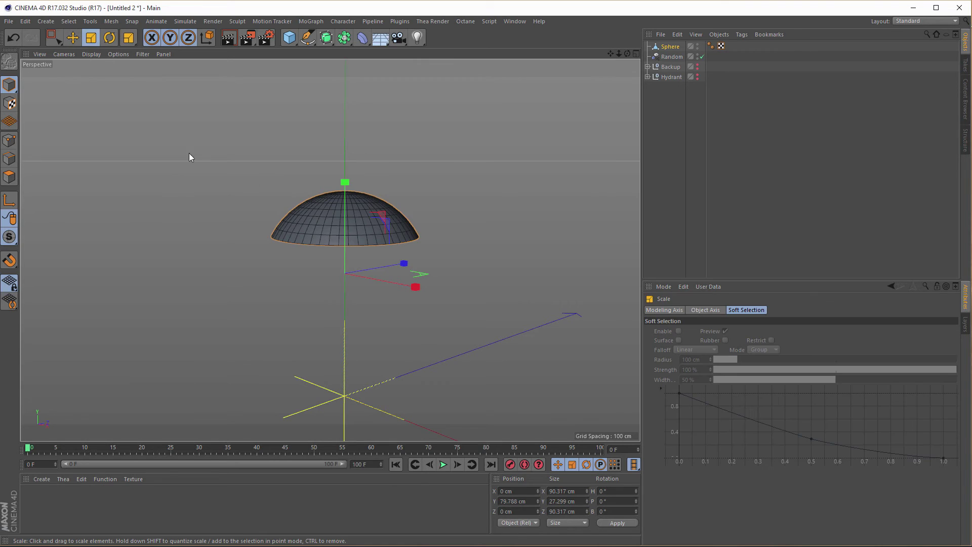
left_click_drag(347, 184, 355, 145)
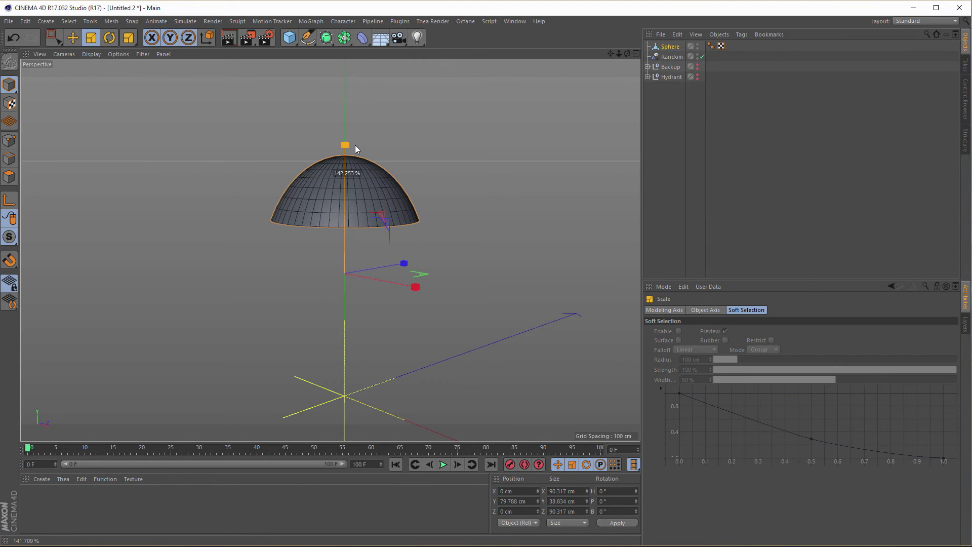
middle_click(324, 228)
middle_click(281, 299)
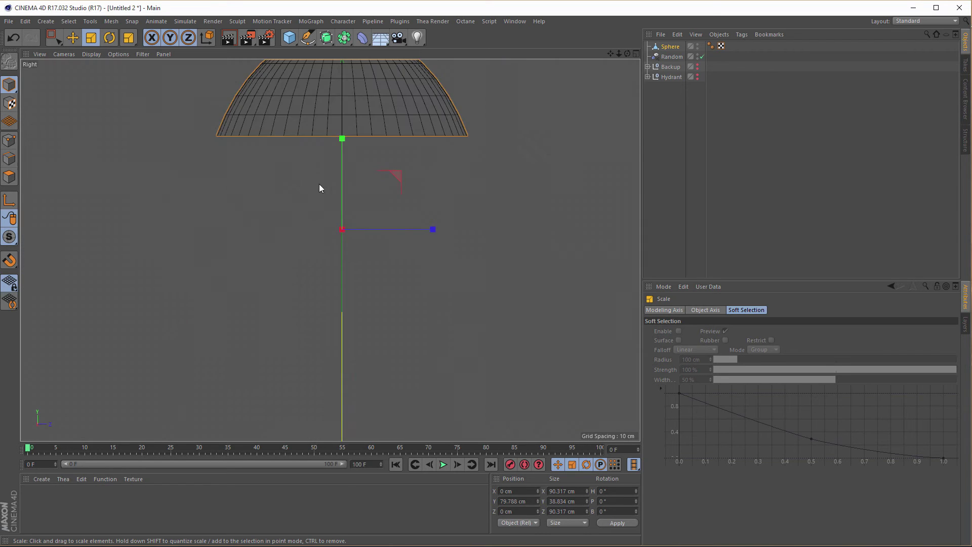
scroll(323, 152, "down", 2)
middle_click_drag(327, 111, 305, 226)
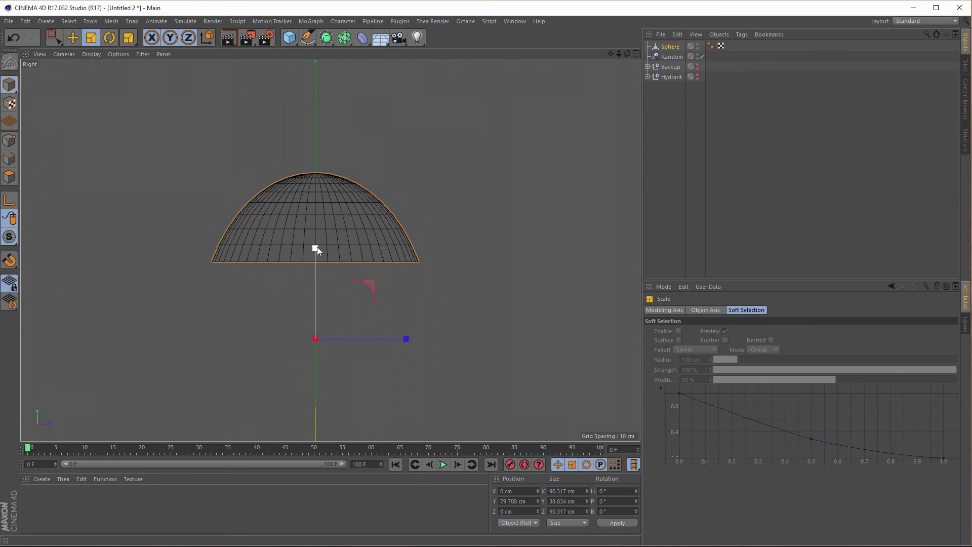
middle_click(335, 270)
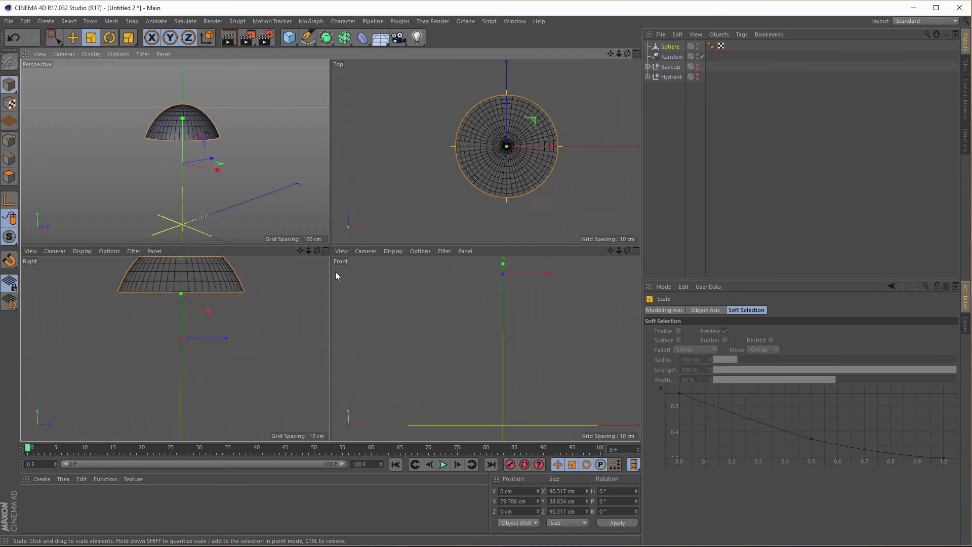
middle_click(280, 231)
middle_click_drag(348, 191, 356, 238)
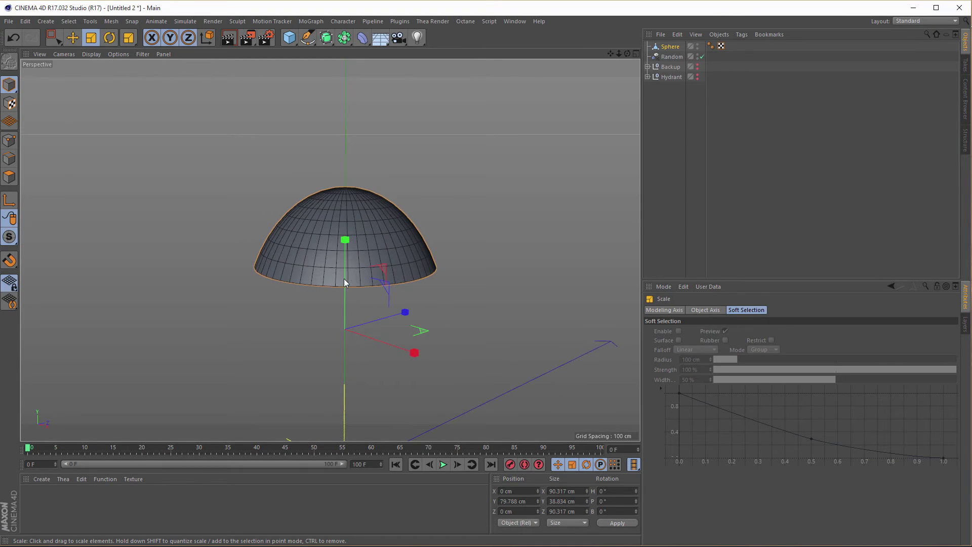
Step: Move the dome's axis to its base using Axis Center with Y at -100%, and scale the dome uniformly to about 95 cm wide
left_click(670, 46)
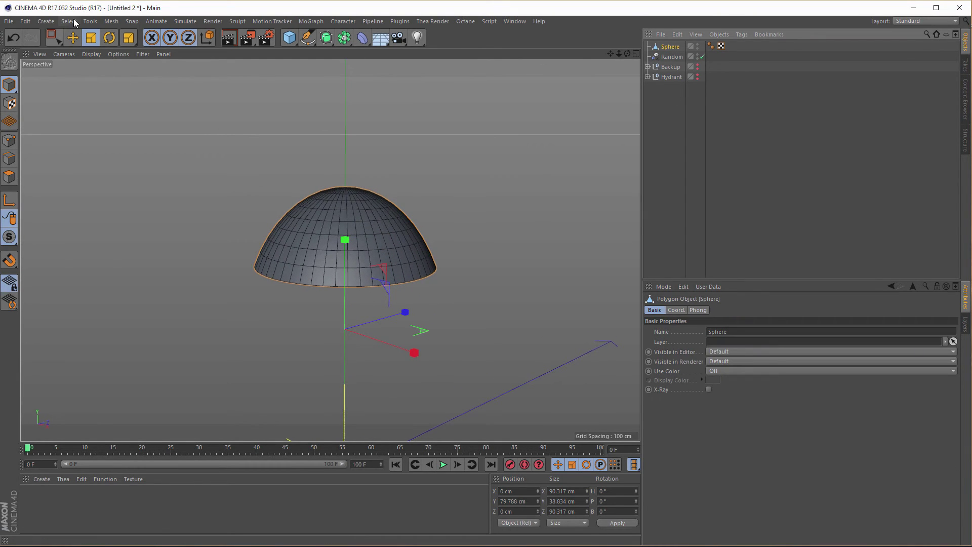
left_click(90, 21)
mouse_move(112, 21)
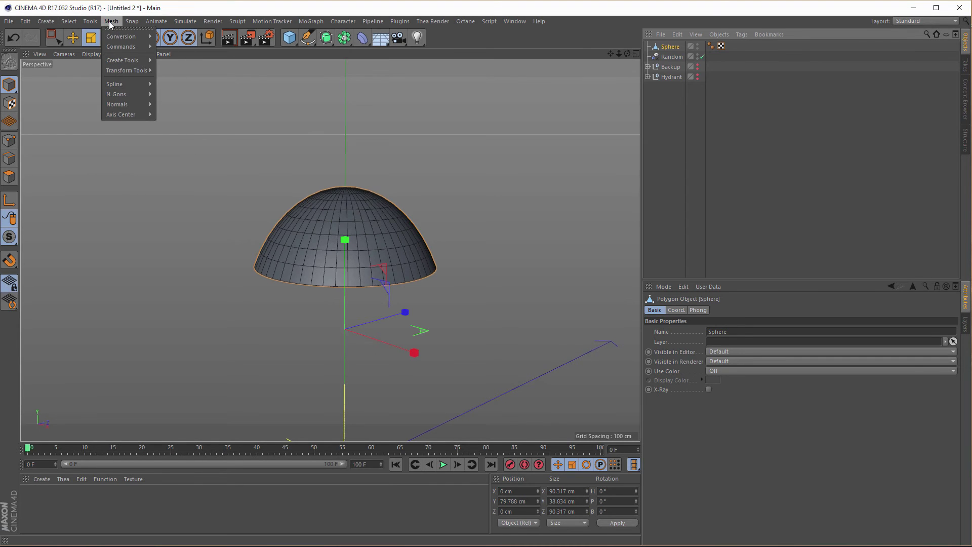
mouse_move(119, 113)
left_click(169, 117)
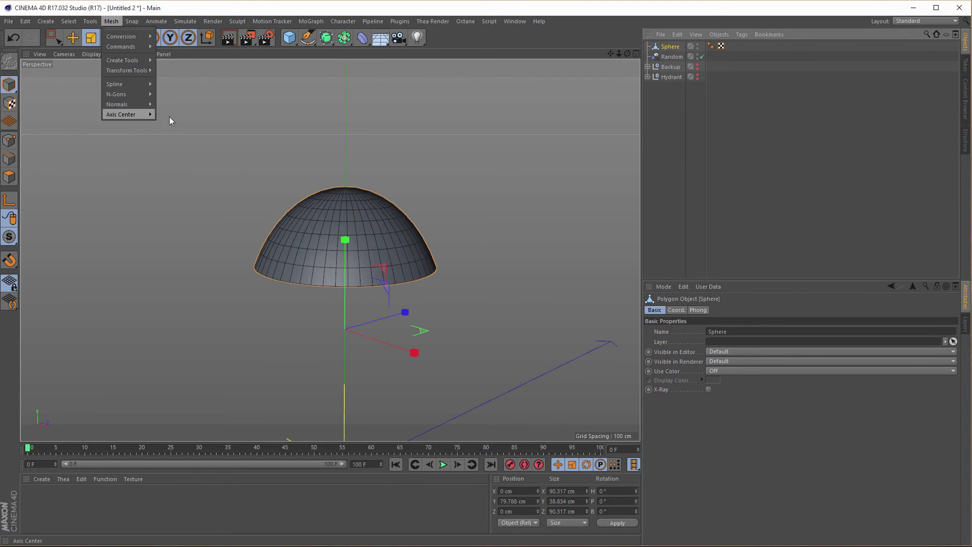
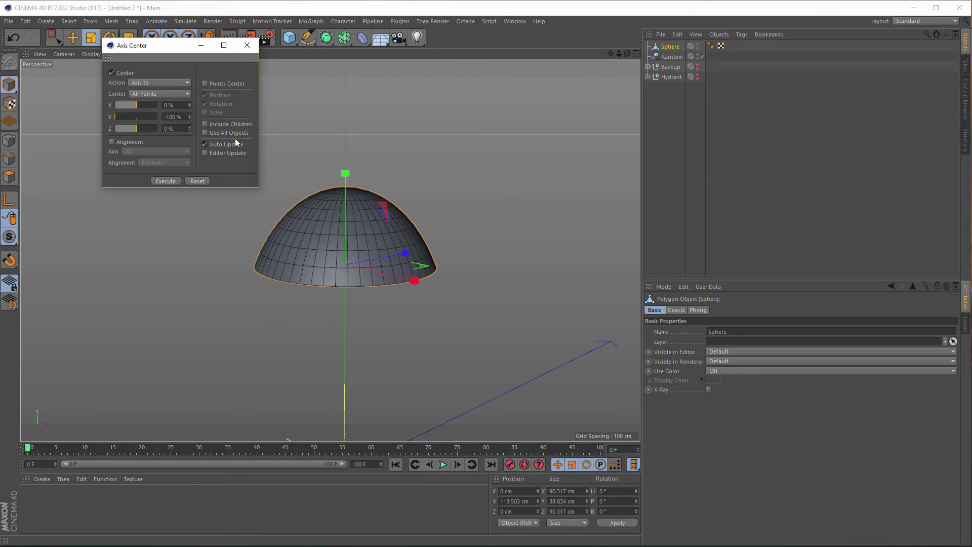
left_click(248, 44)
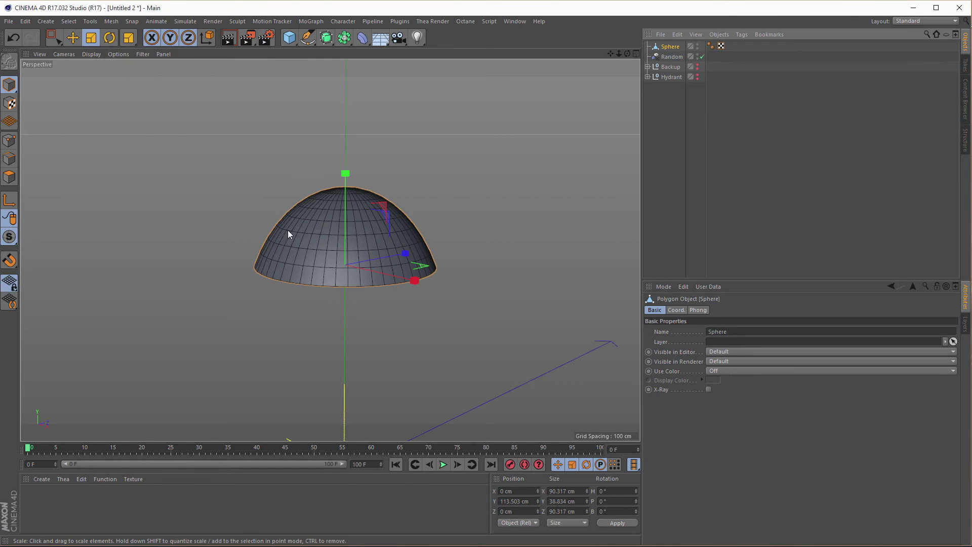
left_click_drag(508, 271, 534, 268)
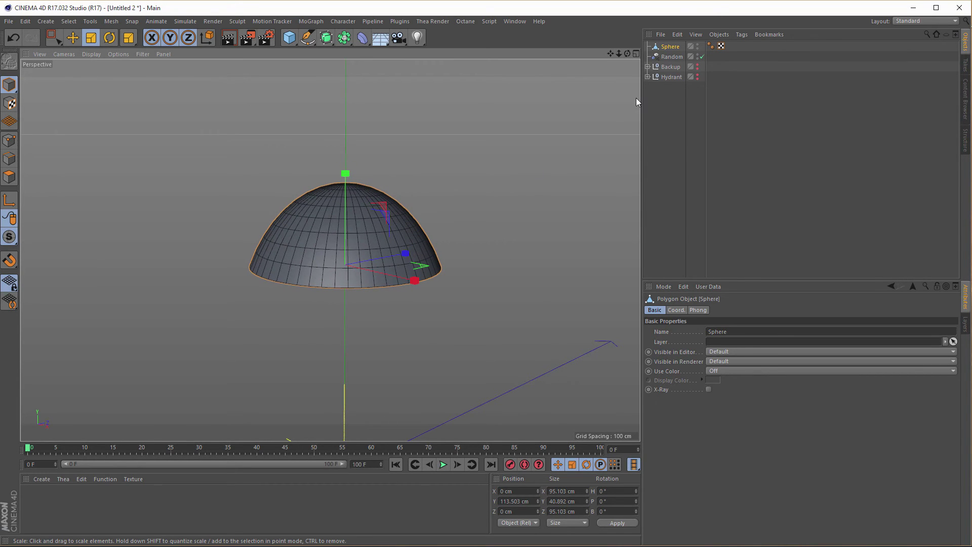
Step: Unhide the Hydrant group and lower the dome onto the cap's upper surface in the Right view, at about Y 92.4 cm
left_click(697, 75, "ctrl")
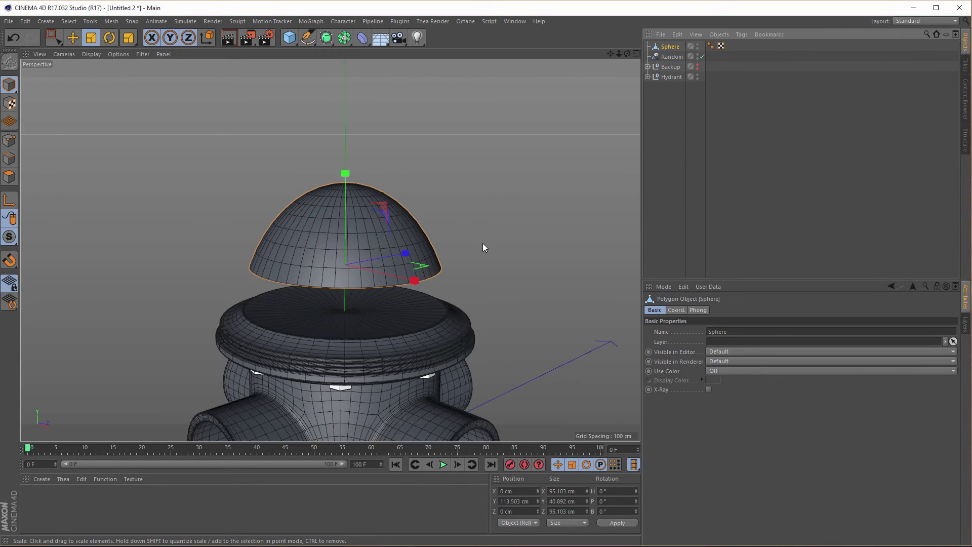
left_click_drag(353, 287, 377, 221, "alt")
middle_click(363, 275)
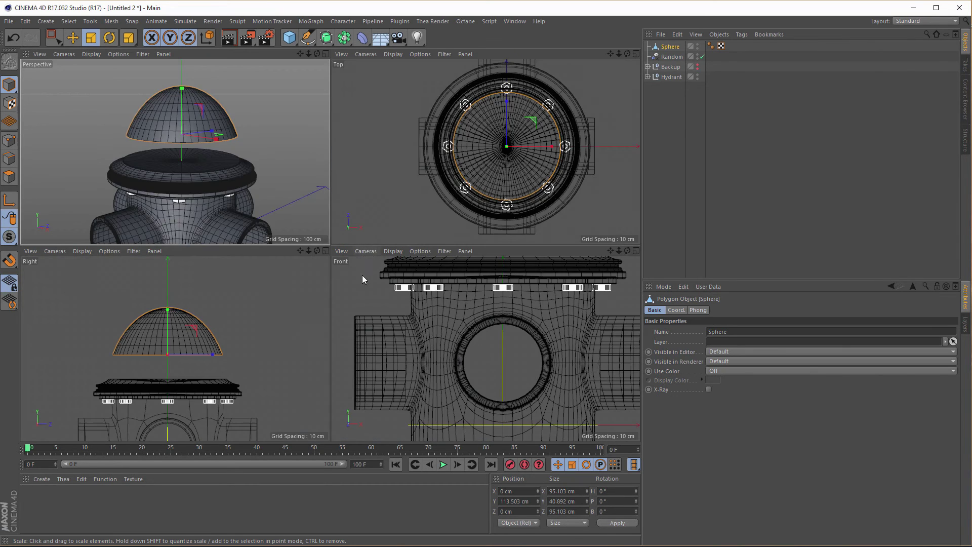
middle_click(286, 323)
scroll(332, 294, "up", 3)
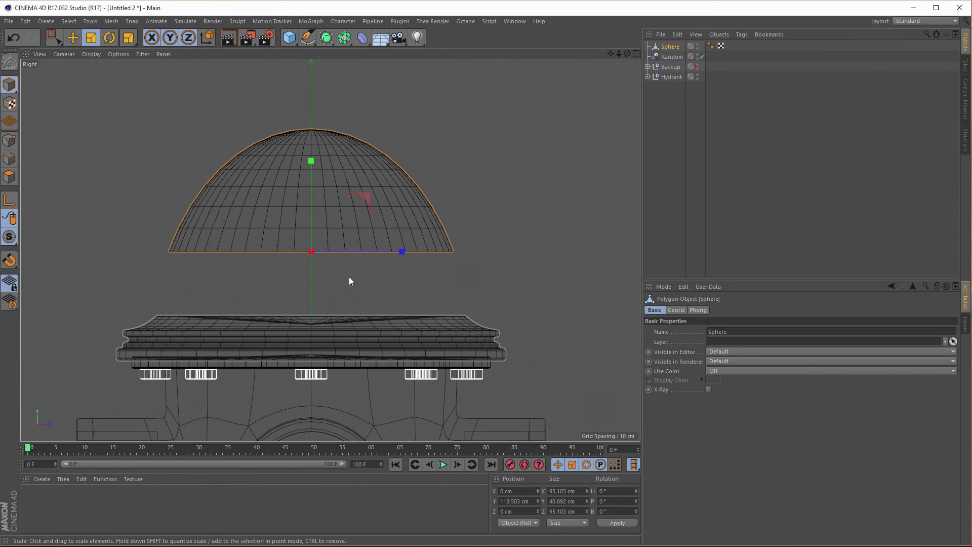
key("e")
left_click_drag(313, 161, 302, 226)
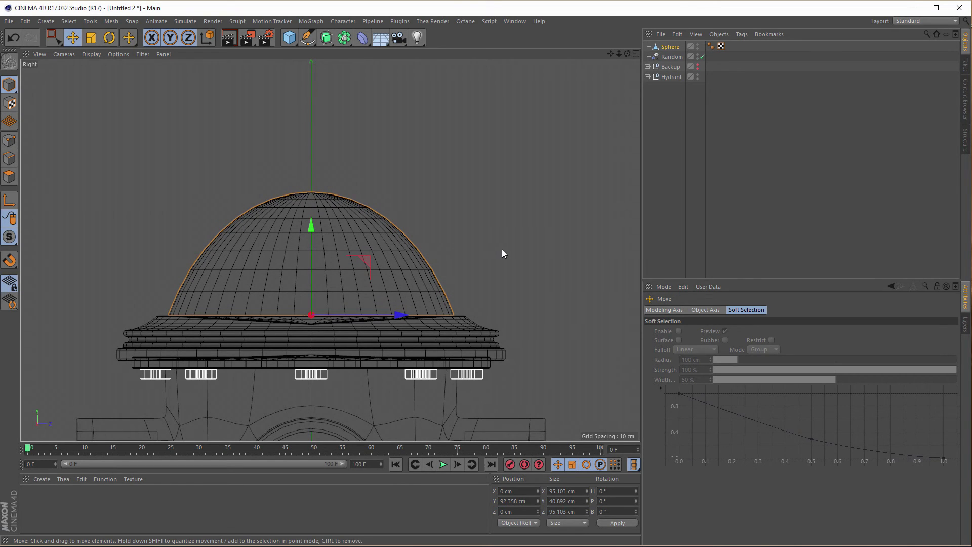
Step: Scale the dome uniformly to about 102 cm wide to match the cap's upper rim, and return to the Perspective view
key("t")
left_click_drag(502, 271, 536, 316)
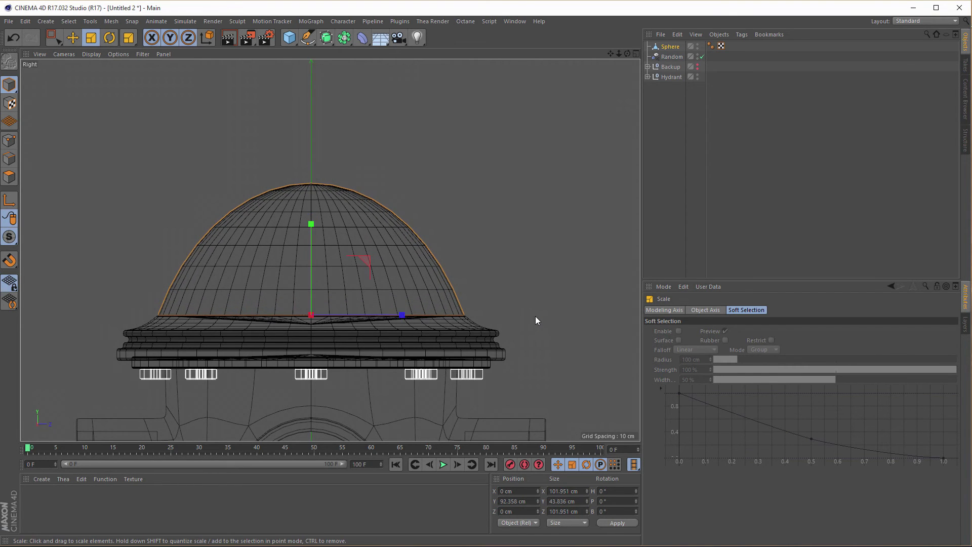
middle_click(536, 316)
middle_click(164, 160)
right_click_drag(373, 268, 417, 258, "alt")
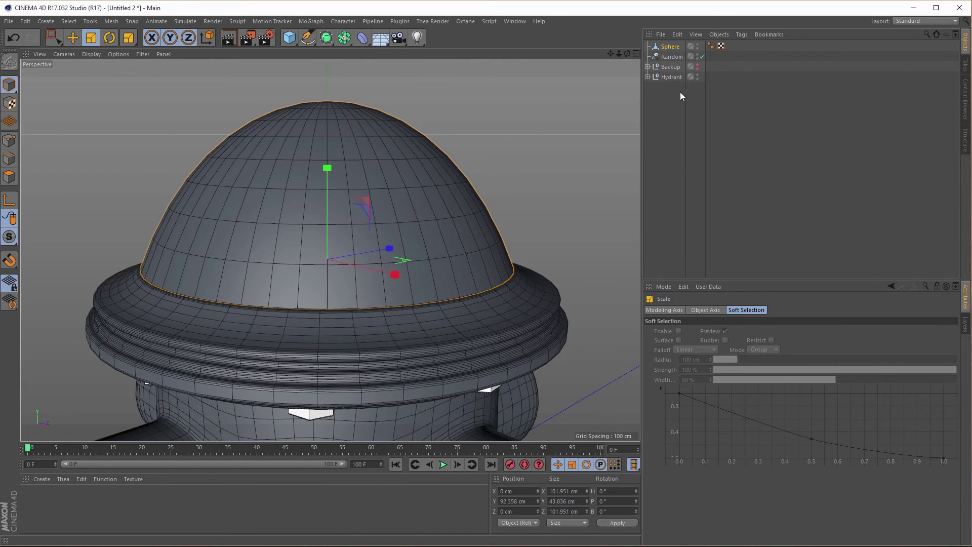
Step: Hide the Hydrant group and extrude the dome's open bottom edge loop inward to about 86 cm across
double_click(697, 77, "alt")
left_click(670, 47)
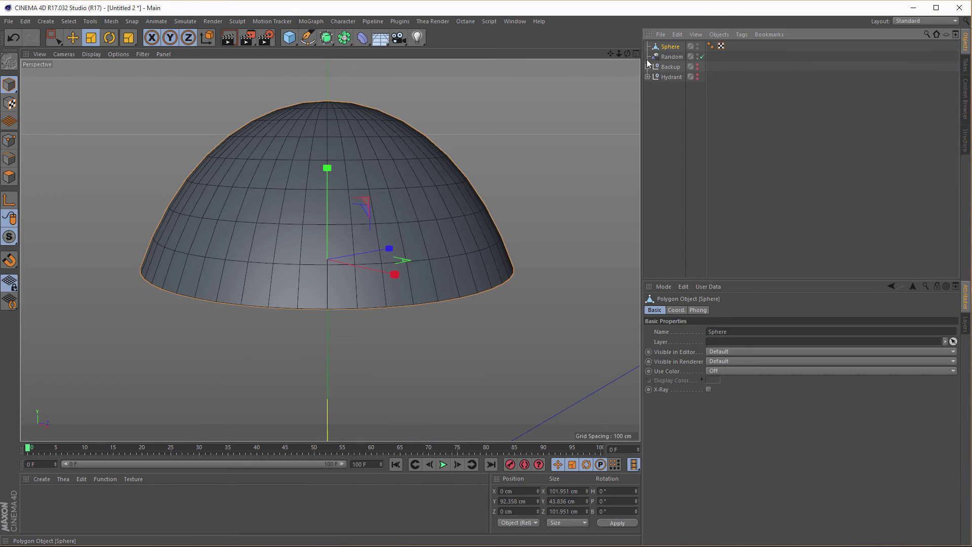
left_click(9, 158)
left_click_drag(352, 255, 397, 329, "alt")
key("u")
key("l")
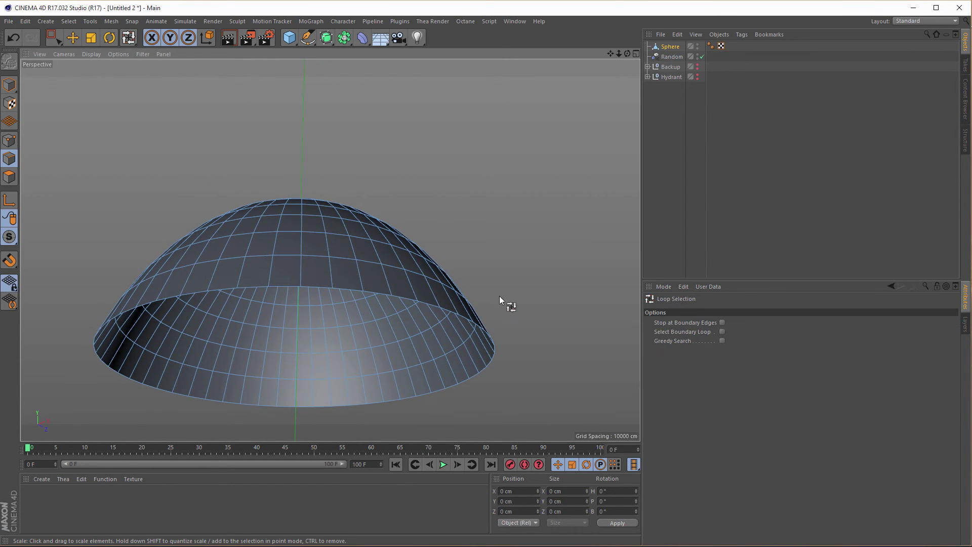
left_click(447, 311)
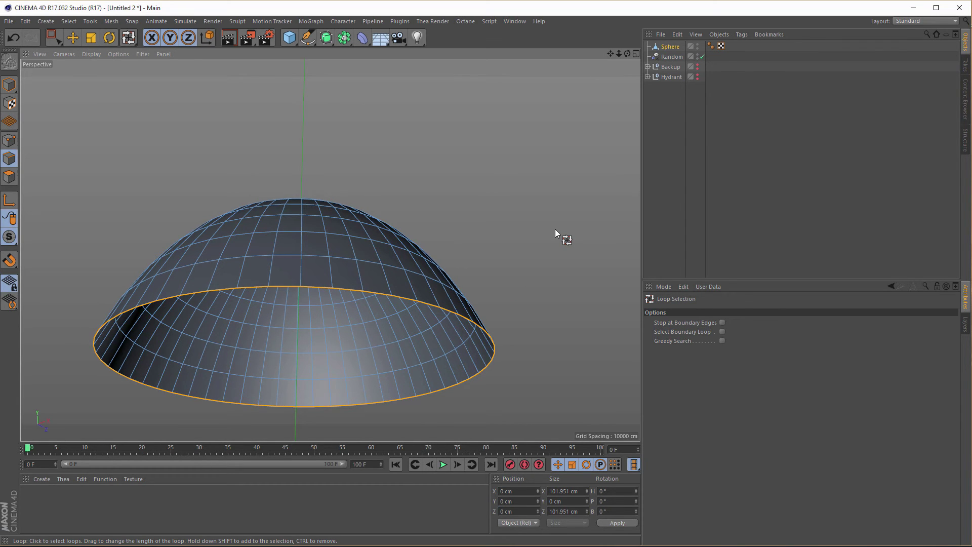
key("t")
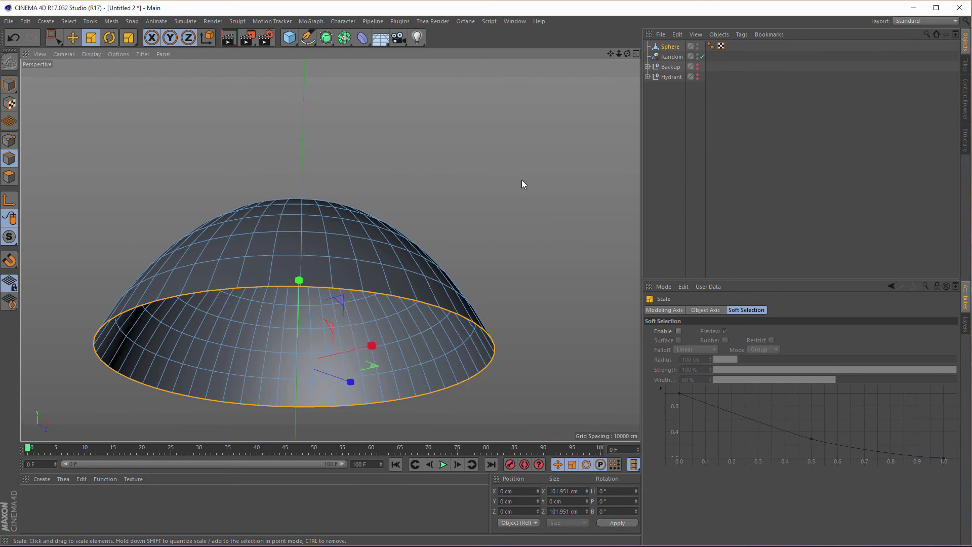
left_click_drag(546, 169, 499, 193, "ctrl")
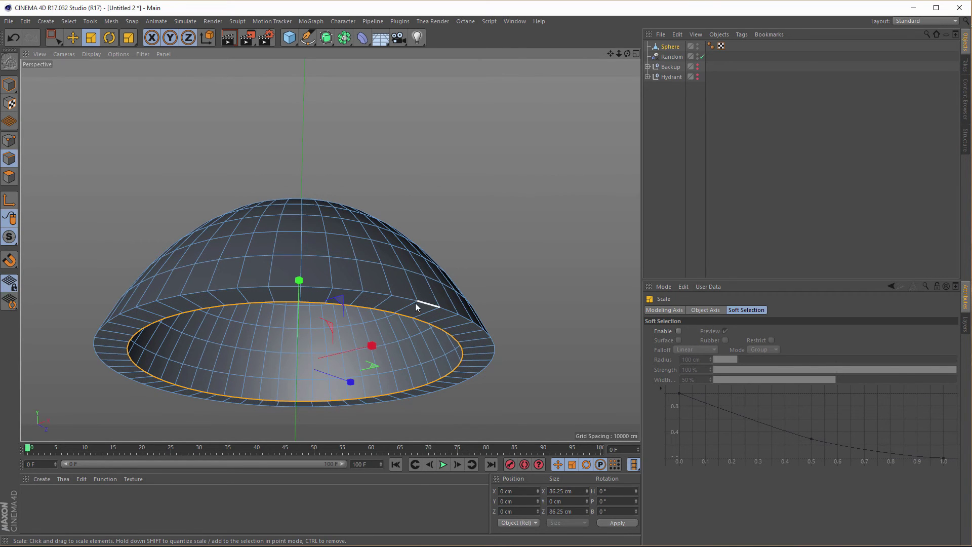
left_click_drag(404, 264, 433, 198, "alt")
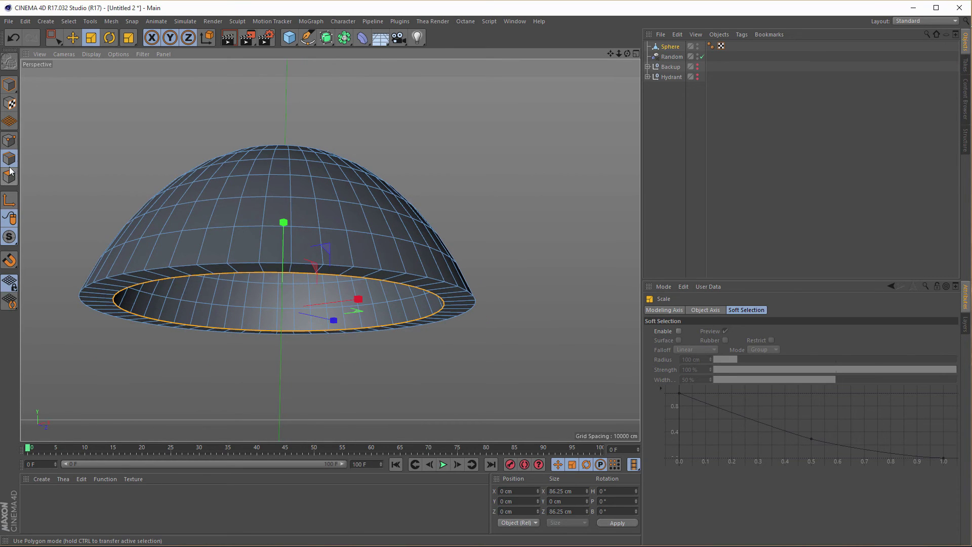
Step: Loop-select the dome's outer bottom rim and bevel it with a 1.1 cm offset and 3 subdivisions
key("u")
key("l")
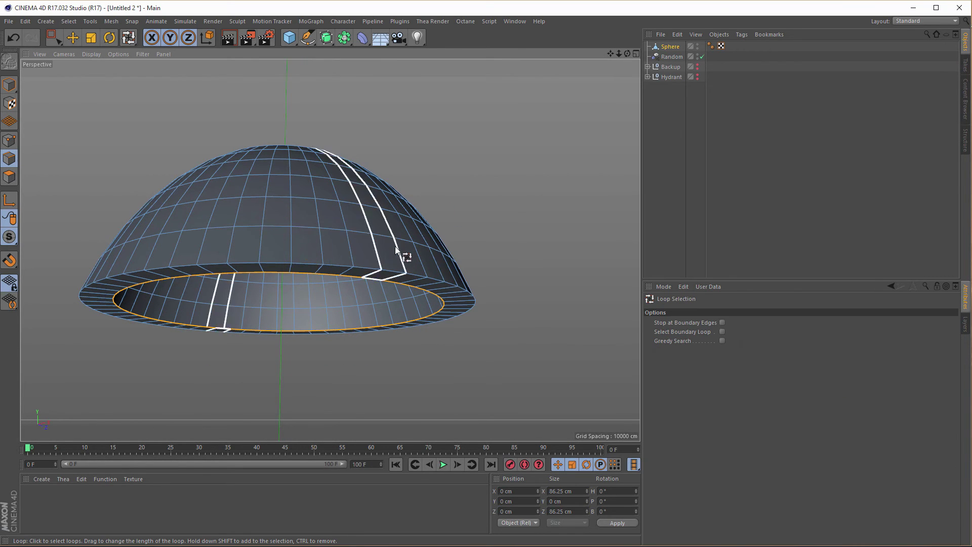
left_click(387, 268)
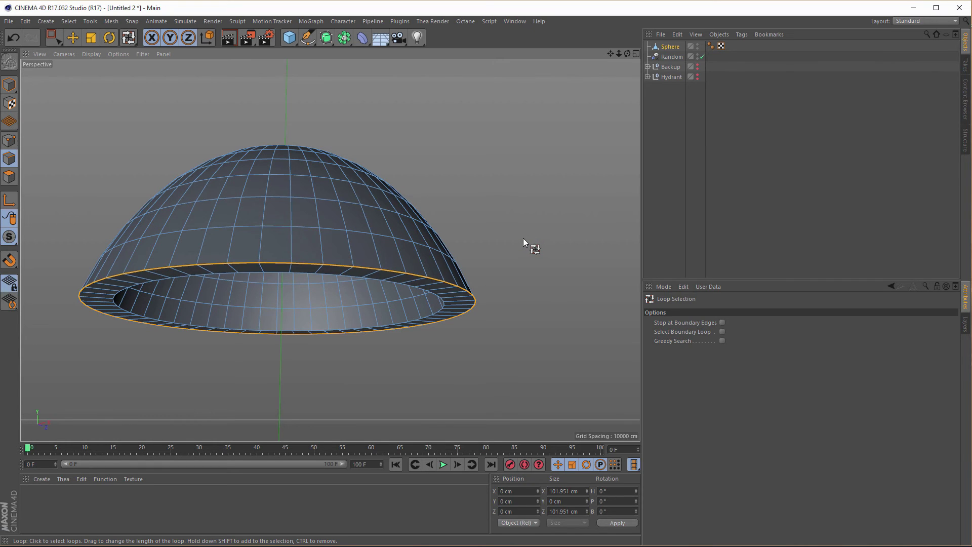
key("m")
key("s")
left_click_drag(512, 247, 533, 248)
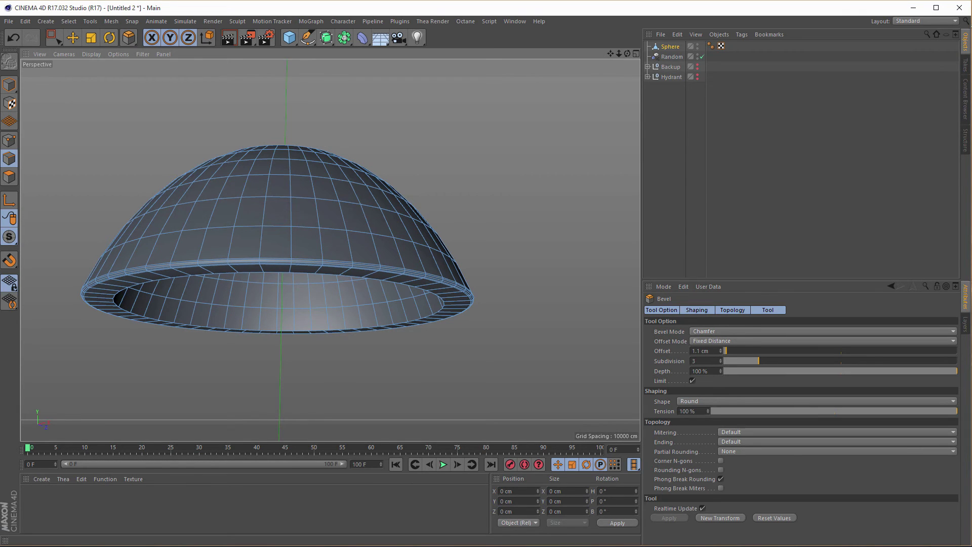
Step: Switch the dome back to Model mode and unhide the Hydrant group
left_click(8, 85)
left_click(698, 76)
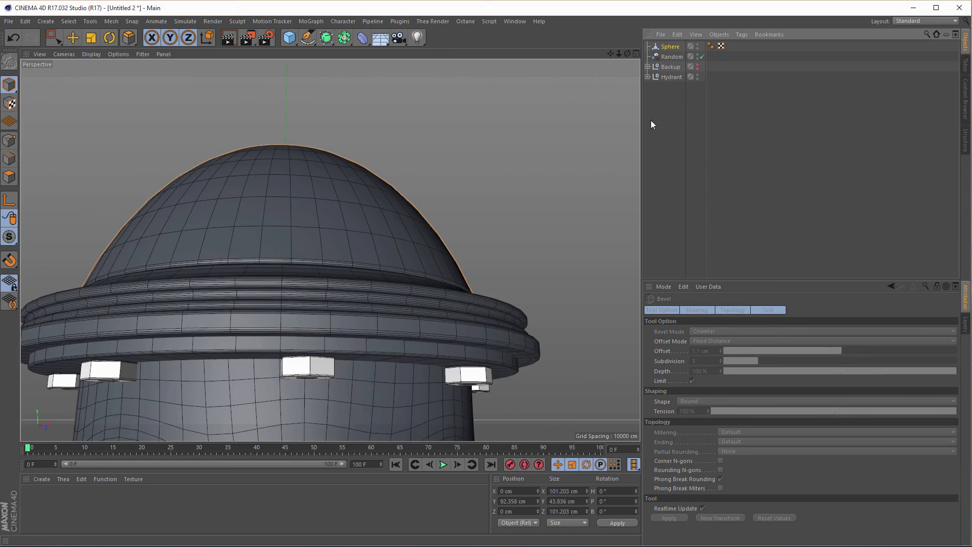
scroll(342, 277, "up", 5)
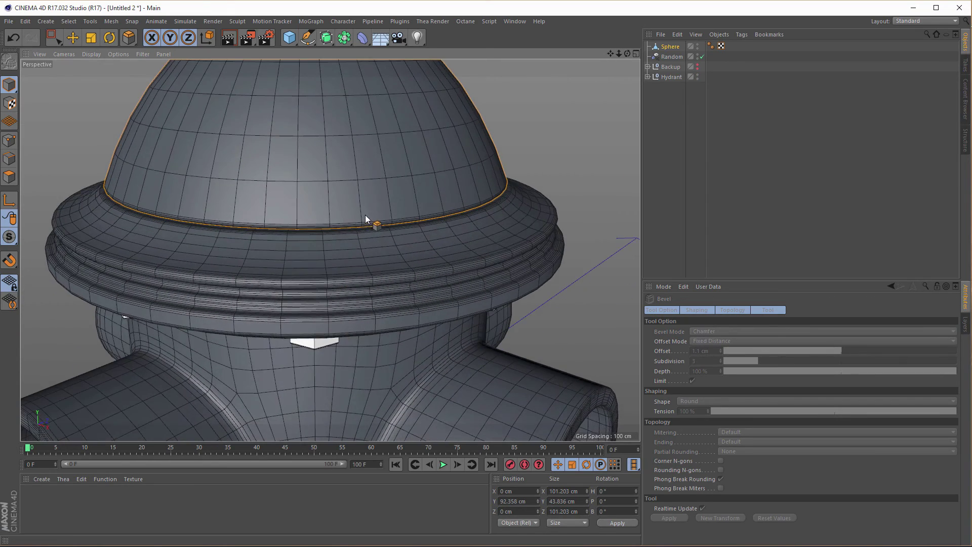
scroll(365, 214, "up", 4)
Step: Scale the beveled dome uniformly to about 102.3 cm wide in the Right view so its rim meets the cap's edge
middle_click(417, 211)
middle_click(308, 300)
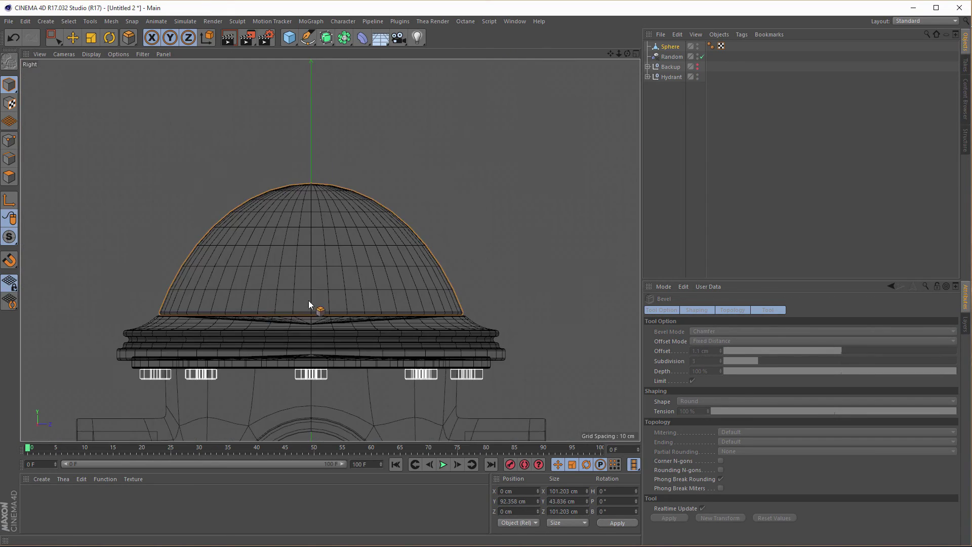
scroll(358, 281, "up", 8)
scroll(400, 251, "up", 3)
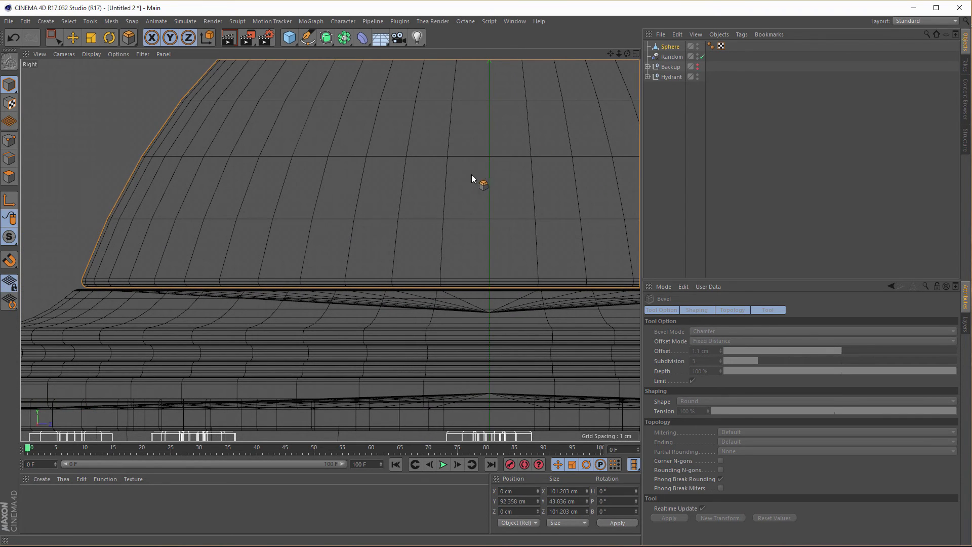
scroll(441, 183, "down", 8)
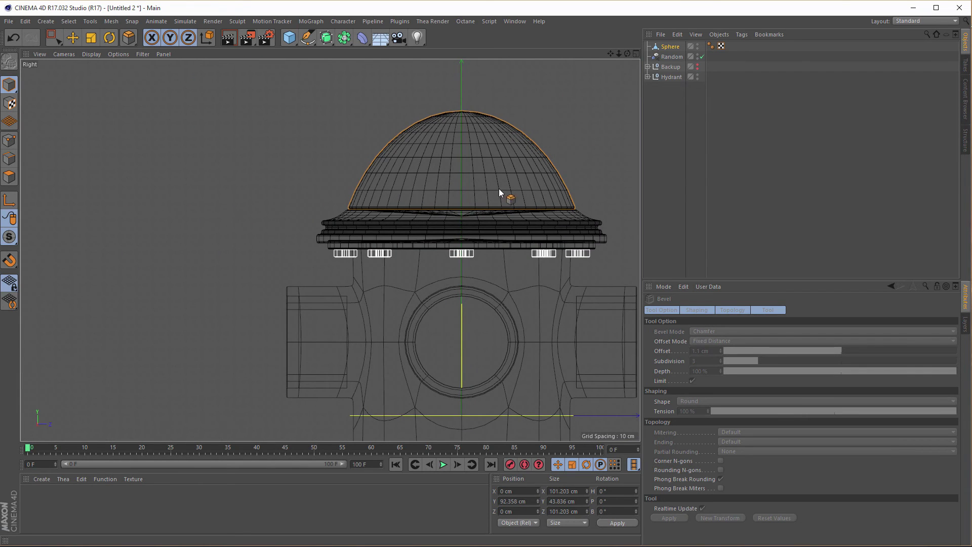
scroll(499, 187, "up", 5)
left_click(670, 47)
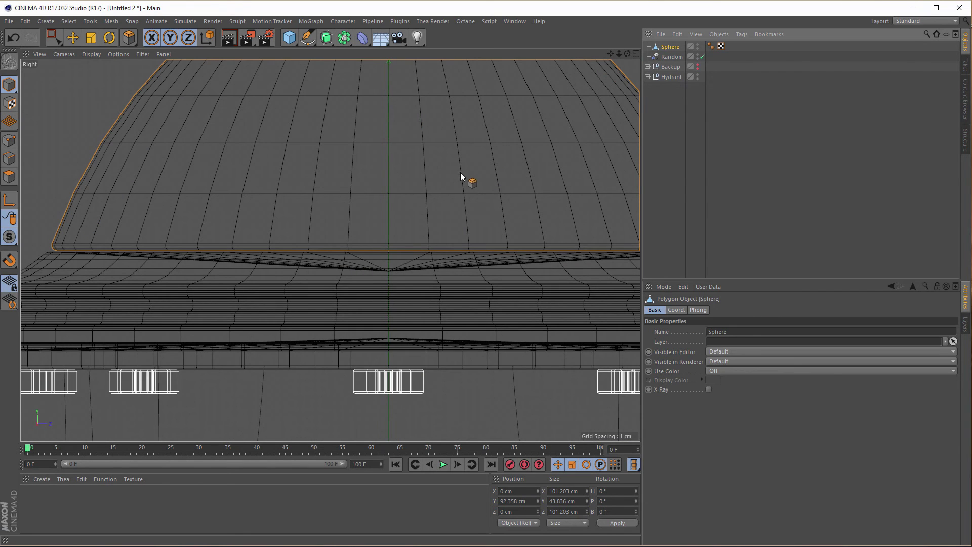
key("t")
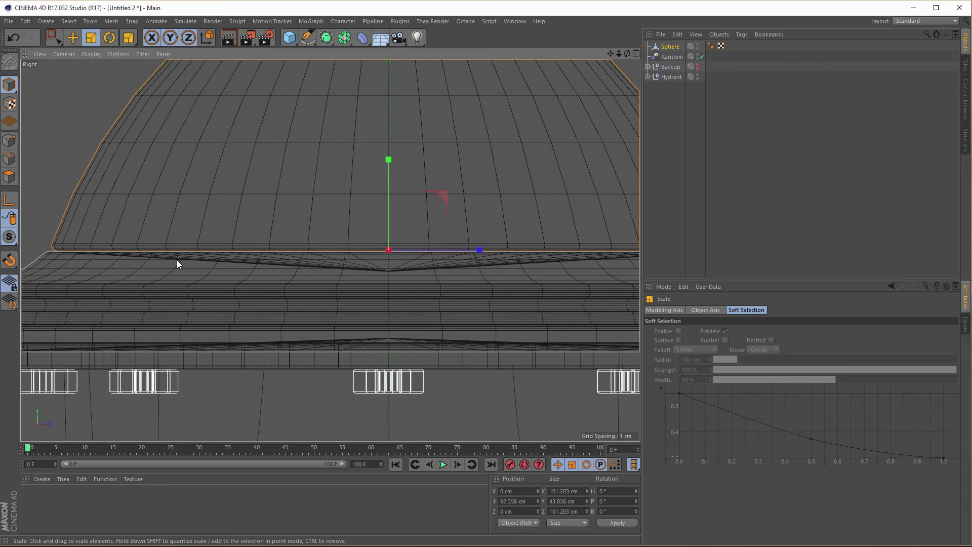
left_click_drag(177, 260, 182, 261)
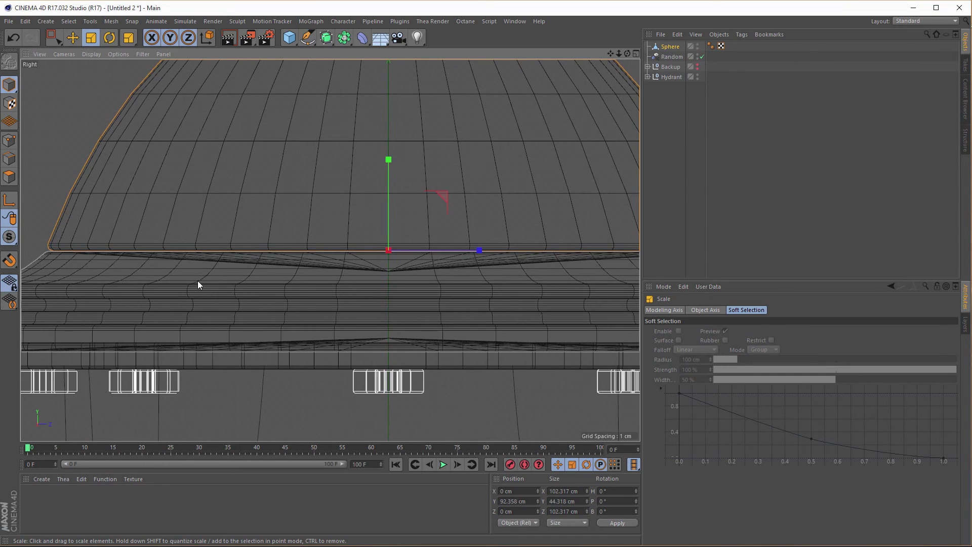
Step: Examine how the dome sits on the cap in the Perspective view and compare its top with the reference photo
scroll(253, 274, "down", 10)
middle_click(257, 275)
middle_click(220, 181)
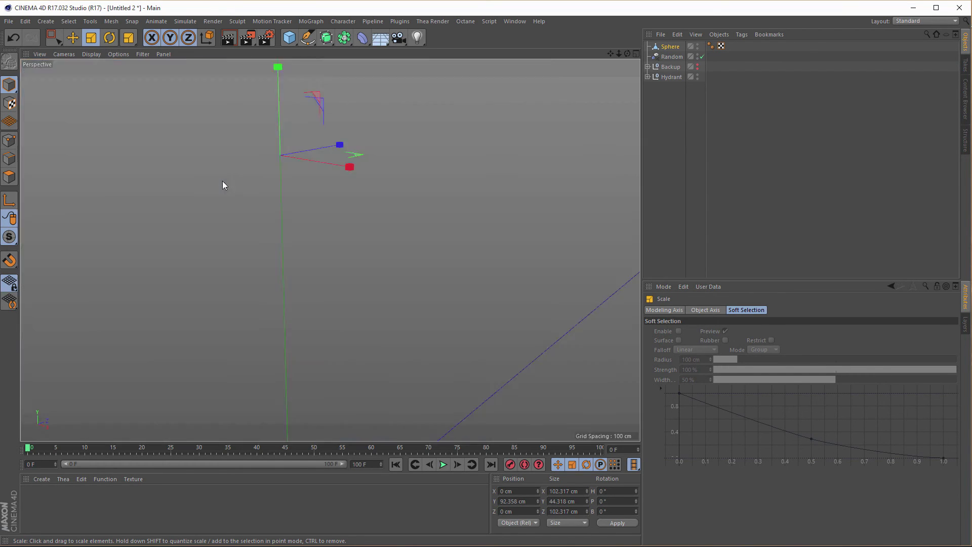
scroll(285, 234, "down", 7)
middle_click_drag(291, 232, 297, 276, "alt")
scroll(313, 267, "up", 1)
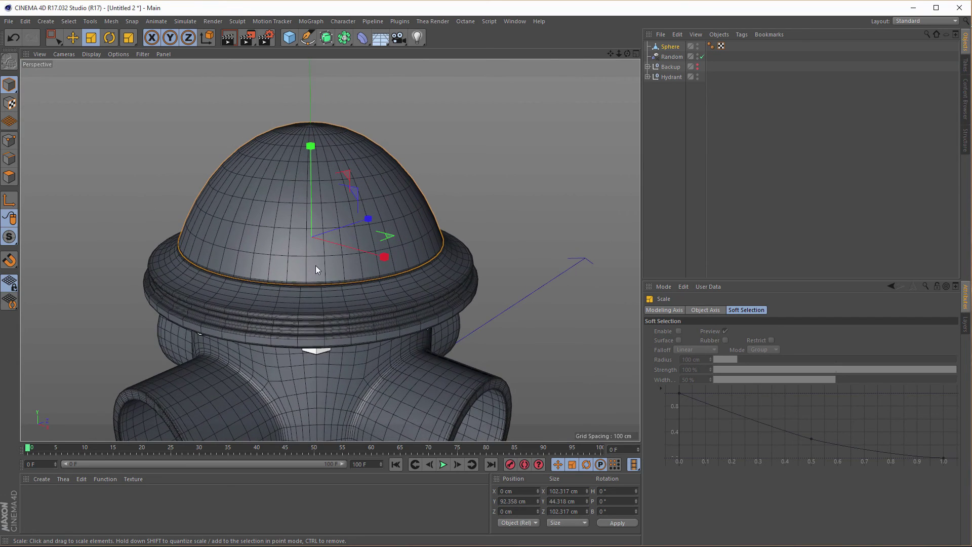
middle_click_drag(351, 201, 367, 253, "alt")
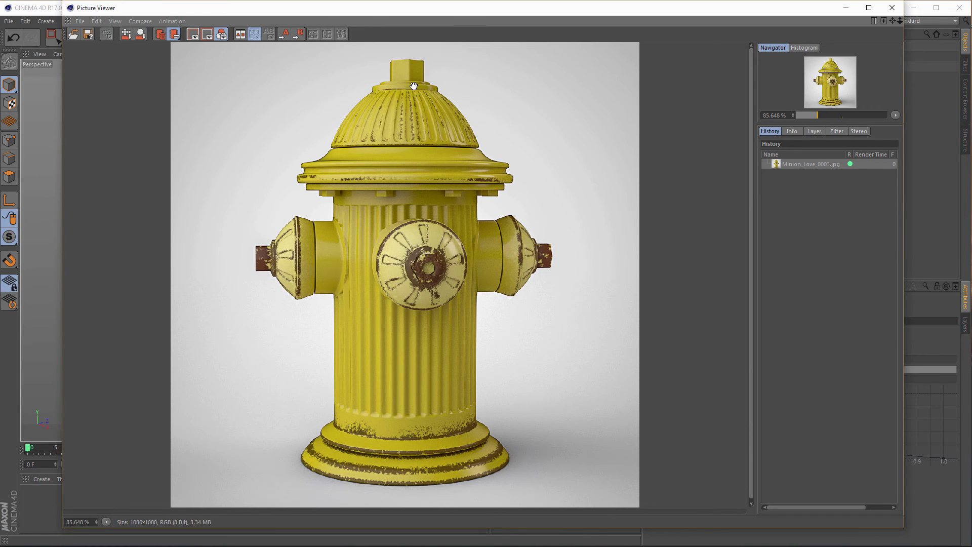
left_click(892, 7)
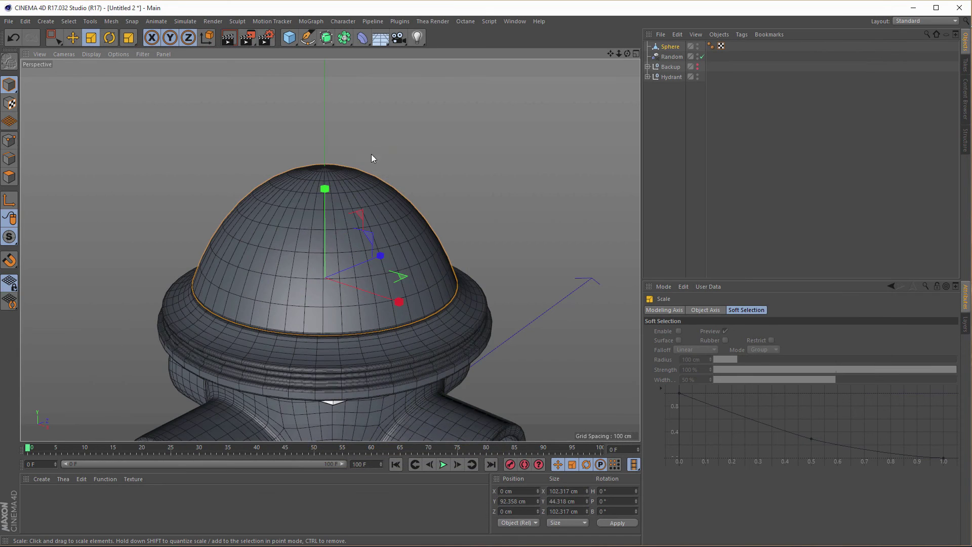
Step: Switch the dome to Points mode and activate Rectangle Selection in the Right view
left_click(9, 141)
middle_click(512, 158)
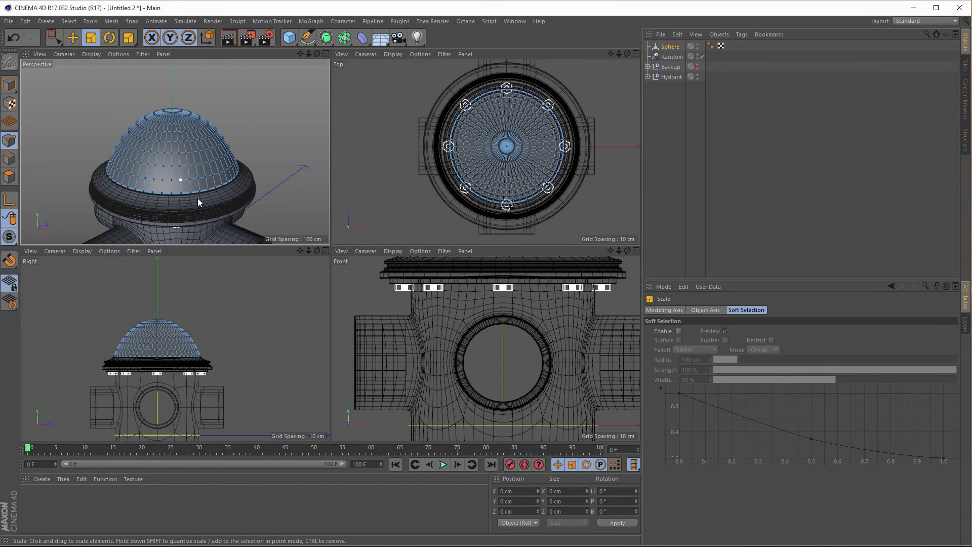
middle_click(237, 264)
scroll(290, 205, "up", 5)
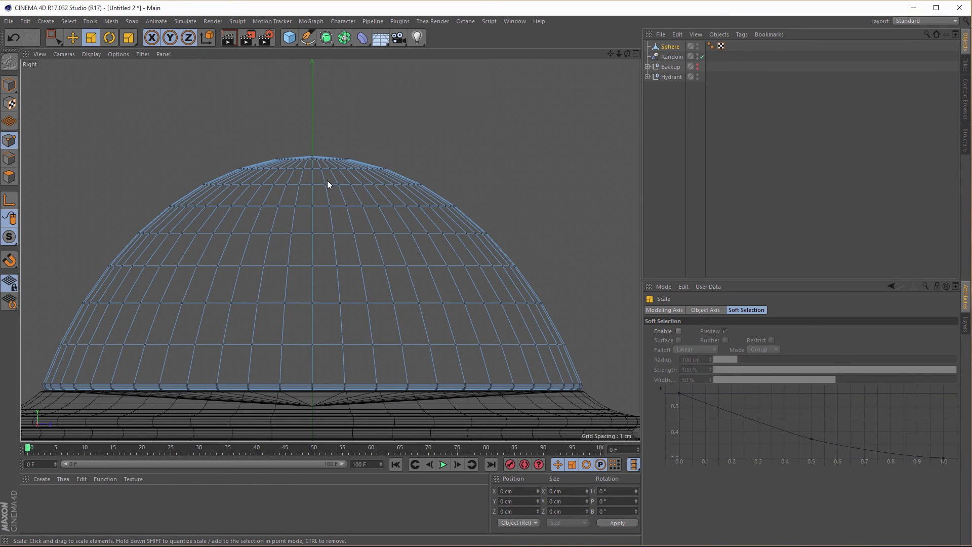
left_click(55, 37)
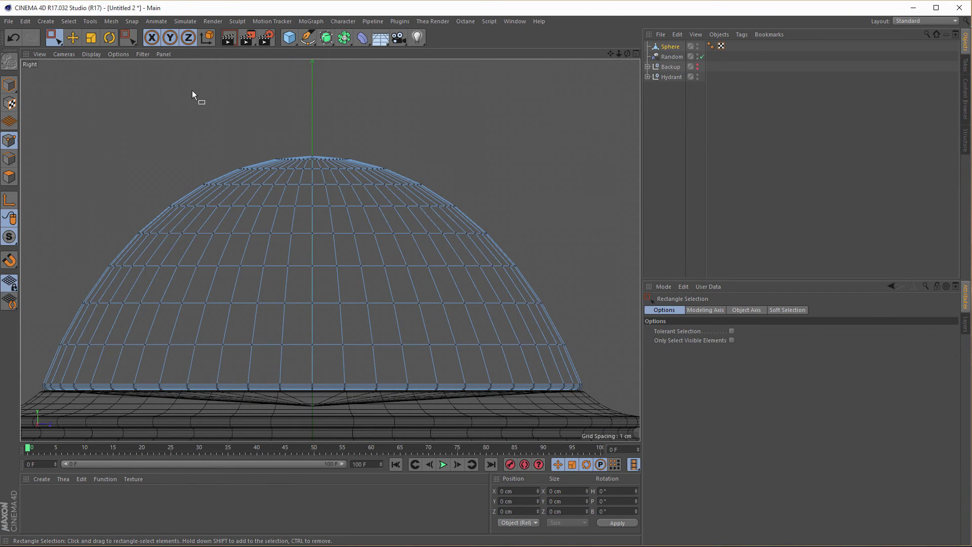
Step: Try to delete the dome's pole point together with its two uppermost point rings
left_click_drag(158, 89, 501, 176)
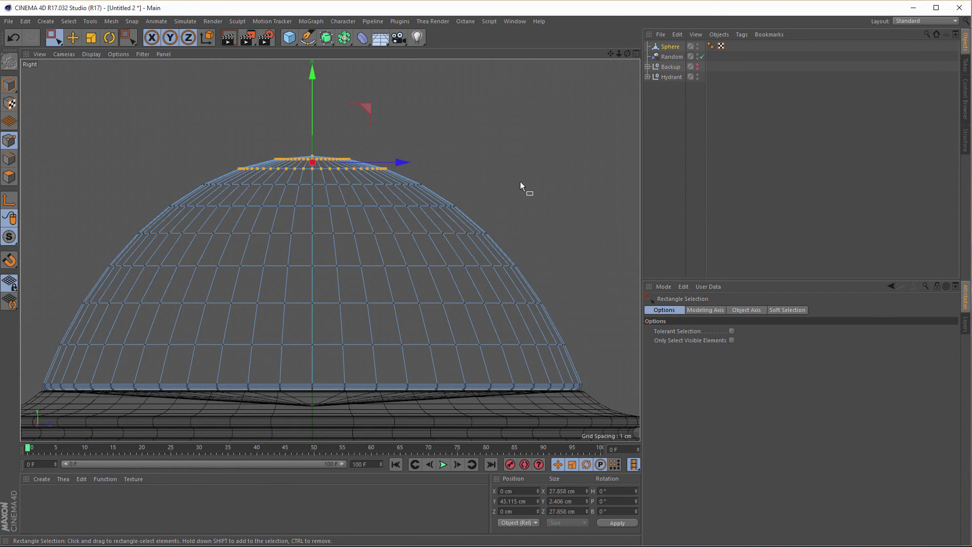
key("Delete")
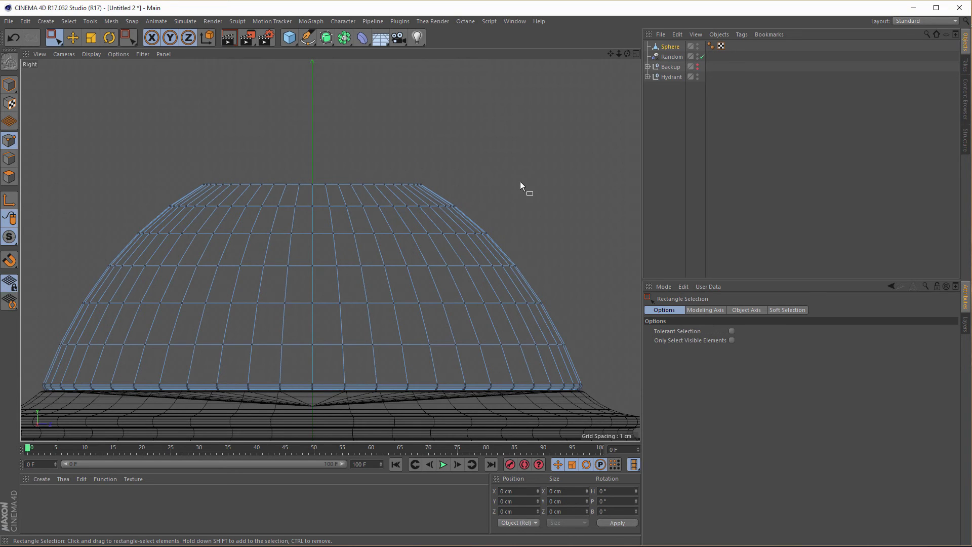
middle_click(520, 181)
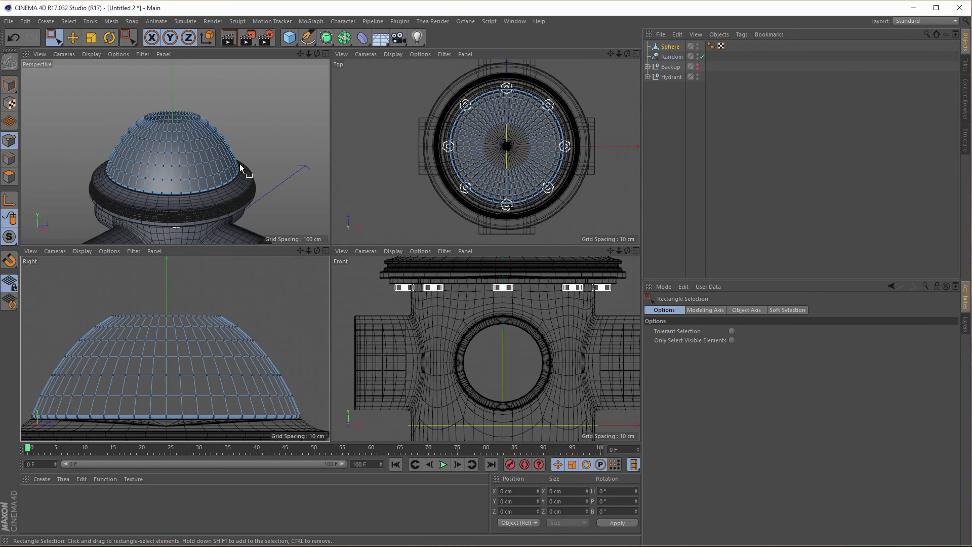
middle_click(240, 167)
left_click_drag(350, 217, 328, 256, "alt")
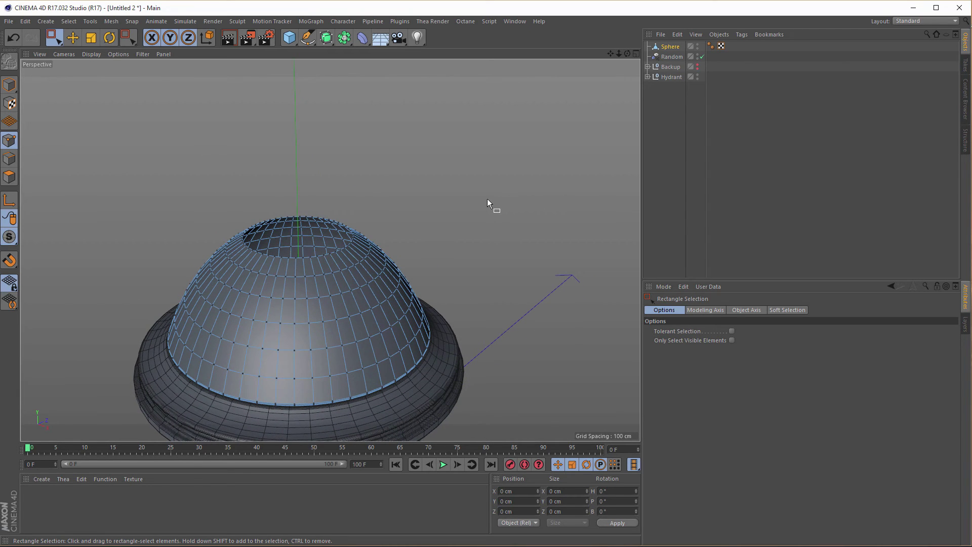
key("ctrl+z")
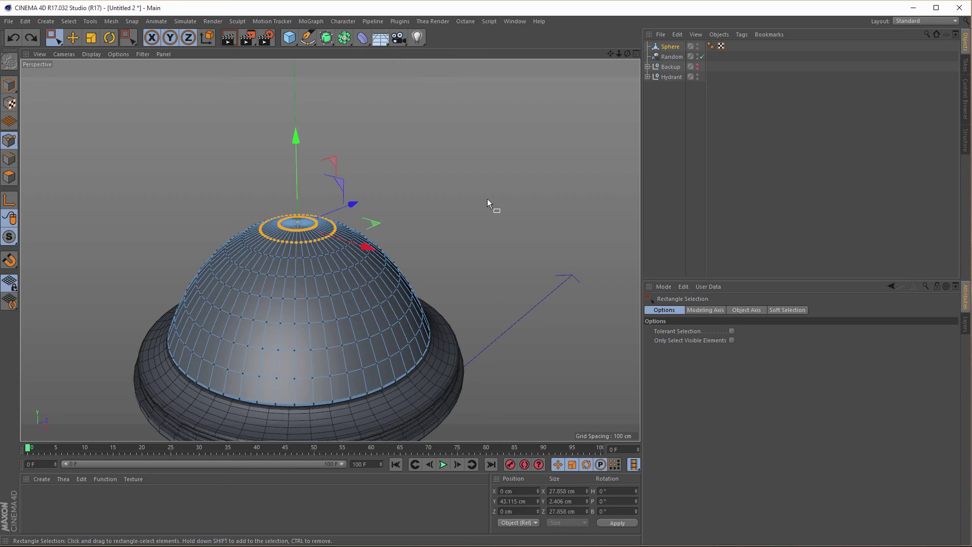
Step: Delete only the dome's pole point and uppermost point ring in the Right view
middle_click(487, 198)
middle_click(289, 294)
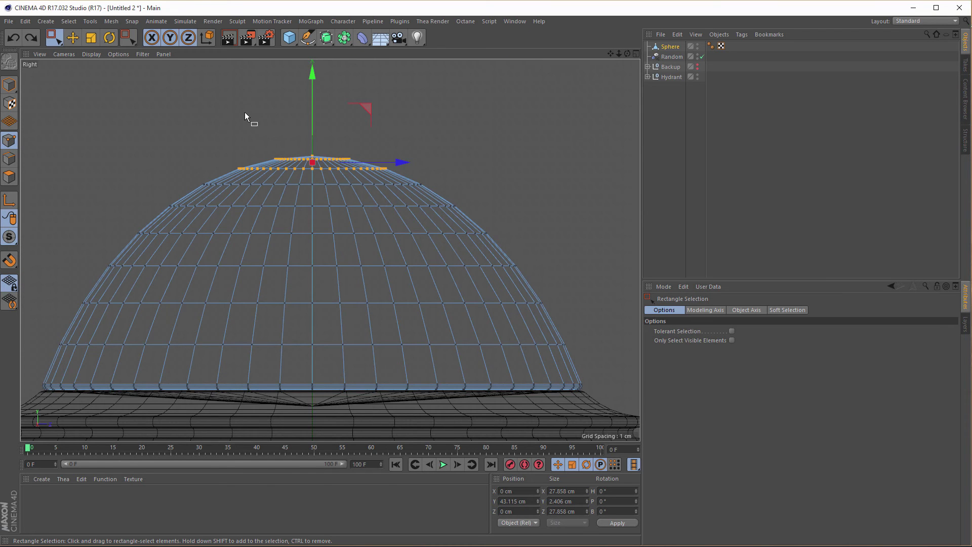
left_click_drag(200, 98, 432, 168)
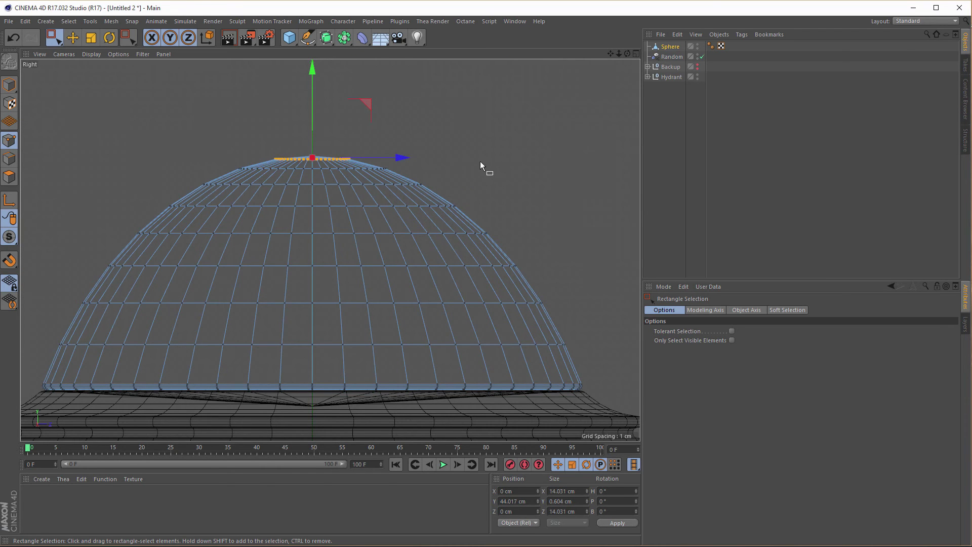
left_click(483, 160)
middle_click(483, 160)
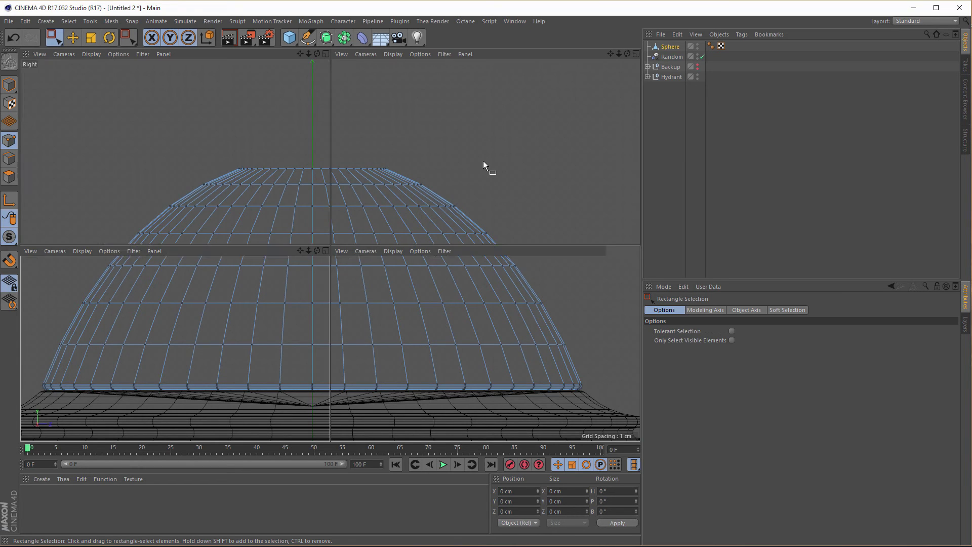
Step: Loop-select the edge around the dome's open top in Edges mode
middle_click(286, 170)
scroll(364, 199, "up", 5)
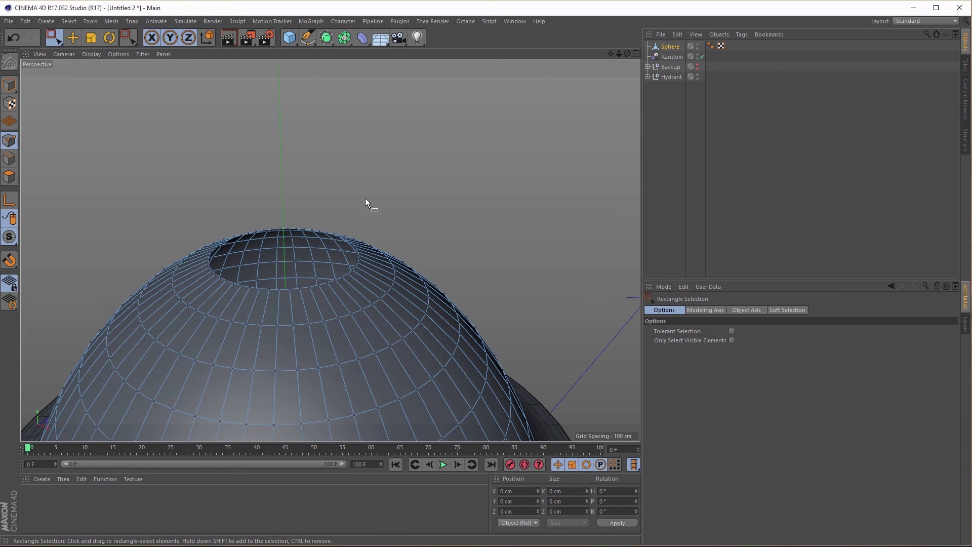
left_click(10, 159)
key("u")
key("l")
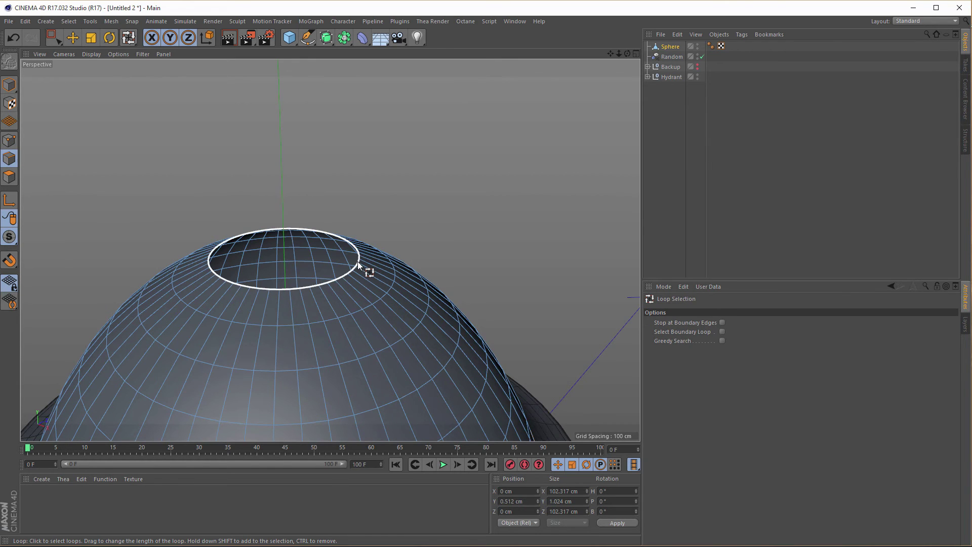
left_click(358, 262)
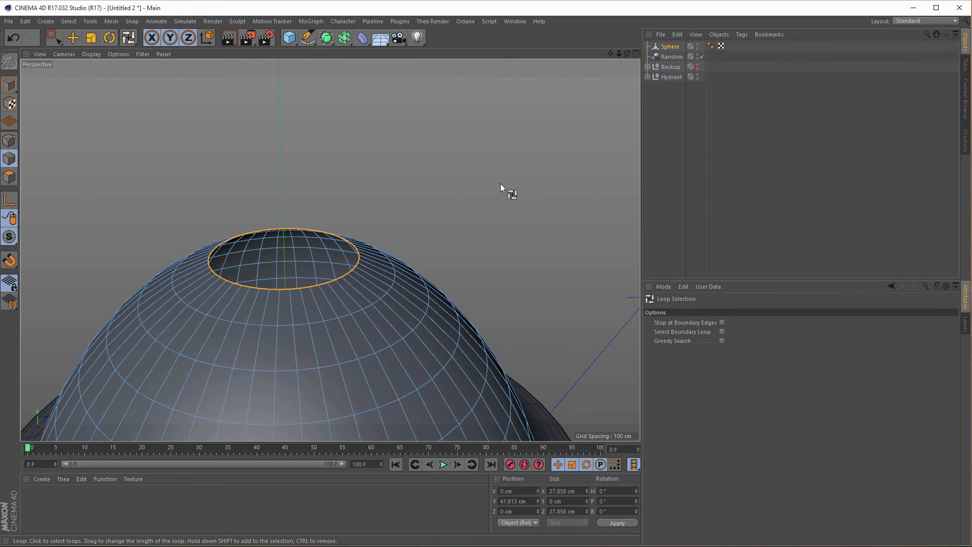
key("t")
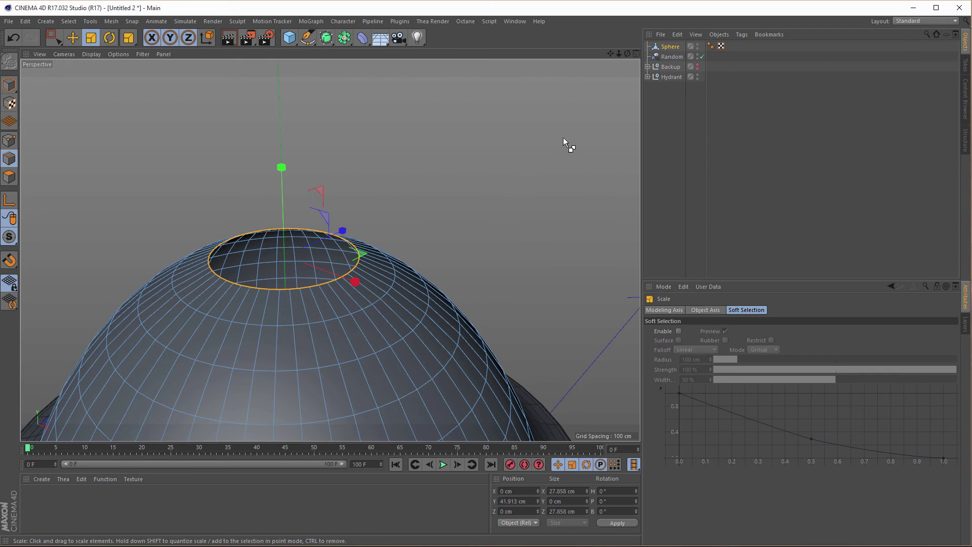
left_click_drag(563, 138, 508, 177)
key("ctrl+z")
Step: Extrude the opening's edge loop upward about 2.9 cm and inward to about 17.5 cm across as a first tier
key("e")
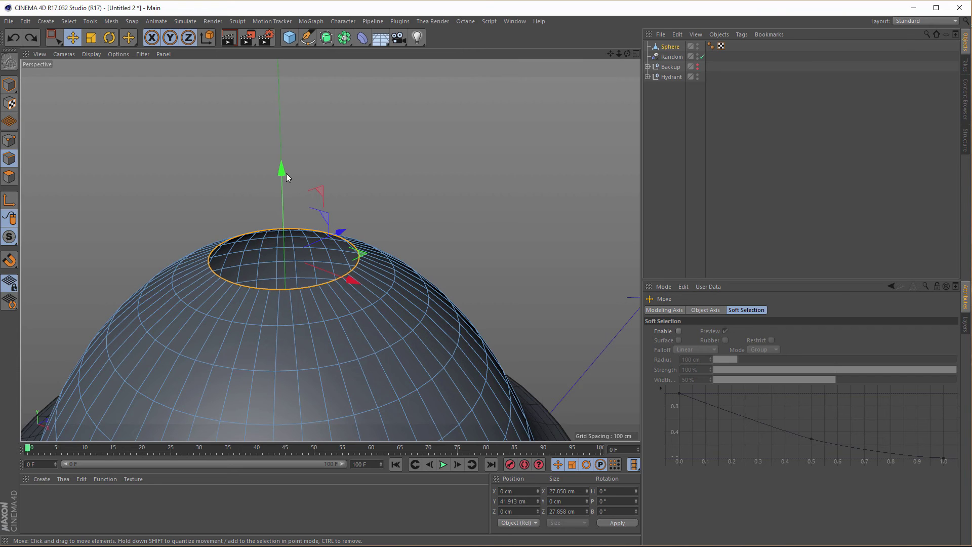
left_click_drag(283, 172, 295, 157)
key("t")
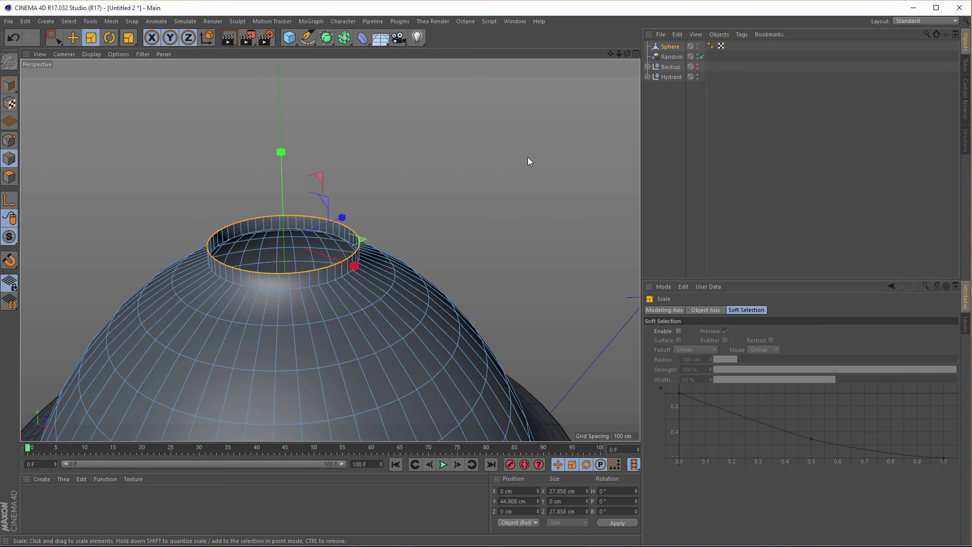
left_click_drag(523, 160, 405, 223)
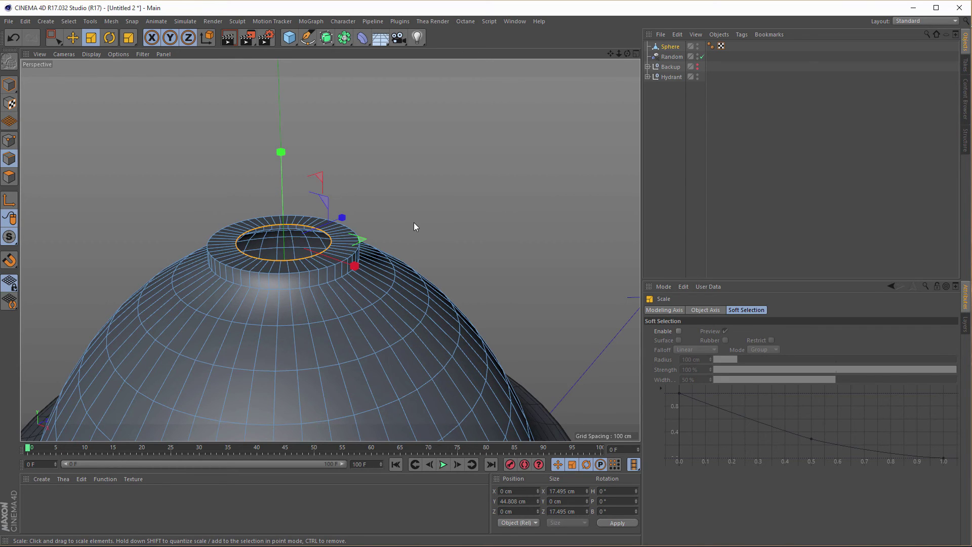
Step: Extrude the inner edge loop upward about 2.5 cm and inward to about 6.1 cm across as a second tier
key("e")
left_click_drag(282, 153, 284, 141)
key("t")
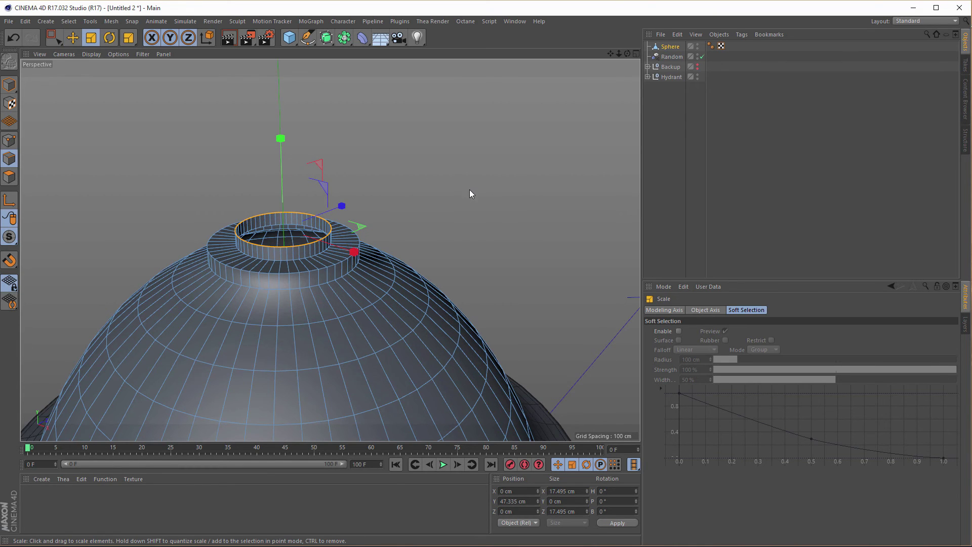
left_click_drag(469, 190, 293, 296)
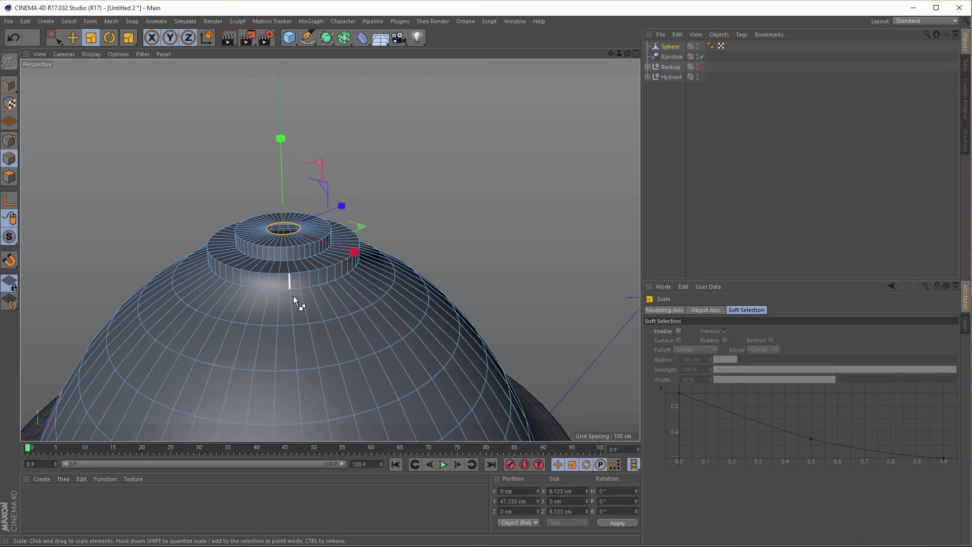
Step: Loop-select the lower tier's base edge and outer top edge
left_click_drag(447, 237, 393, 192, "alt")
right_click_drag(393, 192, 454, 190, "alt")
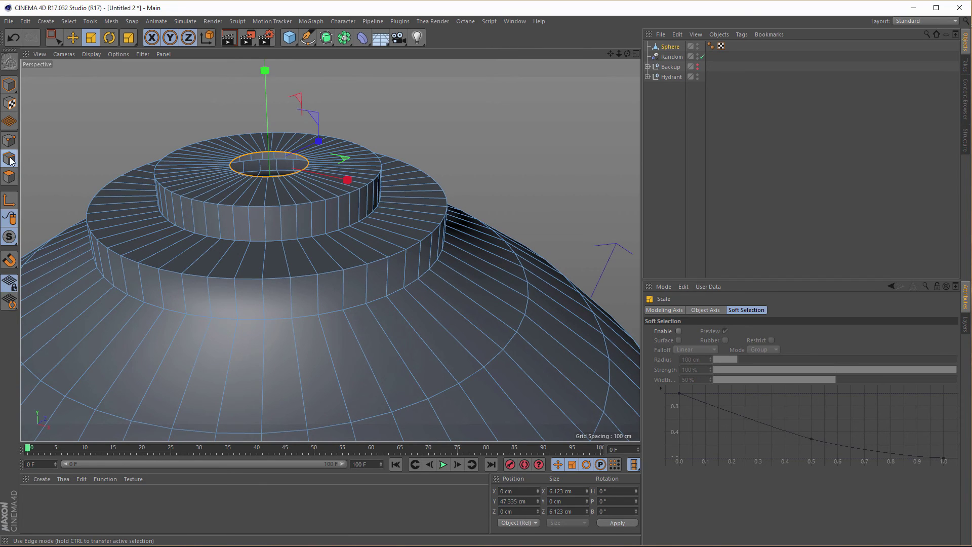
key("u")
key("l")
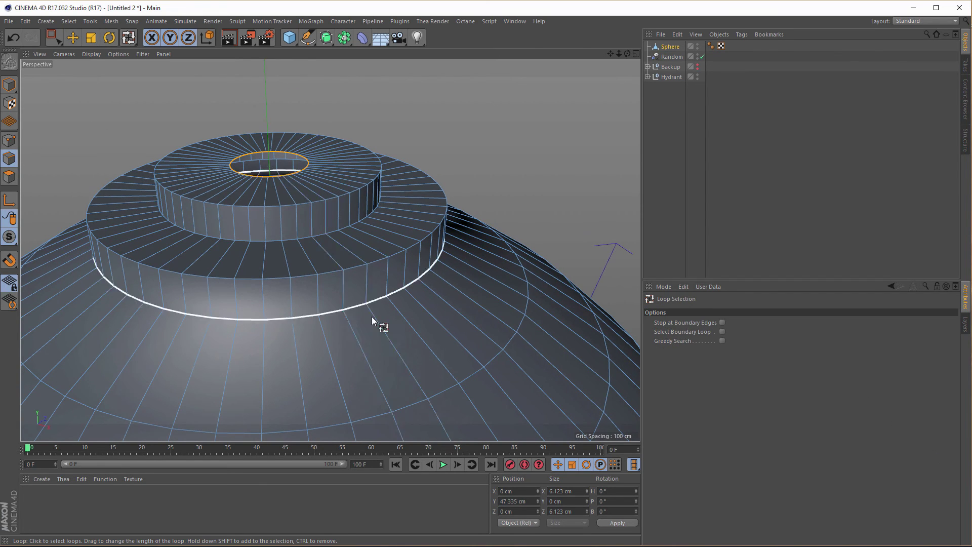
left_click(360, 304)
left_click(352, 274, "shift")
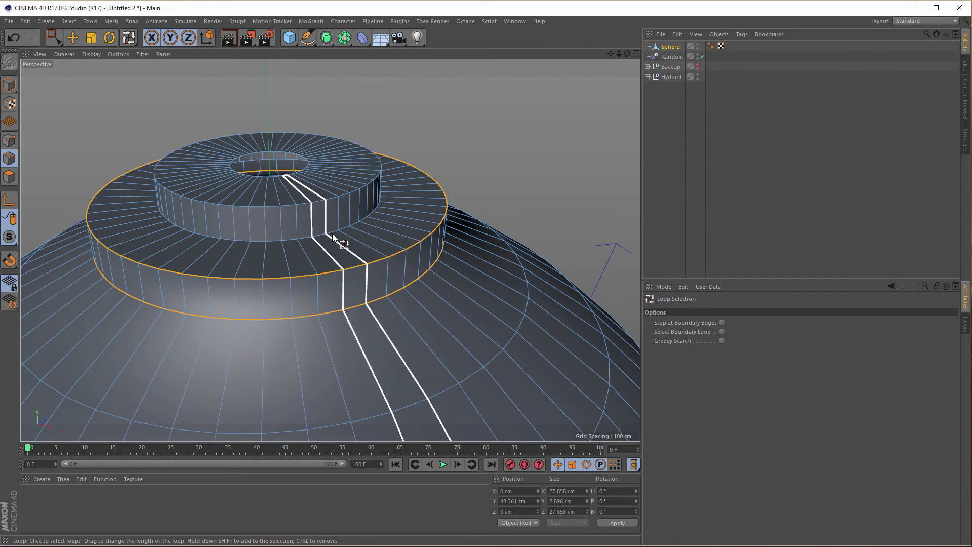
left_click(327, 231, "shift")
left_click(321, 234, "shift")
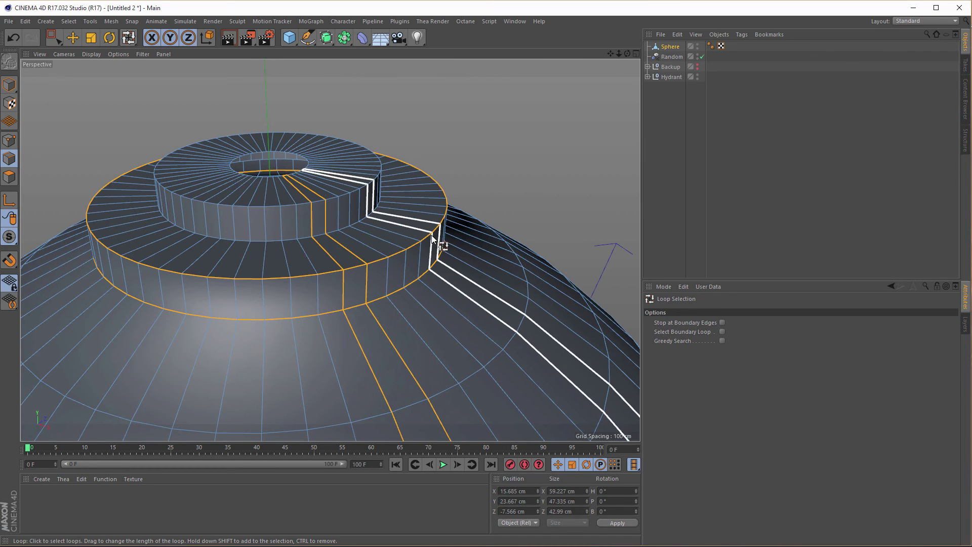
key("ctrl+z")
key("ctrl+z")
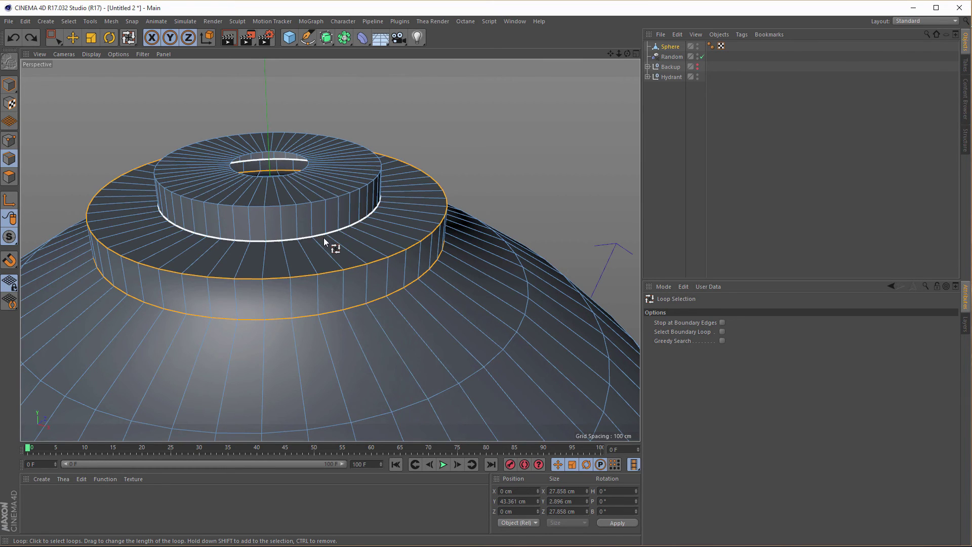
Step: Add the upper tier's base and outer top edge loops and bevel all four with a 0.69 cm offset and 3 subdivisions
left_click(322, 237, "shift")
left_click(316, 204, "shift")
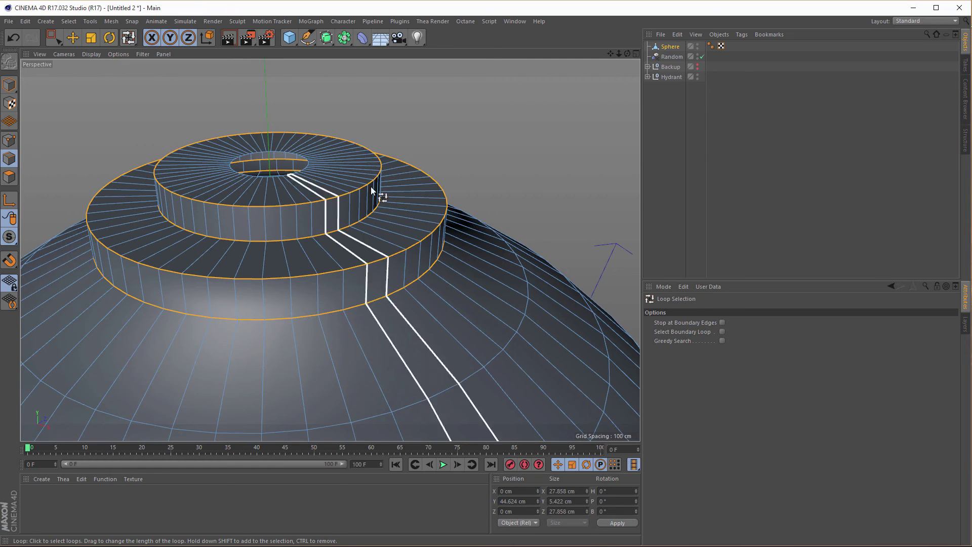
right_click(512, 139)
left_click(514, 167)
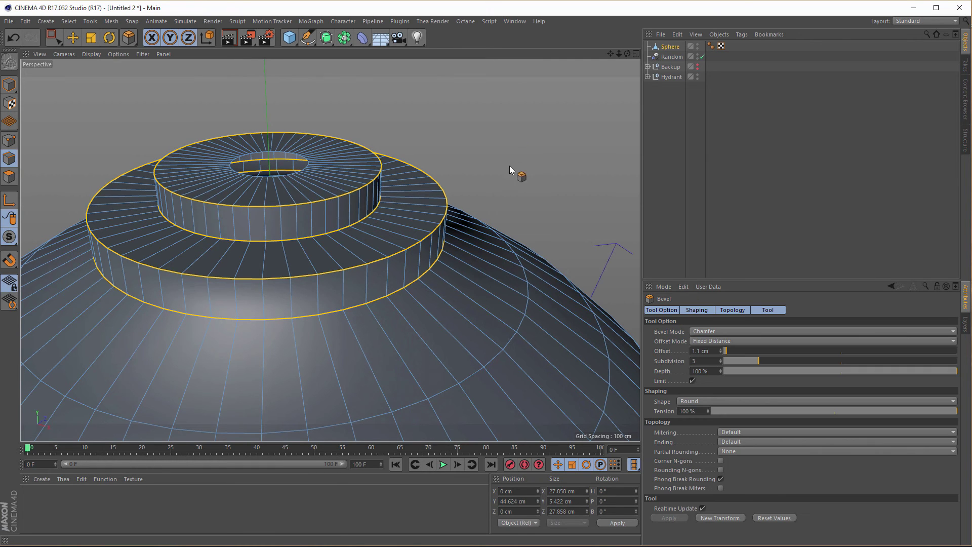
left_click_drag(513, 167, 531, 167)
scroll(387, 261, "down", 10)
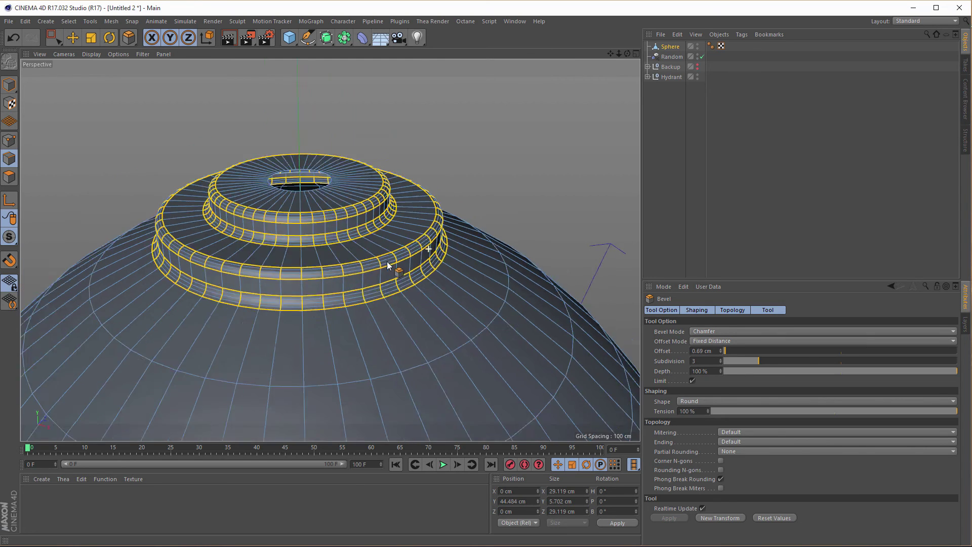
left_click_drag(305, 219, 328, 255, "alt")
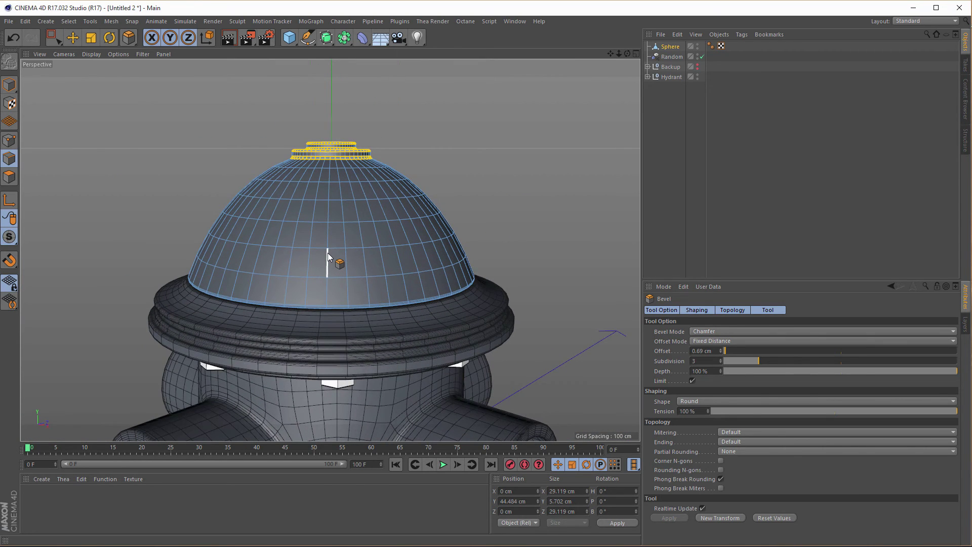
left_click_drag(365, 157, 324, 110, "alt")
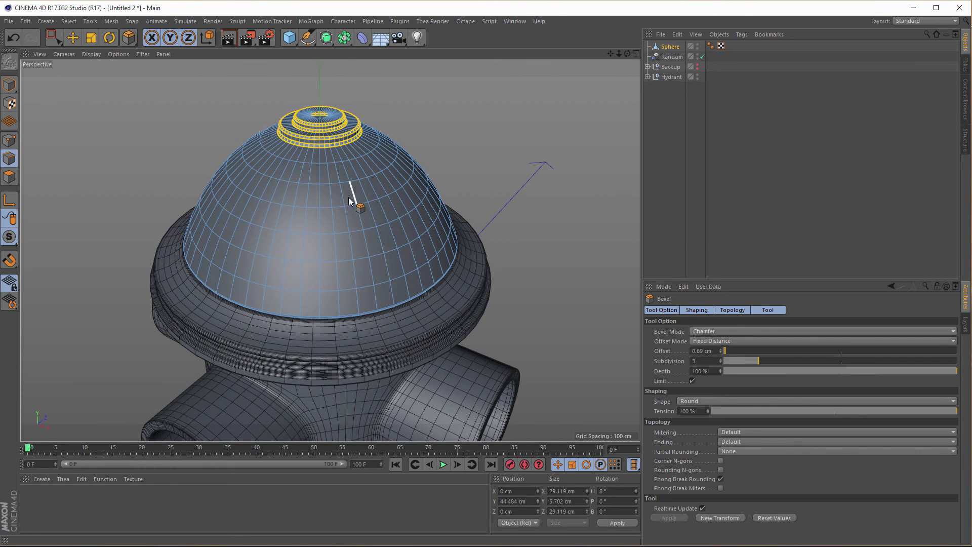
left_click_drag(348, 198, 349, 220, "alt")
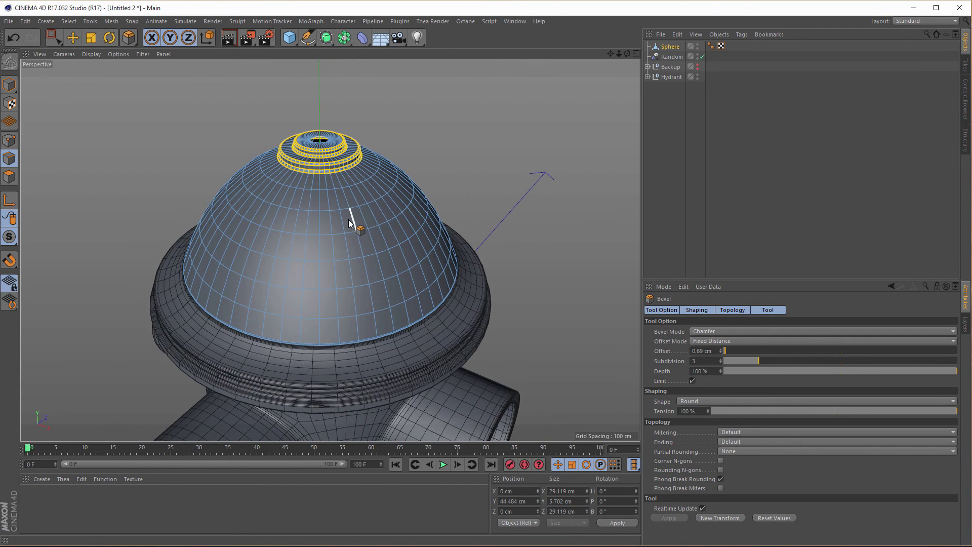
Step: Rename the Extrude object inside the Hydrant group's Nuts cloner as Nut
left_click(647, 77)
left_click(653, 108)
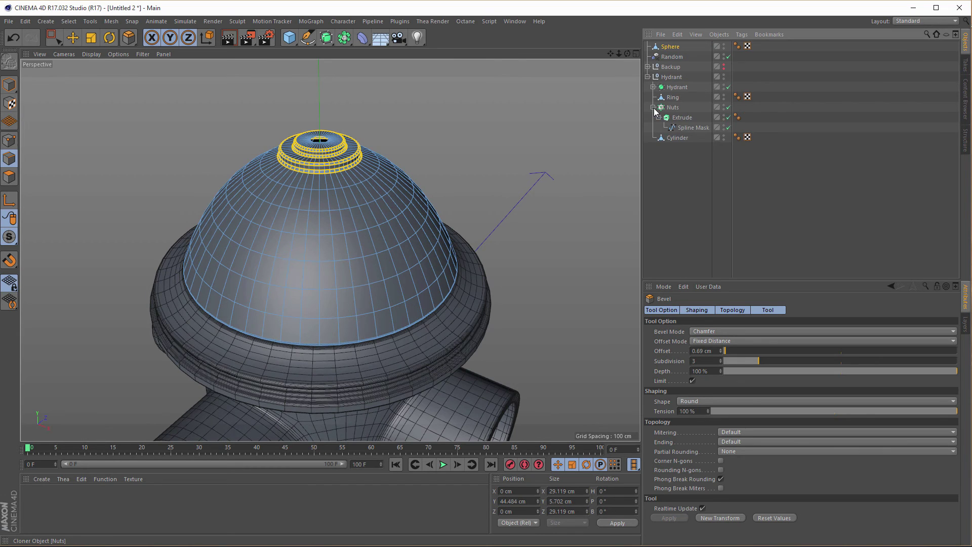
left_click(659, 117)
double_click(682, 117)
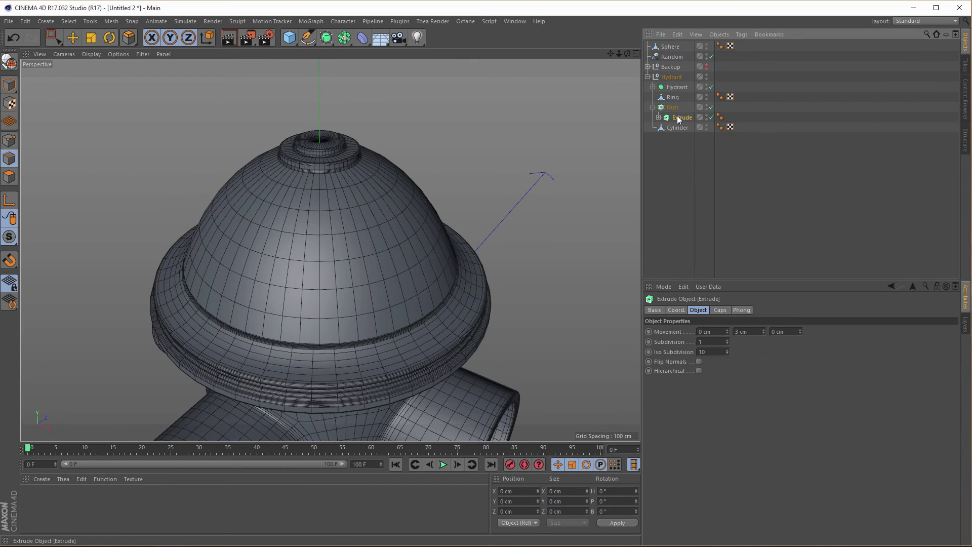
type("Nut")
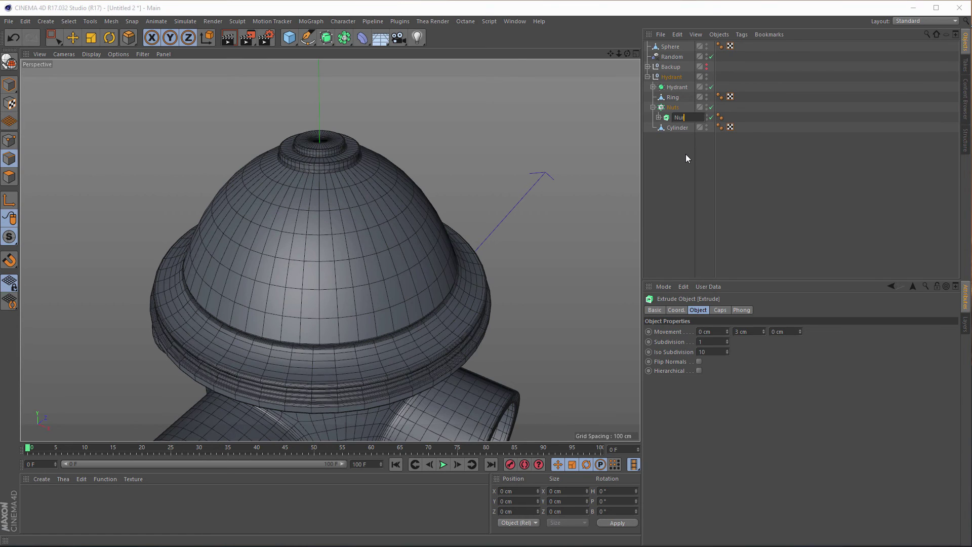
key("Return")
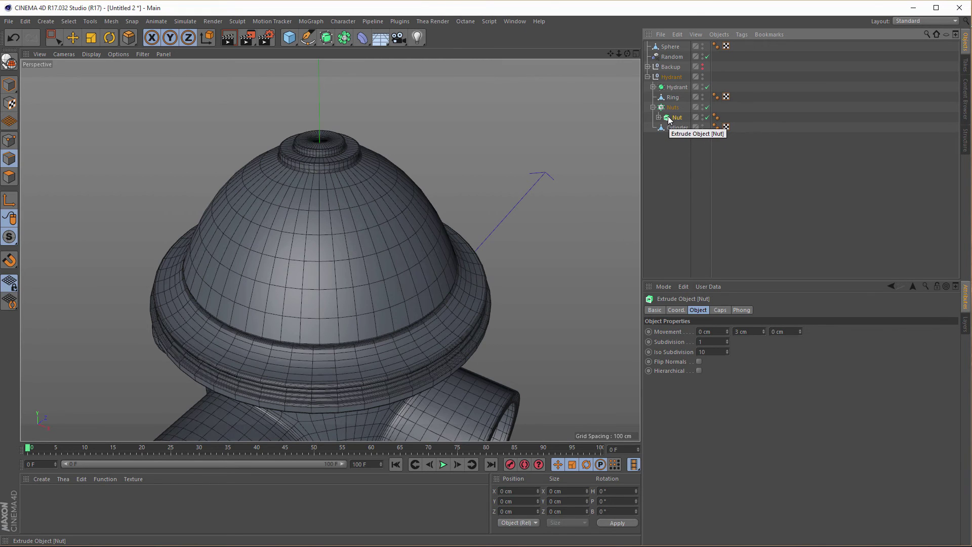
Step: Copy Nut out to the top level of the hierarchy and raise the copy above the dome to about Y 142.9 cm
left_click_drag(667, 119, 665, 195)
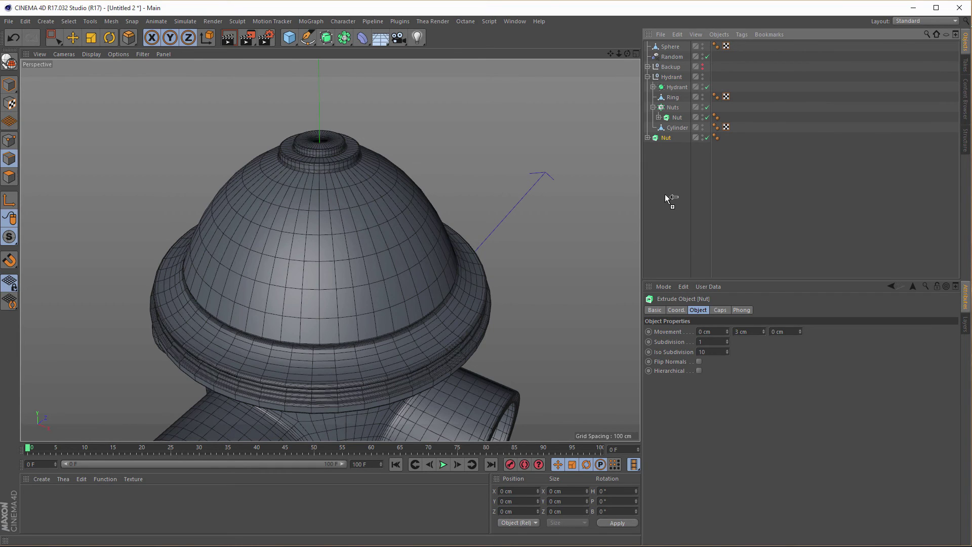
left_click(647, 77)
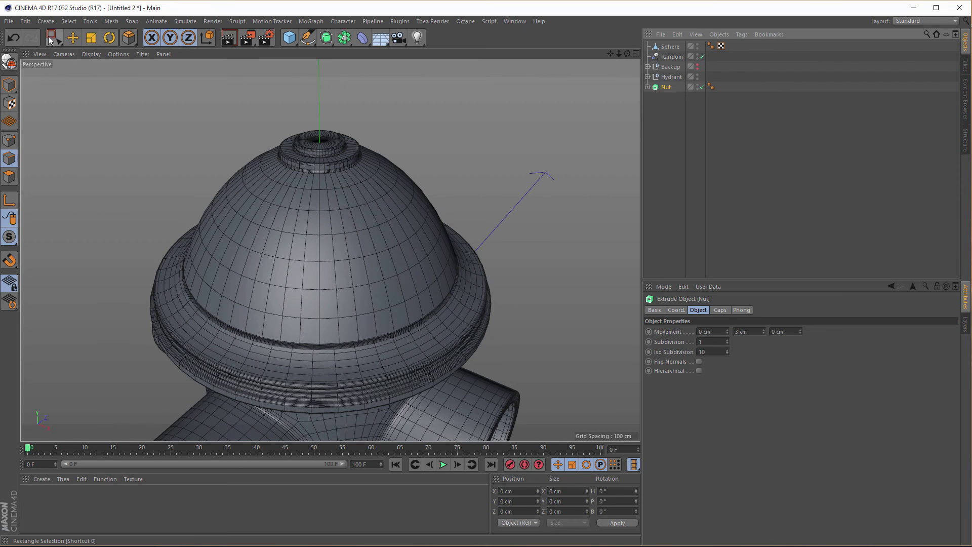
left_click(72, 38)
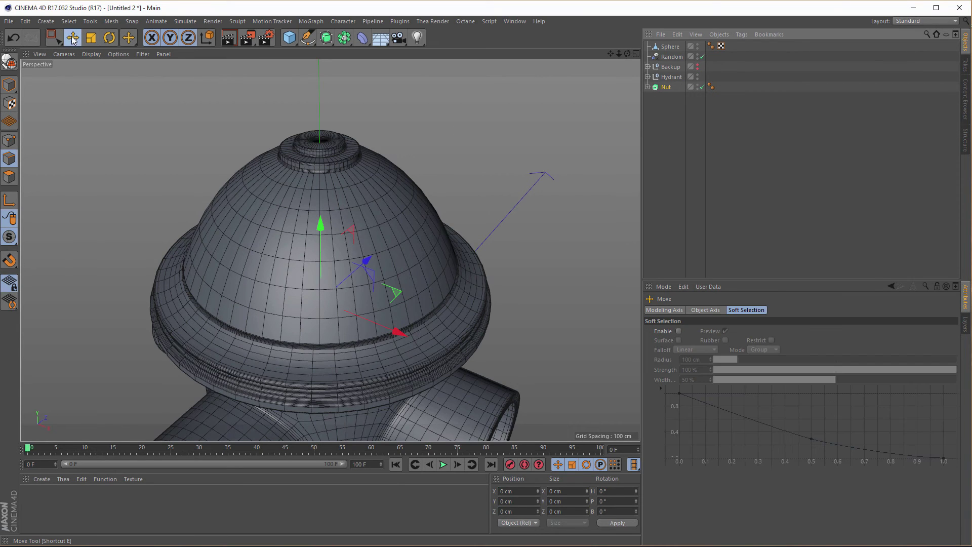
left_click(14, 90)
left_click_drag(321, 221, 320, 28)
scroll(317, 133, "up", 5)
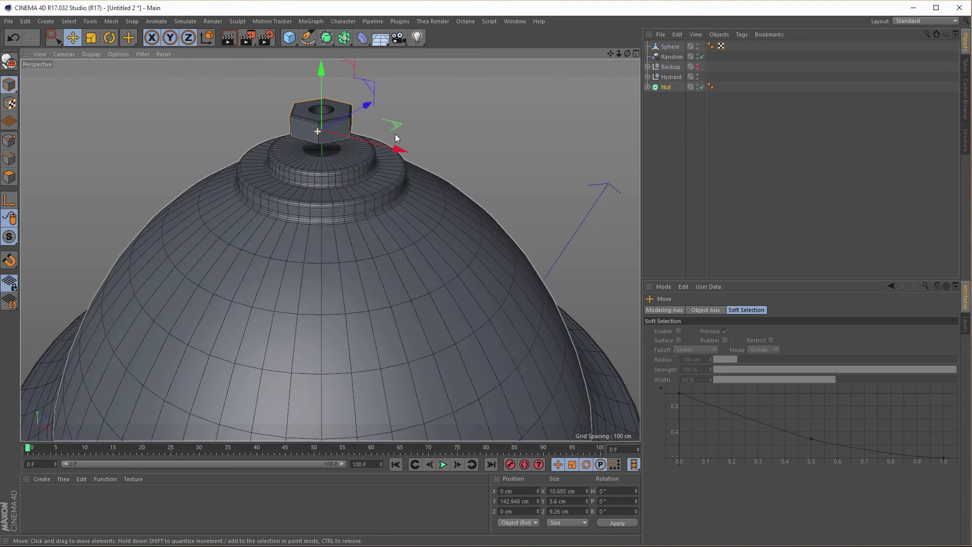
Step: Lower the copied nut in the Right view onto the dome's upper tier, at about Y 140 cm
middle_click(338, 178)
middle_click(270, 358)
right_click_drag(322, 116, 305, 194, "alt")
middle_click_drag(314, 137, 320, 199, "alt")
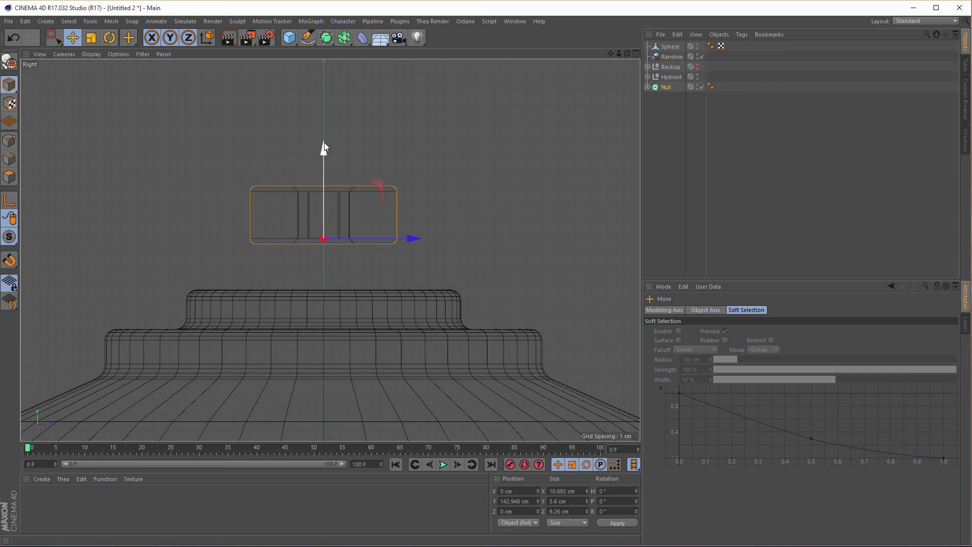
left_click_drag(323, 147, 322, 195)
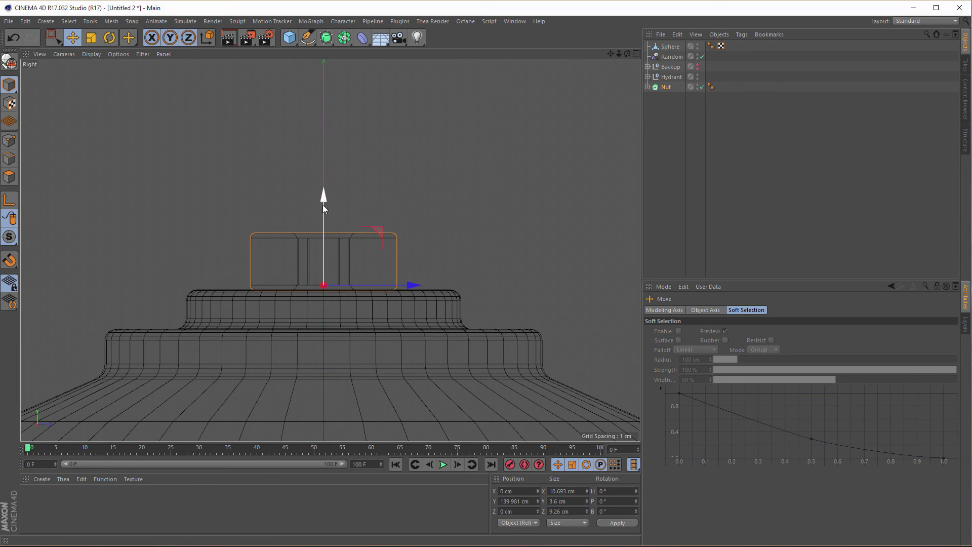
middle_click(332, 334)
middle_click(252, 192)
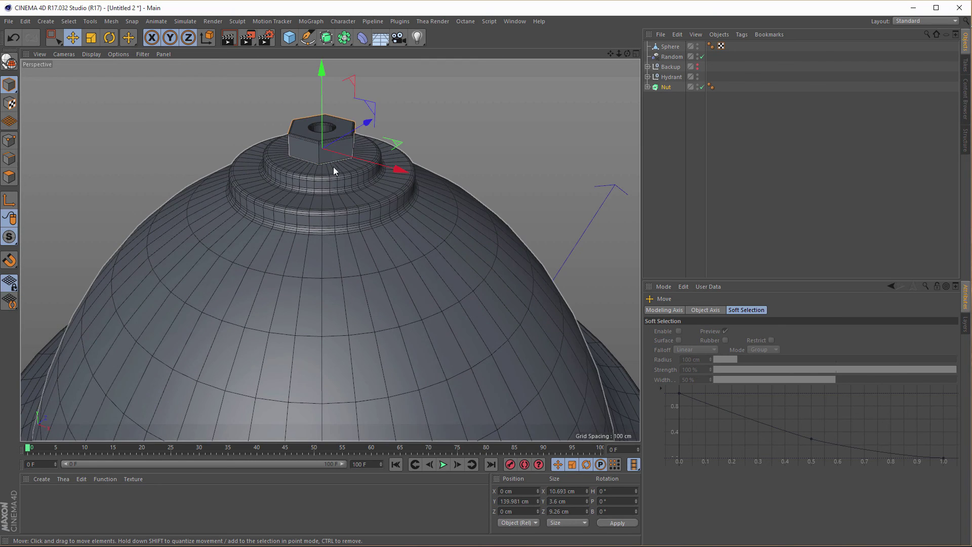
Step: Scale the copied nut's Spline Mask uniformly to about 142%, making it about 14.2 cm wide
right_click_drag(335, 124, 368, 129, "alt")
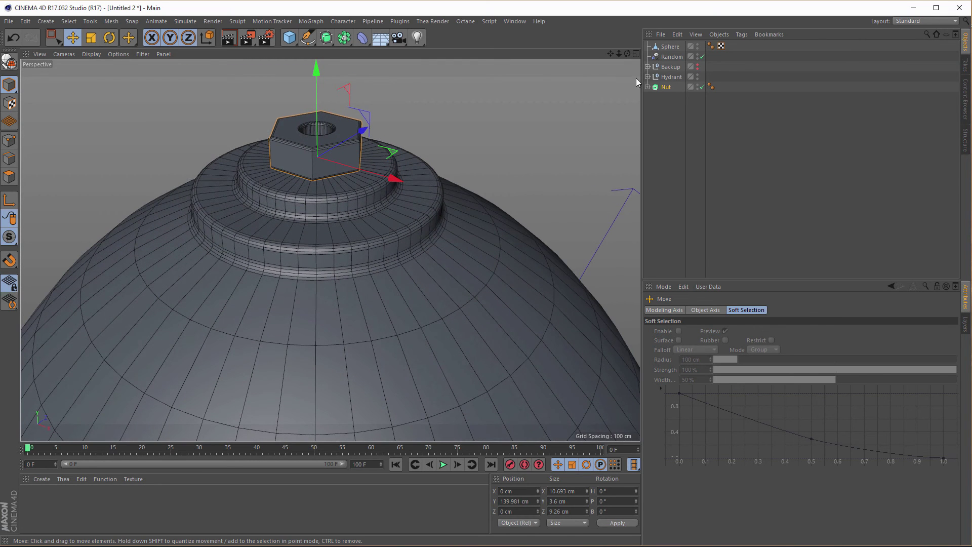
left_click(647, 87)
left_click(674, 97)
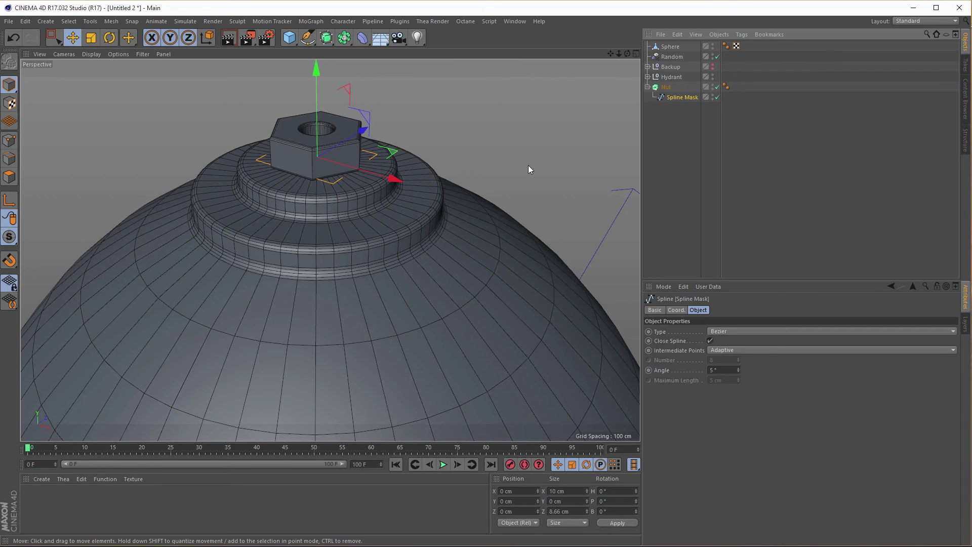
key("t")
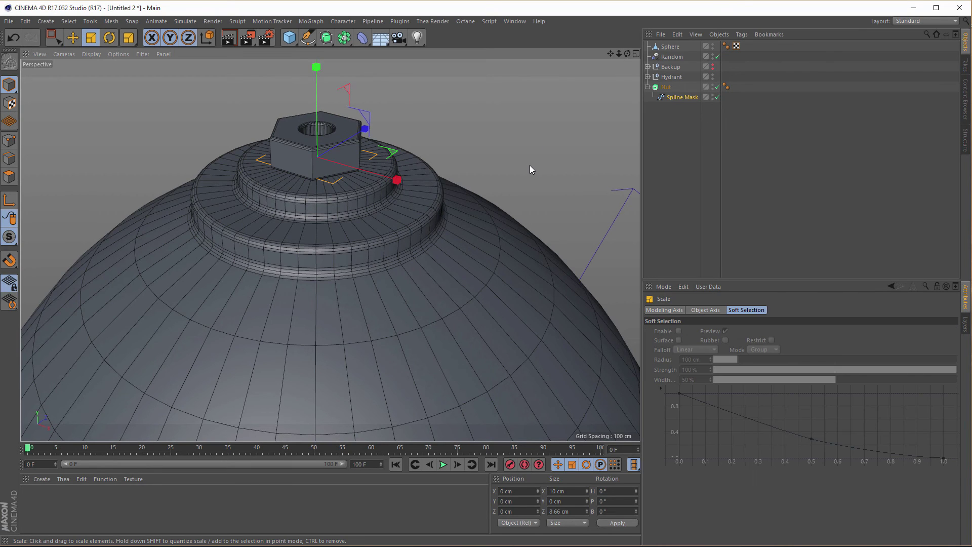
left_click_drag(529, 165, 688, 93)
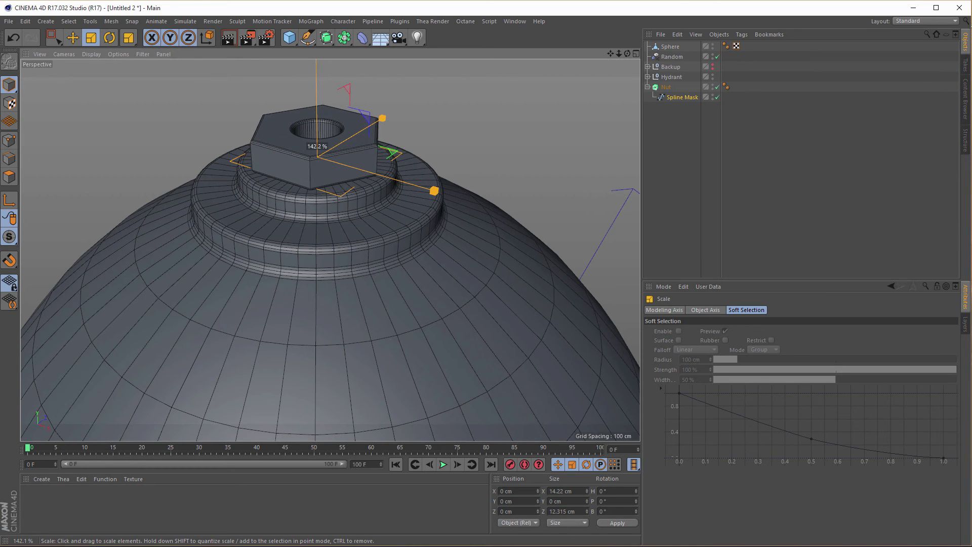
left_click_drag(687, 93, 687, 93)
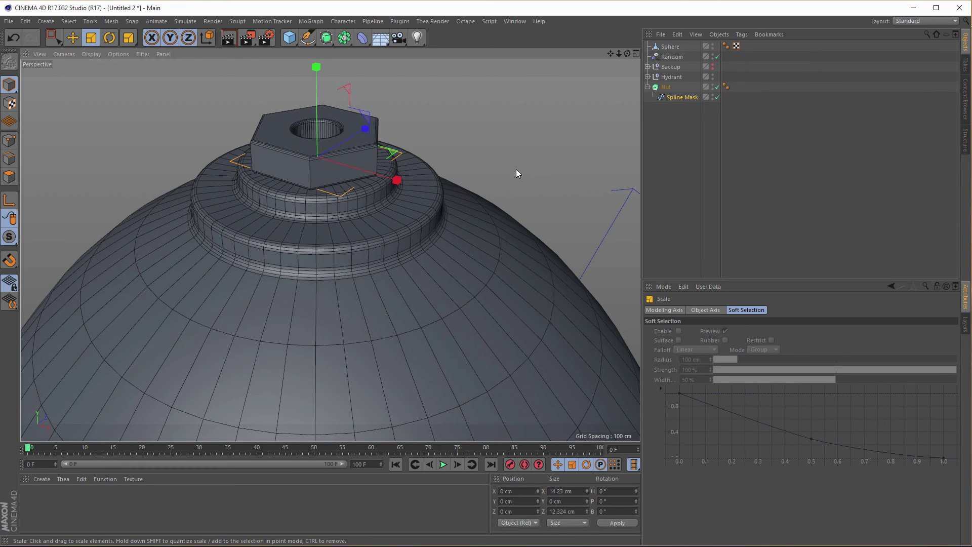
Step: Set the copied nut's Y extrusion movement to 8 cm, checking its height against the dome in the Right view
left_click(665, 88)
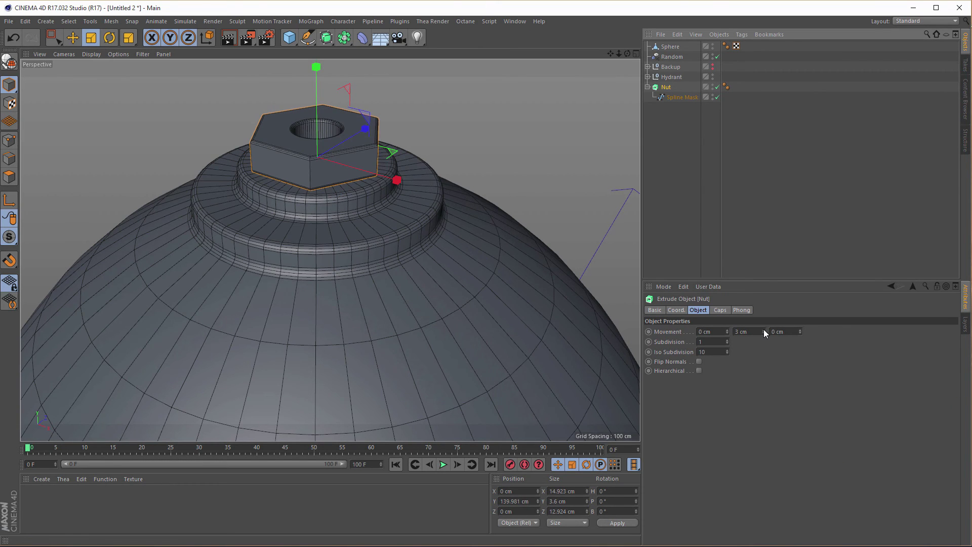
middle_click(405, 321)
middle_click(262, 285)
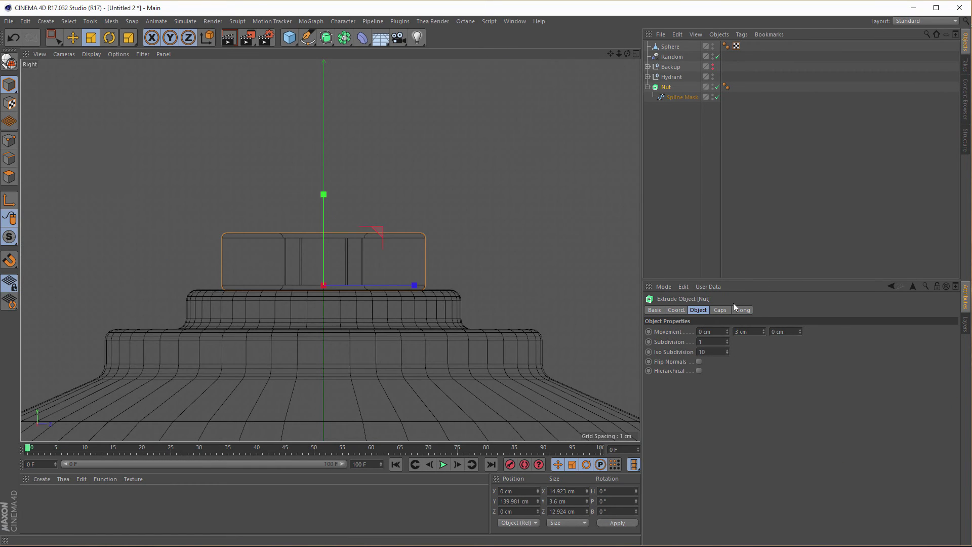
right_click_drag(424, 287, 497, 284, "alt")
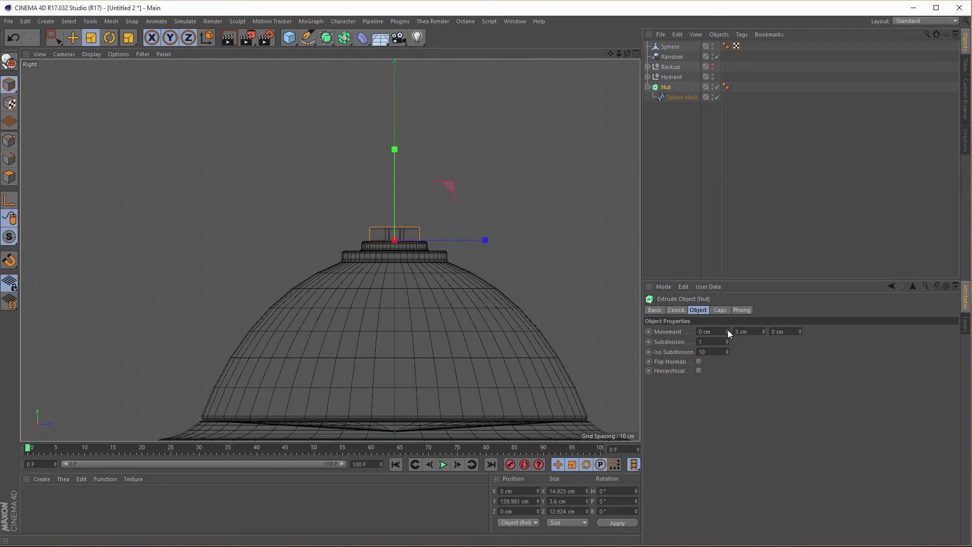
left_click(763, 329)
left_click(764, 329)
left_click(764, 330)
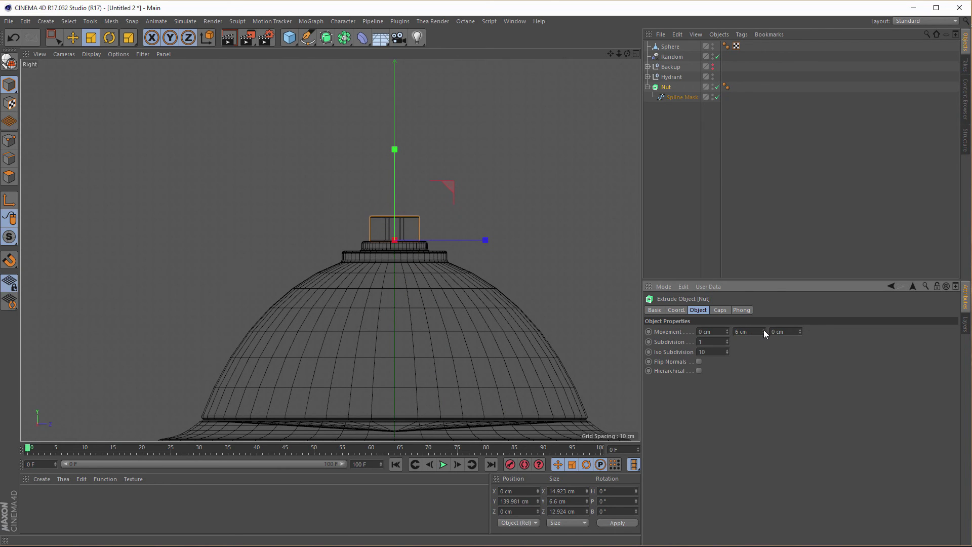
left_click(763, 329)
left_click(763, 330)
left_click(766, 333)
left_click(763, 329)
middle_click(531, 291)
middle_click(275, 169)
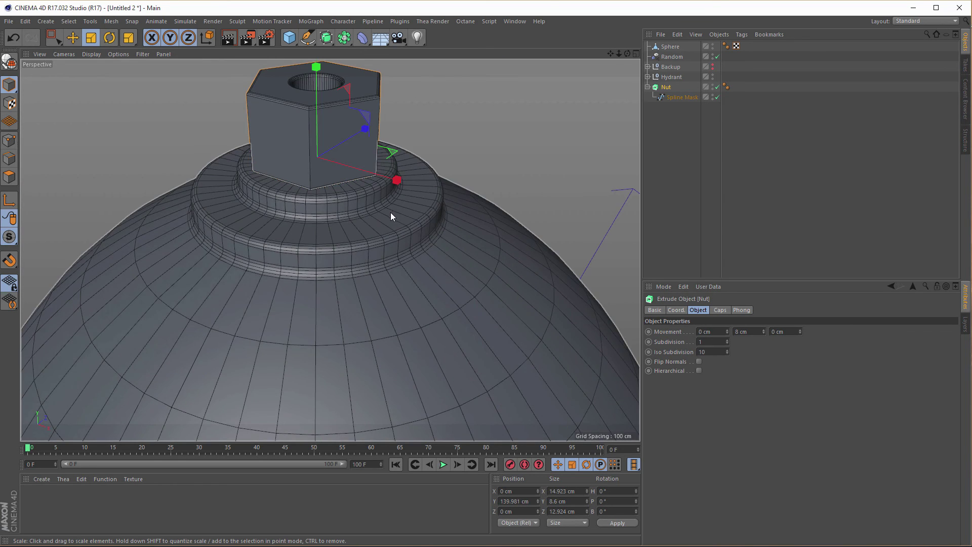
Step: Frame the whole hydrant in the perspective view and render a preview of it
right_click_drag(391, 212, 346, 260, "alt")
middle_click_drag(380, 258, 314, 184, "alt")
left_click_drag(336, 249, 341, 229, "alt")
right_click_drag(342, 229, 321, 239, "alt")
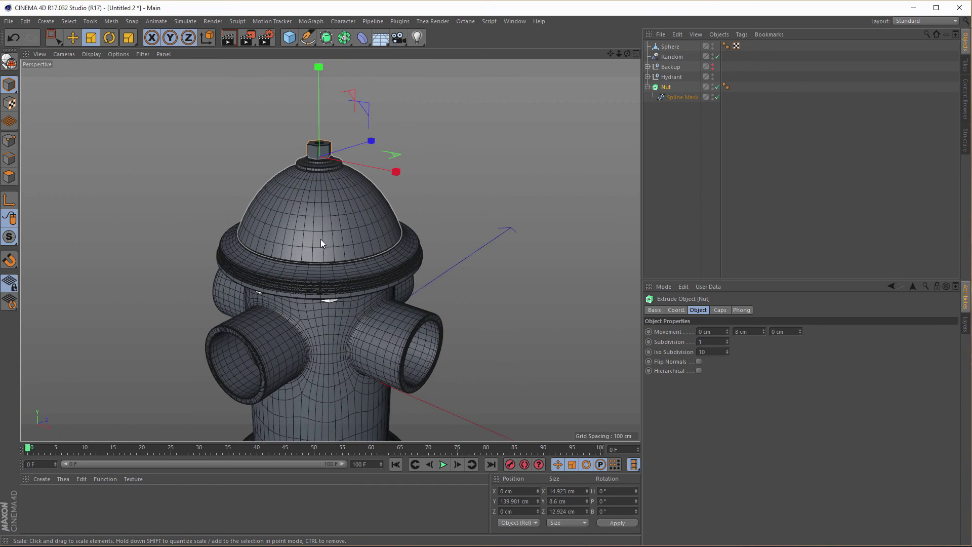
middle_click_drag(295, 243, 302, 224, "alt")
middle_click_drag(306, 236, 308, 205, "alt")
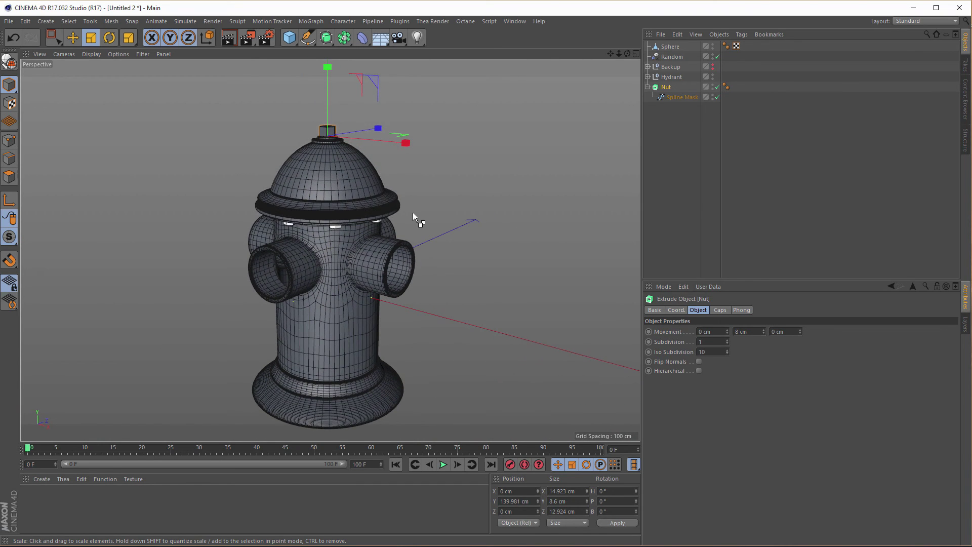
key("ctrl+r")
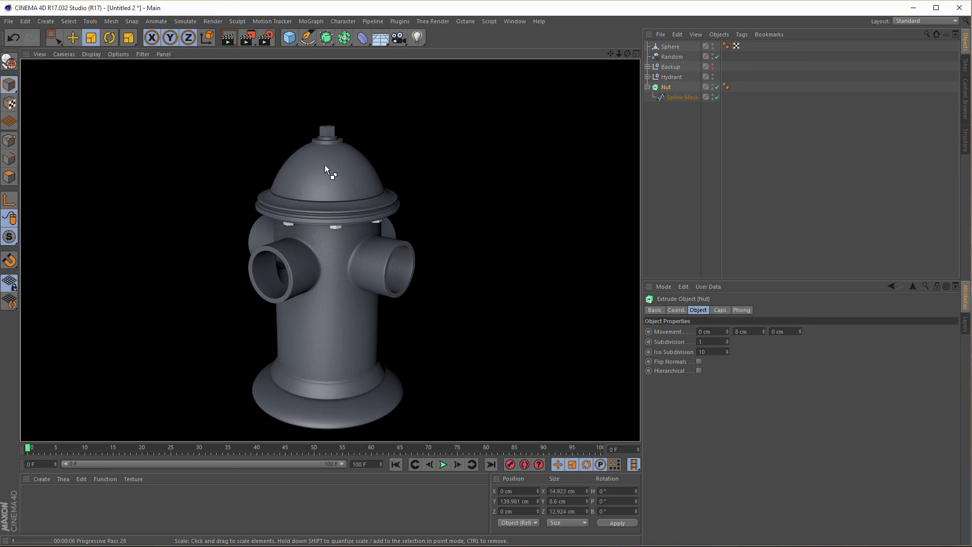
Step: Make the dome's Sphere active in polygon mode and clear its existing polygon selection with Live Selection
right_click_drag(310, 155, 446, 160, "alt")
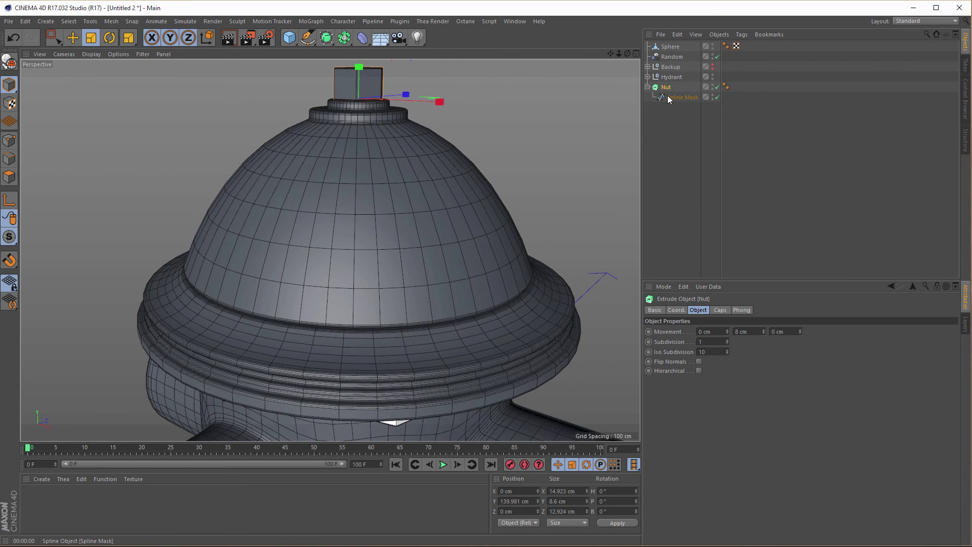
left_click(648, 87)
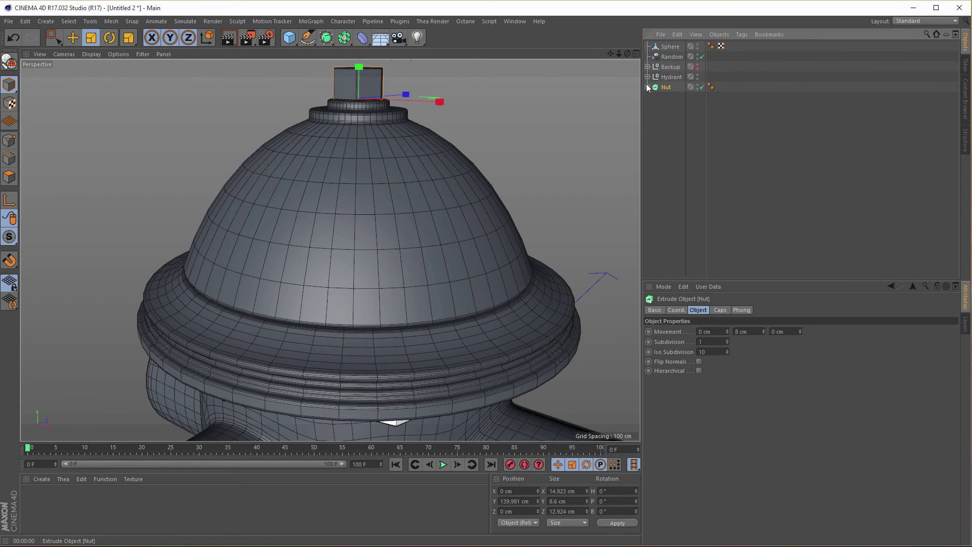
left_click(647, 77)
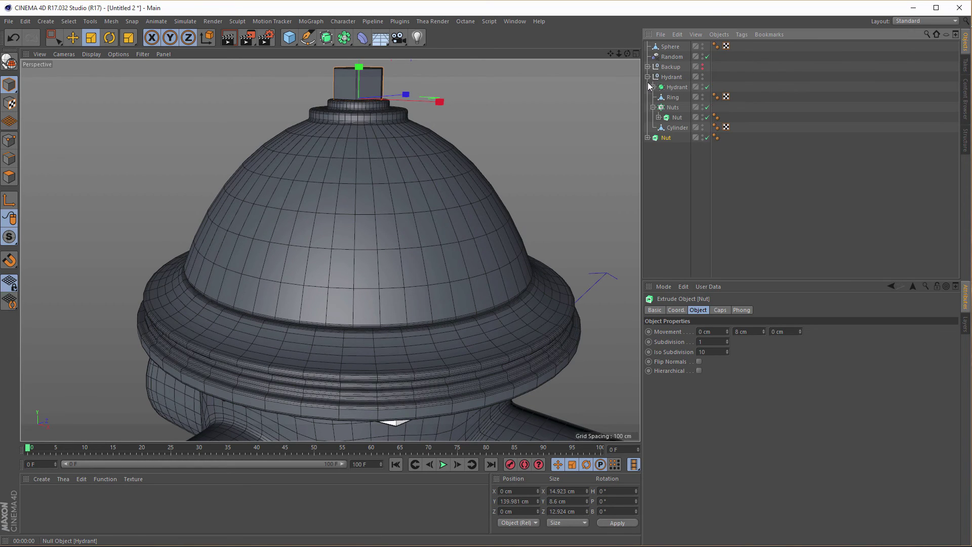
left_click(670, 46)
left_click(9, 177)
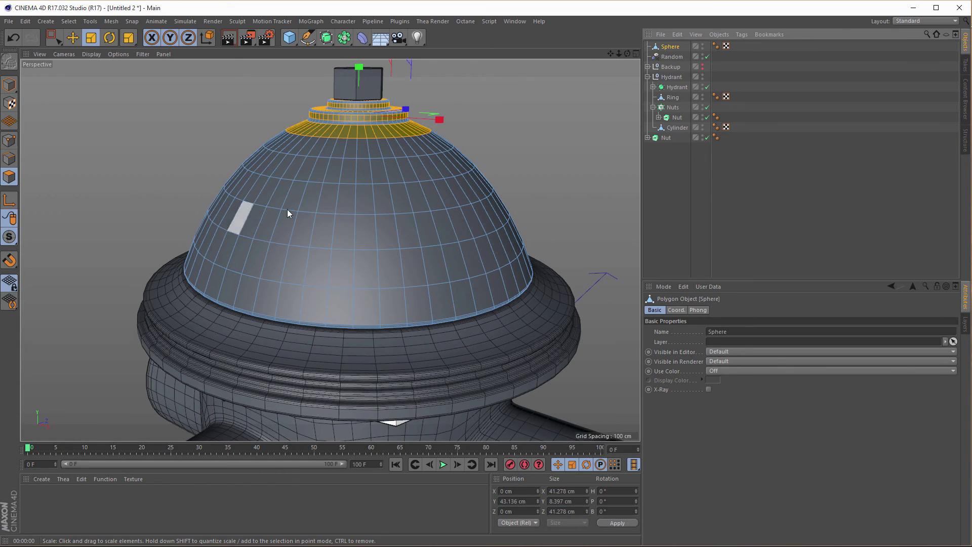
left_click_drag(58, 39, 88, 54)
left_click(525, 132)
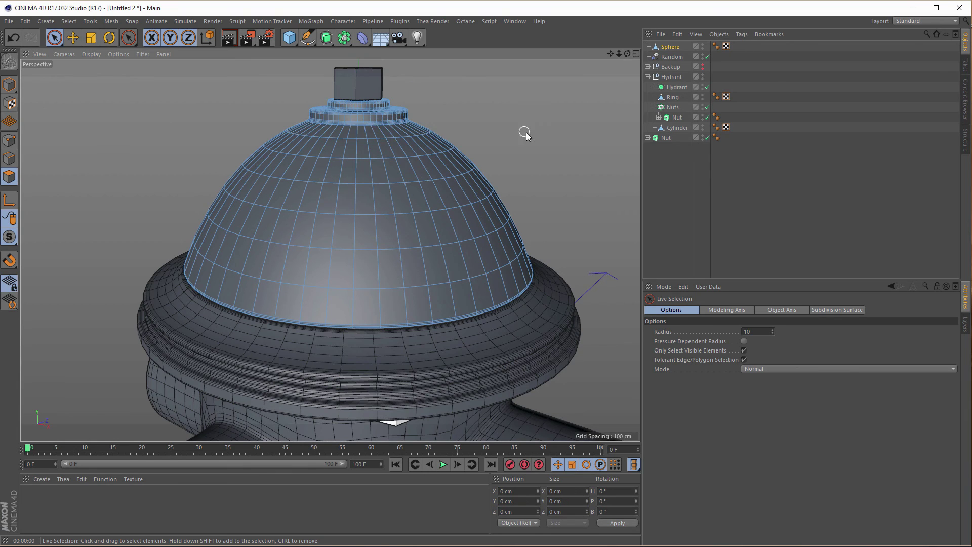
left_click_drag(372, 133, 359, 131, "alt")
right_click_drag(360, 131, 380, 126, "alt")
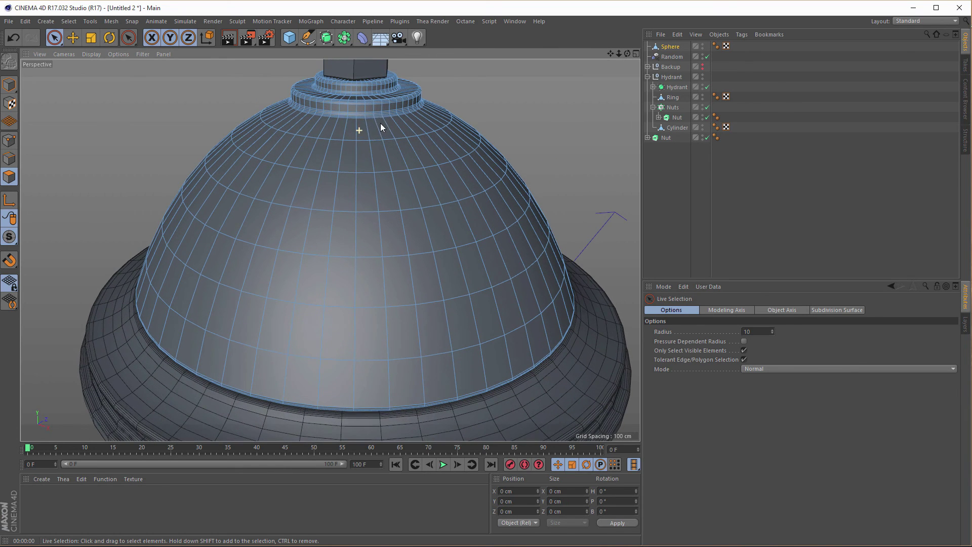
Step: Select a two-polygon-wide vertical strip down the dome from the stepped top to its lower rim
mouse_move(305, 137)
left_mouse_down()
mouse_move(268, 211)
mouse_move(226, 354)
left_mouse_up()
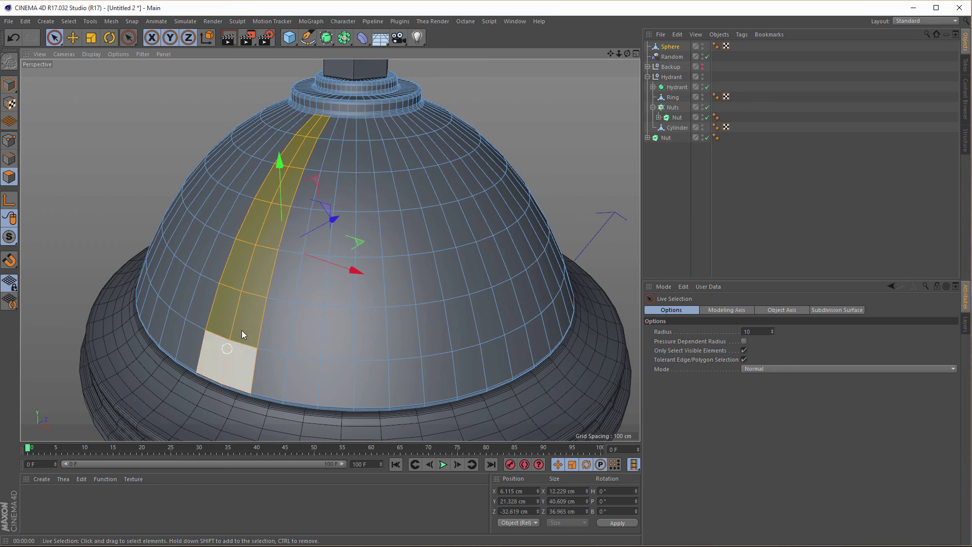
left_click_drag(356, 134, 355, 208)
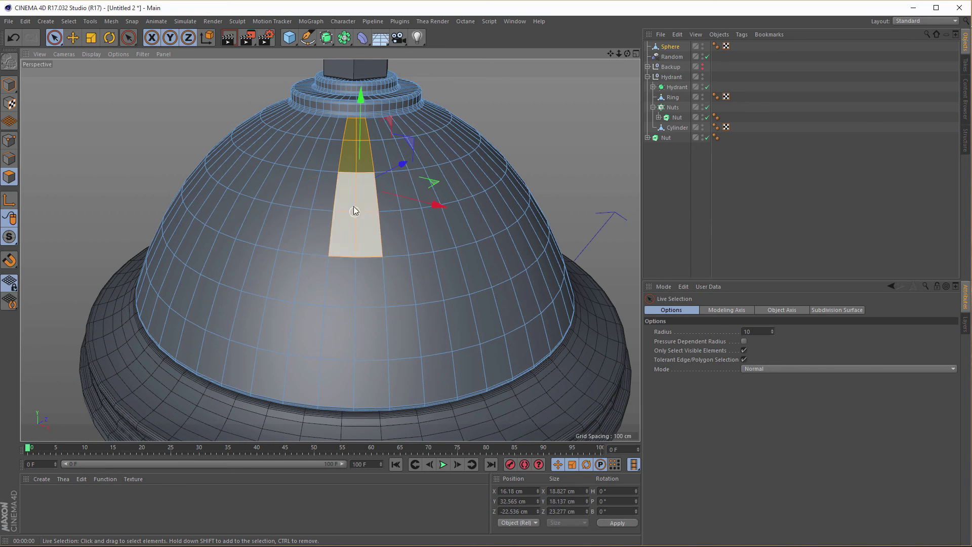
left_click(307, 130)
mouse_move(279, 193)
left_mouse_down()
mouse_move(245, 264)
mouse_move(232, 350)
left_mouse_up()
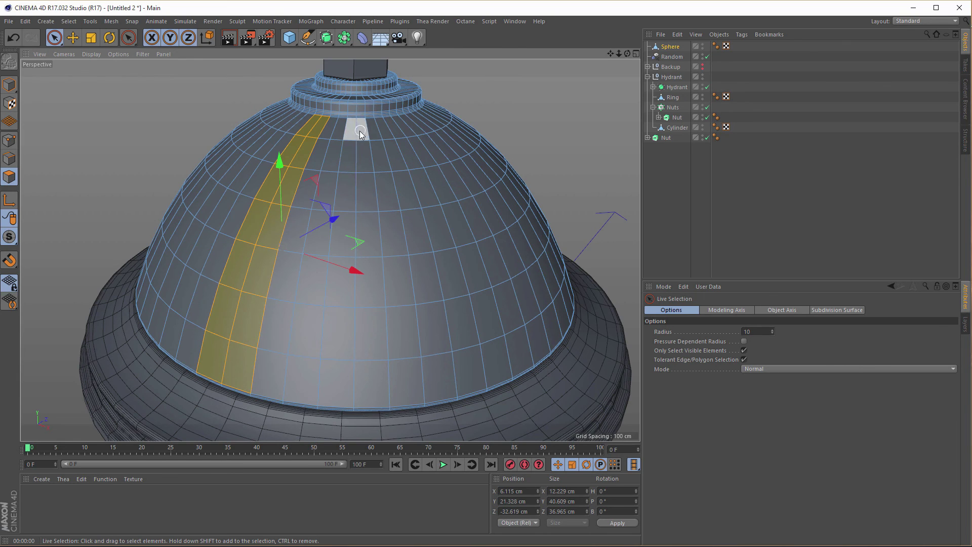
Step: Add further two-polygon-wide vertical strips all around the dome to the selection, leaving two-polygon gaps between them
left_click_drag(352, 141, 354, 373, "shift")
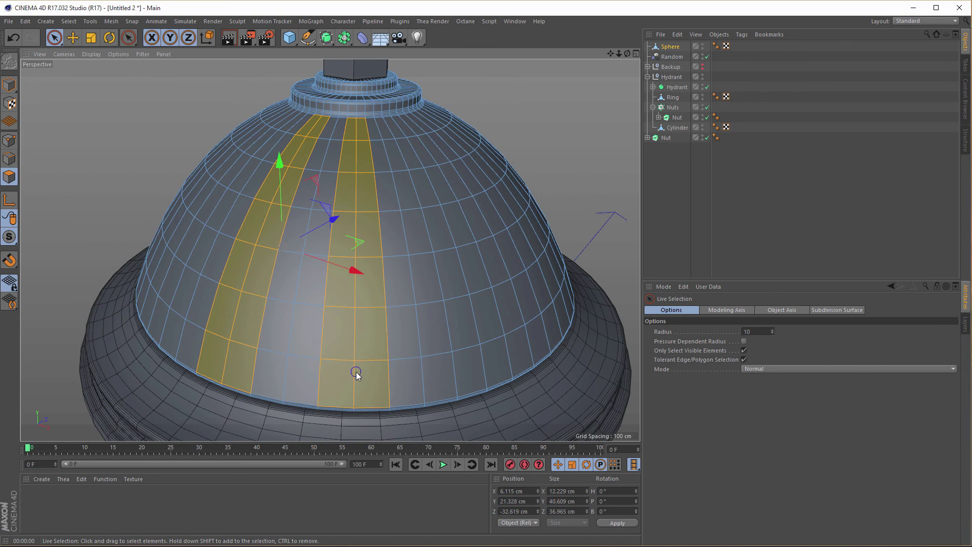
mouse_move(402, 128)
left_mouse_down("shift")
mouse_move(456, 249)
mouse_move(481, 350)
mouse_move(340, 320)
mouse_move(389, 233)
mouse_move(425, 246)
mouse_move(361, 183)
left_mouse_up("shift")
left_click_drag(333, 135, 362, 354, "shift")
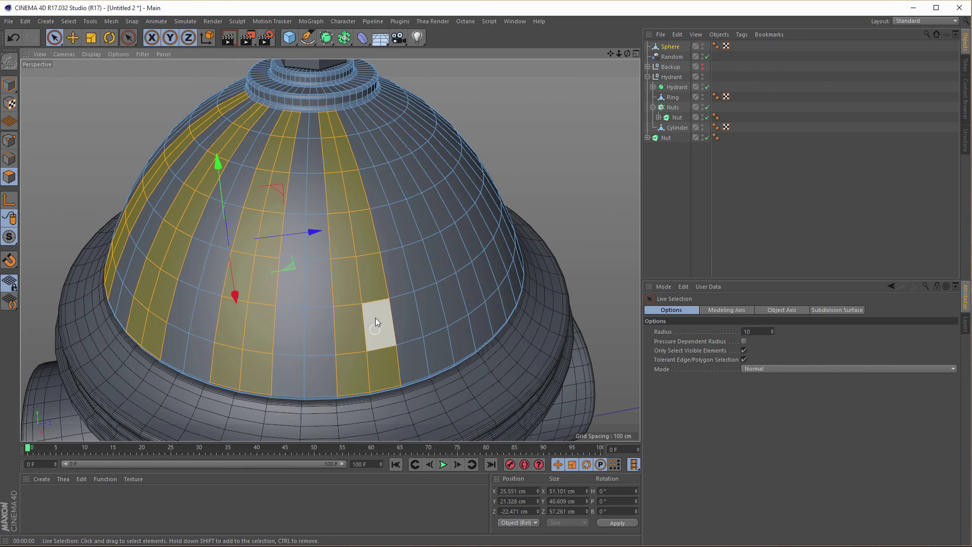
mouse_move(376, 321)
left_mouse_down("alt")
mouse_move(329, 247)
mouse_move(373, 226)
mouse_move(353, 195)
mouse_move(368, 401)
left_mouse_up("alt")
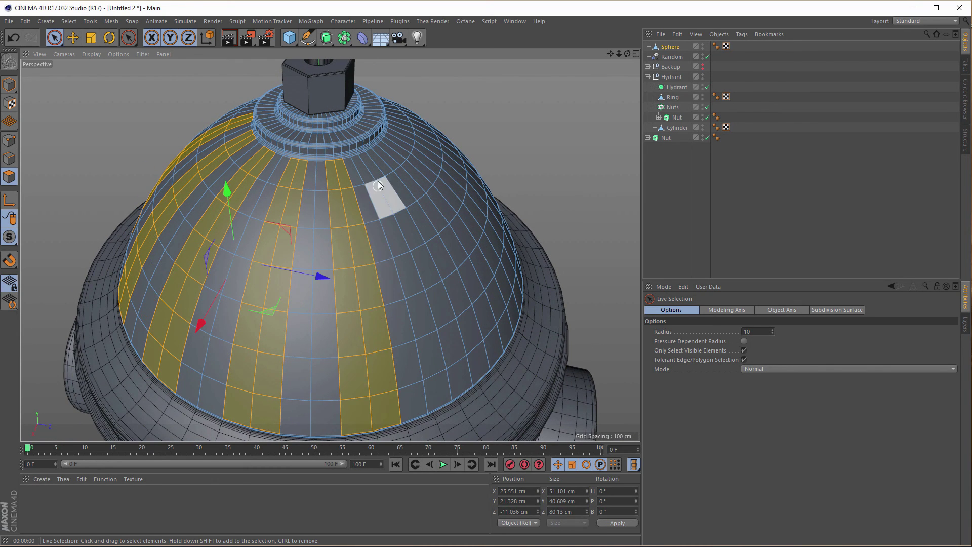
mouse_move(377, 181)
left_mouse_down("shift")
mouse_move(383, 173)
mouse_move(448, 293)
mouse_move(469, 359)
left_mouse_up("shift")
mouse_move(439, 281)
left_mouse_down("alt")
mouse_move(332, 236)
mouse_move(421, 249)
left_mouse_up("alt")
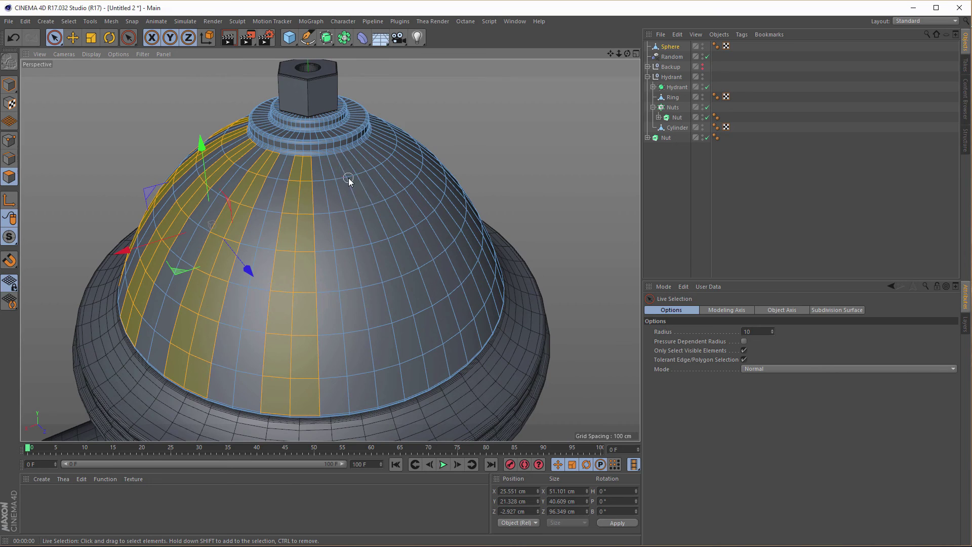
mouse_move(348, 177)
left_mouse_down("shift")
mouse_move(405, 359)
mouse_move(280, 248)
mouse_move(308, 187)
mouse_move(288, 152)
mouse_move(306, 148)
left_mouse_up("shift")
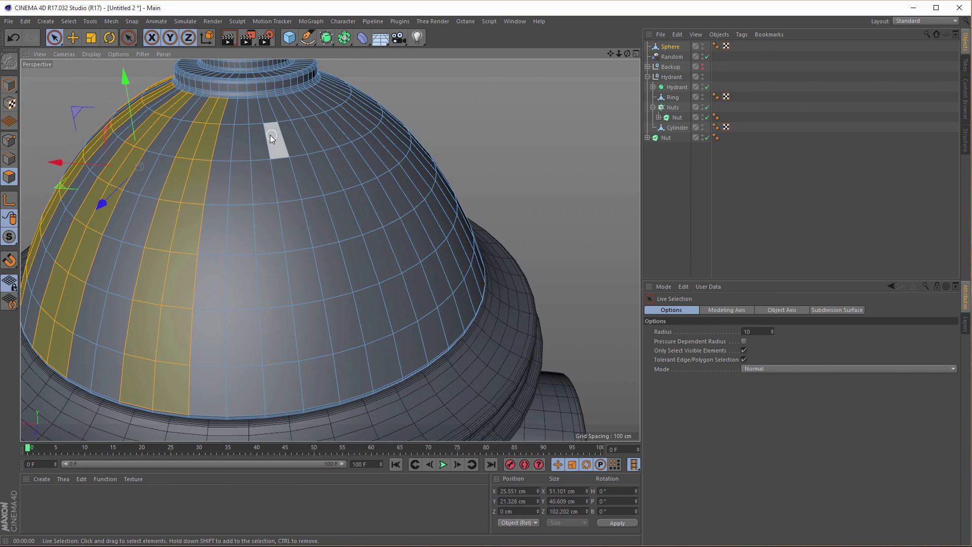
mouse_move(274, 187)
left_mouse_down("shift")
mouse_move(297, 354)
mouse_move(371, 190)
mouse_move(397, 184)
left_mouse_up("shift")
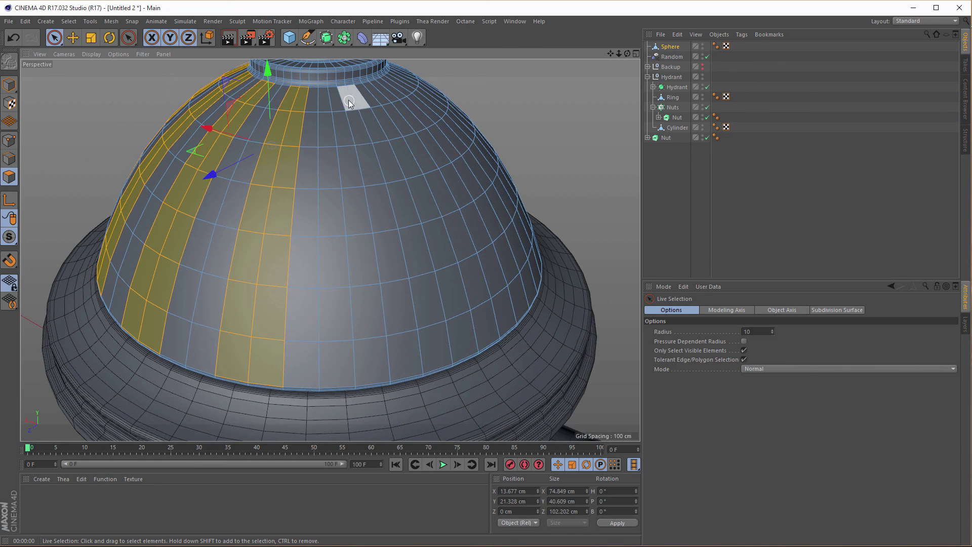
mouse_move(348, 99)
left_mouse_down("shift")
mouse_move(385, 338)
mouse_move(282, 268)
mouse_move(372, 223)
mouse_move(359, 107)
mouse_move(402, 330)
mouse_move(330, 249)
mouse_move(344, 234)
left_mouse_up("shift")
mouse_move(338, 115)
left_mouse_down("shift")
mouse_move(332, 95)
mouse_move(366, 224)
mouse_move(373, 315)
mouse_move(347, 233)
mouse_move(389, 181)
left_mouse_up("shift")
mouse_move(347, 102)
left_mouse_down("shift")
mouse_move(393, 300)
mouse_move(317, 281)
mouse_move(333, 236)
mouse_move(328, 122)
left_mouse_up("shift")
left_click_drag(328, 121, 329, 98, "shift")
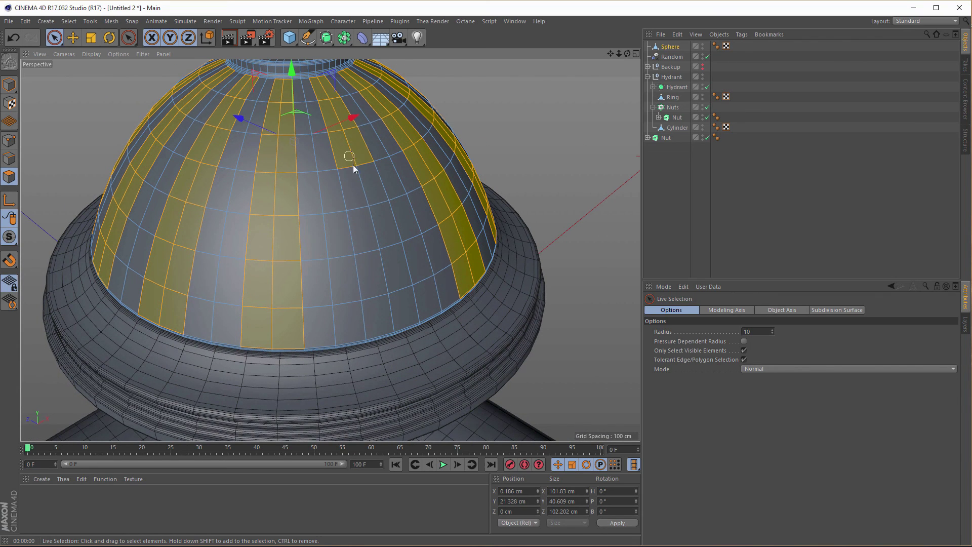
left_click_drag(330, 177, 291, 202, "alt")
right_click_drag(290, 150, 323, 135, "alt")
left_click_drag(323, 135, 354, 129, "alt")
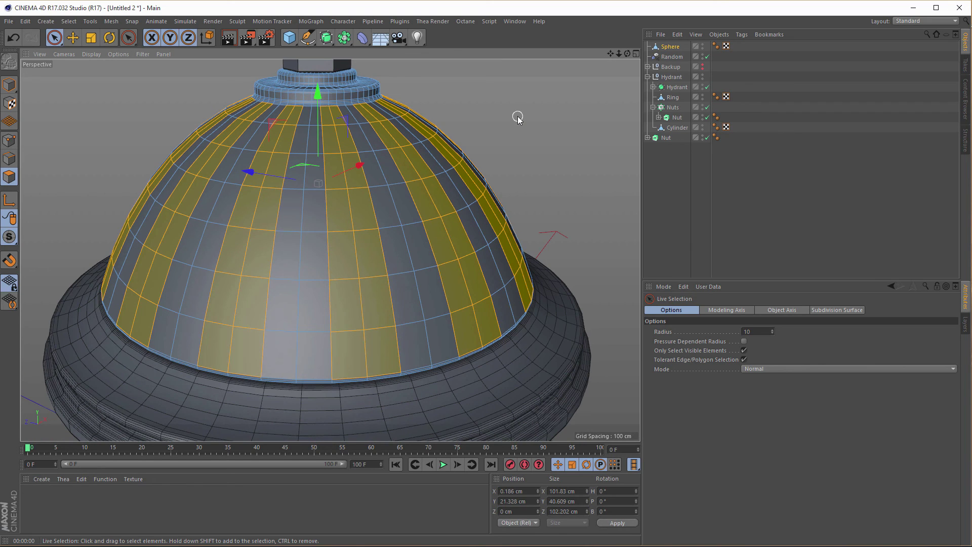
Step: Inner-extrude the selected dome strips by 0.69 cm, and sink them into grooves with an Extrude offset of -1.09 cm
key("i")
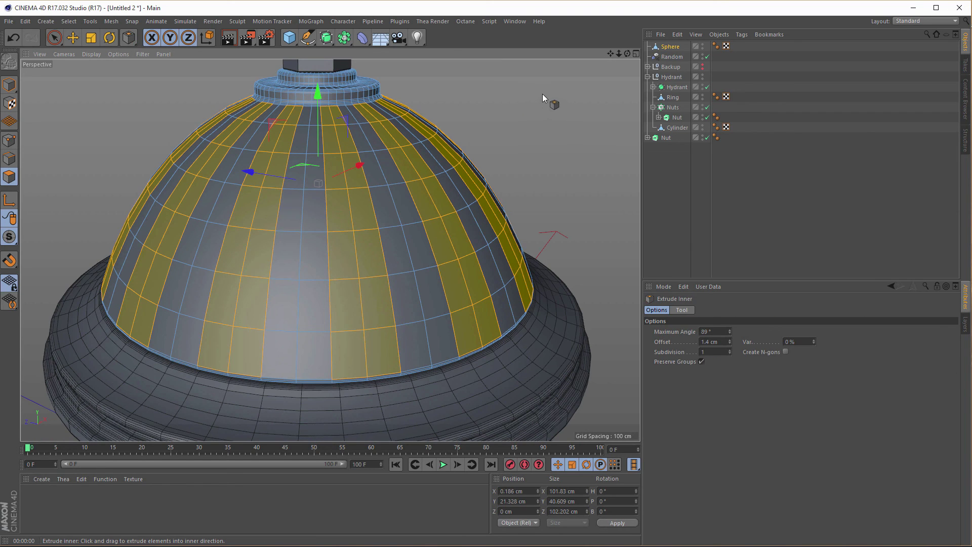
left_click_drag(542, 94, 497, 95)
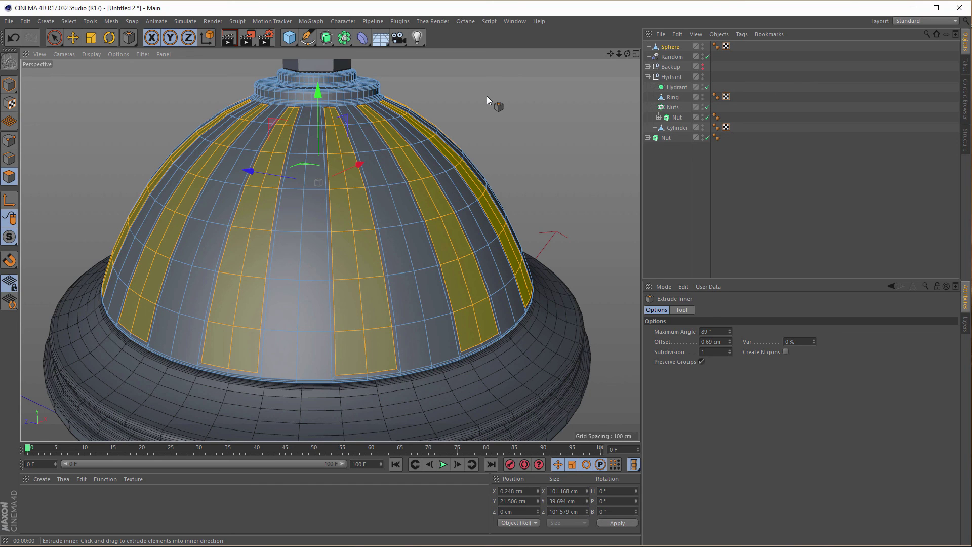
key("d")
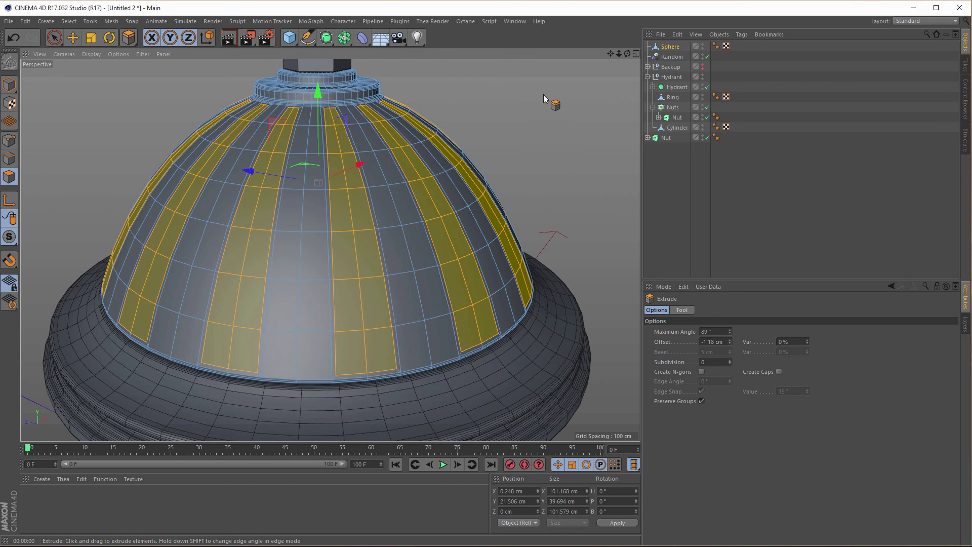
mouse_move(552, 92)
left_mouse_down()
mouse_move(532, 94)
mouse_move(559, 94)
left_mouse_up()
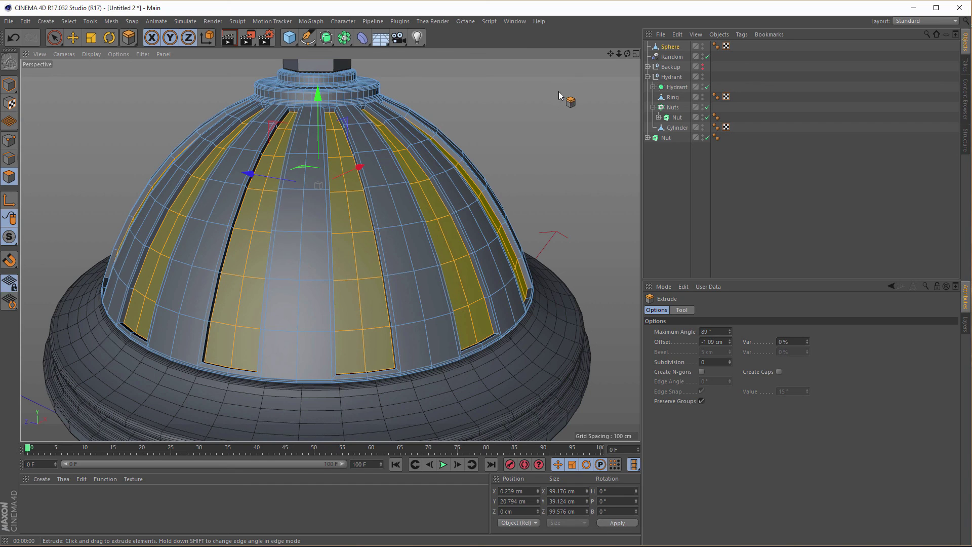
Step: Smooth the dome by nesting its Sphere in a Subdivision Surface in model mode, and render a preview of the whole hydrant
left_click(671, 47)
left_click(9, 84)
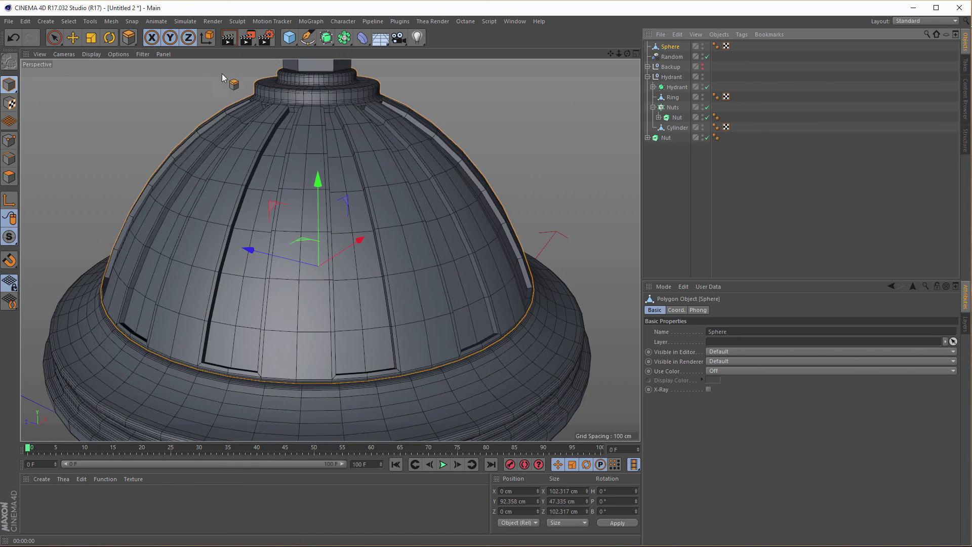
left_click(327, 39, "alt")
scroll(357, 252, "down", 2)
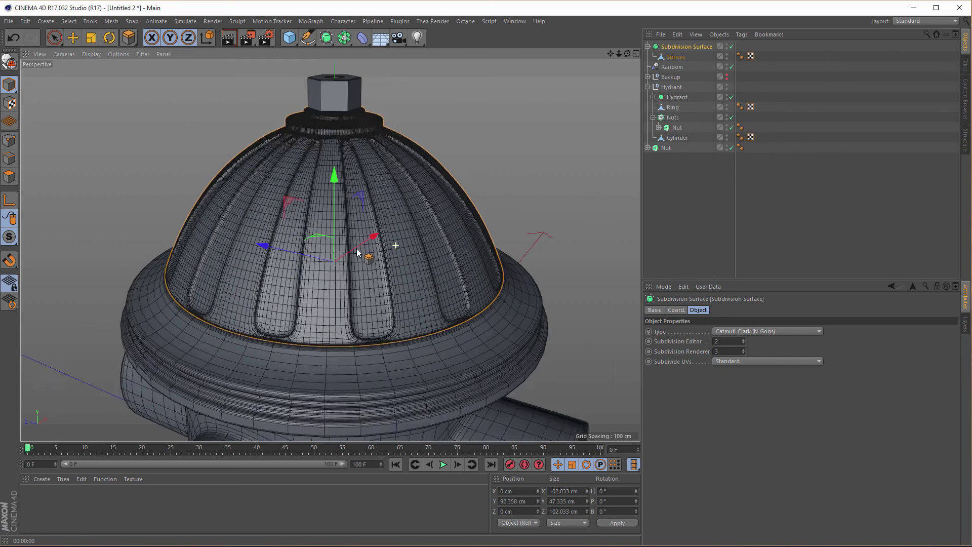
scroll(358, 251, "down", 5)
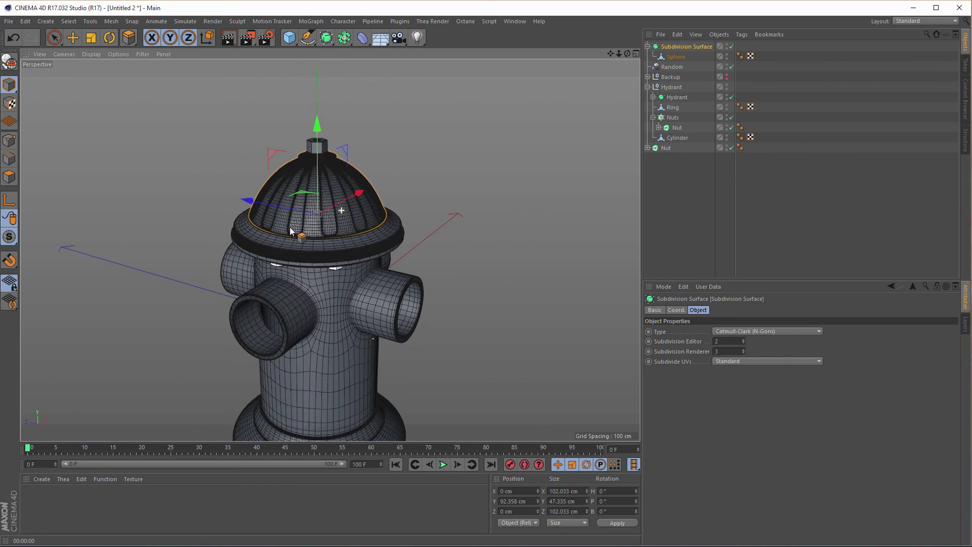
scroll(348, 173, "down", 4)
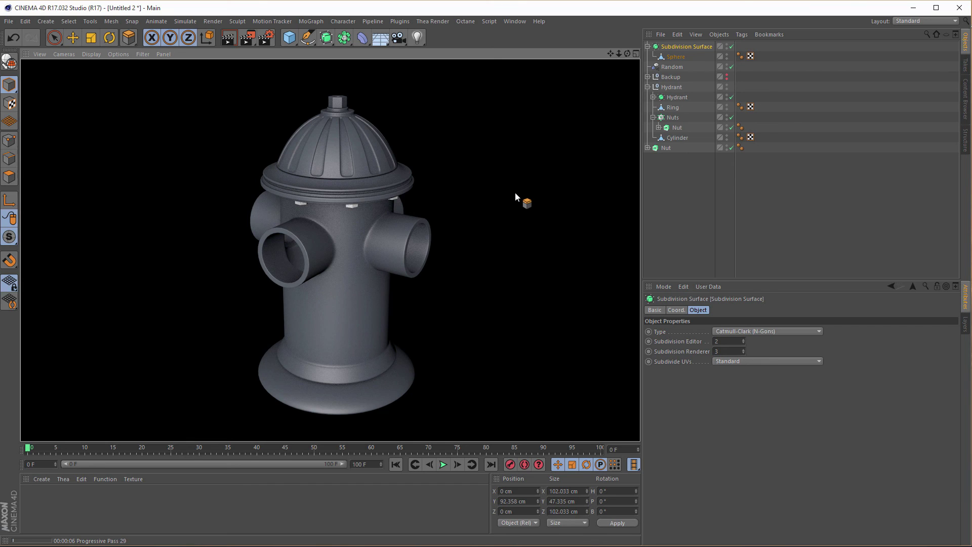
Step: Examine the whole hydrant from several angles and compare its shape with the reference photo in the Picture Viewer
scroll(348, 230, "up", 6)
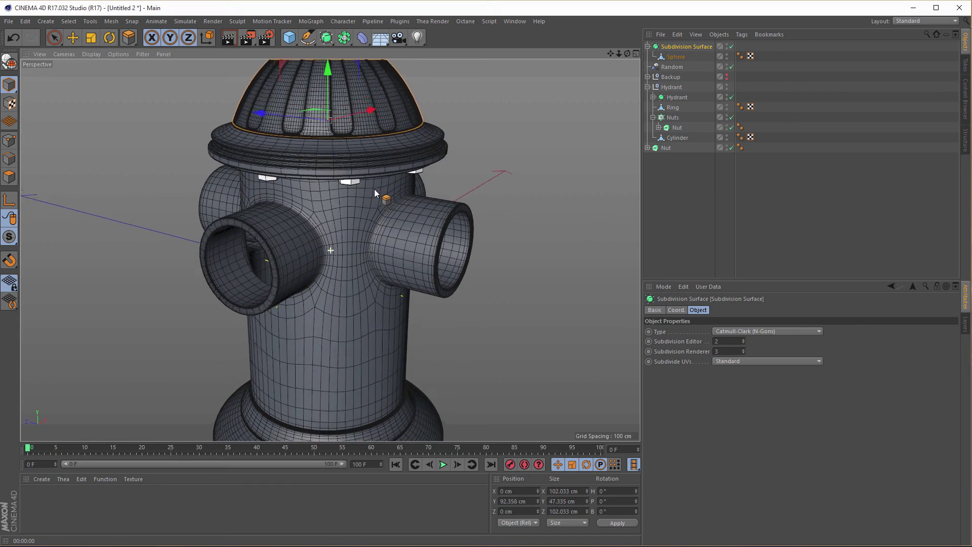
scroll(374, 194, "down", 5)
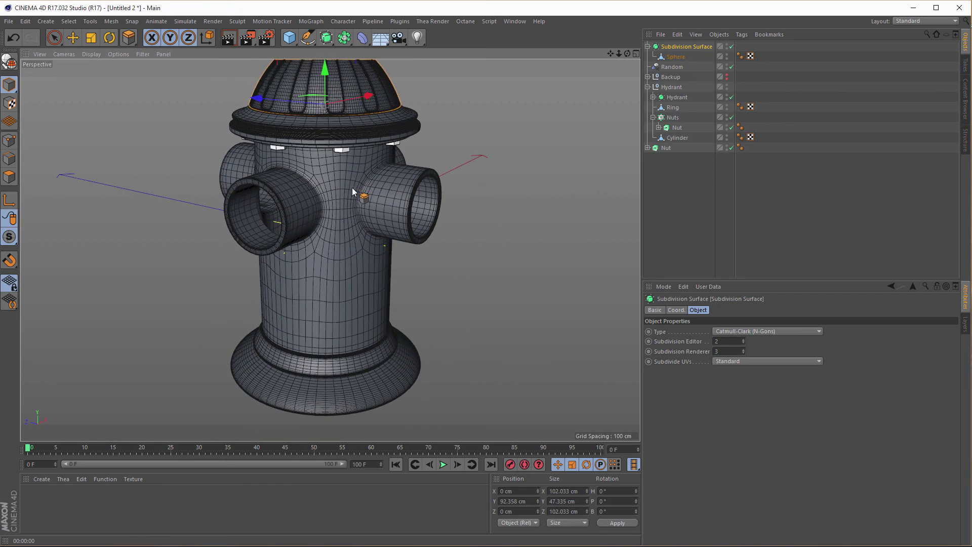
left_click_drag(353, 179, 366, 205, "alt")
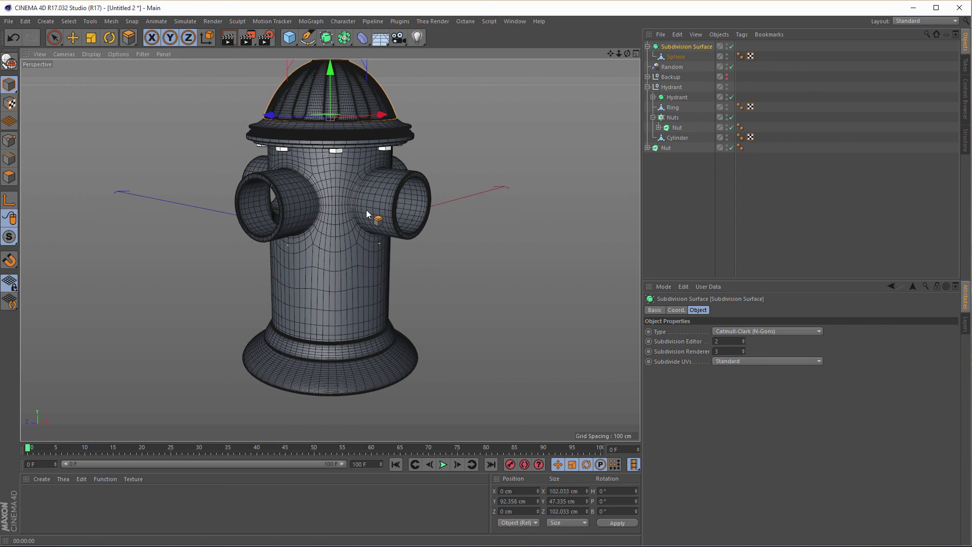
scroll(366, 209, "up", 3)
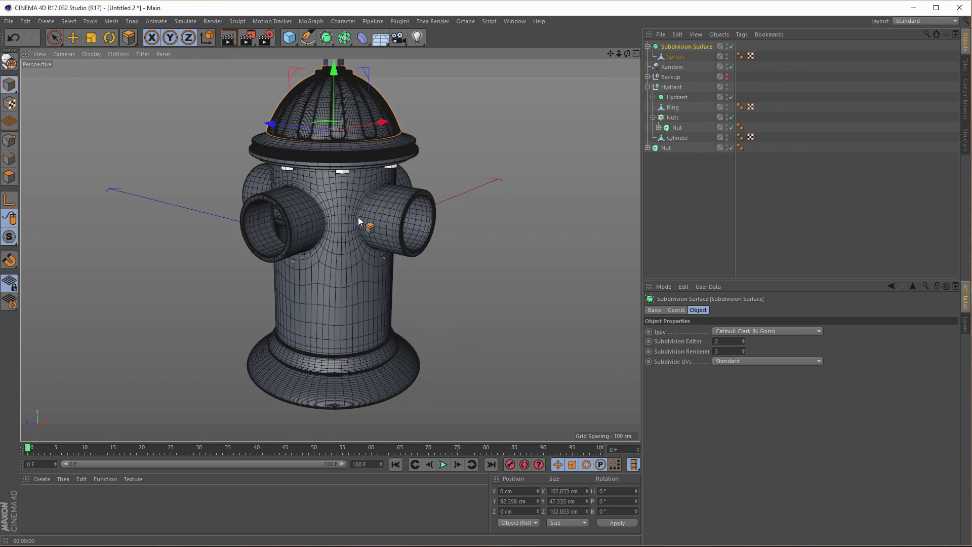
scroll(356, 218, "down", 1)
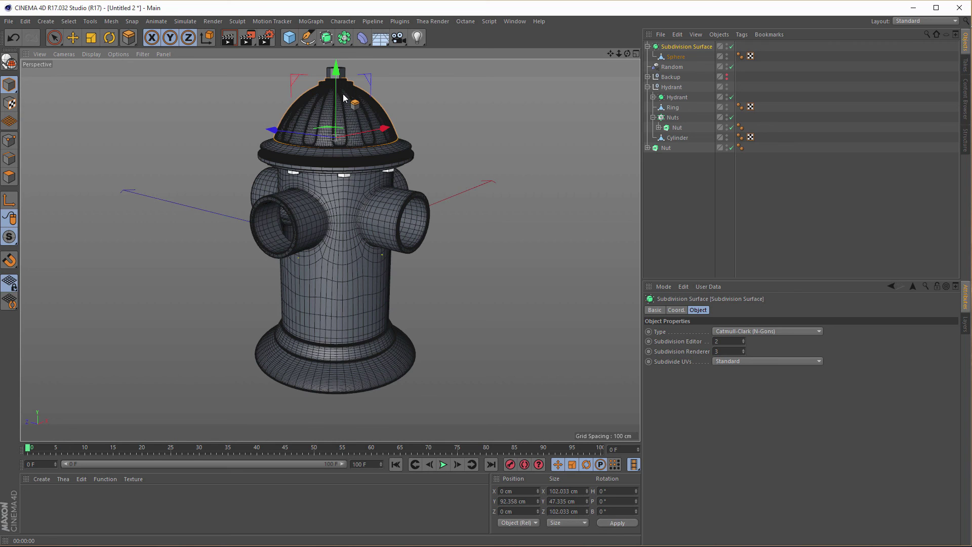
right_click_drag(345, 103, 353, 103, "alt")
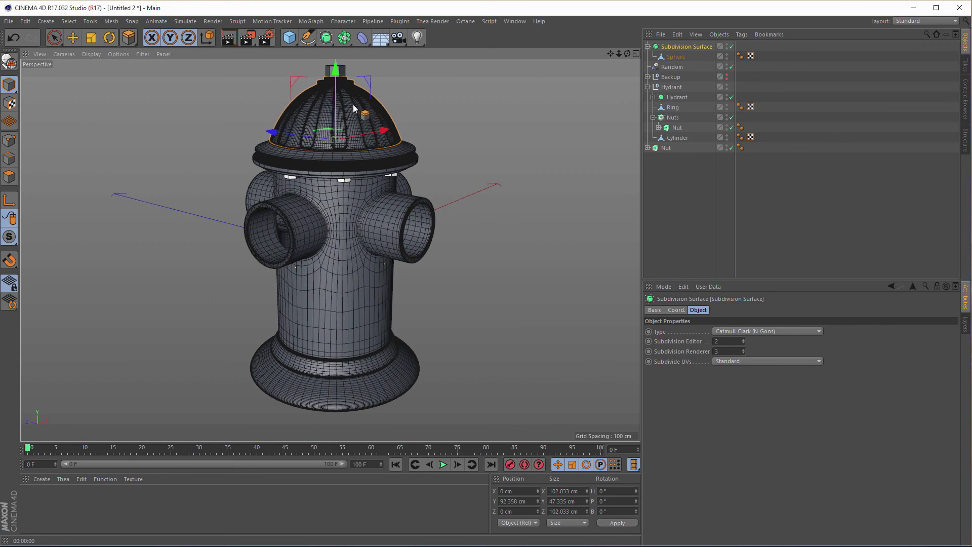
middle_click_drag(353, 103, 352, 123, "alt")
right_click_drag(352, 124, 347, 121, "alt")
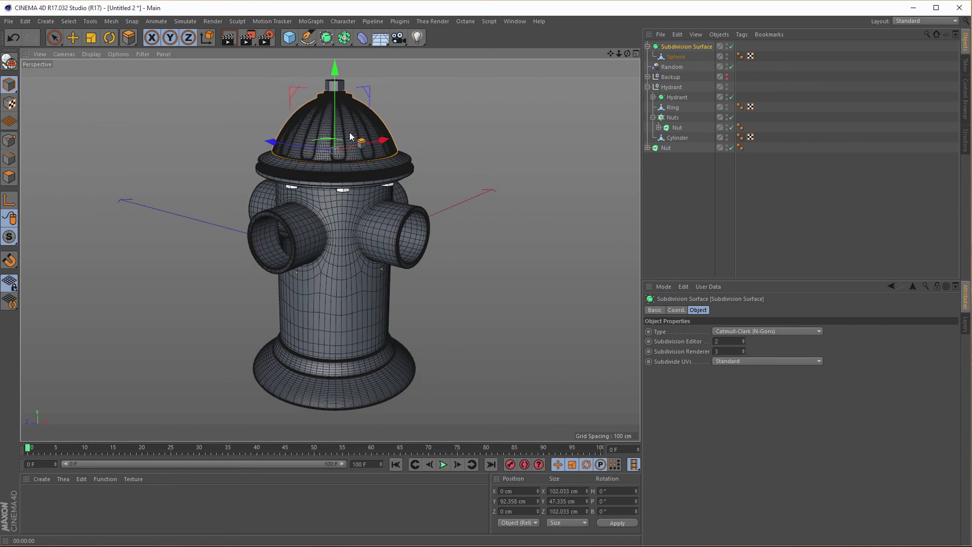
left_click_drag(363, 142, 365, 147, "alt")
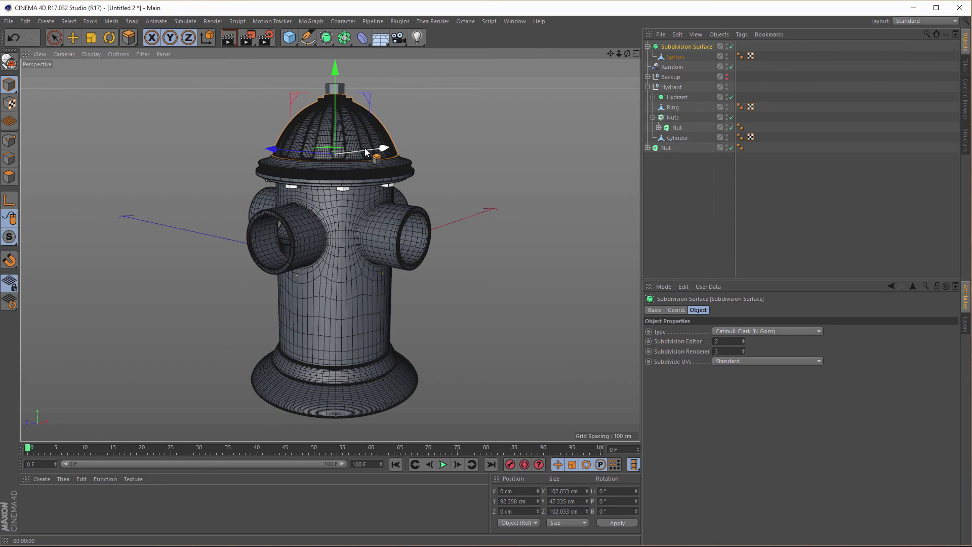
right_click_drag(357, 158, 351, 157, "alt")
left_click_drag(347, 162, 361, 177, "alt")
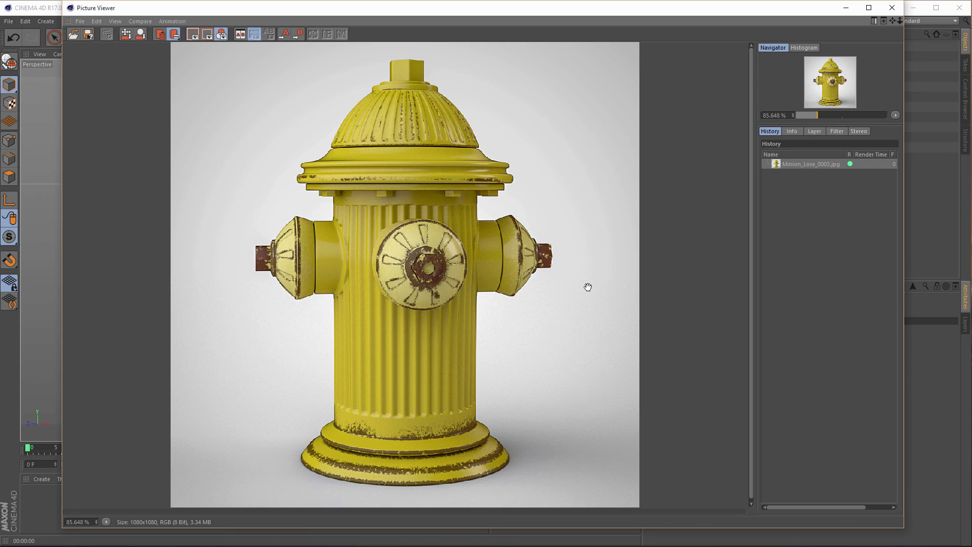
left_click(900, 10)
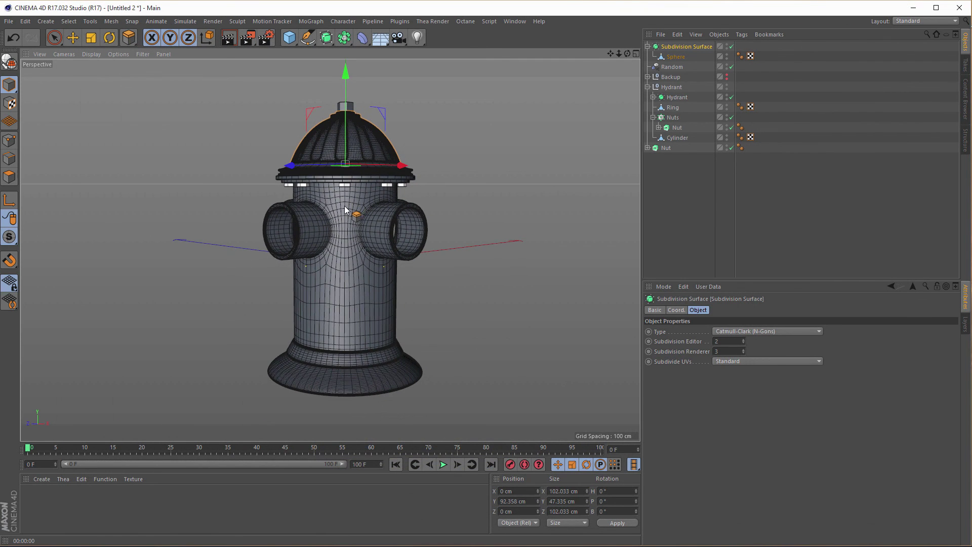
left_click_drag(354, 211, 319, 199, "alt")
right_click_drag(330, 193, 336, 192, "alt")
middle_click_drag(337, 193, 353, 193, "alt")
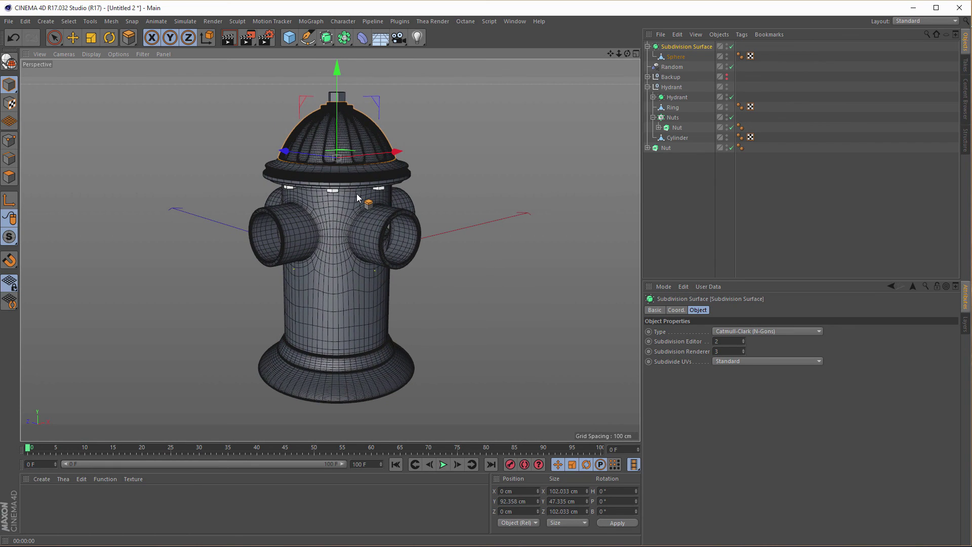
right_click_drag(356, 193, 353, 193, "alt")
middle_click_drag(352, 193, 357, 192, "alt")
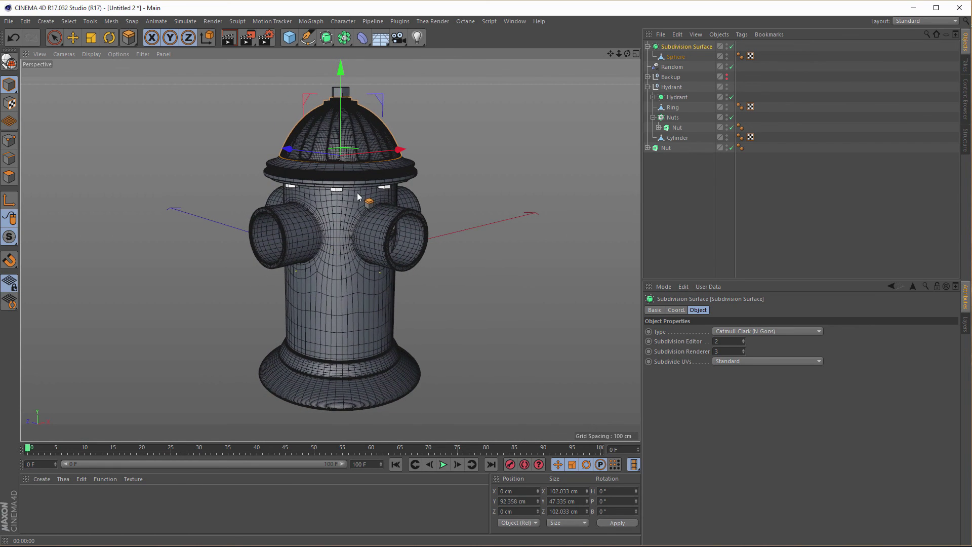